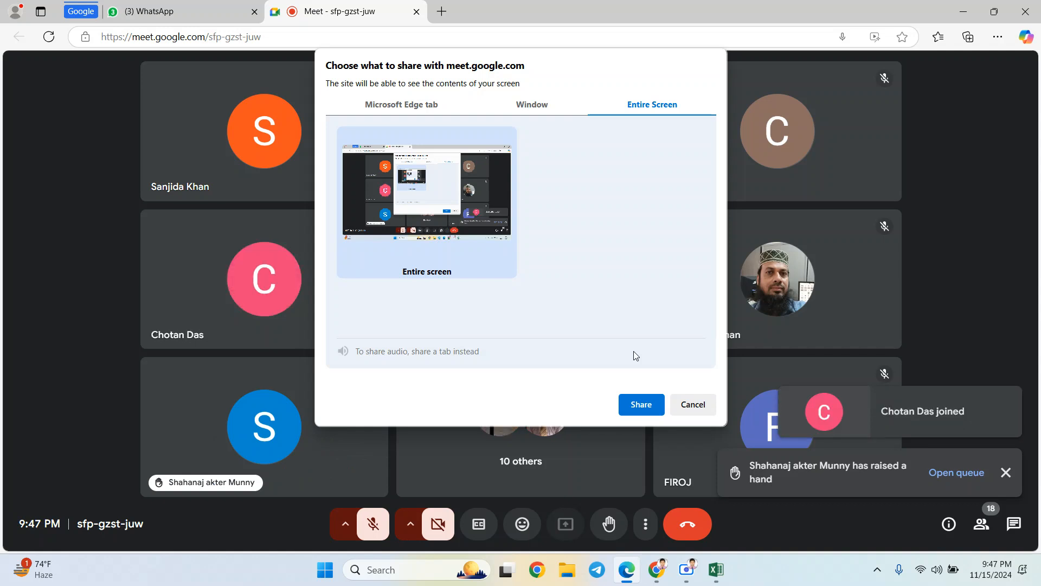
- Present the entire screen with the mic on, showing the blank Book1 Excel workbook
left_click(635, 405)
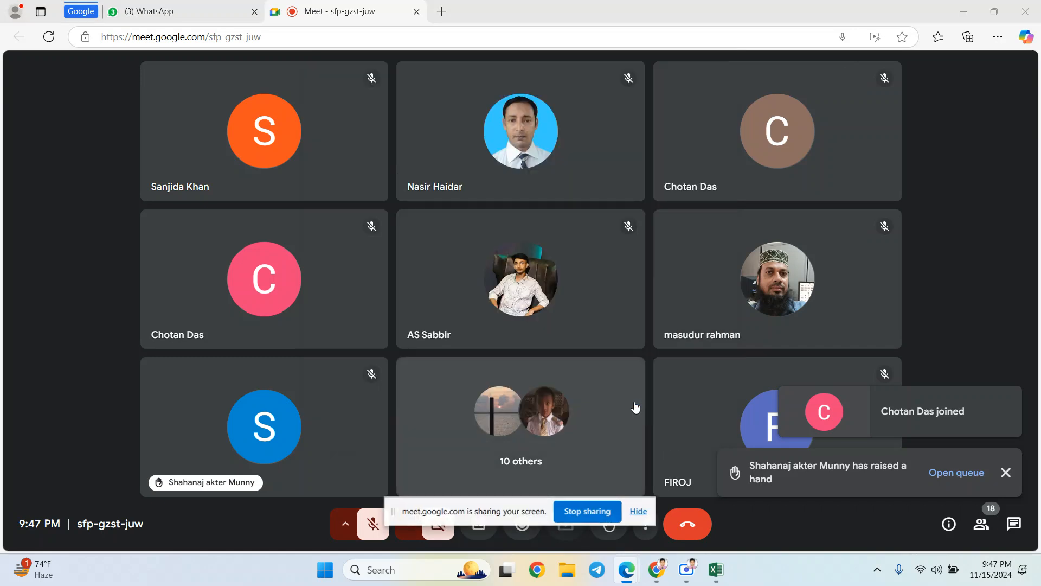
left_click(374, 526)
mouse_move(694, 572)
mouse_move(712, 554)
left_click(714, 525)
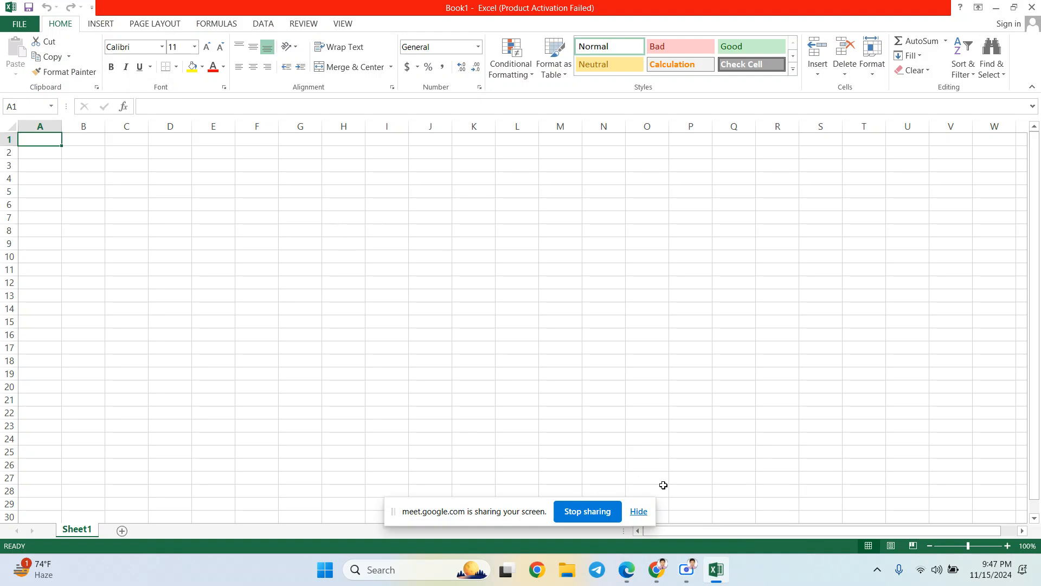
left_click(638, 514)
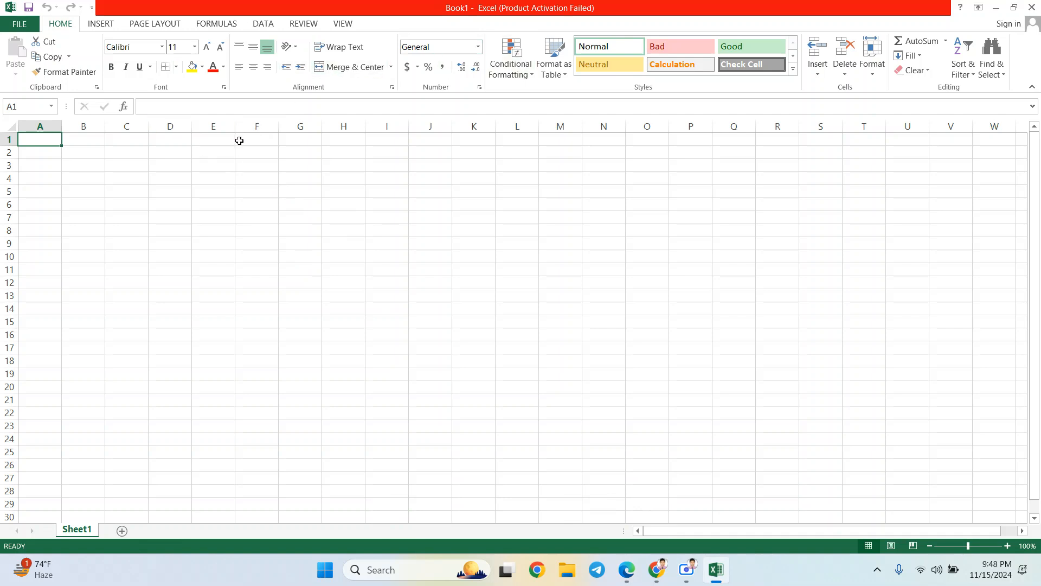
left_click(394, 570)
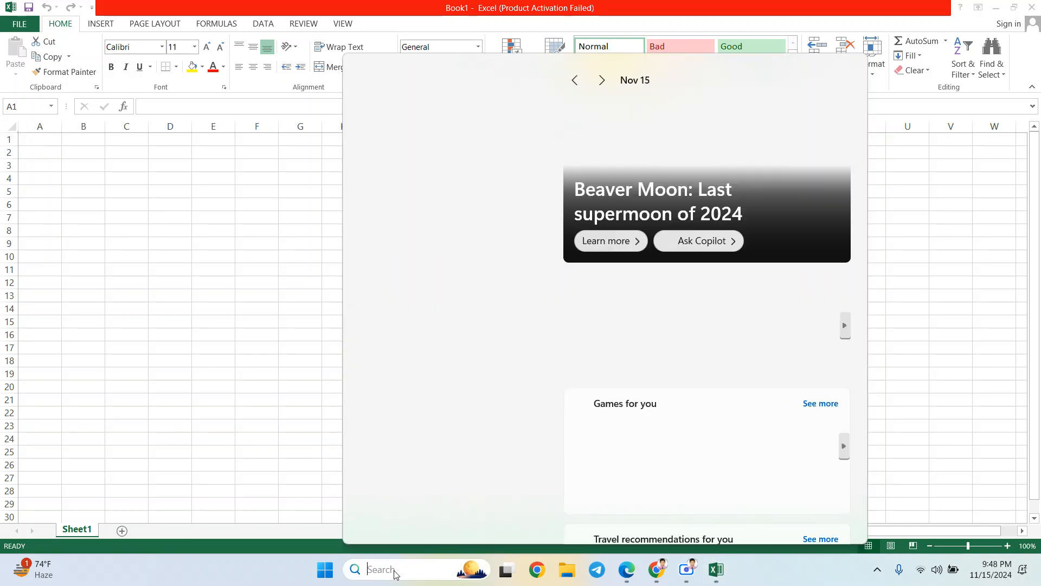
type("excel 2013")
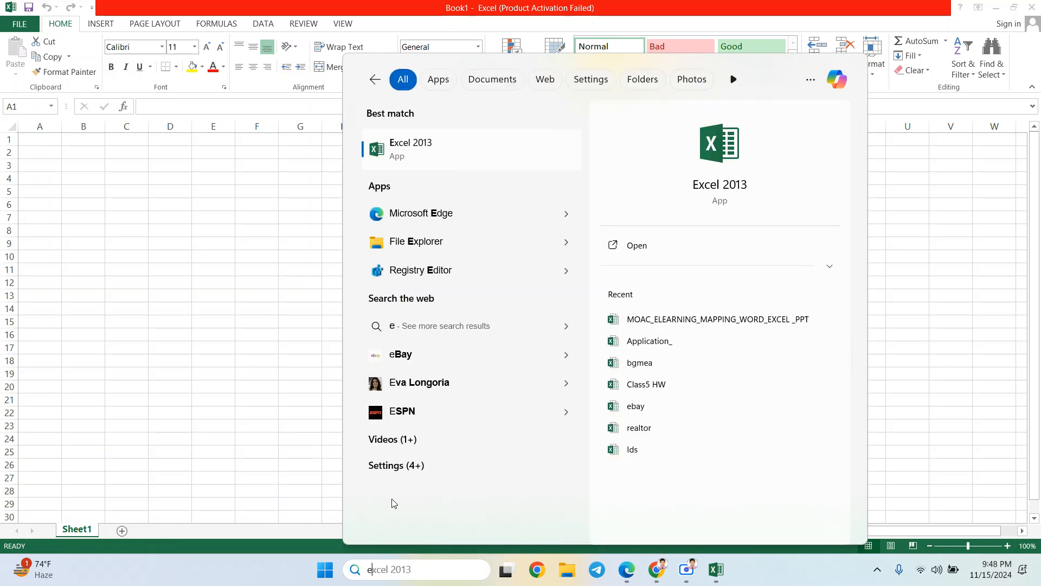
key("Escape")
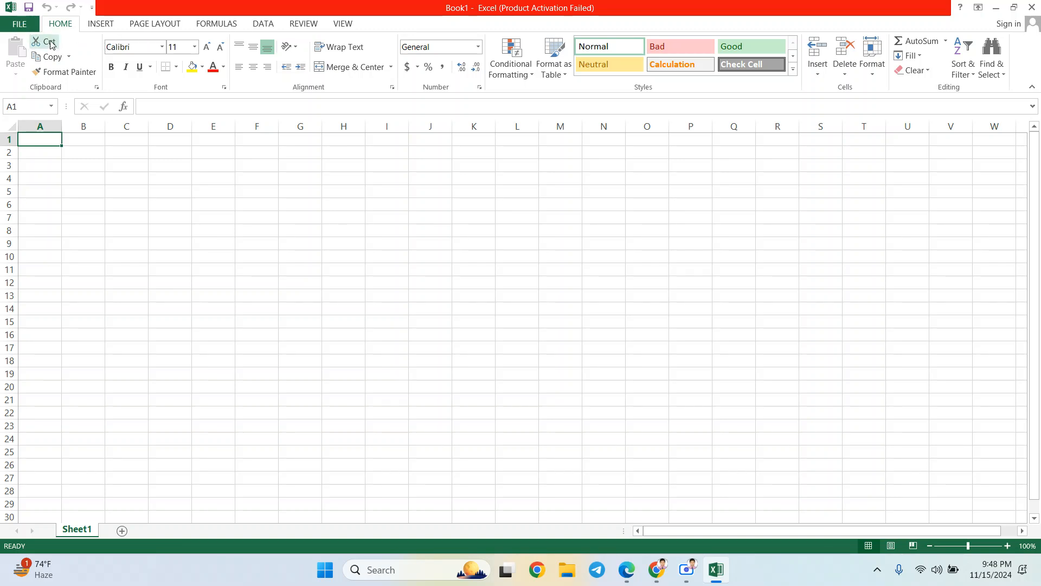
- Reach the Open dialog at the Documents folder through Open > Computer > Browse
left_click(20, 25)
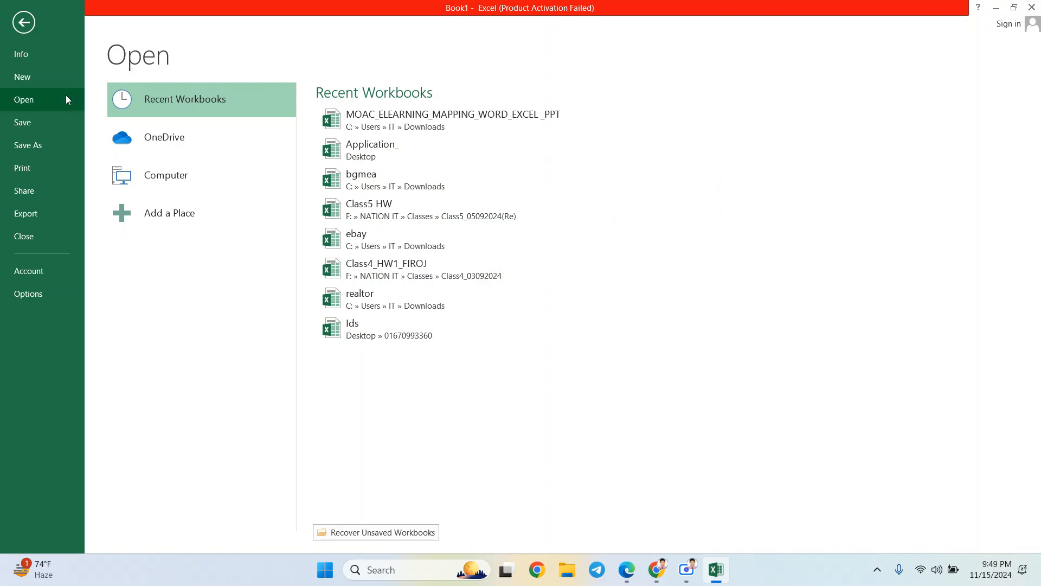
left_click(24, 24)
left_click(24, 24)
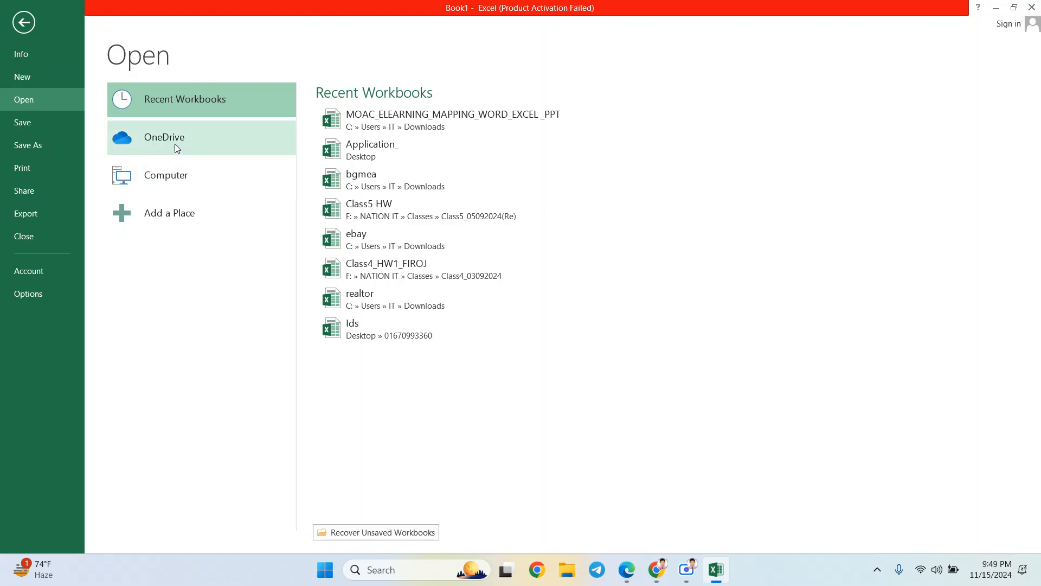
left_click(184, 181)
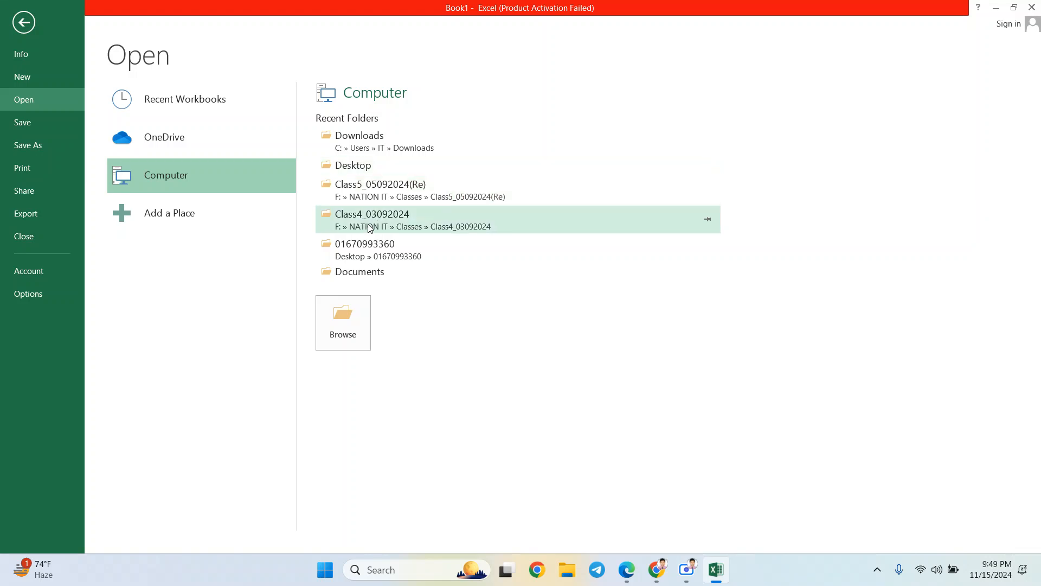
left_click(357, 317)
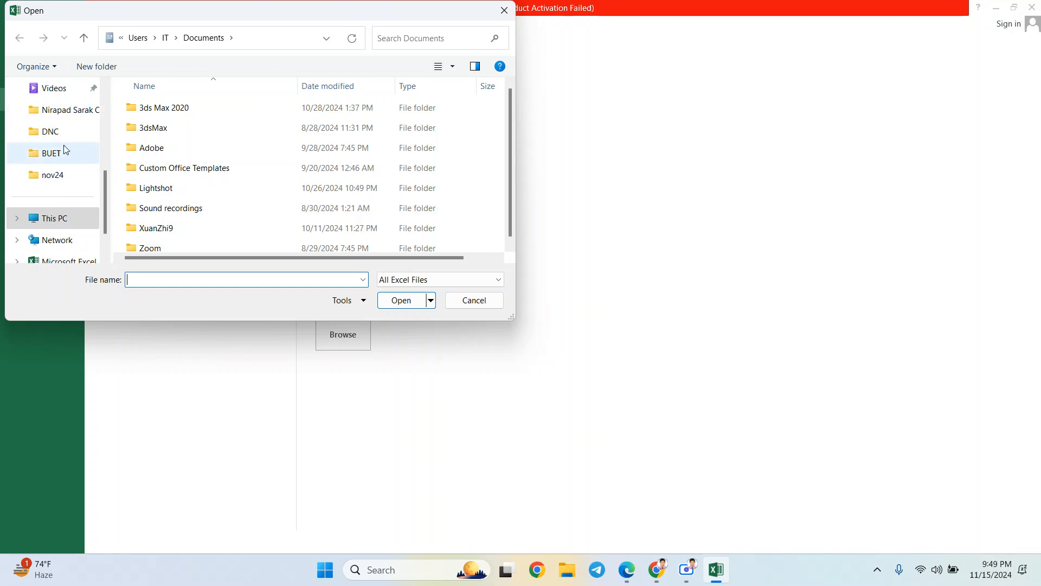
- Browse This PC into the New Volume (E:) drive, then cancel the Open dialog
left_click_drag(105, 192, 108, 89)
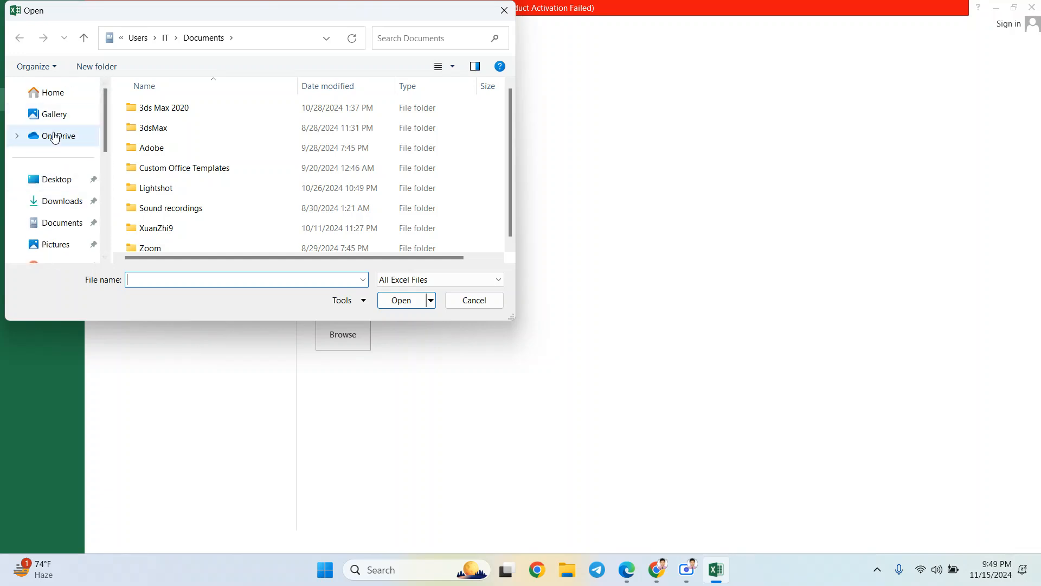
scroll(106, 159, "down", 3)
scroll(110, 191, "down", 5)
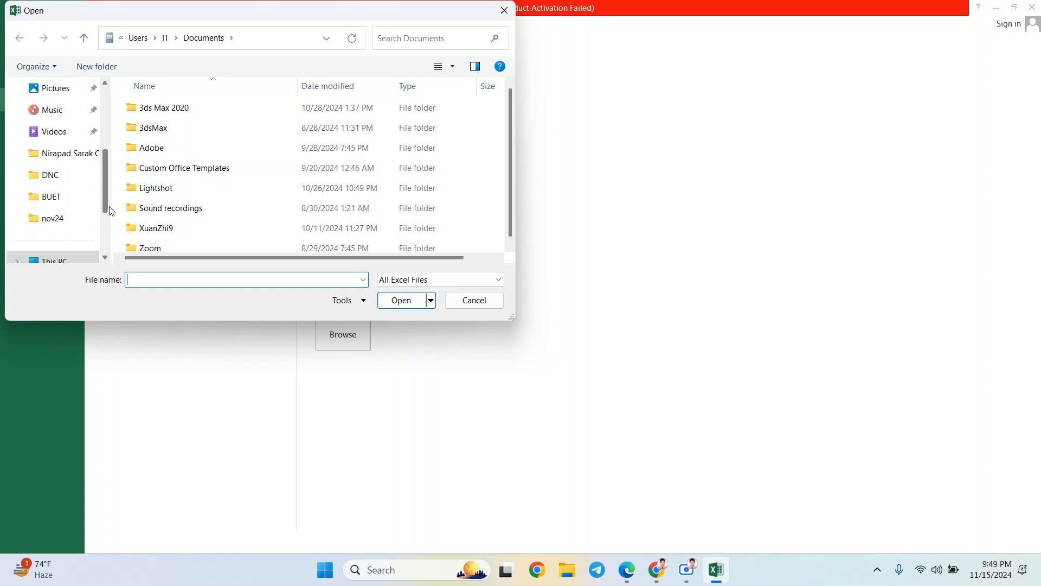
left_click(65, 202)
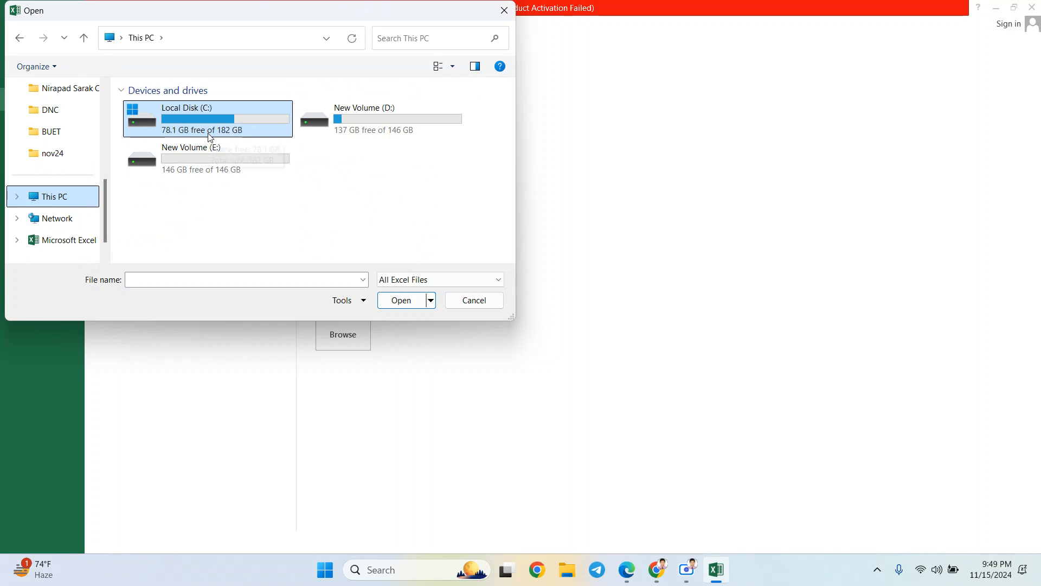
mouse_move(211, 137)
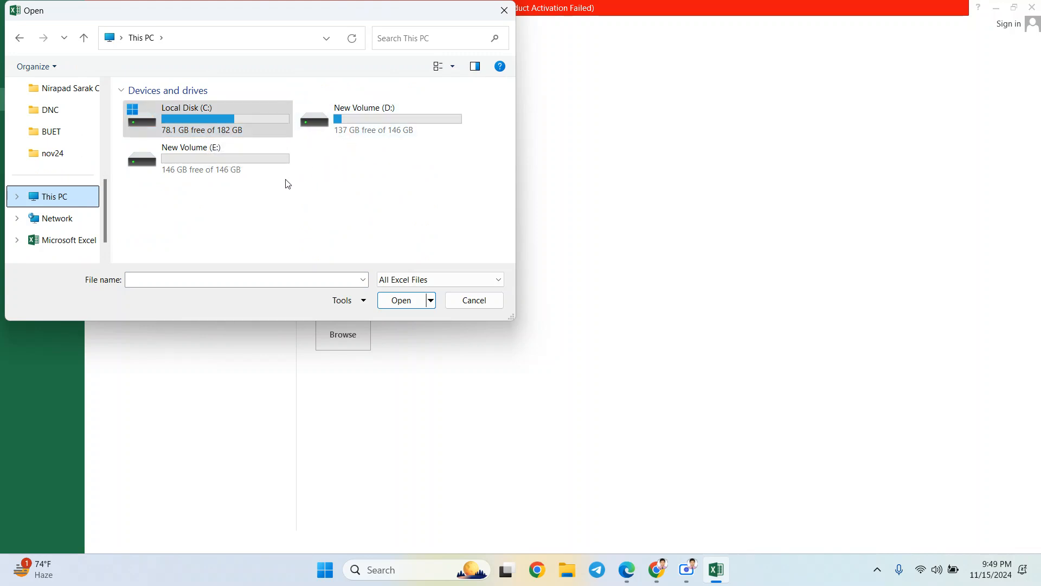
double_click(198, 151)
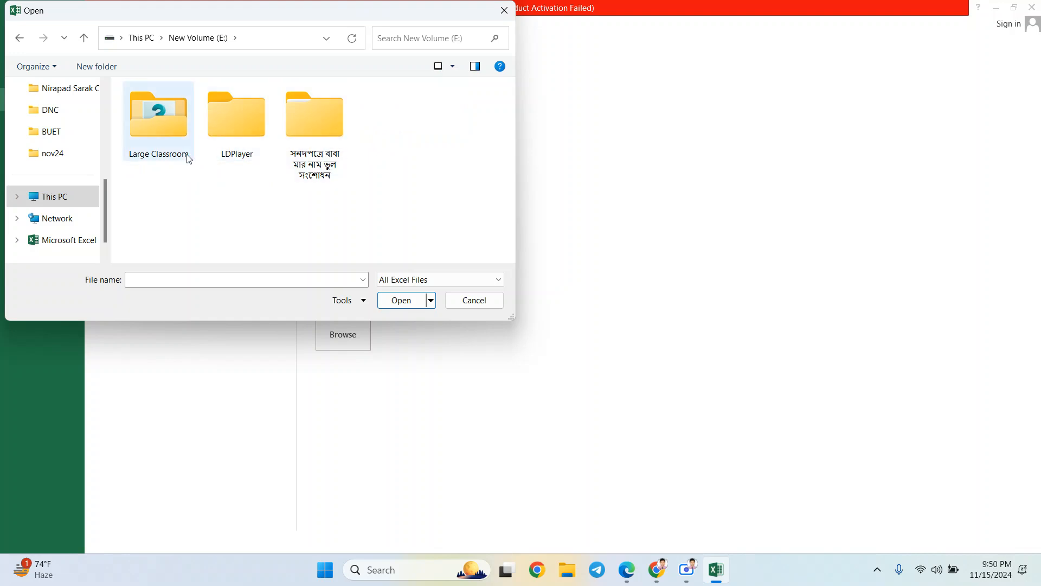
left_click(480, 303)
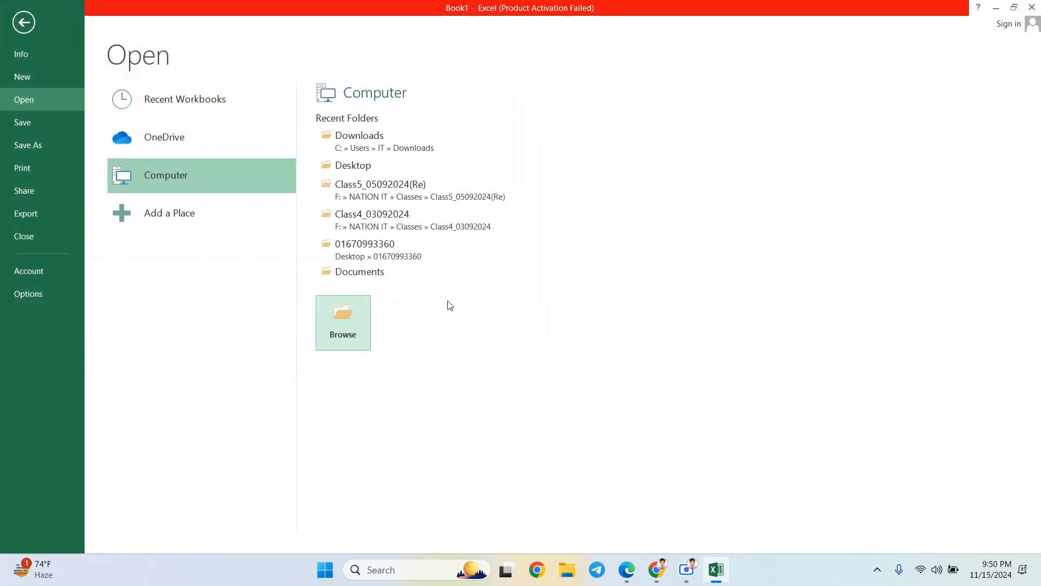
left_click(23, 22)
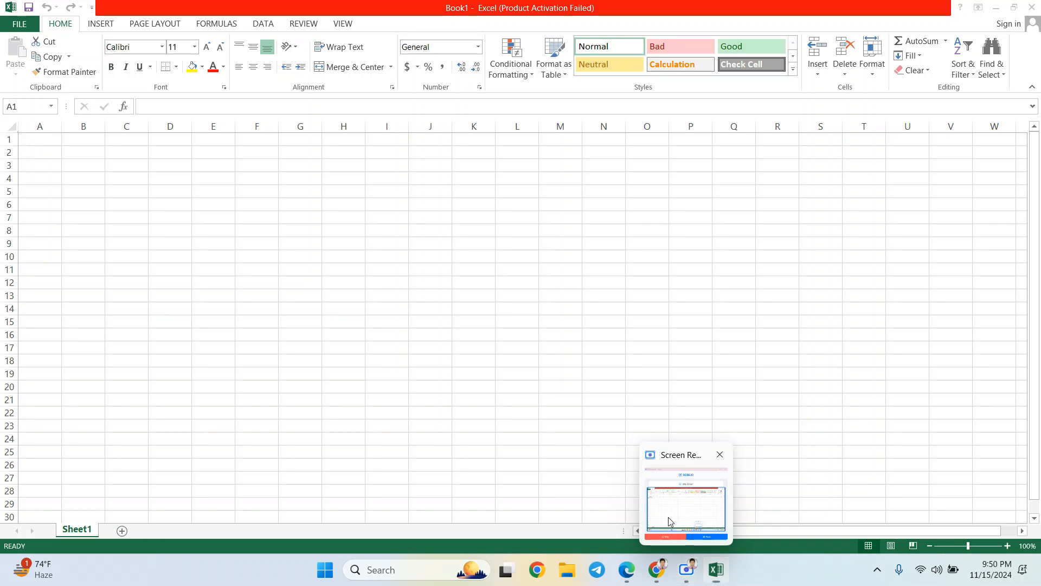
left_click(686, 570)
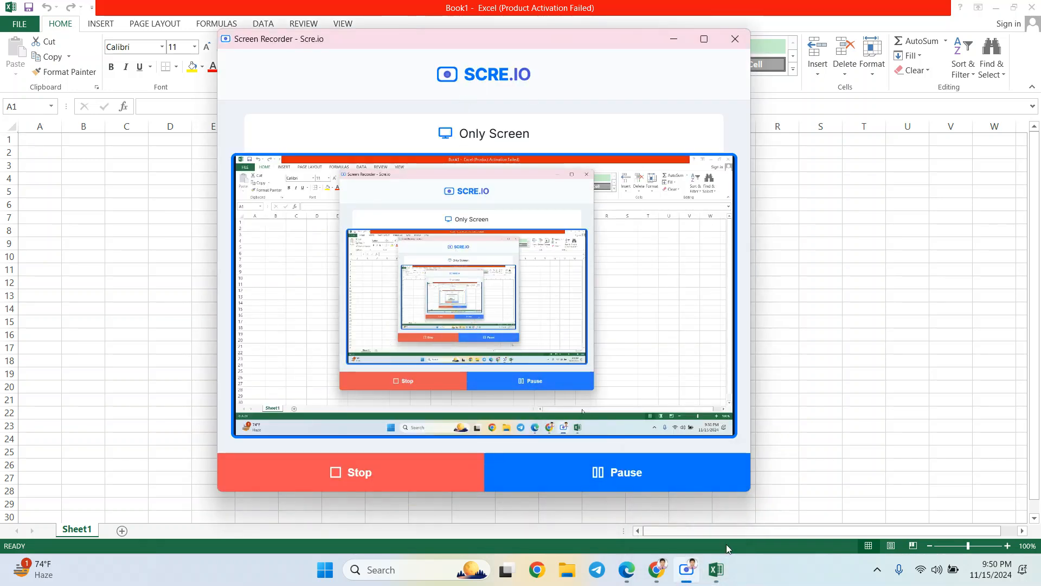
left_click(712, 574)
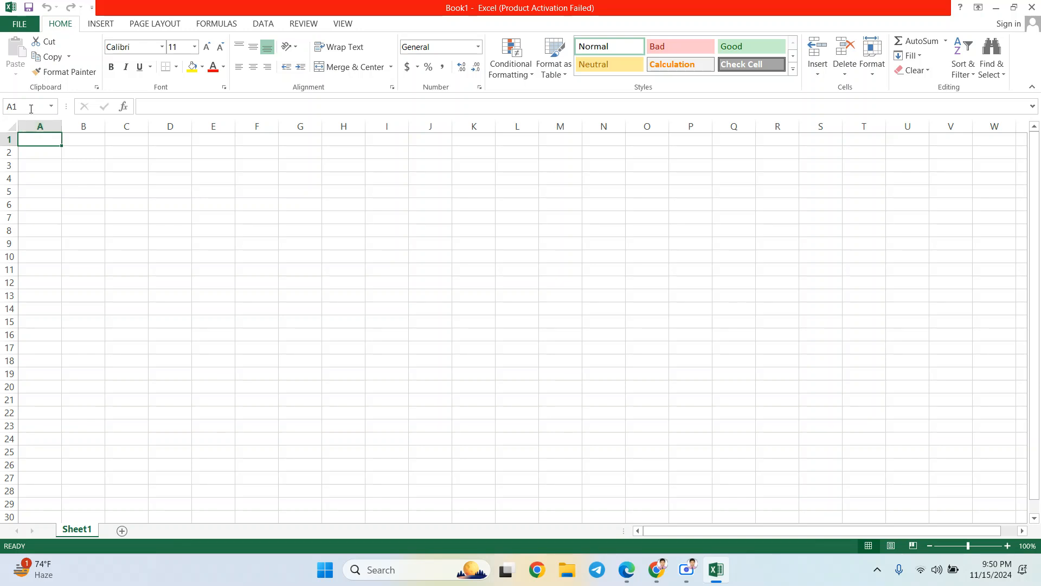
left_click(13, 30)
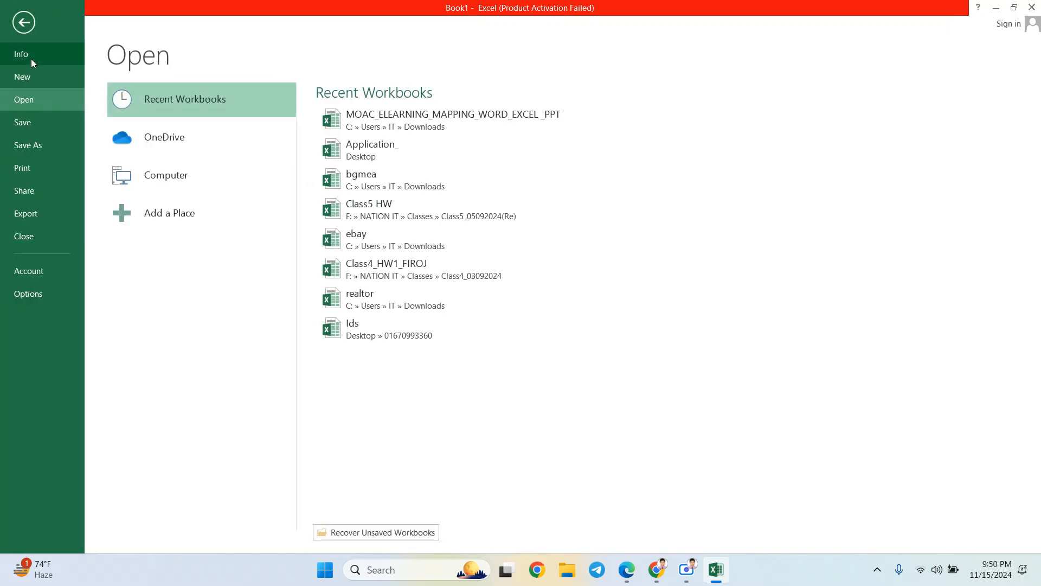
- Move from the workbook's Info page to the New page's template gallery
left_click(31, 59)
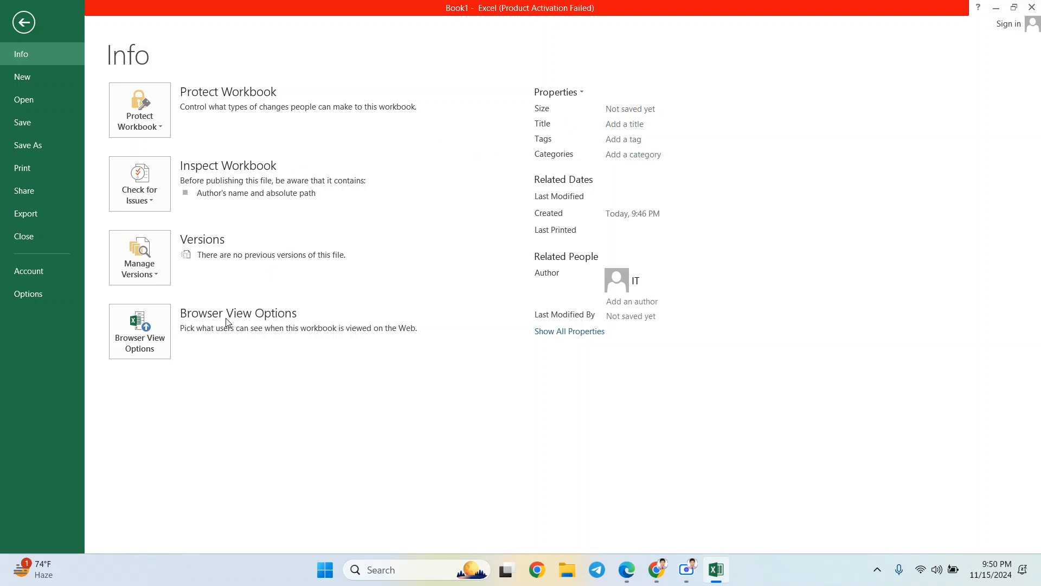
left_click(40, 80)
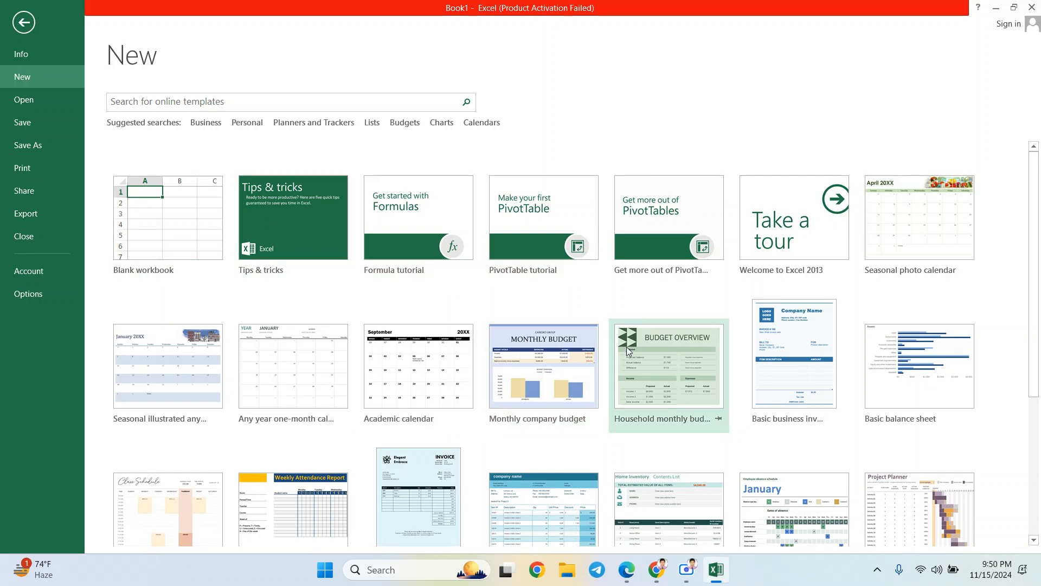
- Create Book2 from the Blank workbook template on the New page
scroll(625, 361, "down", 1)
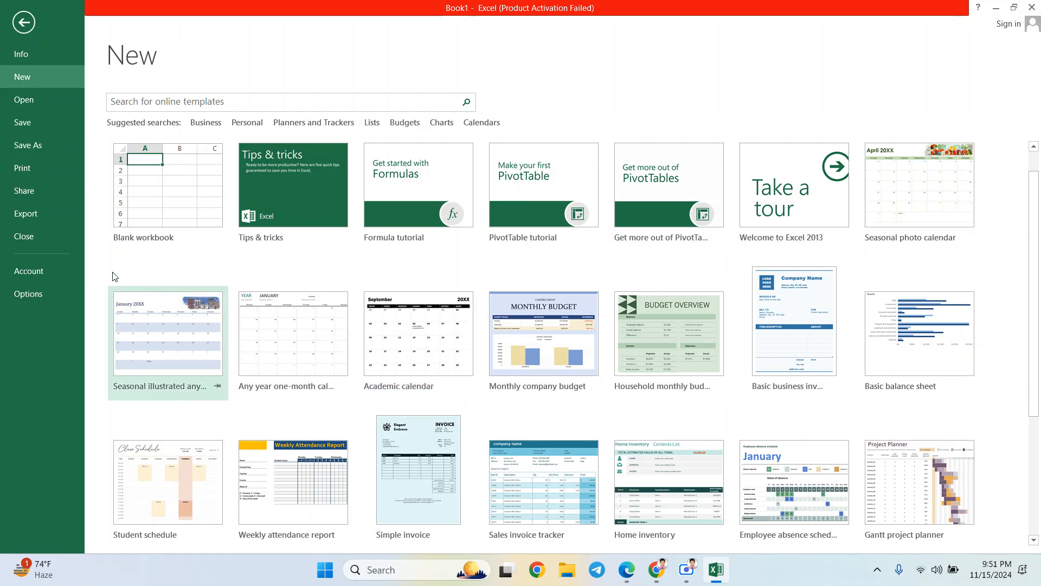
left_click(174, 188)
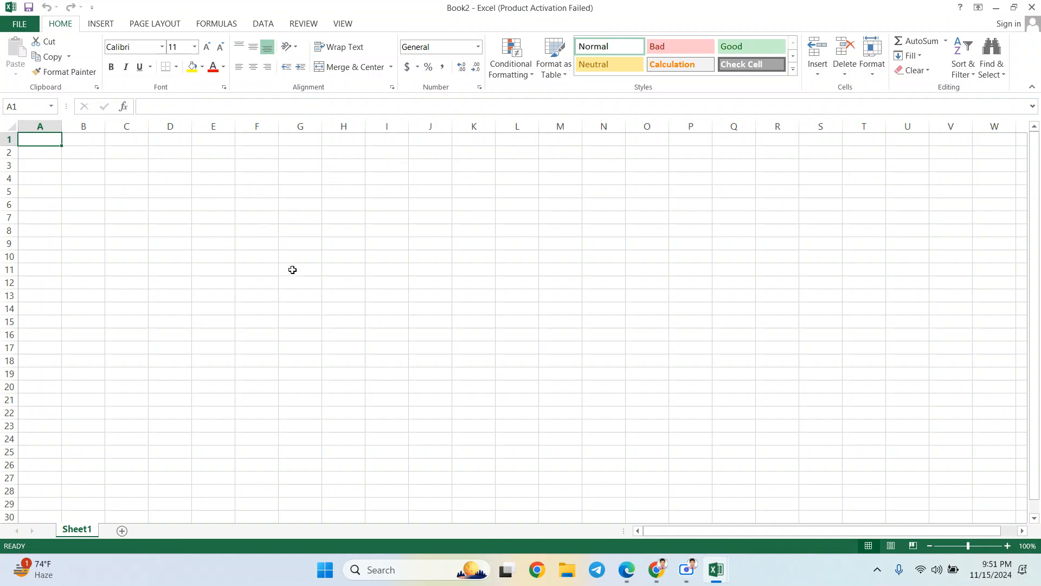
- Select the whole sheet, then drop the selection and return to cell A1
key("ctrl+a")
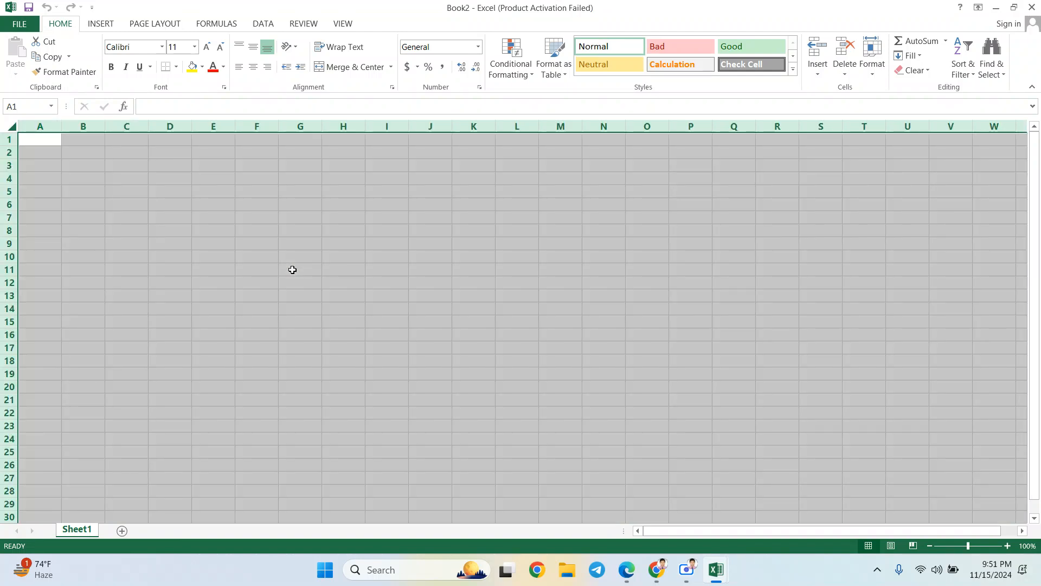
key("Right")
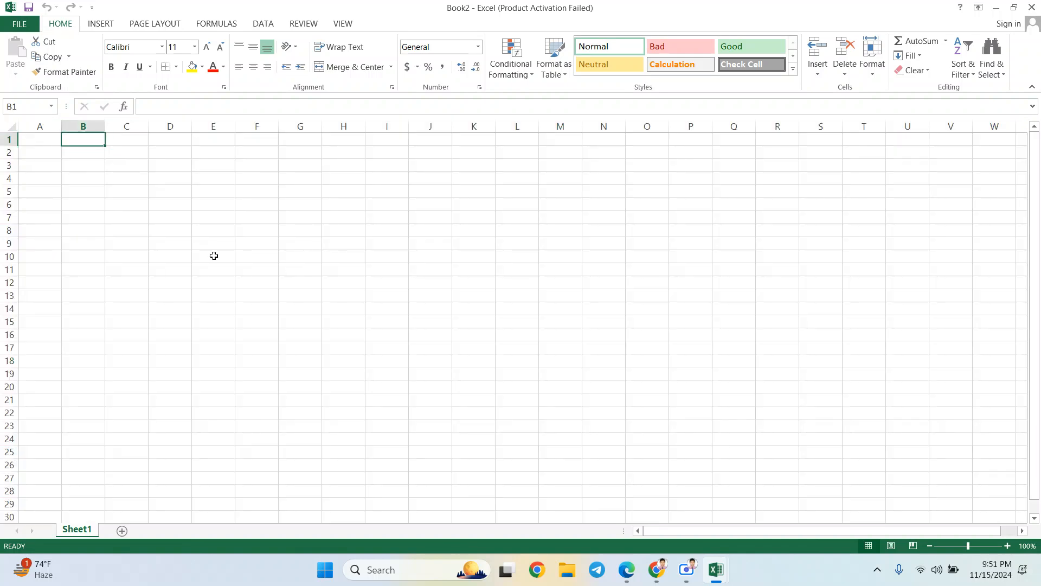
left_click(44, 142)
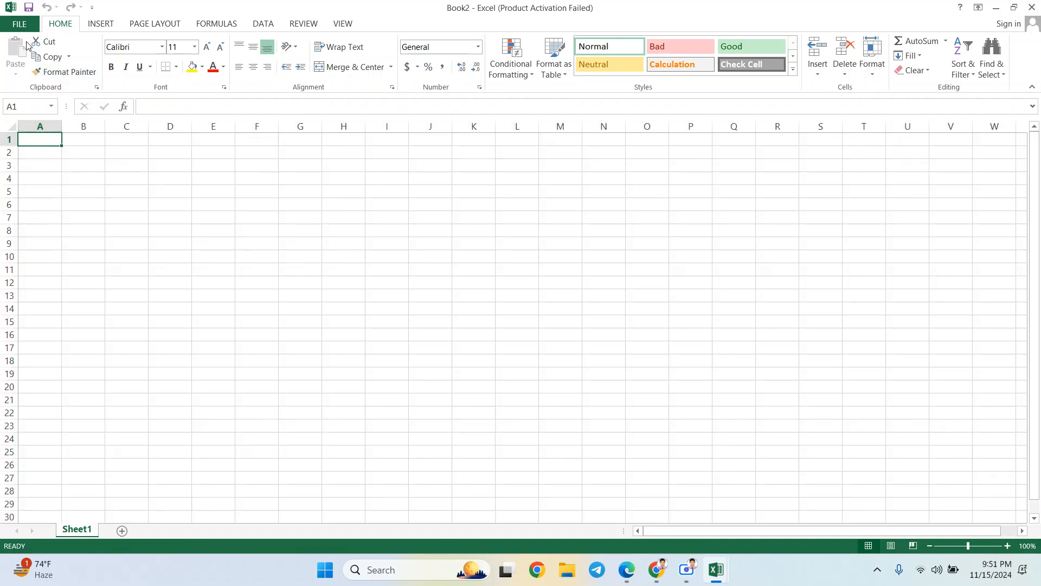
- Begin saving Book2 with the Desktop chosen as the save location
left_click(20, 24)
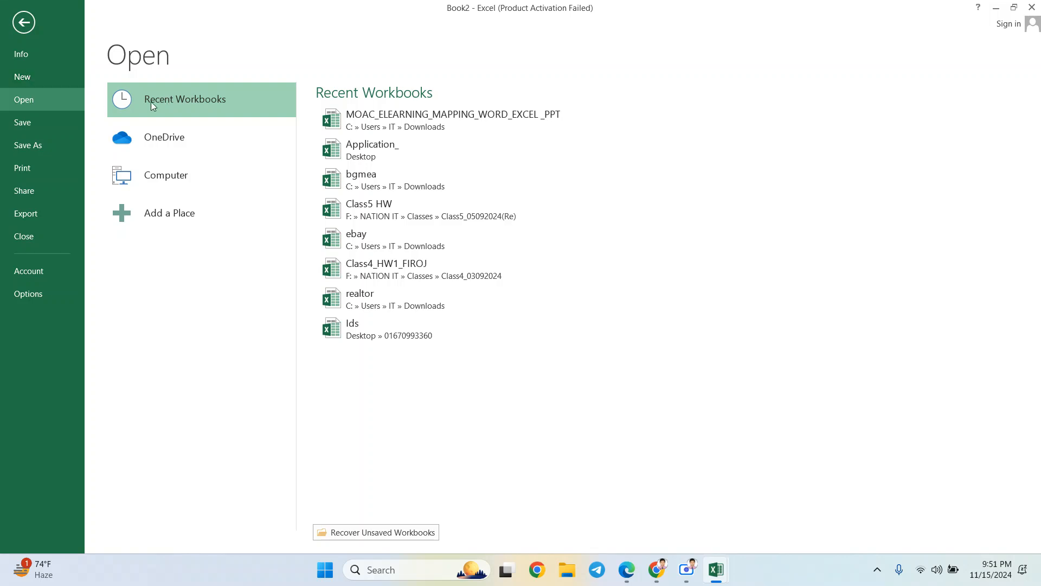
left_click(39, 123)
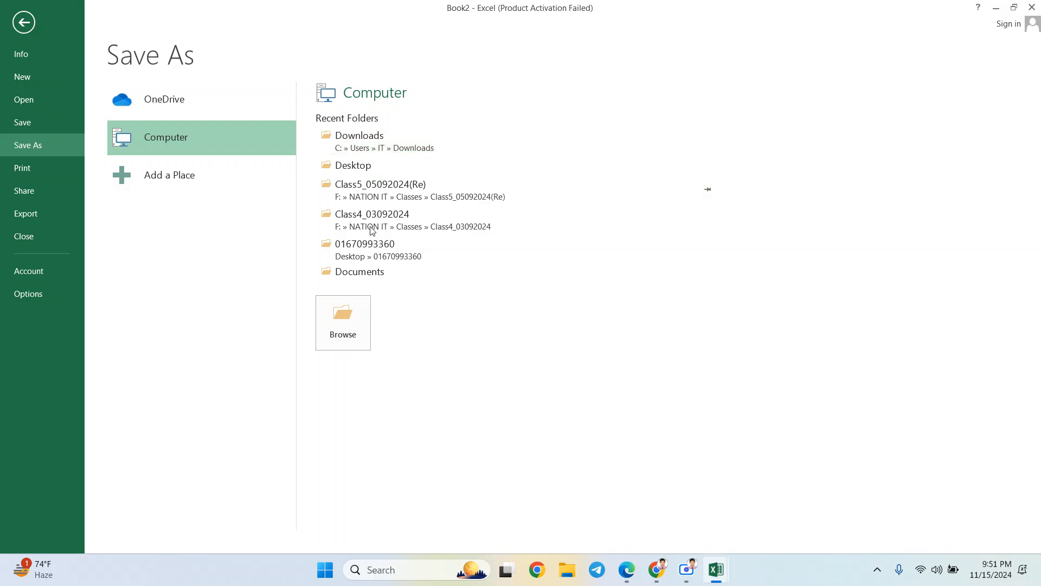
left_click(349, 169)
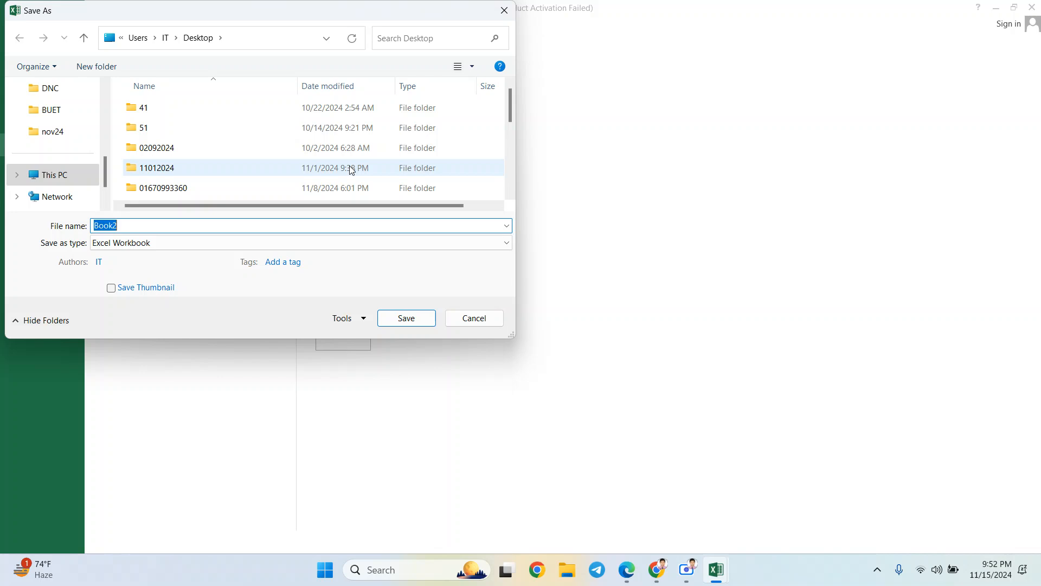
- Replace the name Book2 with 15112024 and save it on the Desktop
key("BackSpace")
type("15112024")
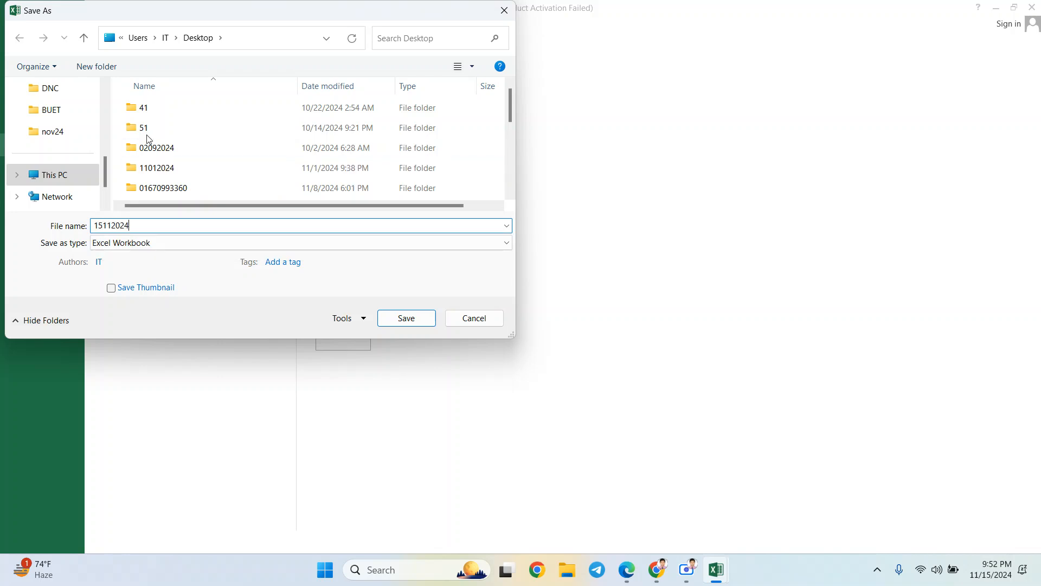
left_click(406, 318)
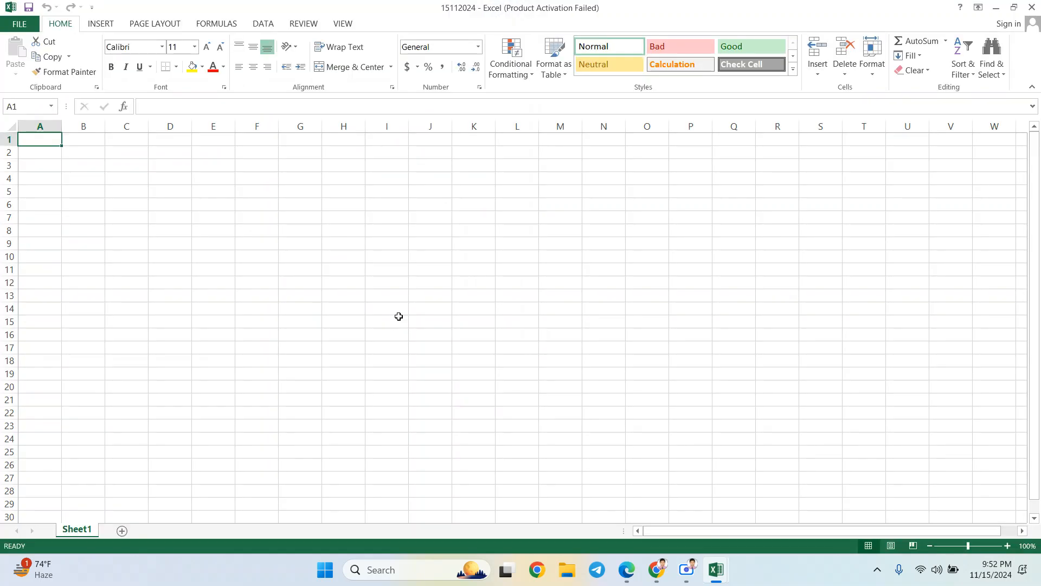
- Save As 15112024 to the Desktop, confirming replacement of the existing 15112024.xlsx
left_click(12, 26)
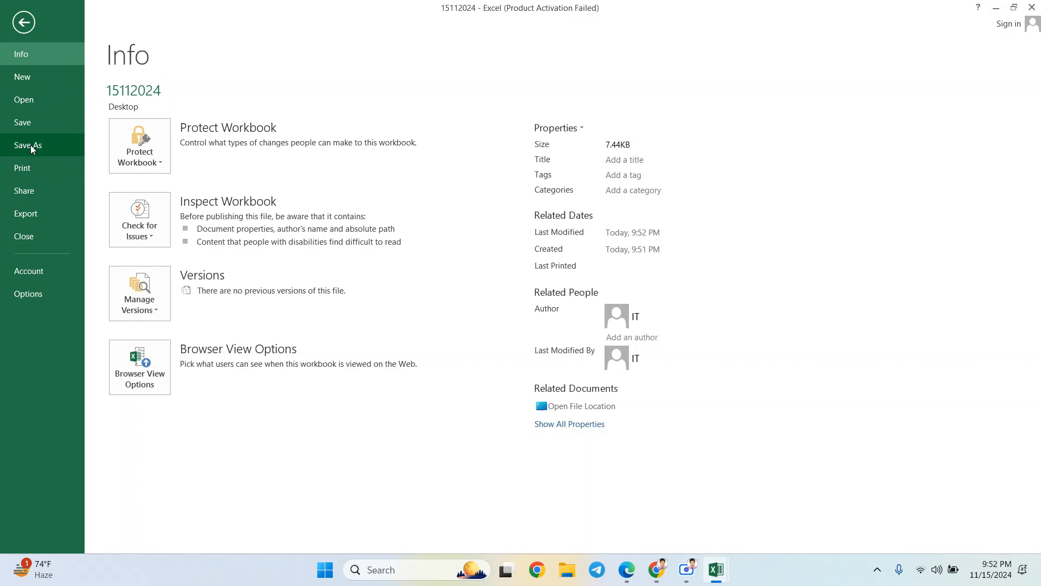
left_click(31, 147)
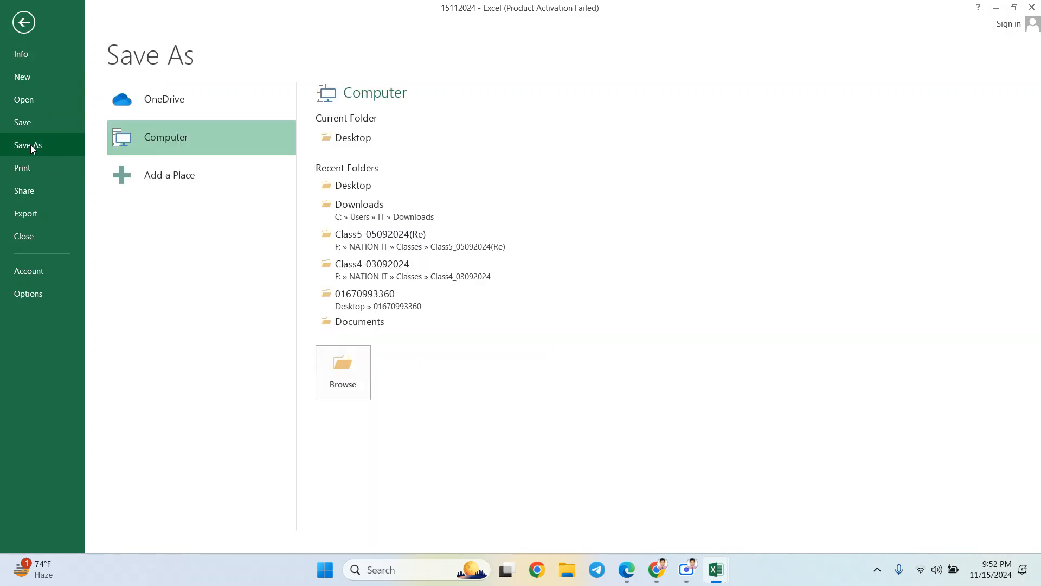
left_click(356, 142)
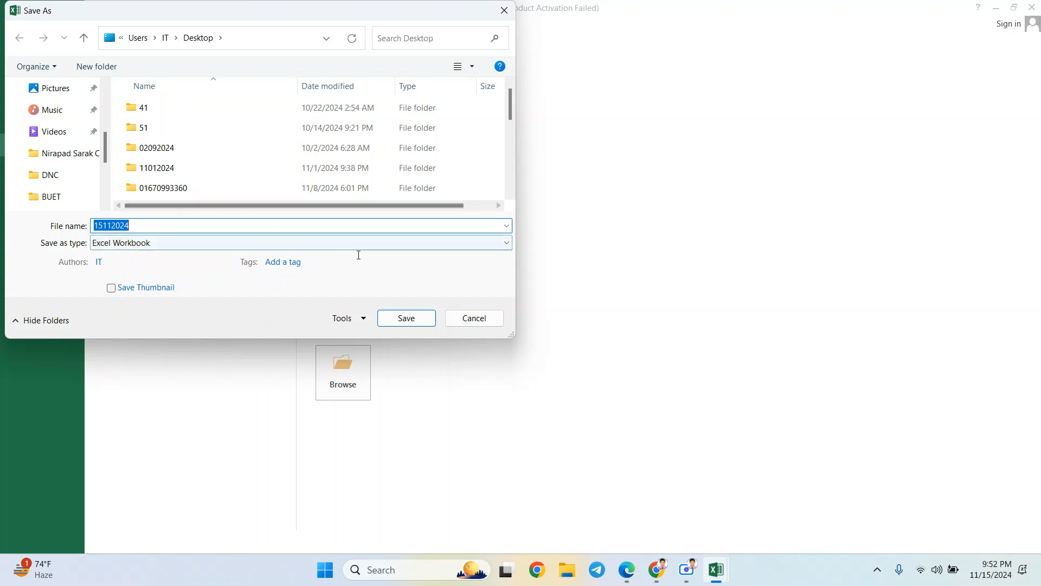
left_click(414, 316)
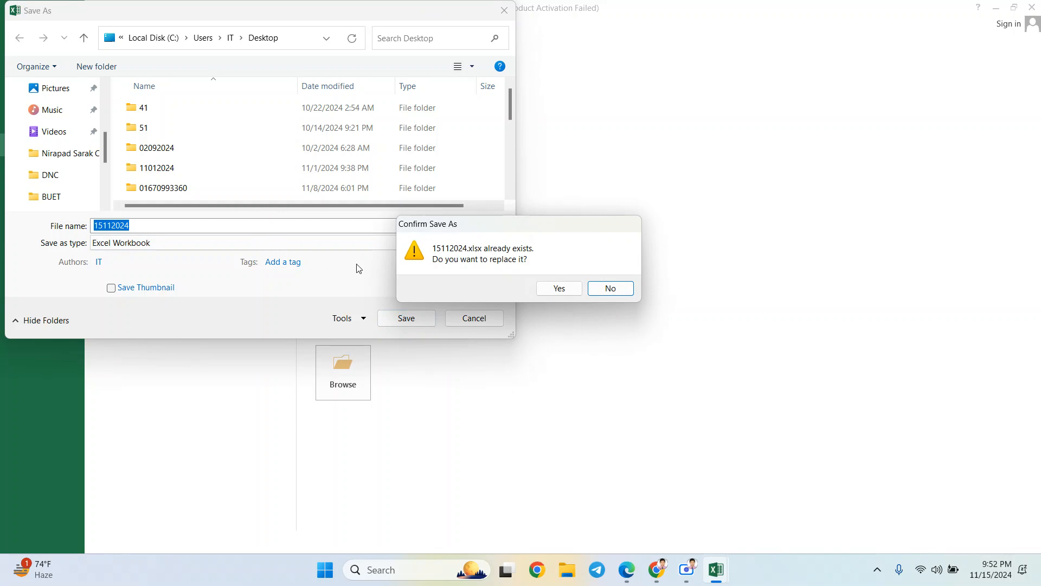
left_click(561, 294)
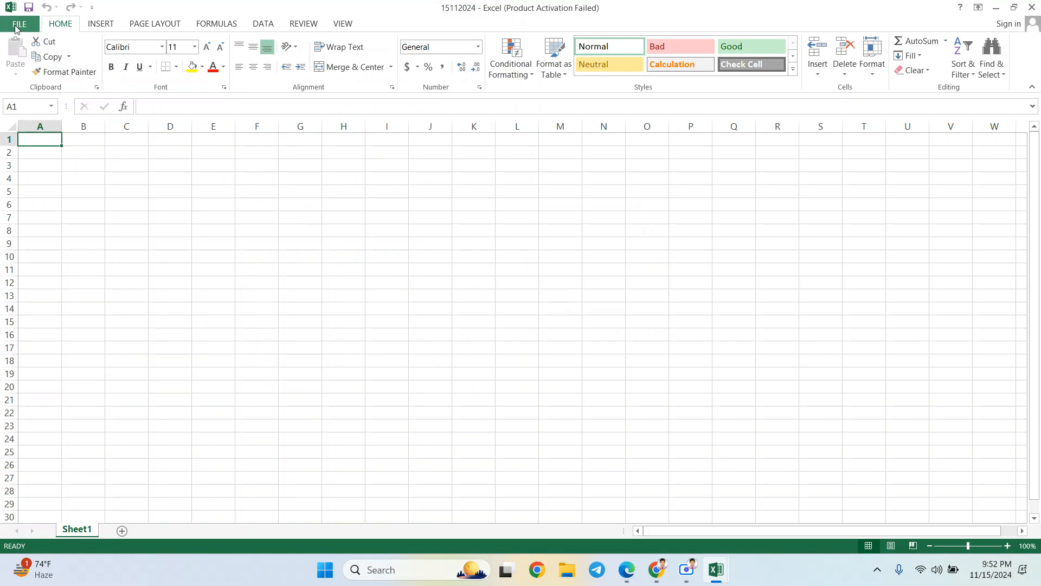
left_click(15, 25)
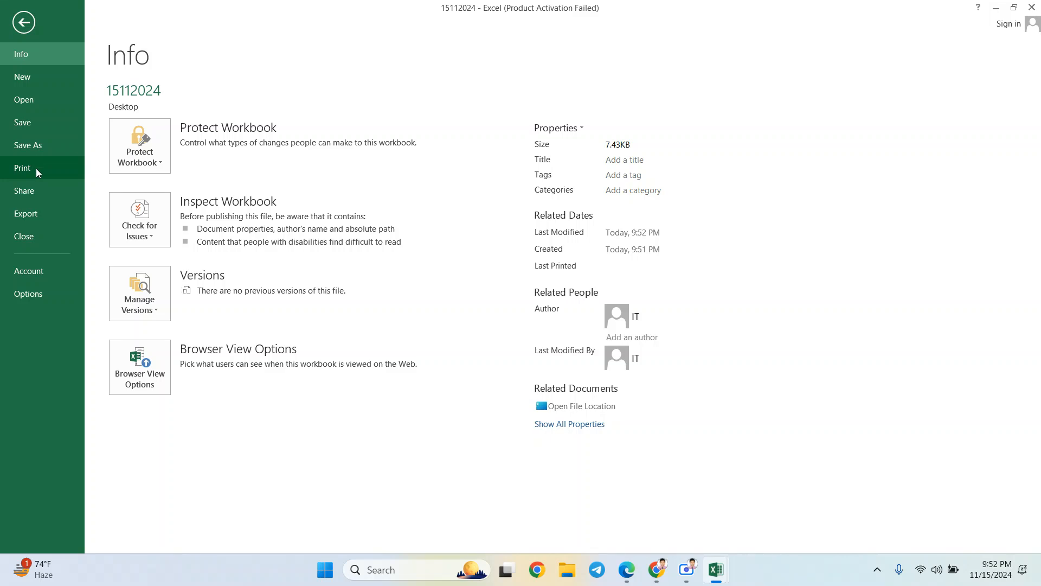
left_click(37, 168)
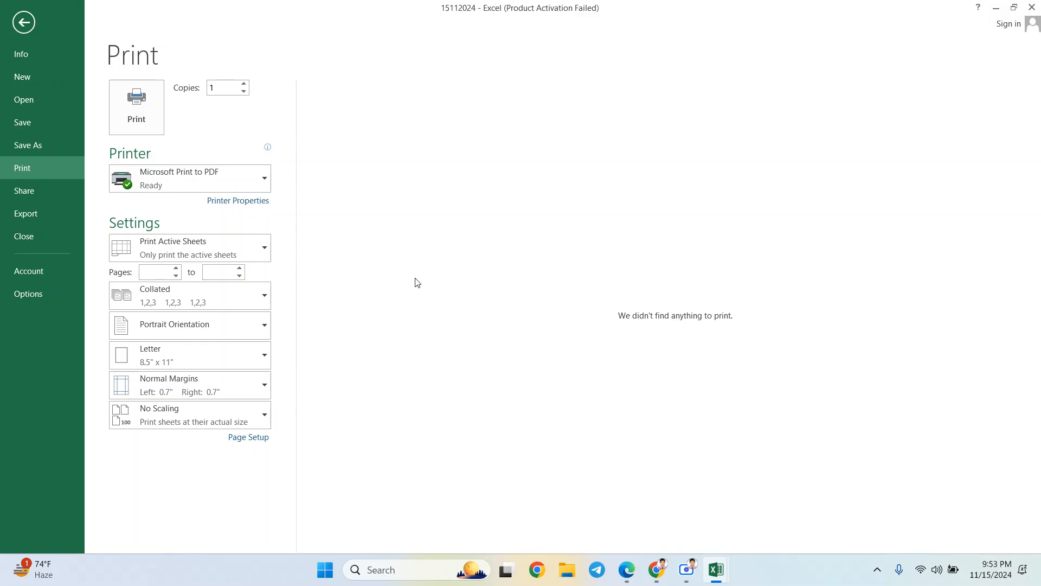
left_click(24, 22)
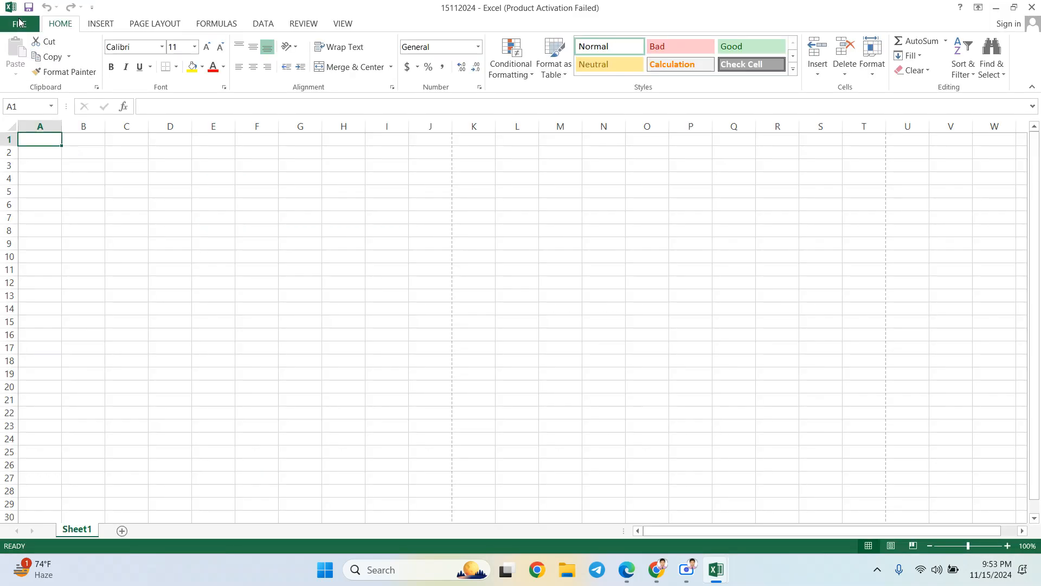
left_click_drag(109, 168, 618, 349)
left_click(395, 292)
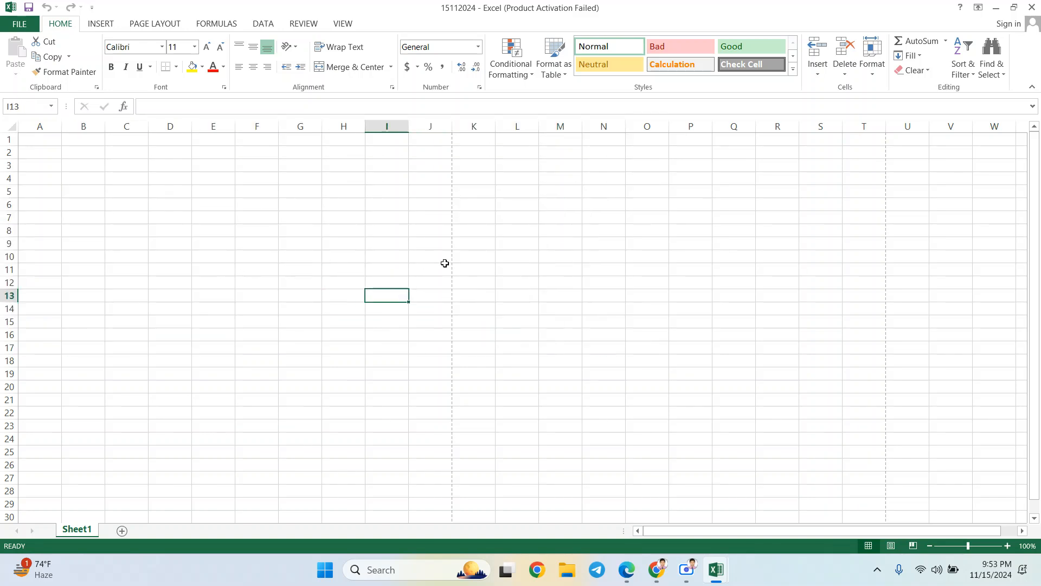
scroll(444, 263, "up", 8, "ctrl")
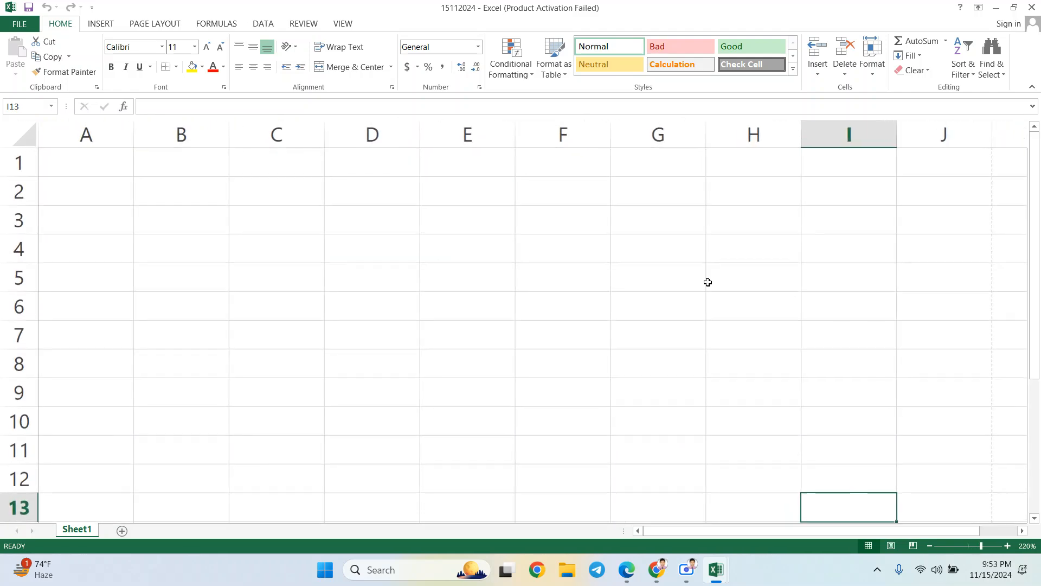
scroll(795, 296, "down", 3, "ctrl")
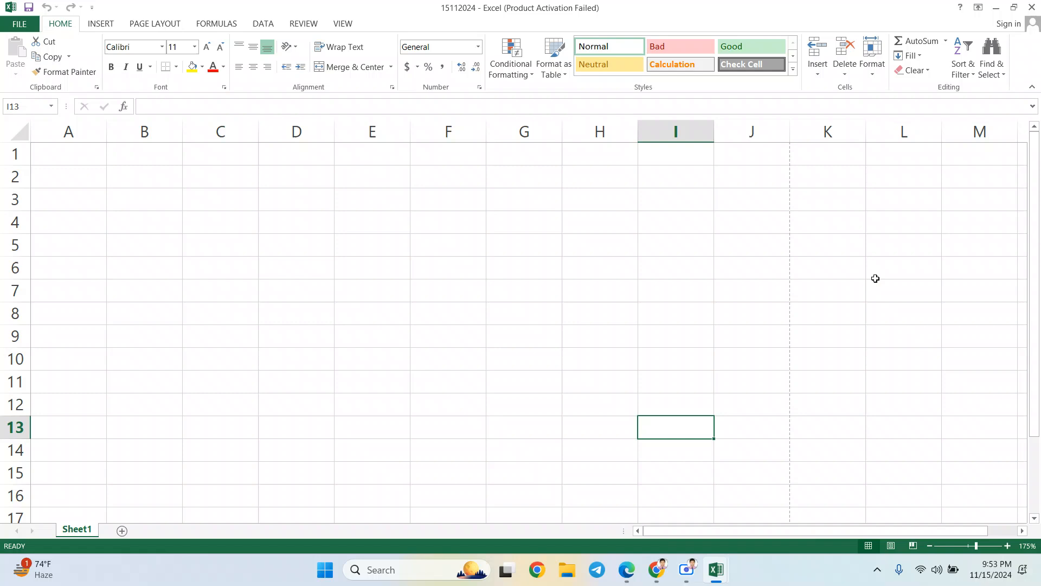
left_click(789, 153)
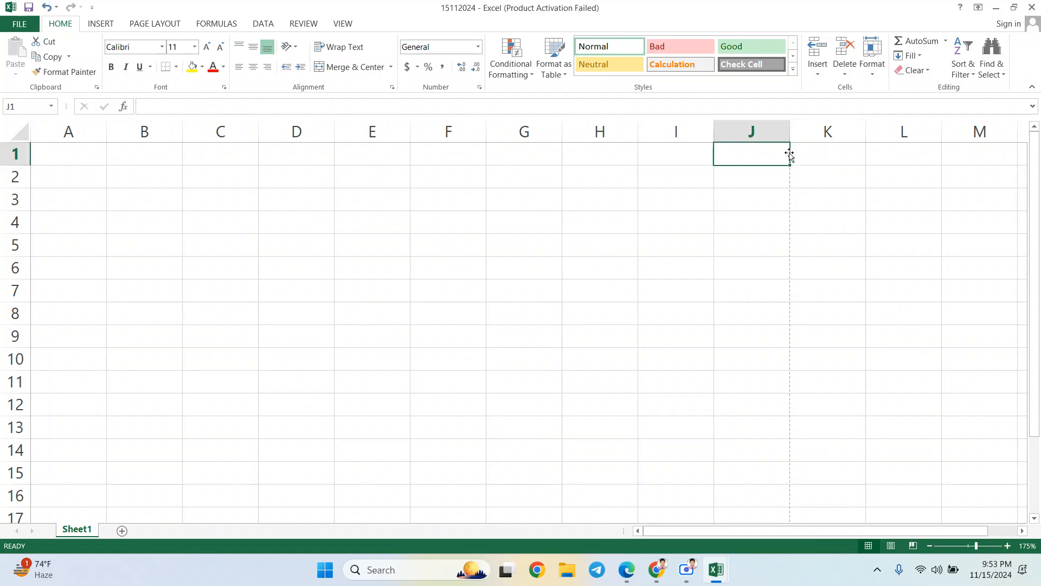
left_click_drag(789, 154, 793, 154)
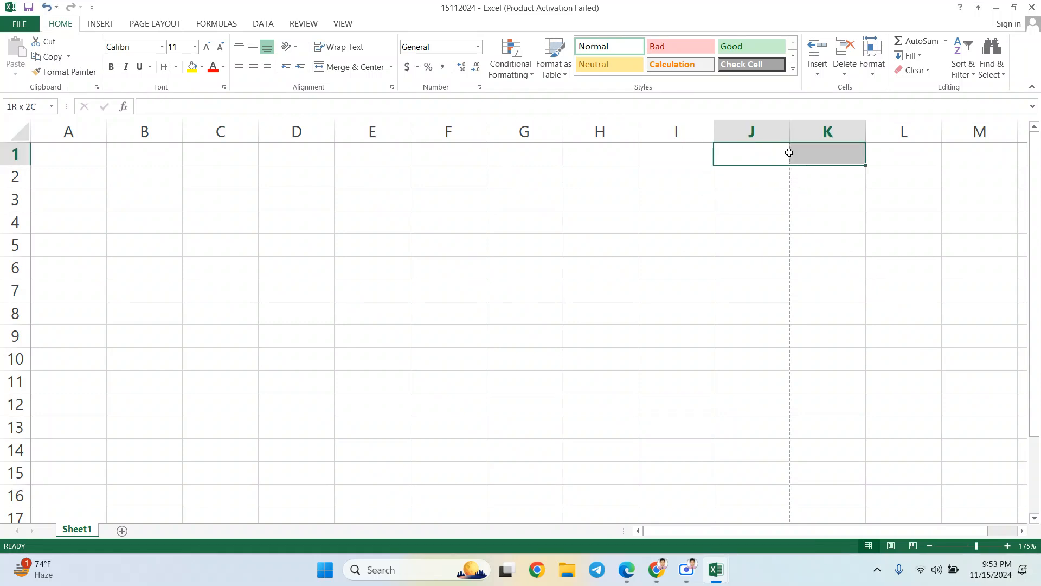
left_click(795, 191)
left_click_drag(769, 186, 809, 178)
left_click(809, 176)
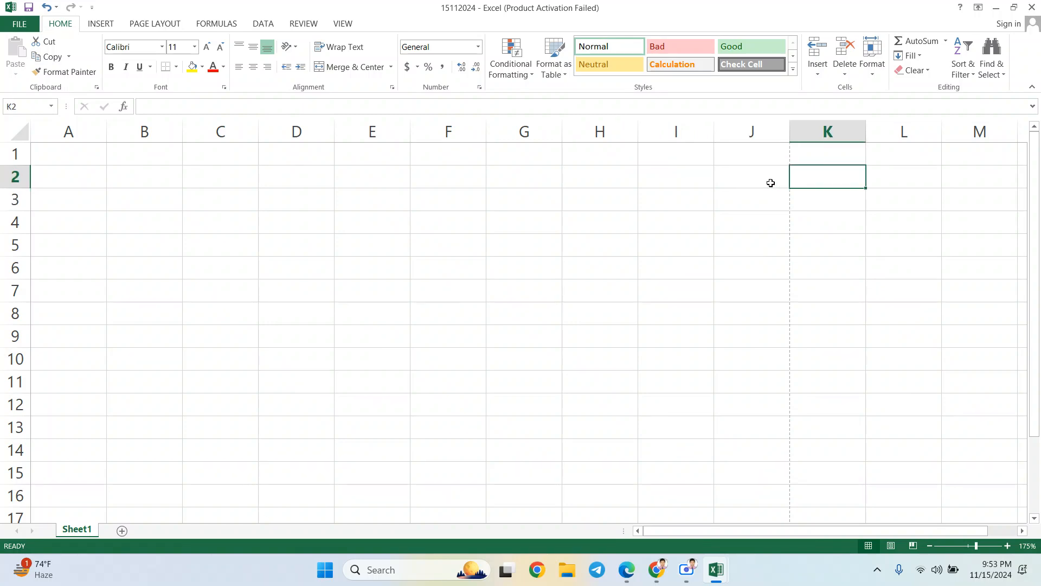
left_click(771, 183)
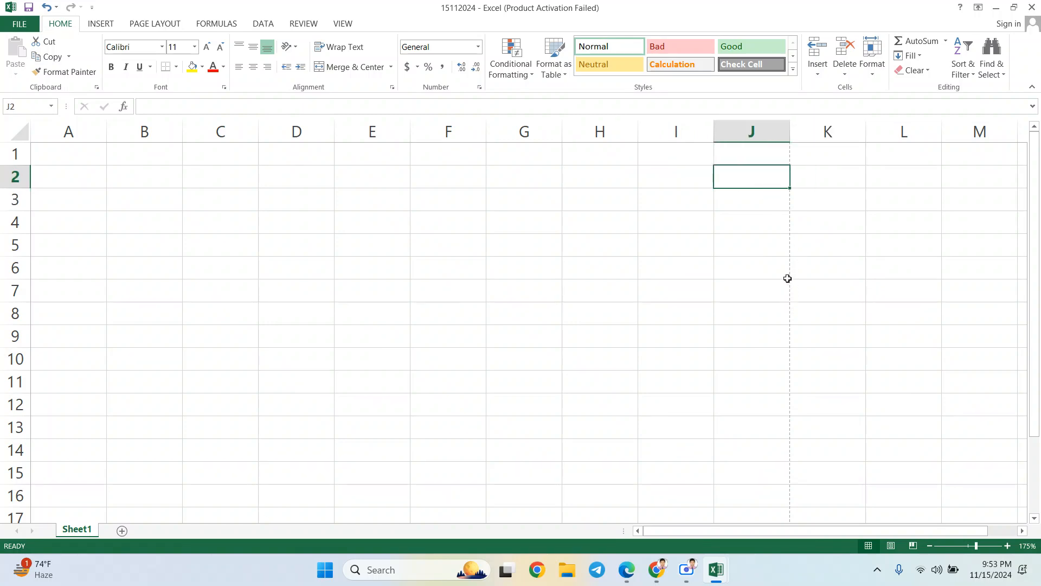
scroll(598, 233, "down", 3, "ctrl")
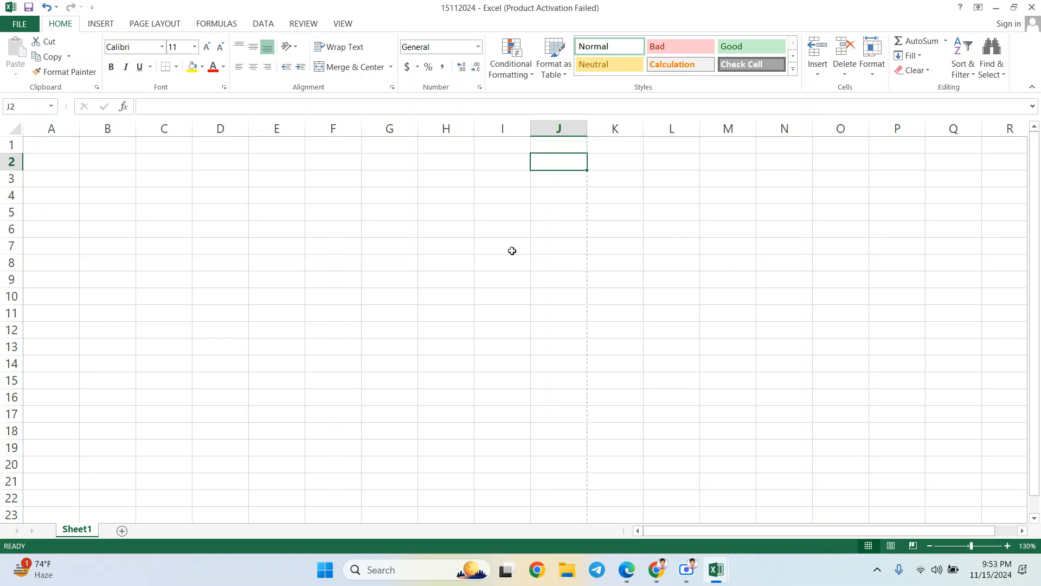
- Return to cell A1 and glance at Page Layout before going back to Home
left_click(62, 181)
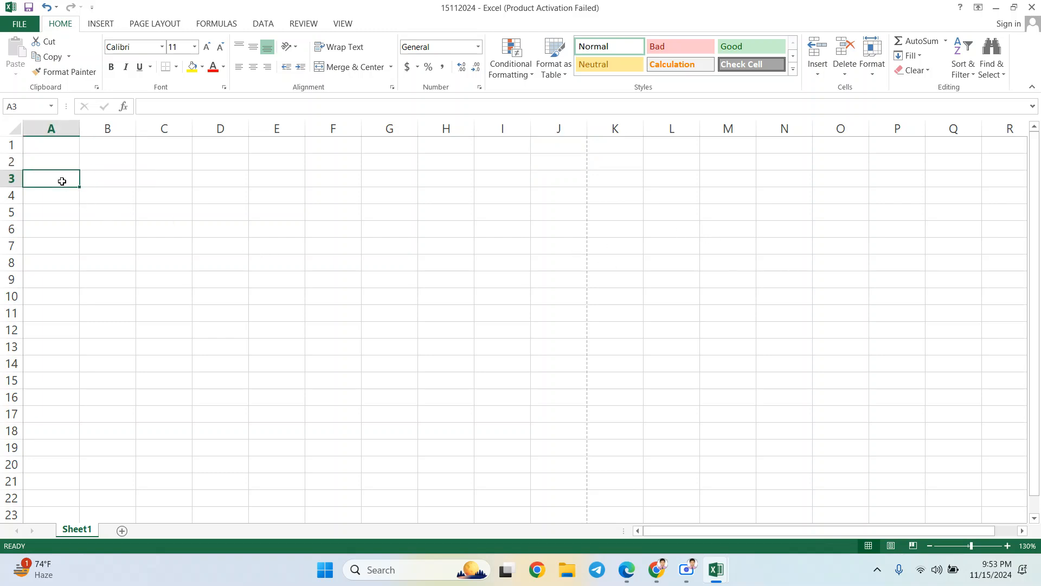
left_click(36, 152)
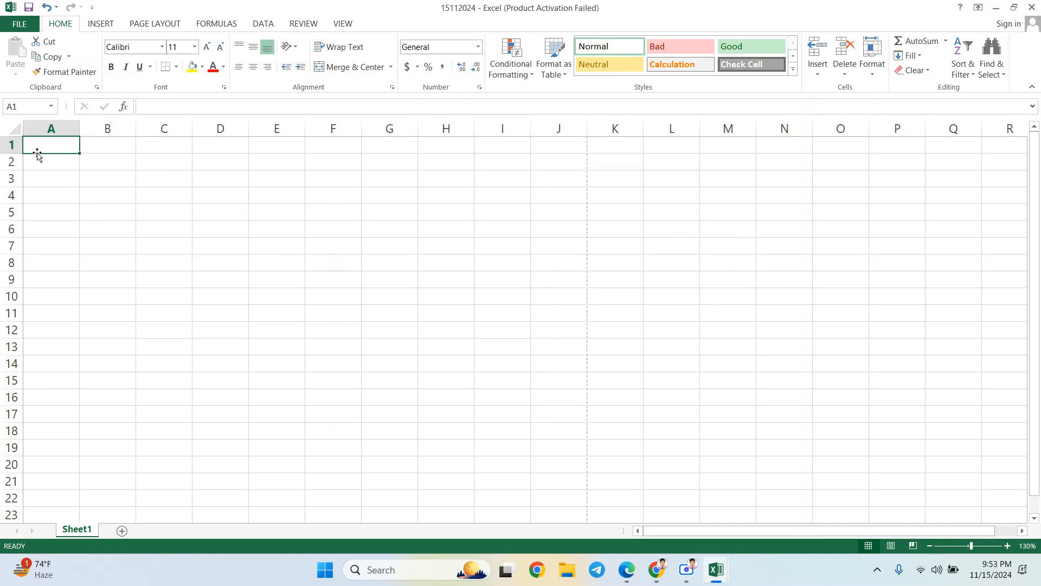
left_click(169, 25)
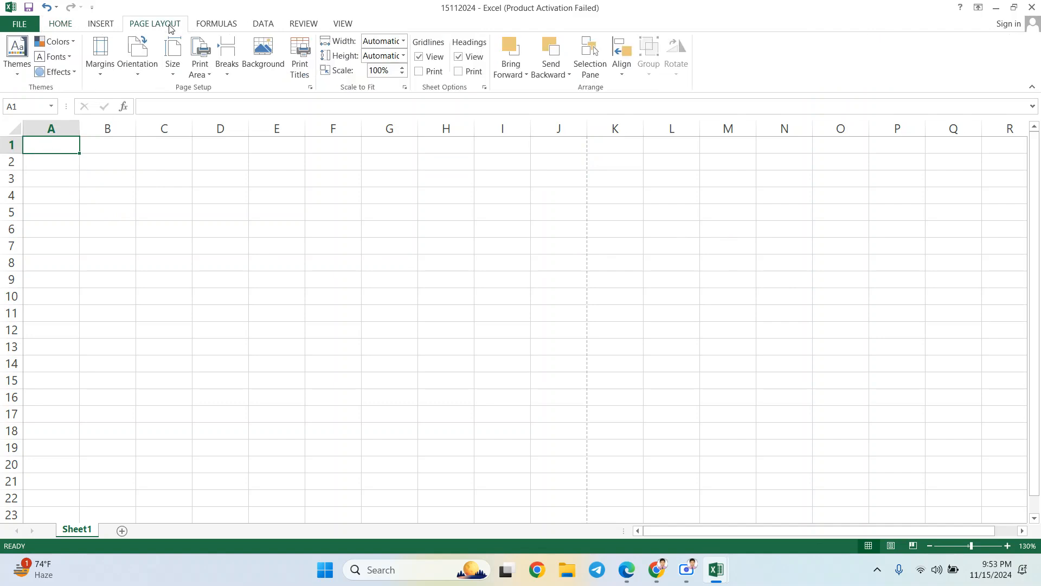
left_click(74, 24)
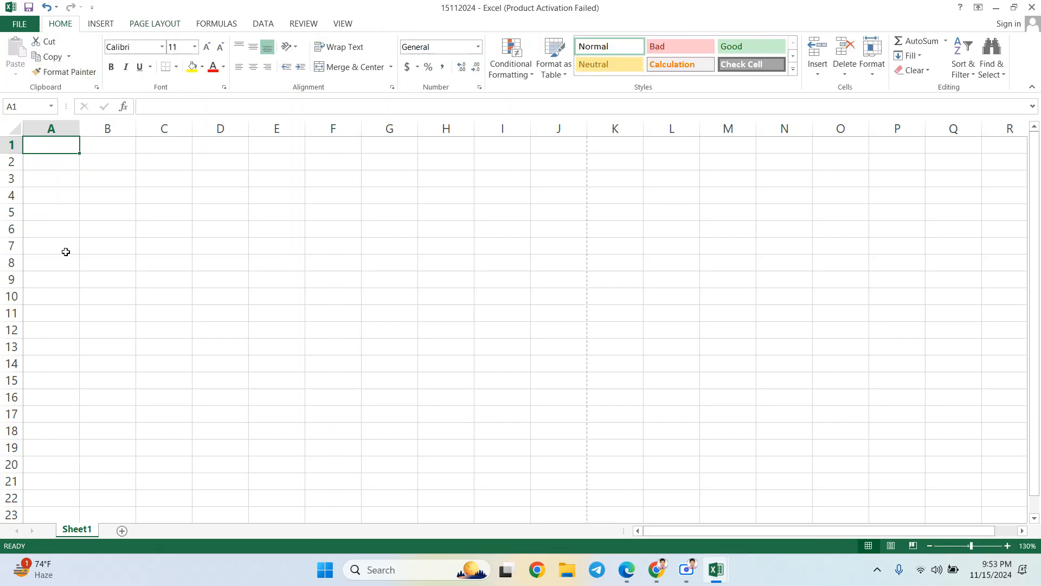
- Enter the letter a in B6 and b in B7
left_click_drag(93, 230, 245, 287)
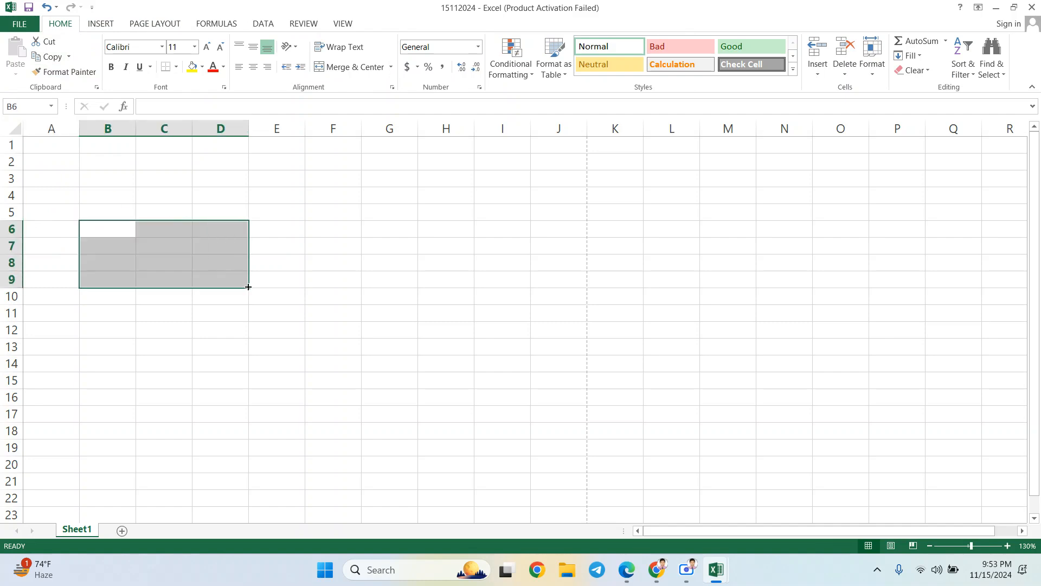
type("a")
key("Right")
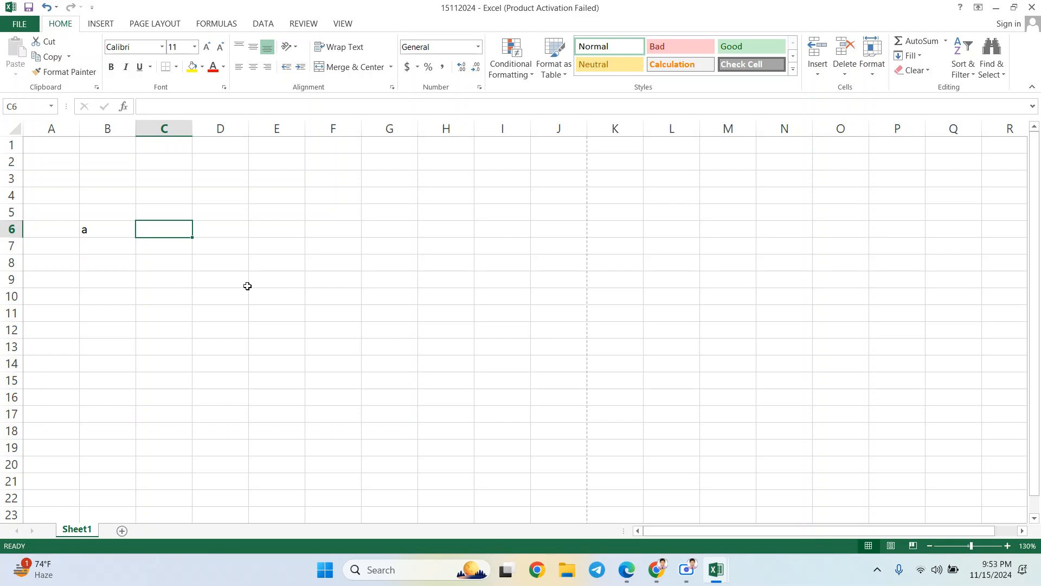
key("Left")
key("Down")
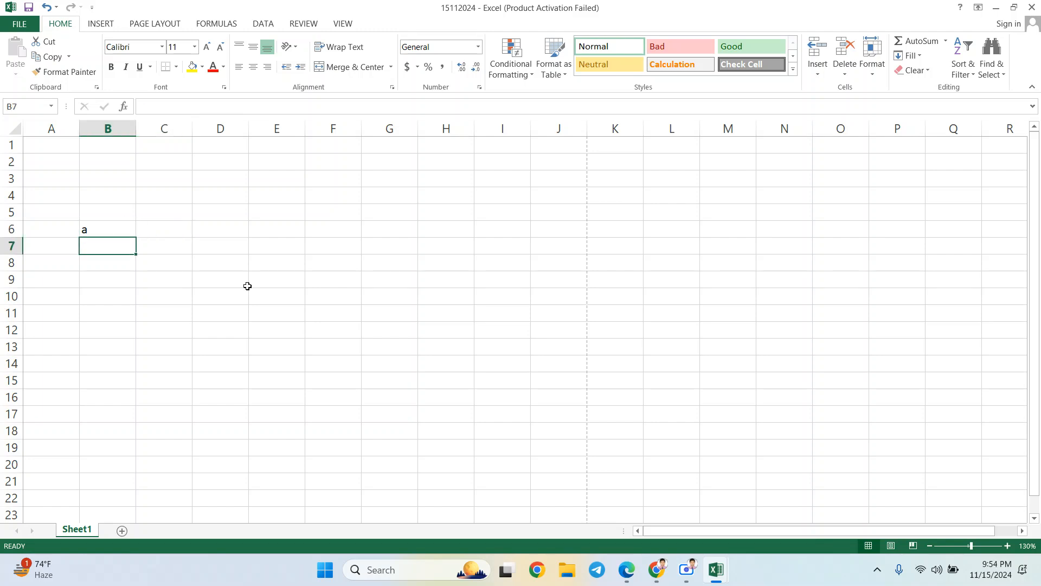
type("b")
key("Return")
key("Up")
- Add the letter c in cell B8
mouse_move(105, 234)
left_mouse_down()
mouse_move(139, 267)
mouse_move(138, 380)
mouse_move(139, 270)
mouse_move(125, 228)
mouse_move(122, 240)
left_mouse_up()
left_click(178, 238)
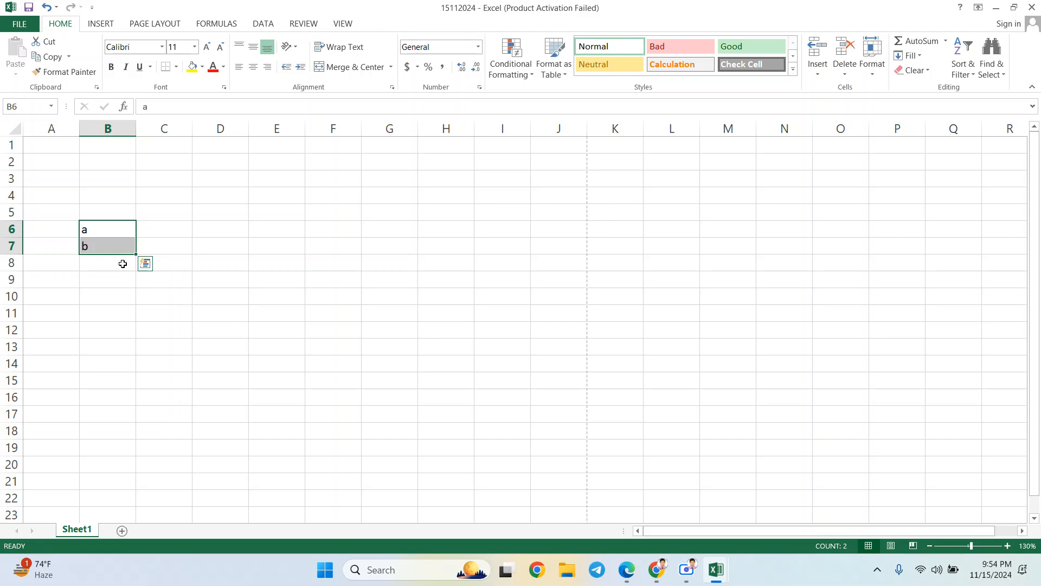
left_click(122, 263)
type("c")
key("Return")
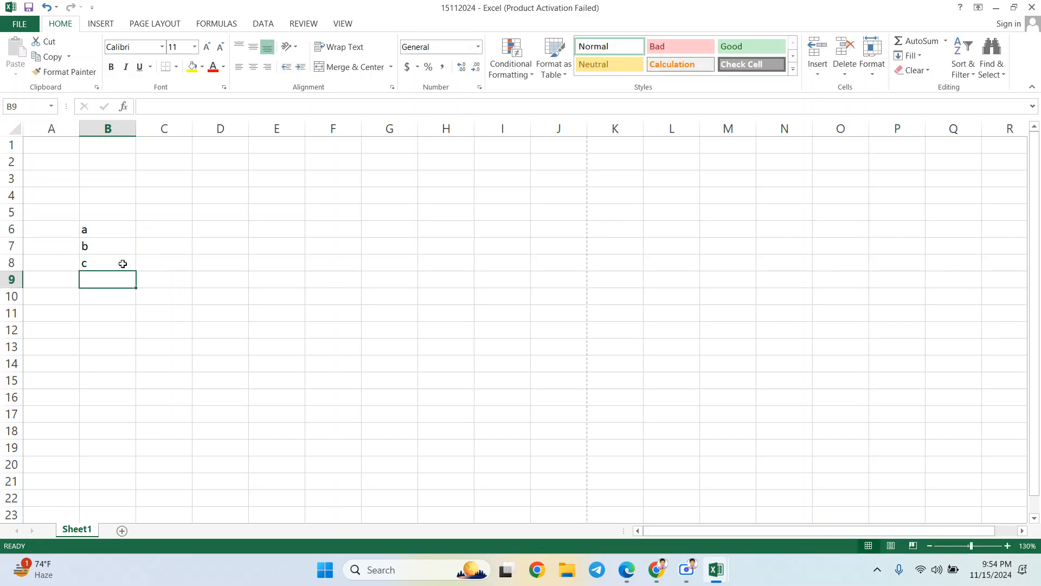
- Select B6:B8 and delete the a, b, c entries
left_click(120, 231)
key("Return")
key("Return")
key("Return")
left_click_drag(120, 232, 135, 271)
key("Delete")
left_click(115, 232)
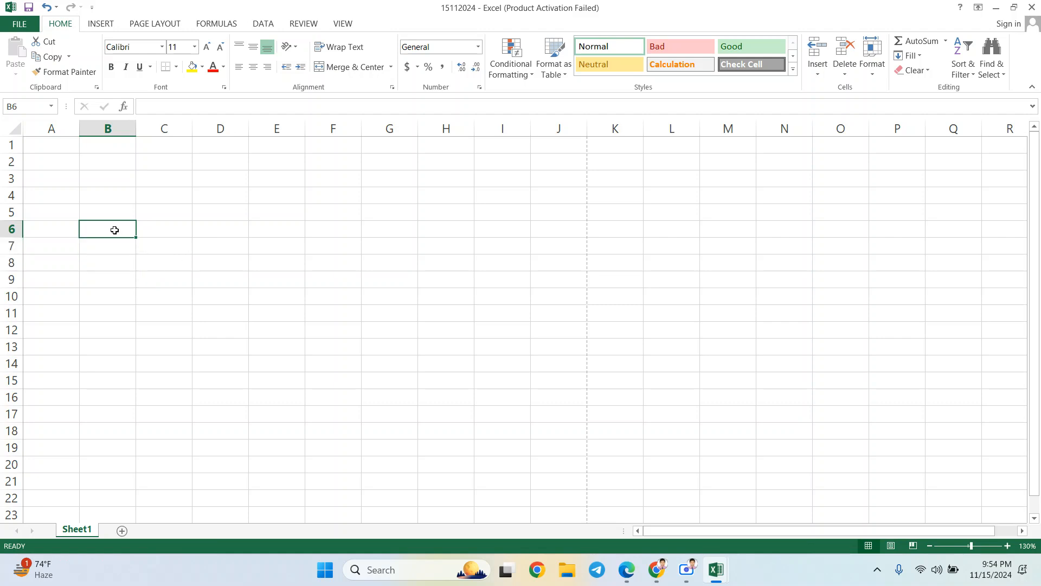
type("1")
key("Return")
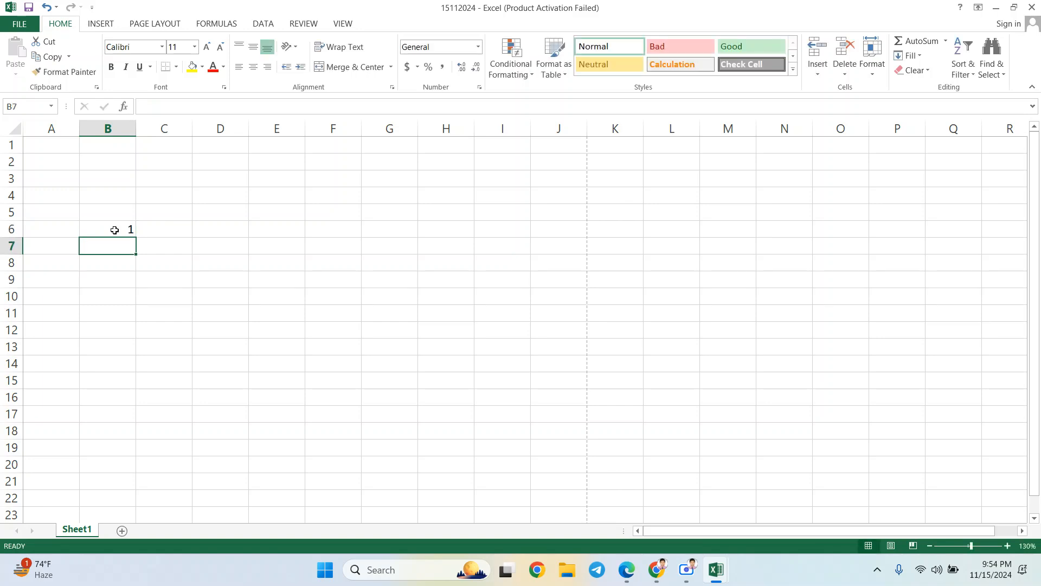
type("2")
key("Return")
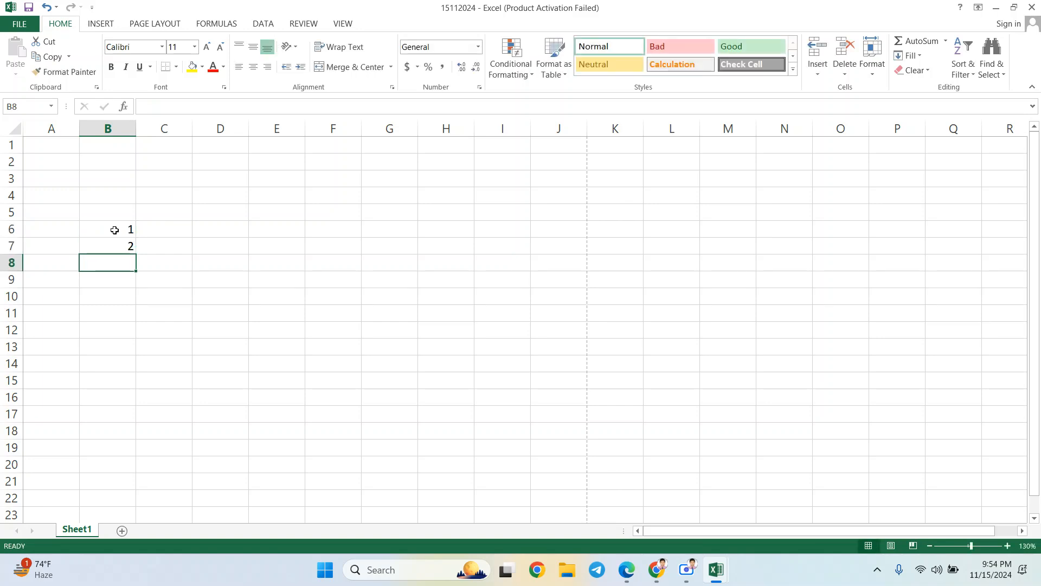
left_click(115, 228)
left_click_drag(121, 235, 144, 451)
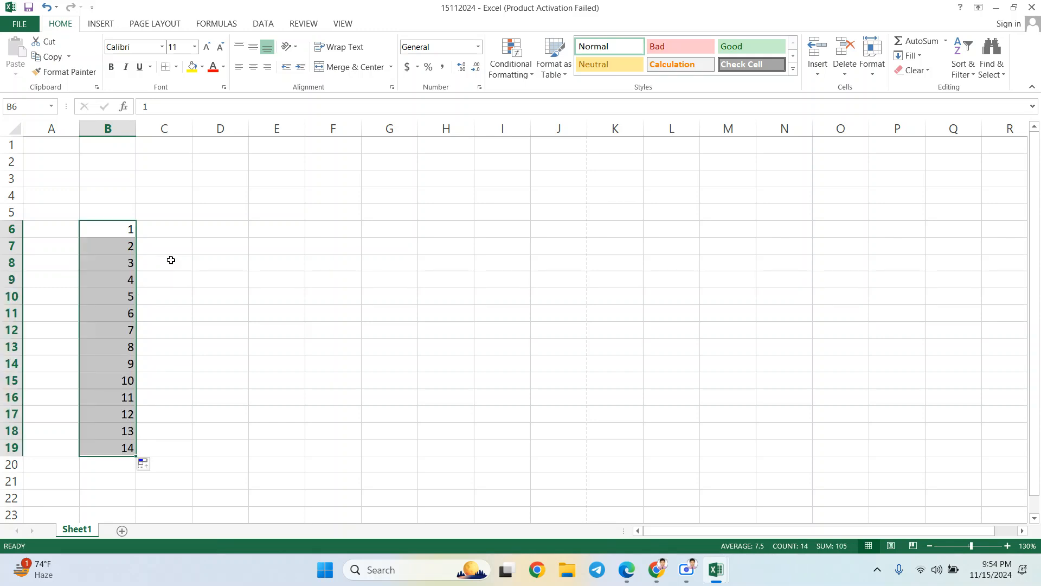
left_click(171, 259)
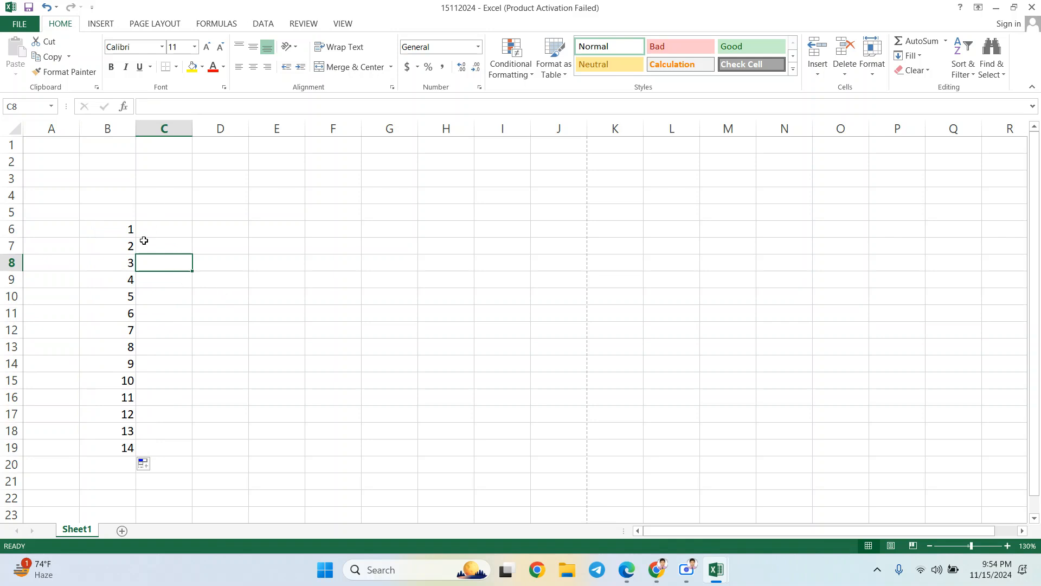
left_click_drag(123, 230, 149, 232)
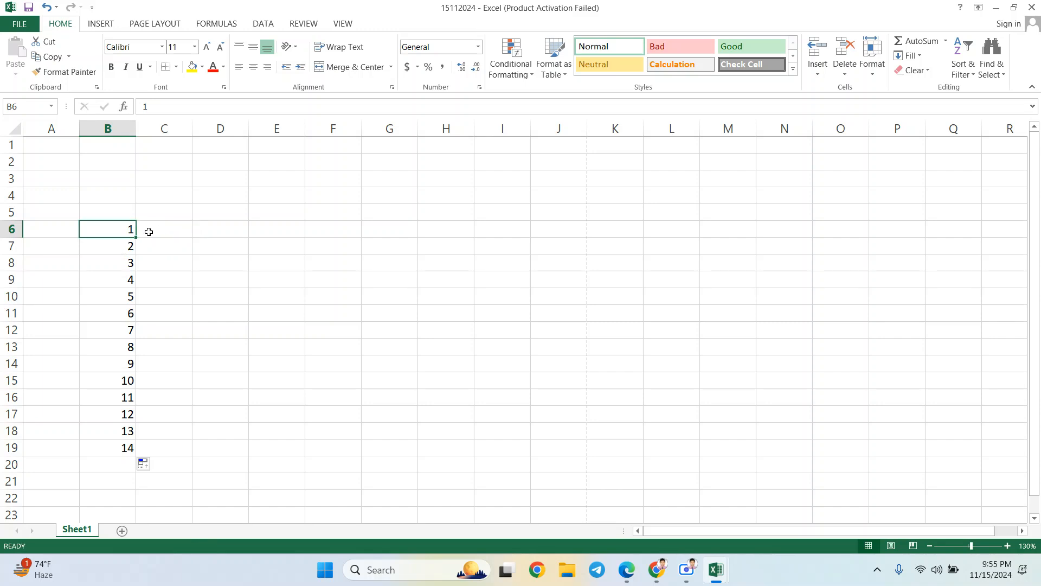
- Put 2 in C6 and extend the 1, 2 series along row 6 to I6
left_click(148, 232)
type("2")
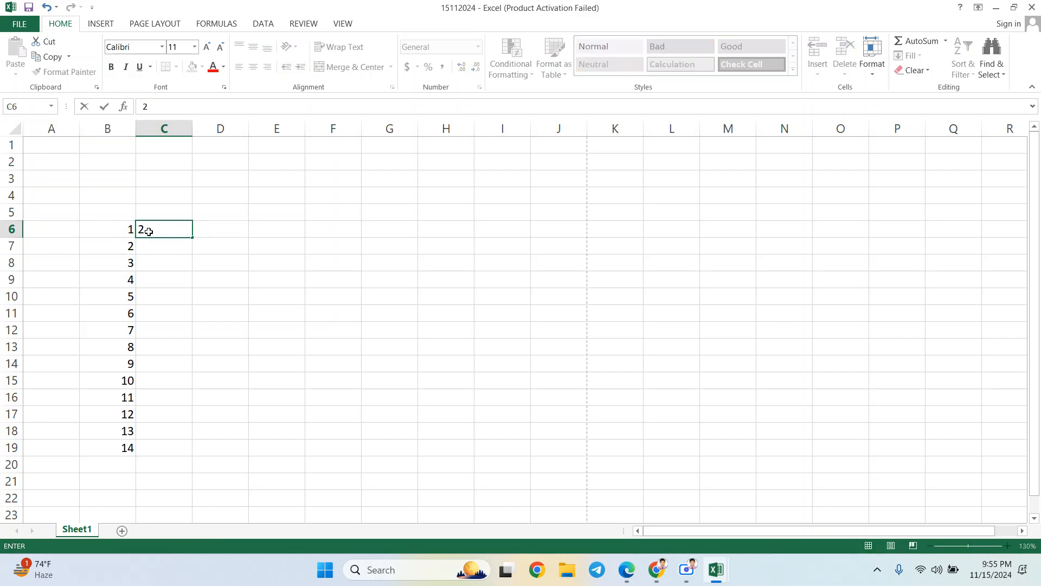
key("Return")
left_click(132, 230)
left_click_drag(132, 230, 537, 242)
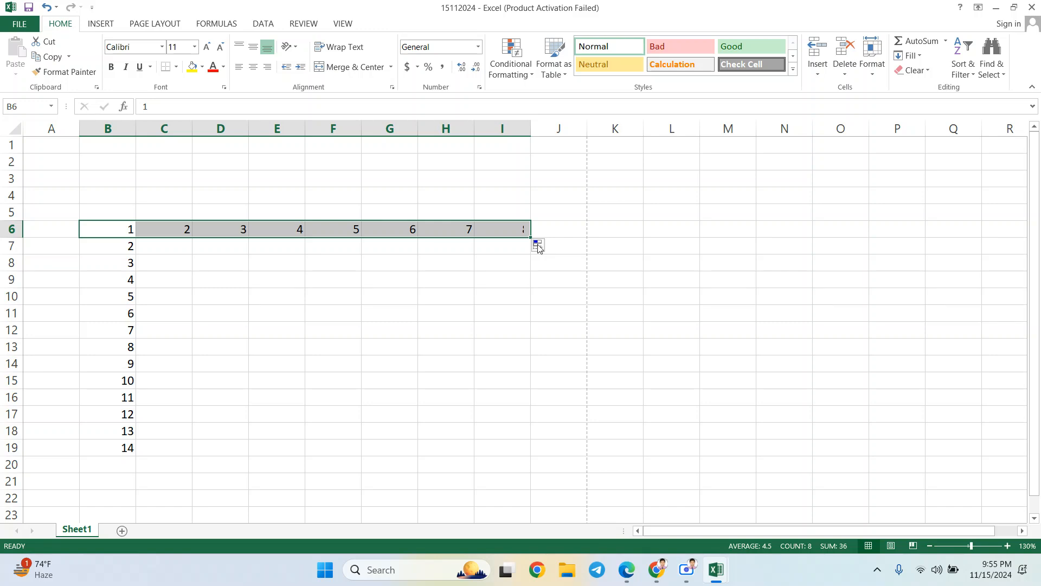
left_click(227, 258)
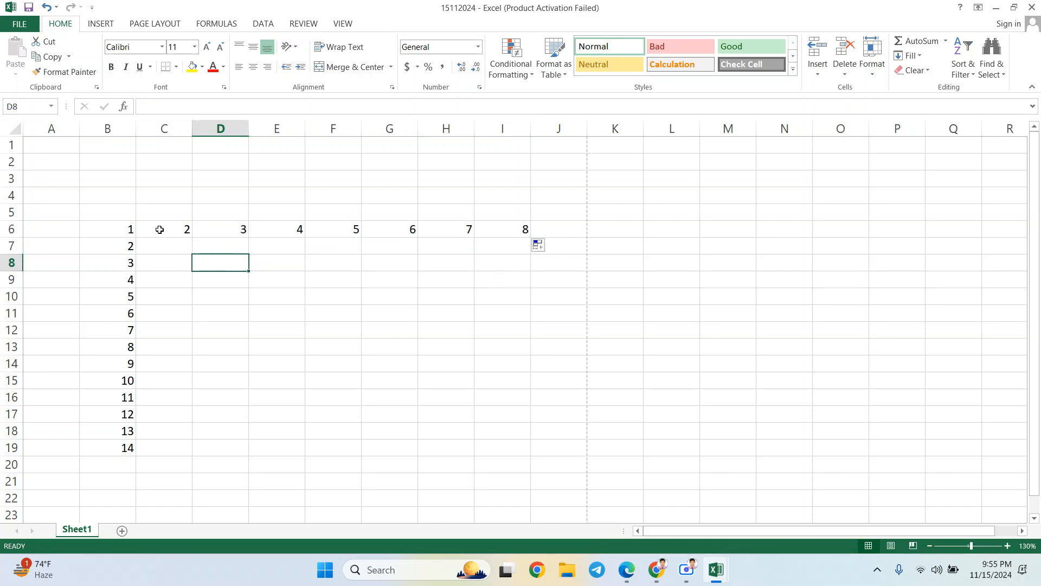
- Copy the 1–8 row from B6:I6 down through row 19
left_click(126, 232)
left_click_drag(121, 231, 487, 232)
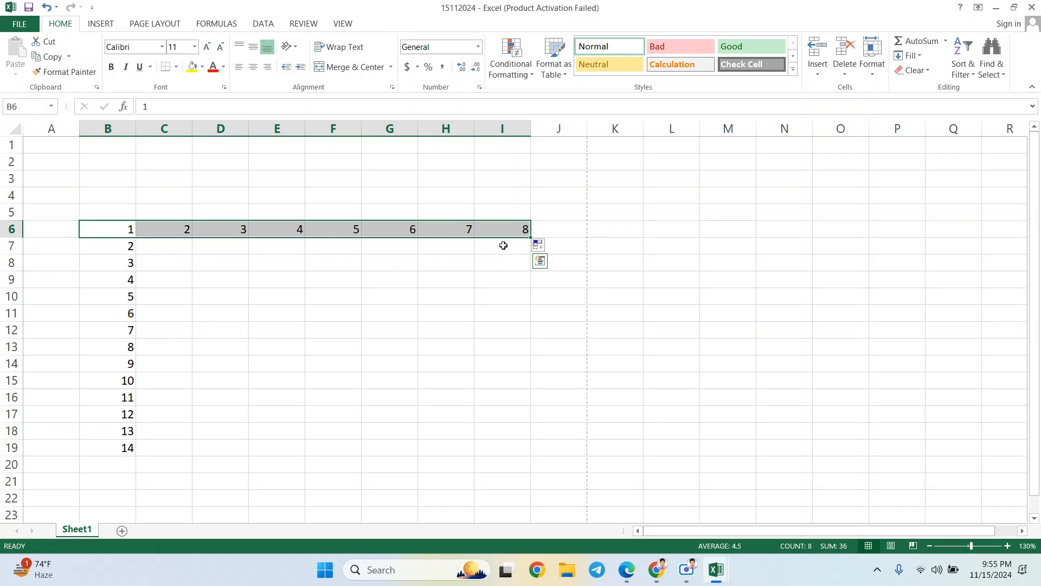
mouse_move(530, 238)
left_mouse_down()
mouse_move(528, 335)
mouse_move(534, 236)
left_mouse_up()
left_click(535, 236)
left_click(281, 257)
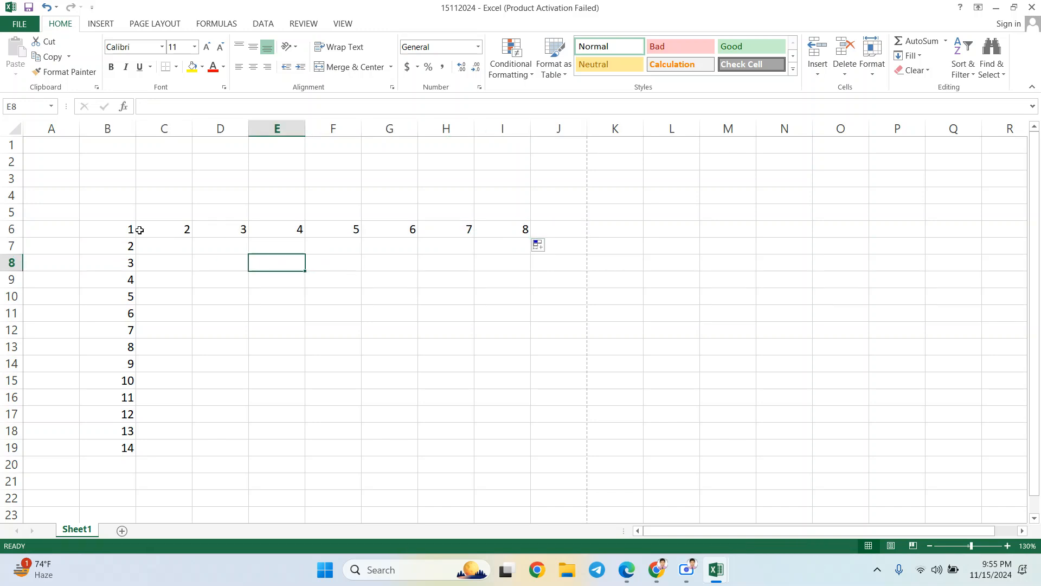
left_click_drag(126, 232, 530, 327)
left_click_drag(531, 237, 520, 451)
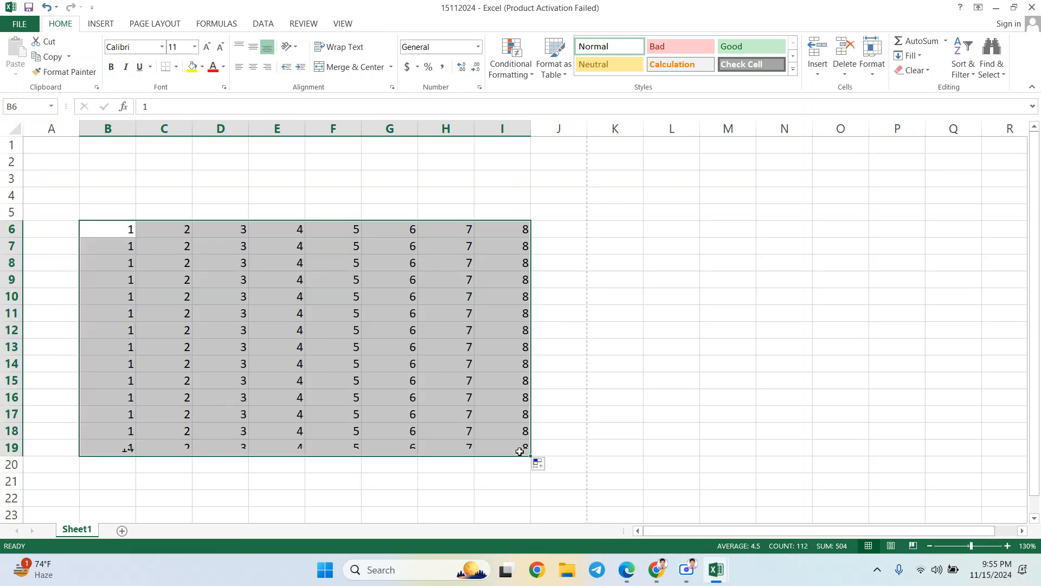
left_click(624, 283)
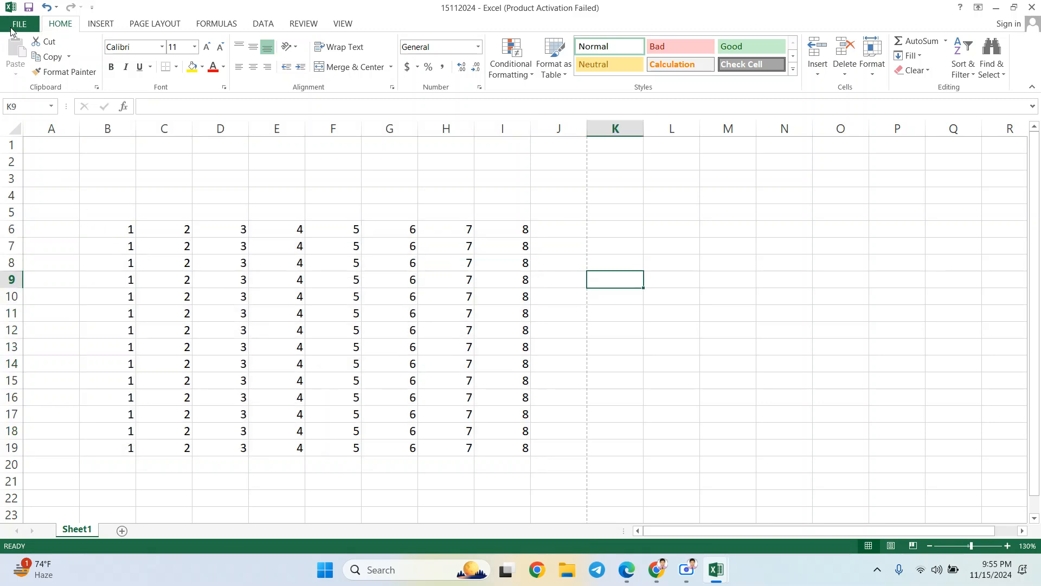
left_click(19, 24)
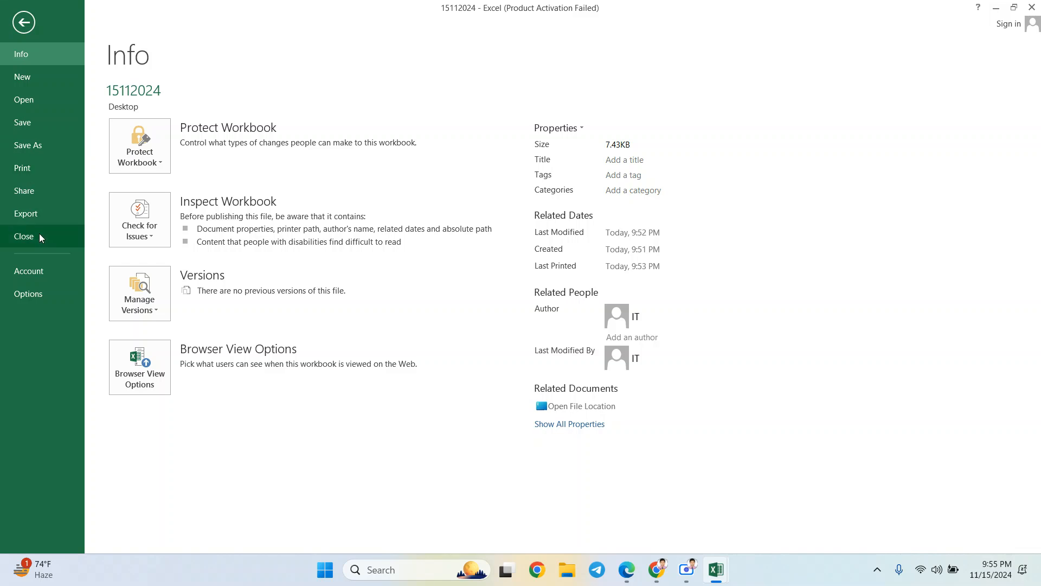
left_click(39, 168)
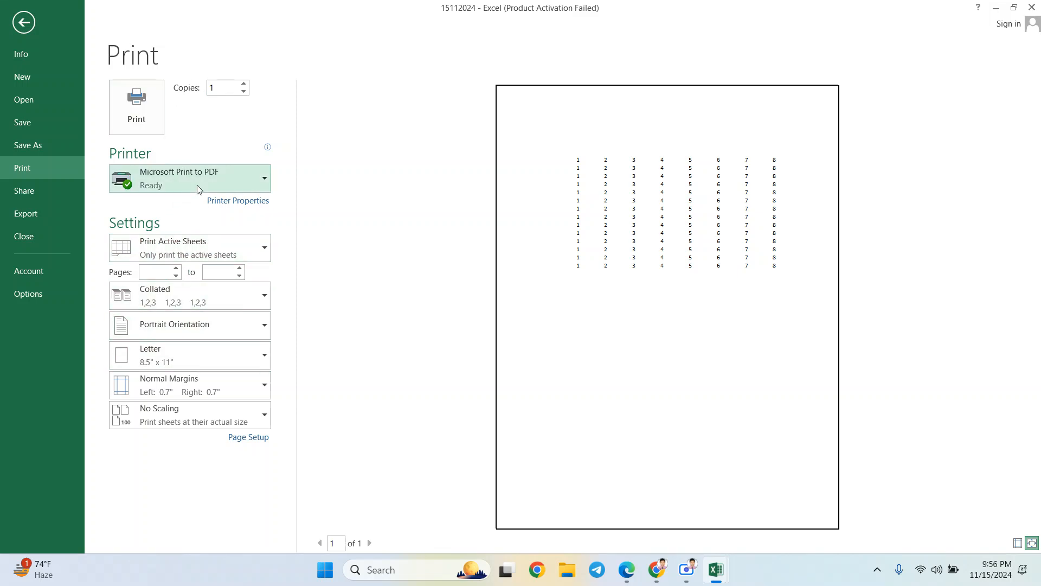
left_click(223, 245)
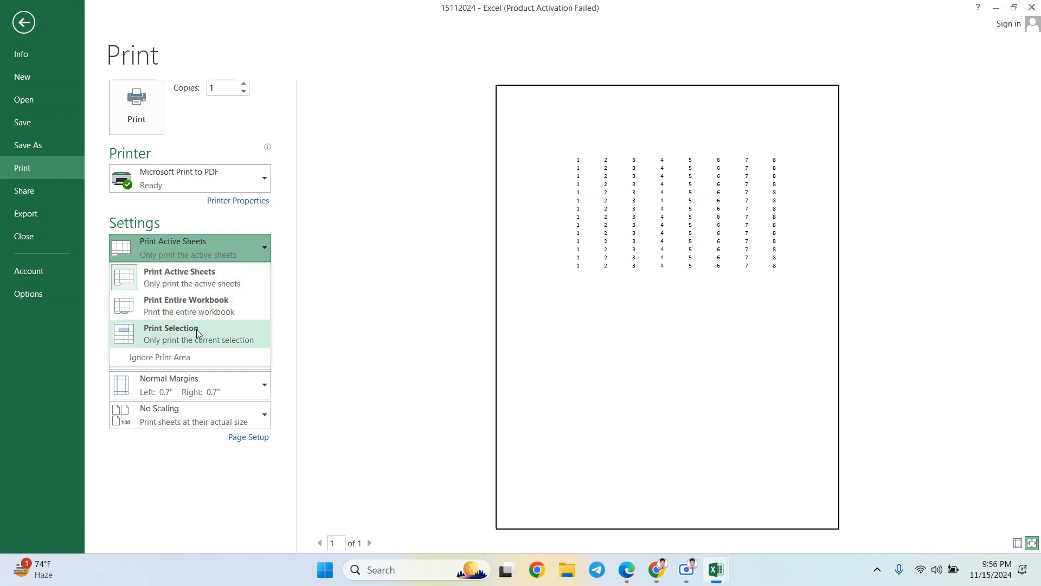
left_click(338, 258)
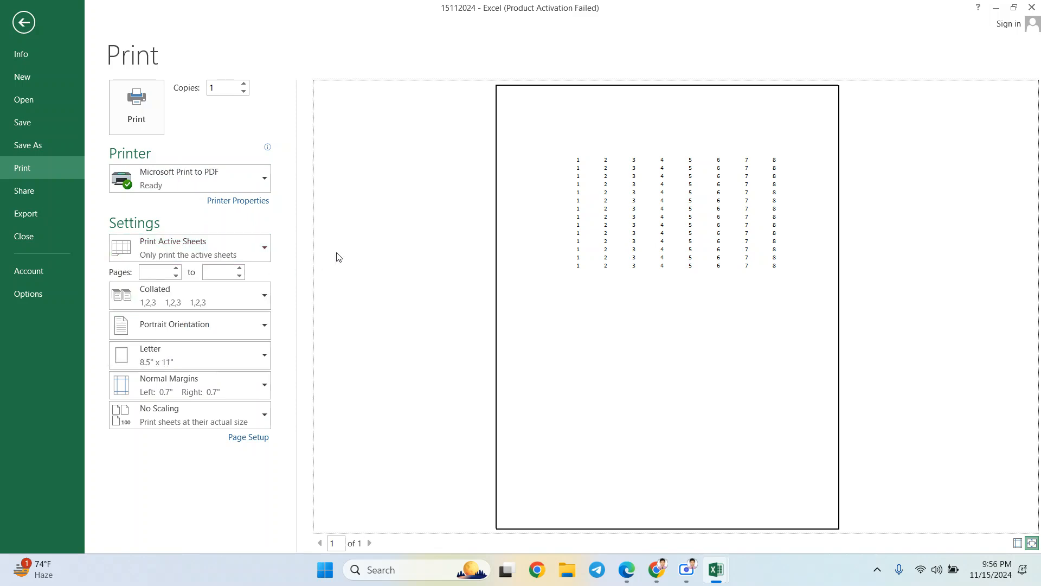
left_click(242, 326)
left_click(241, 326)
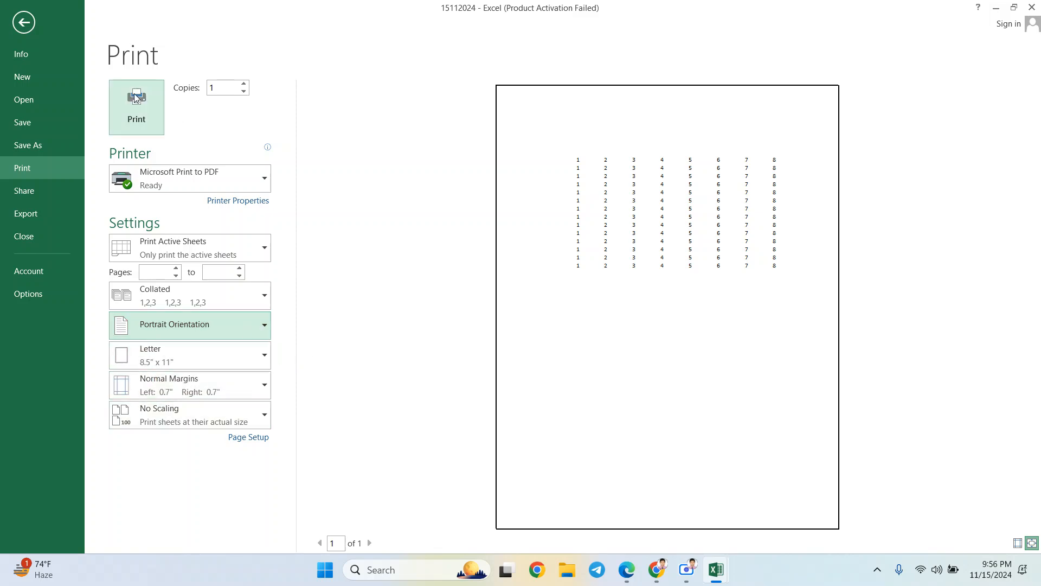
left_click(23, 23)
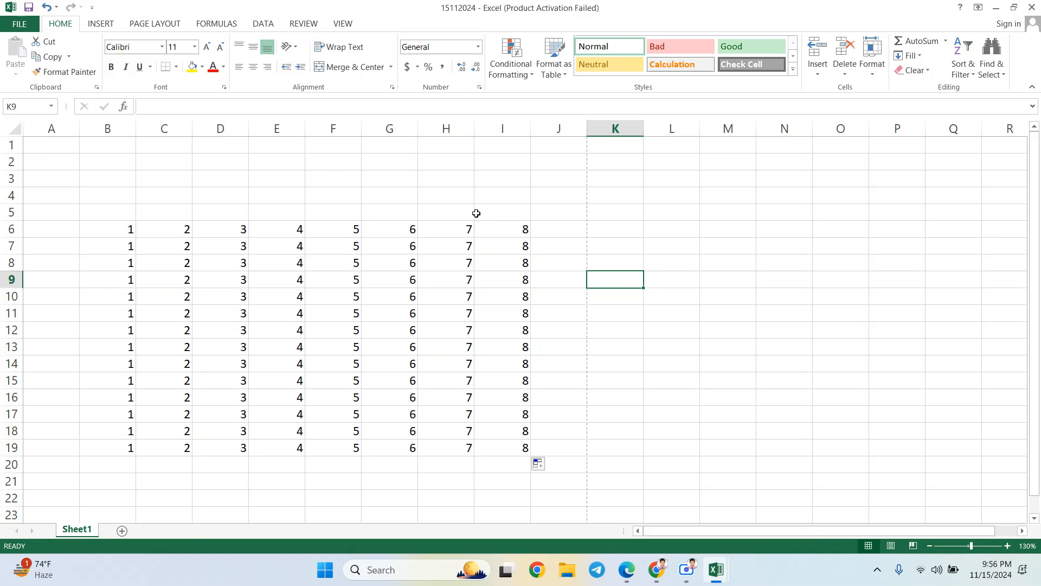
left_click(116, 231)
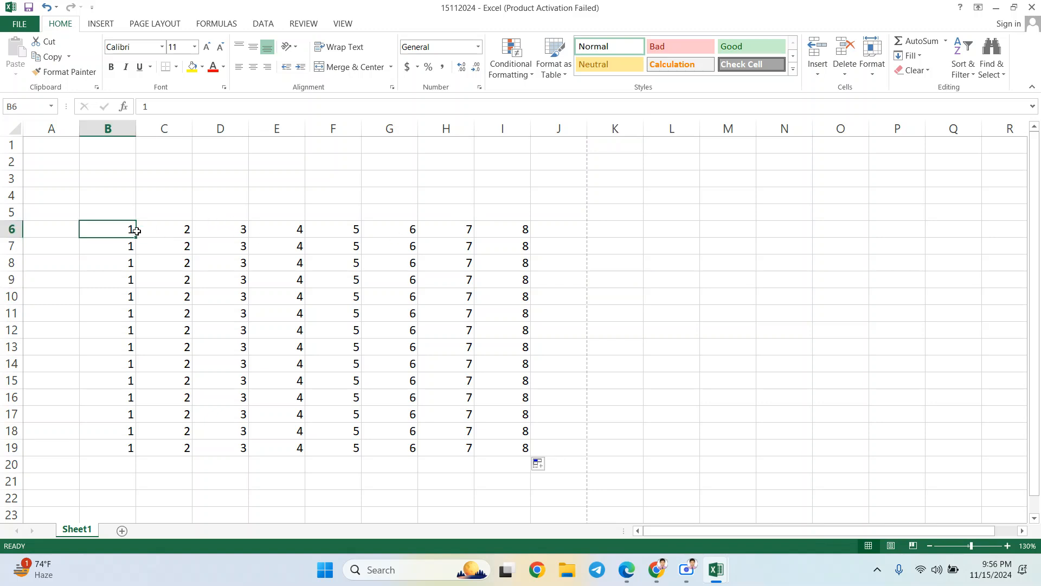
- Export the sheet as 15112024.pdf on the Desktop, keeping PDF as the file type
left_click(20, 25)
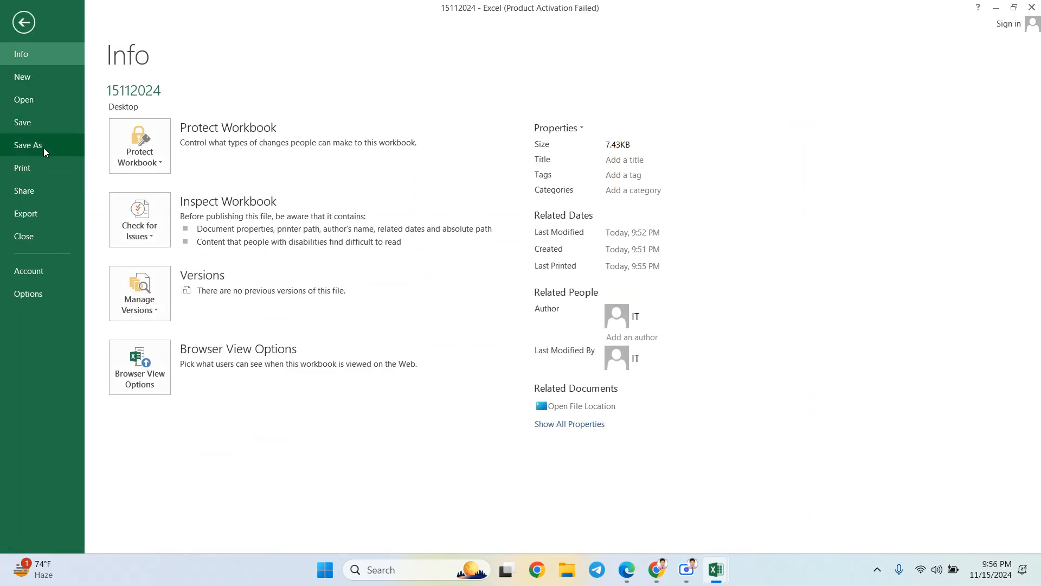
left_click(35, 191)
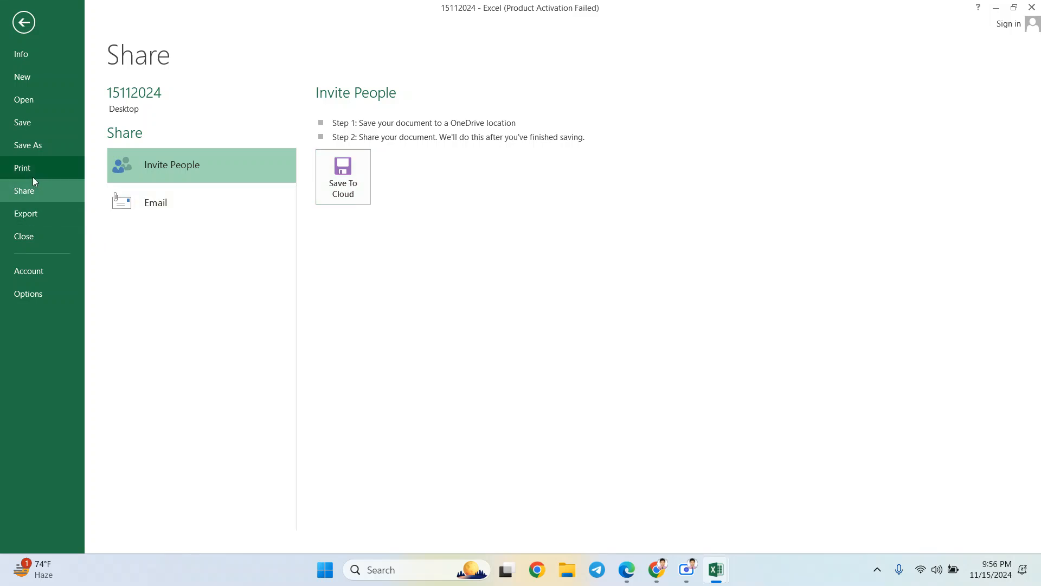
left_click(36, 218)
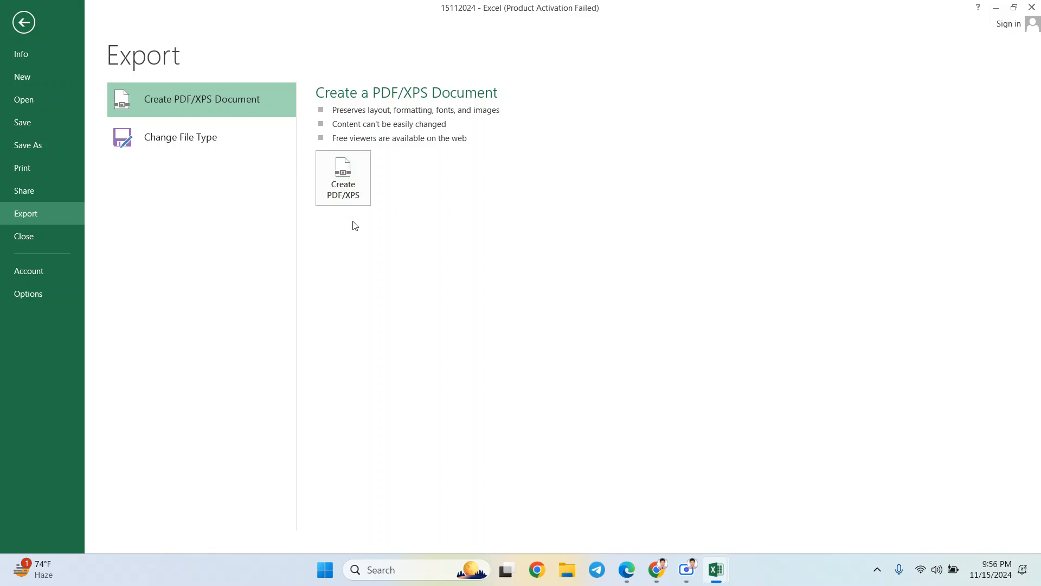
left_click(342, 173)
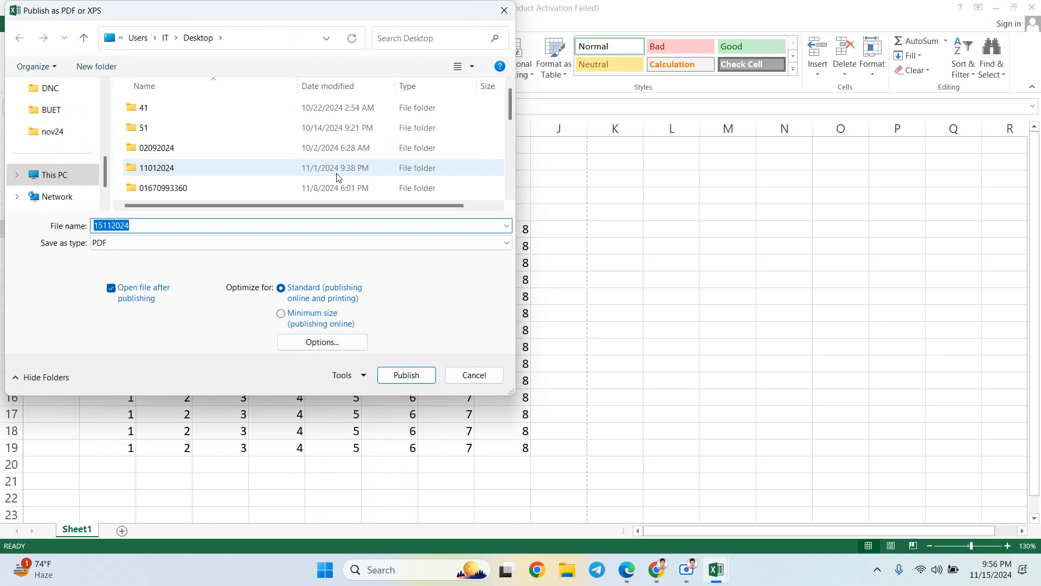
left_click(172, 244)
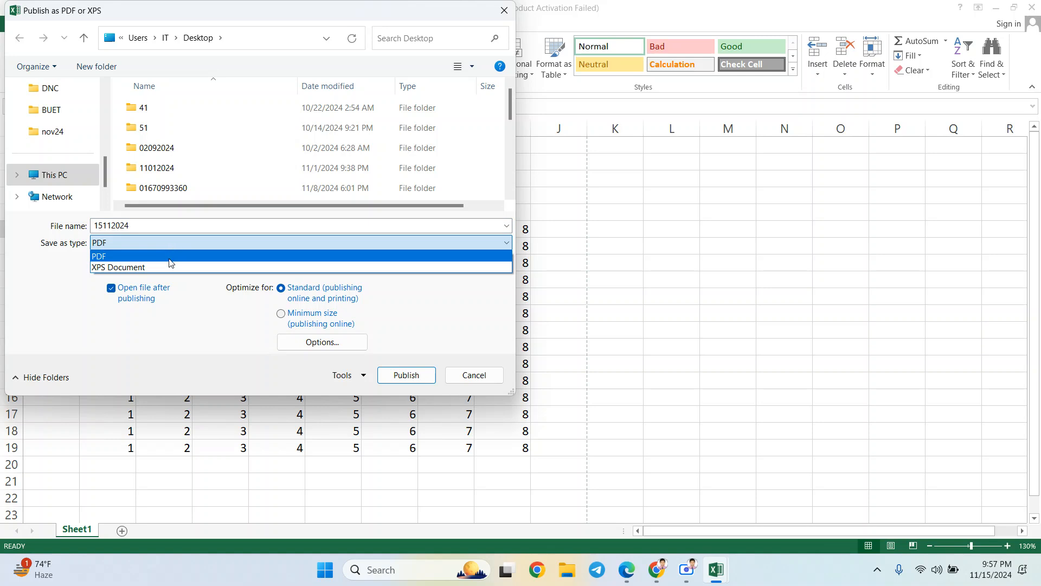
left_click(163, 254)
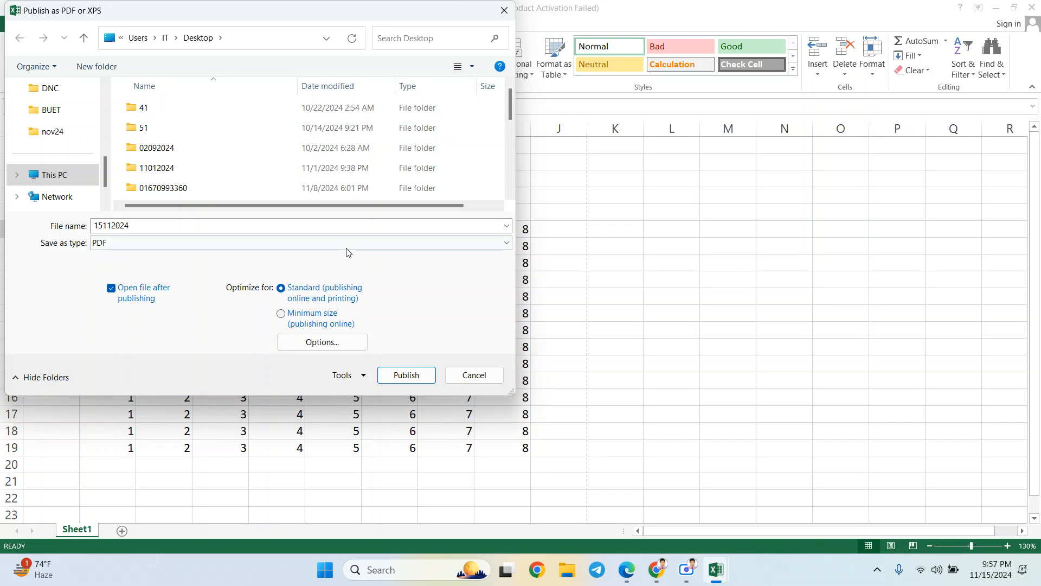
left_click(407, 376)
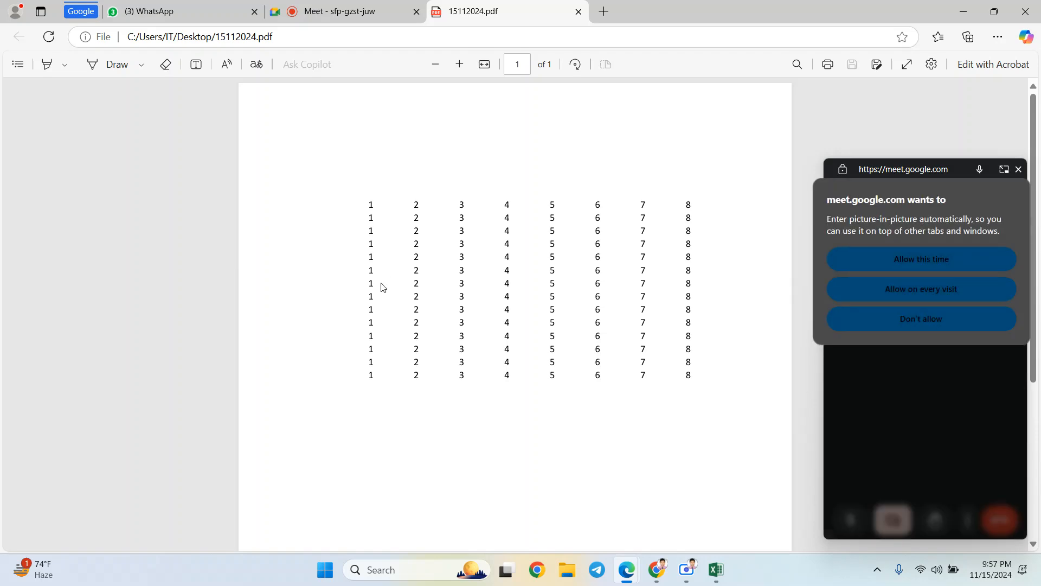
- Allow the Google Meet call to float in picture-in-picture beside the PDF
left_click(887, 263)
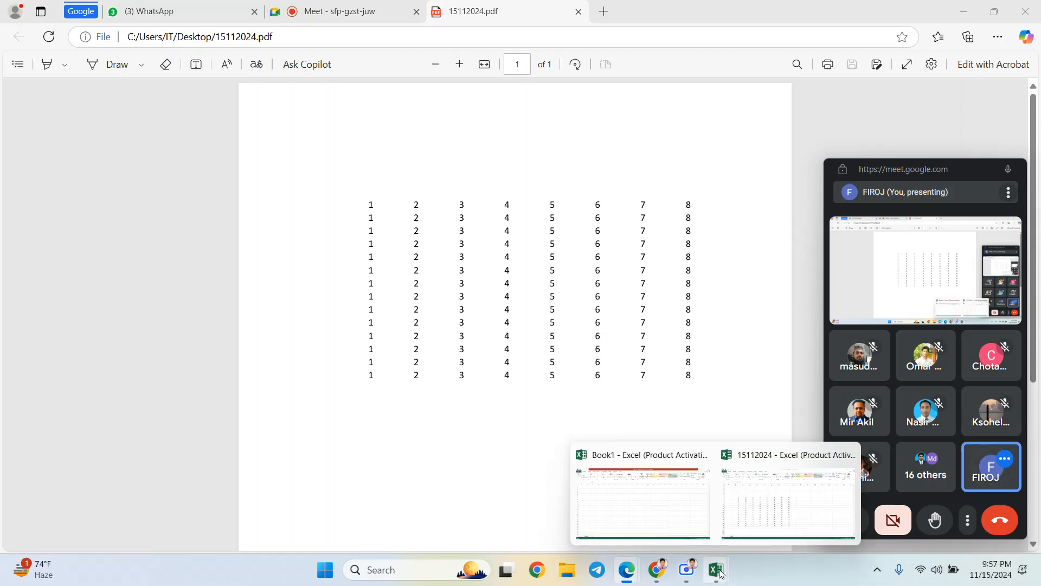
- Return to the 15112024 workbook, save and close it, then close Excel
mouse_move(719, 575)
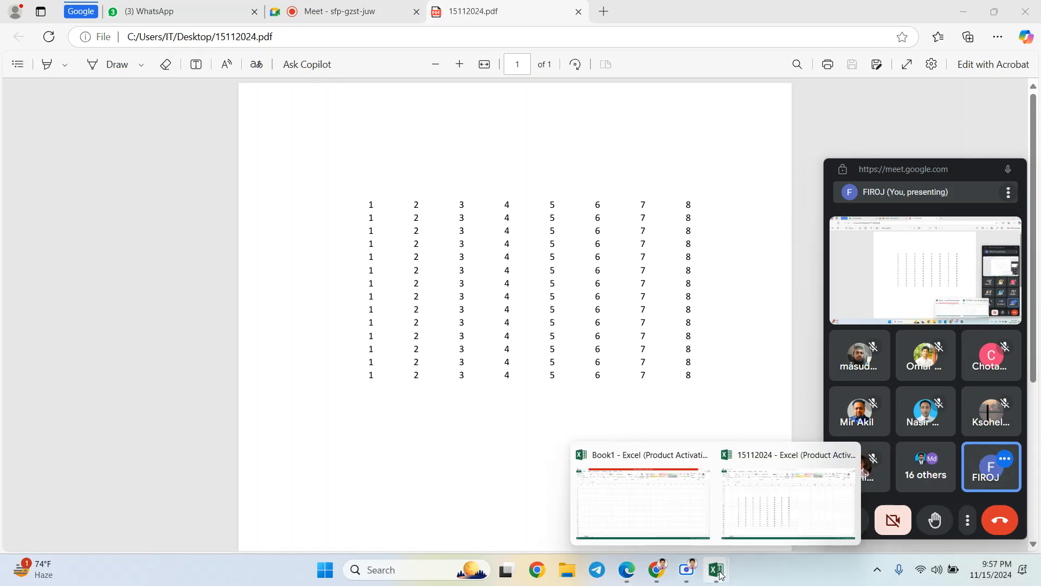
left_click(781, 512)
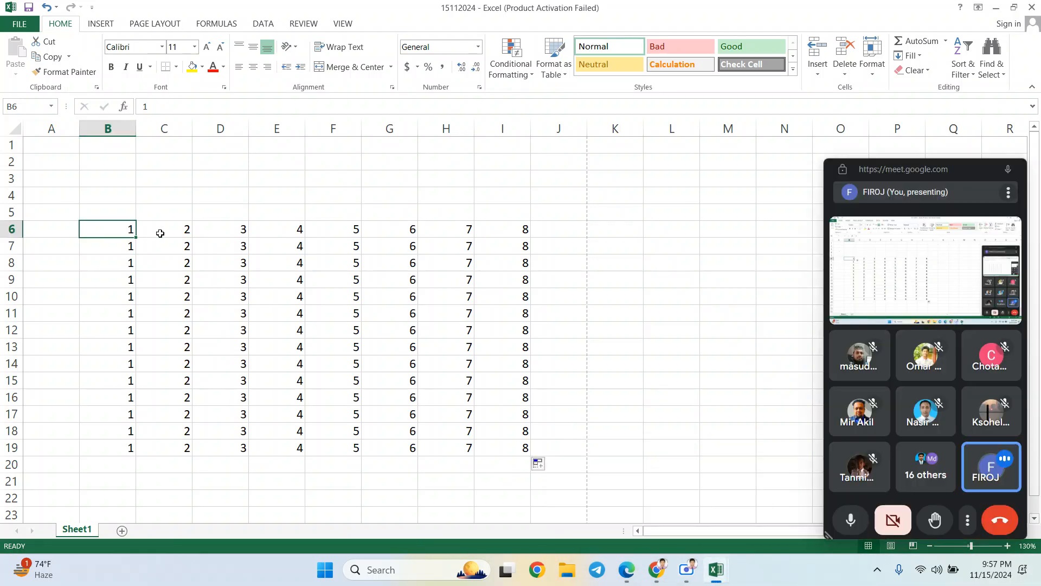
left_click(175, 224)
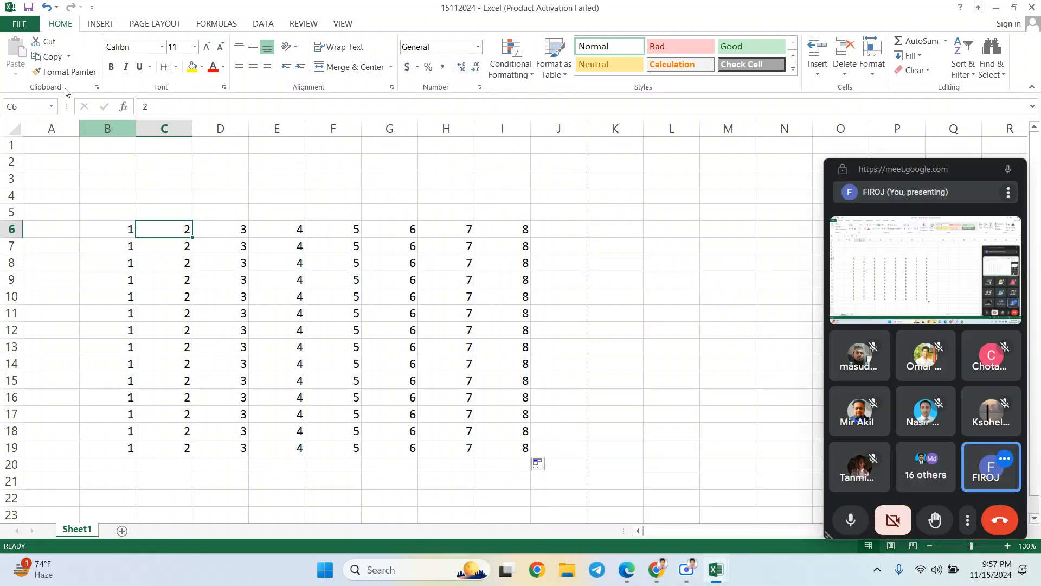
left_click(24, 24)
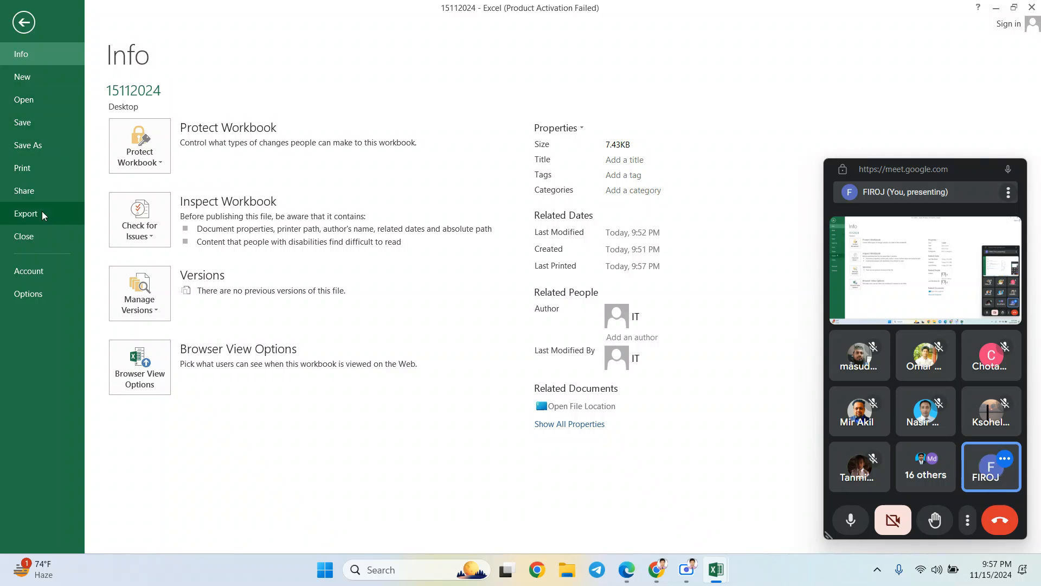
left_click(43, 239)
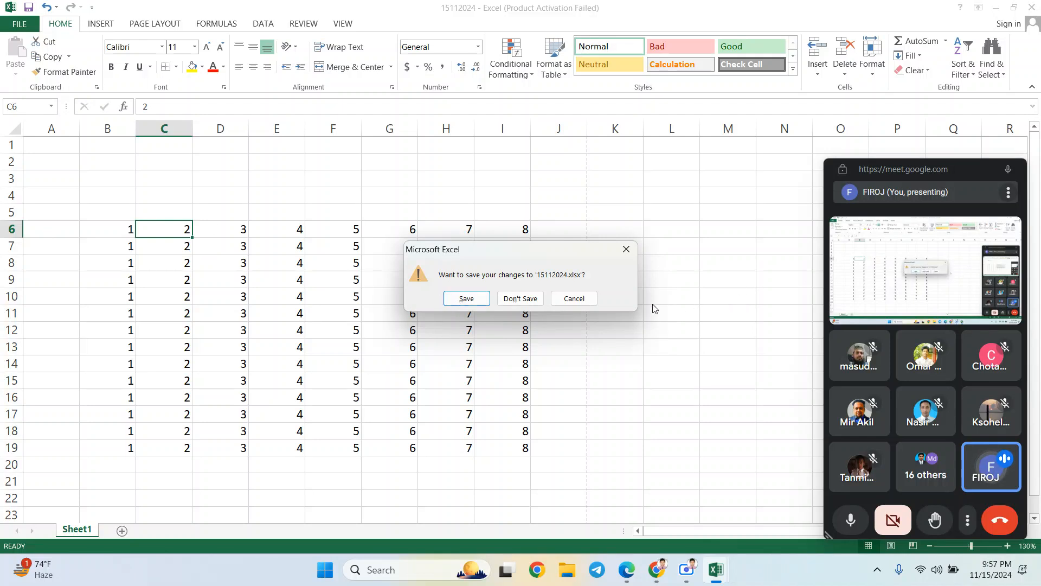
left_click(466, 299)
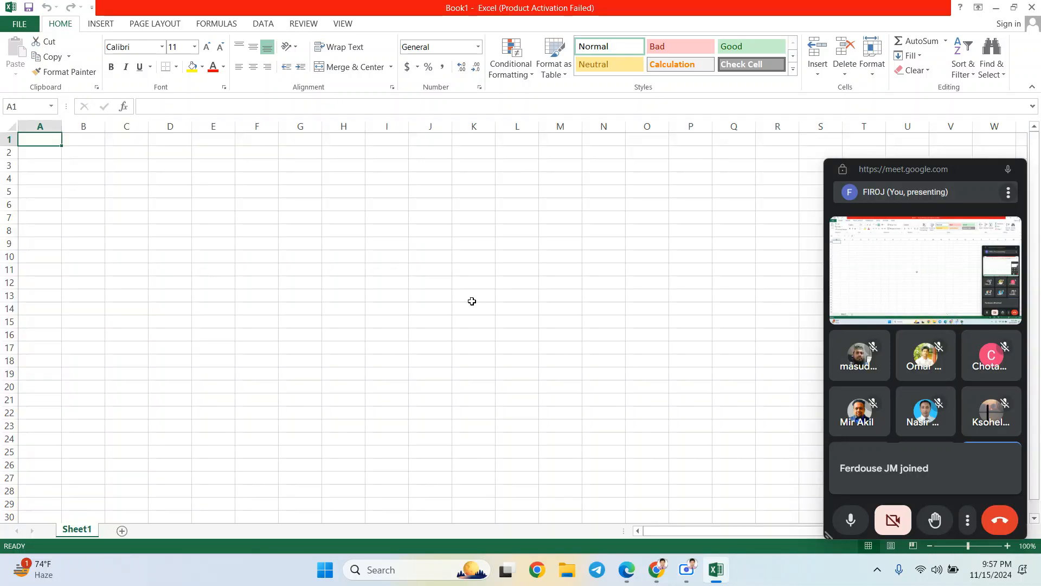
left_click(1031, 5)
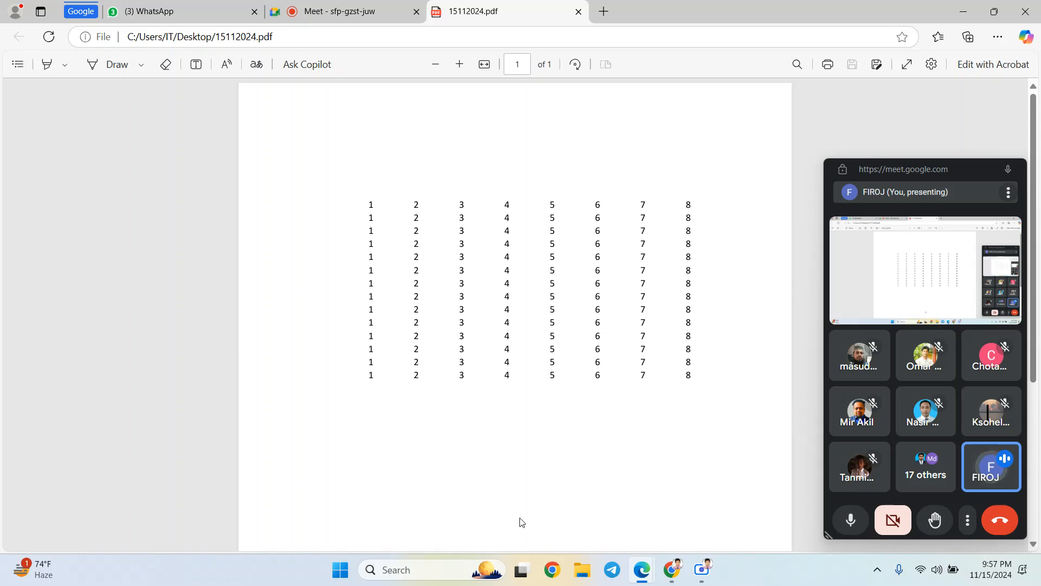
- Relaunch Excel 2013, dismiss the activation notice, and open recent workbook 15112024 to its Info page
left_click(431, 573)
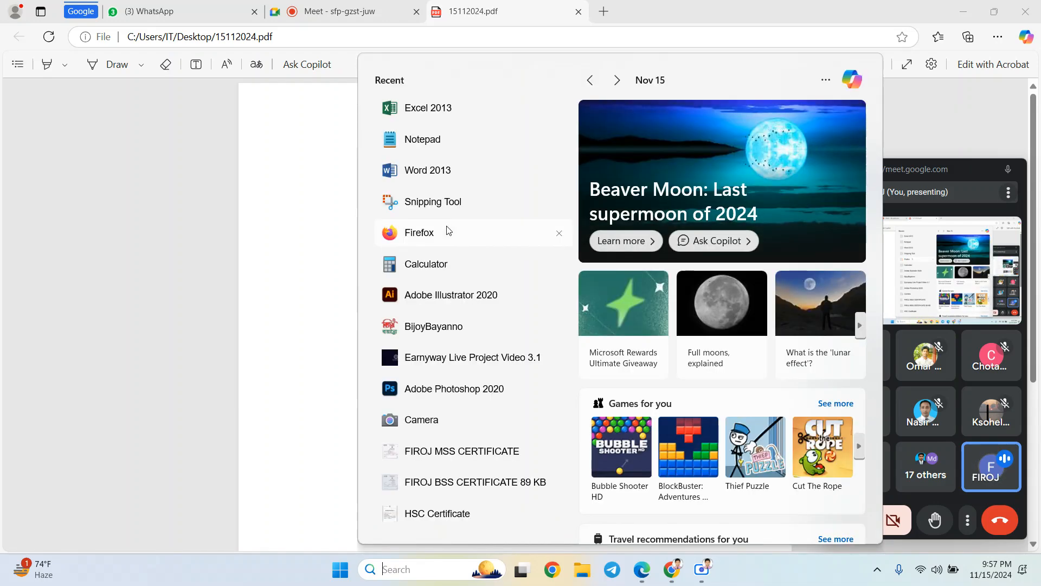
left_click(437, 109)
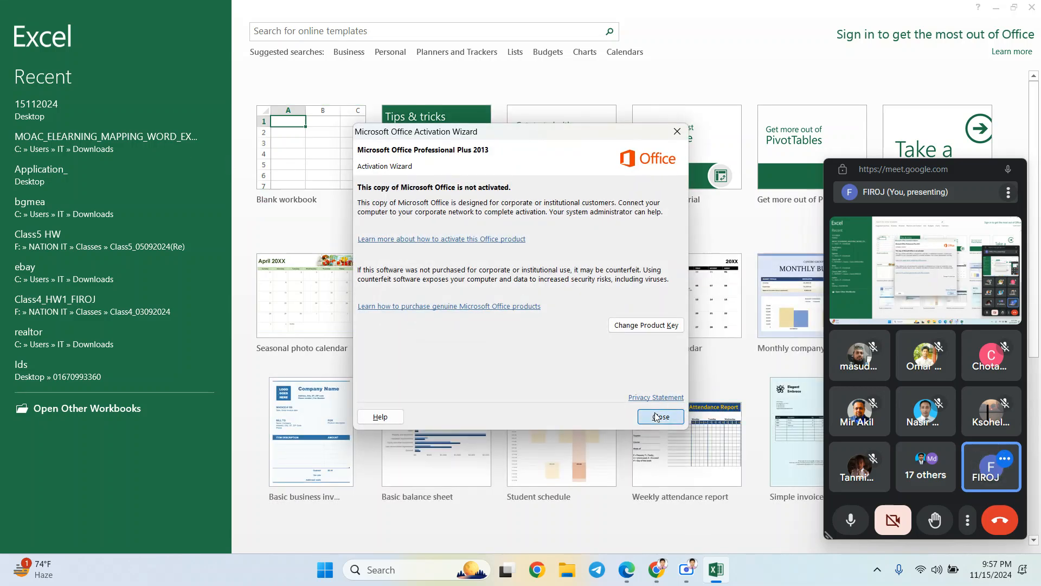
left_click(657, 416)
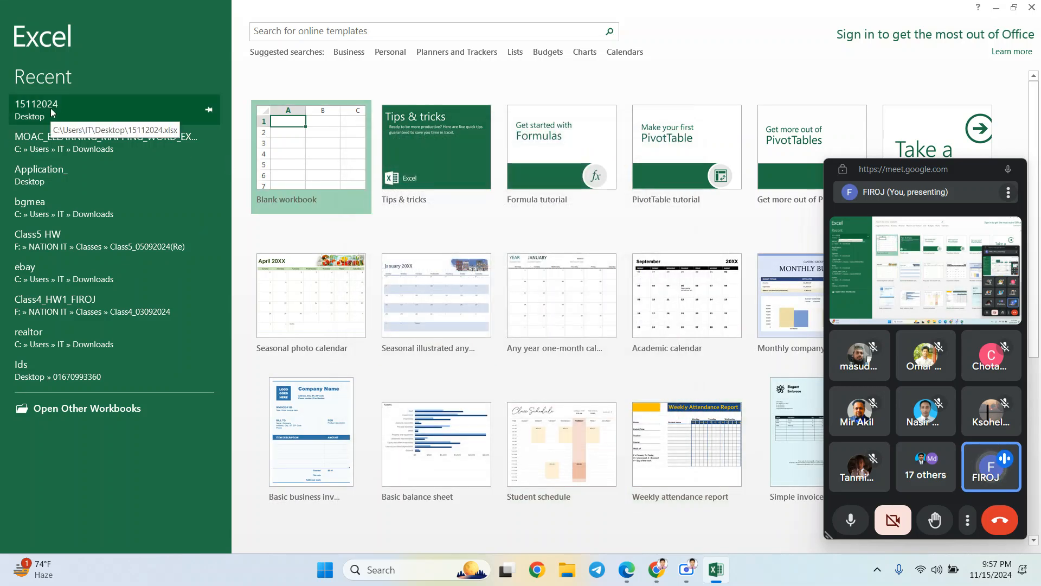
left_click(53, 112)
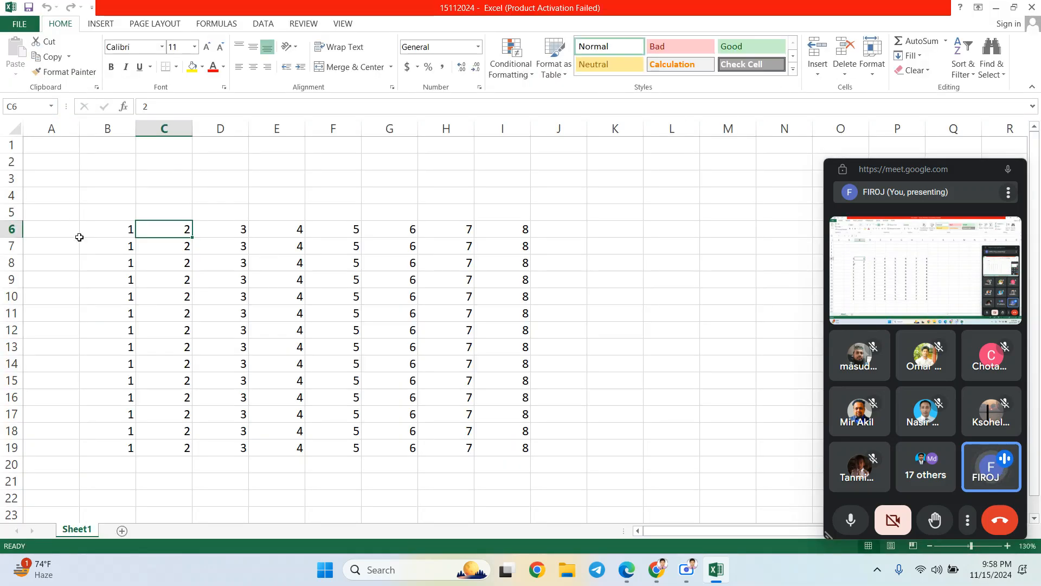
left_click(19, 24)
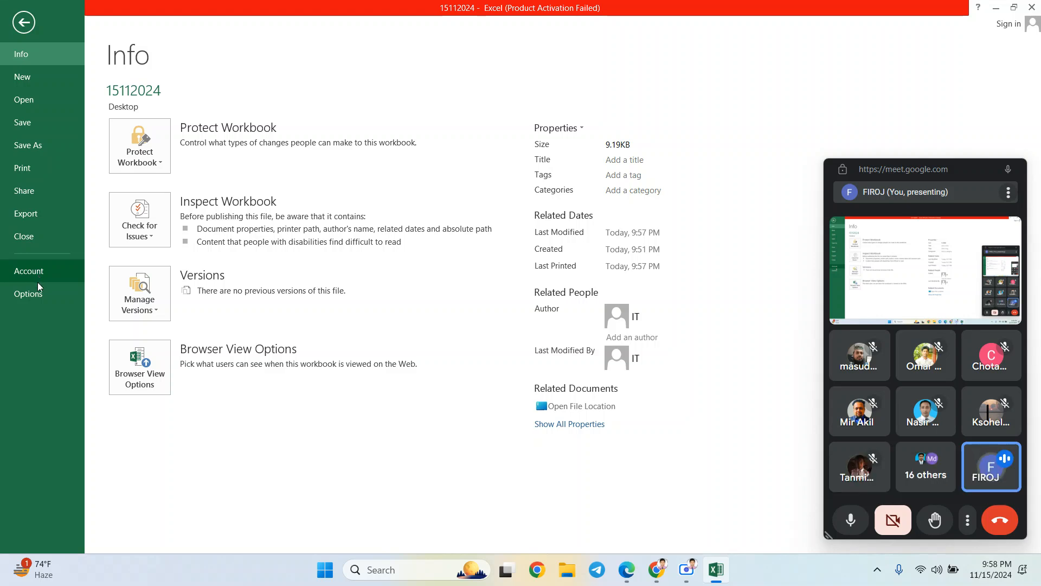
- Open Excel Options at the Proofing page, viewing AutoCorrect Options and cancelling them unchanged
left_click(38, 288)
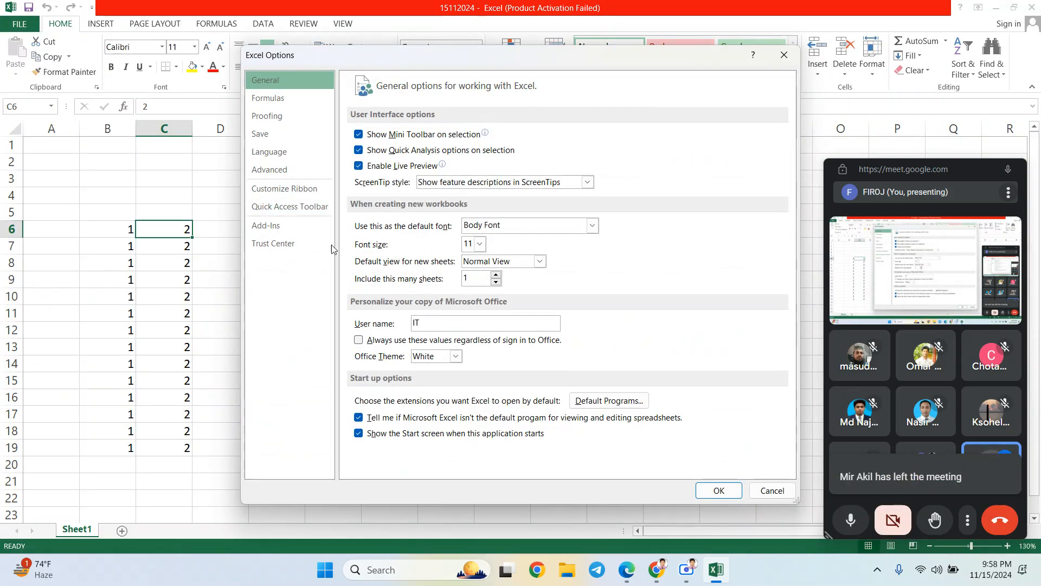
left_click(273, 103)
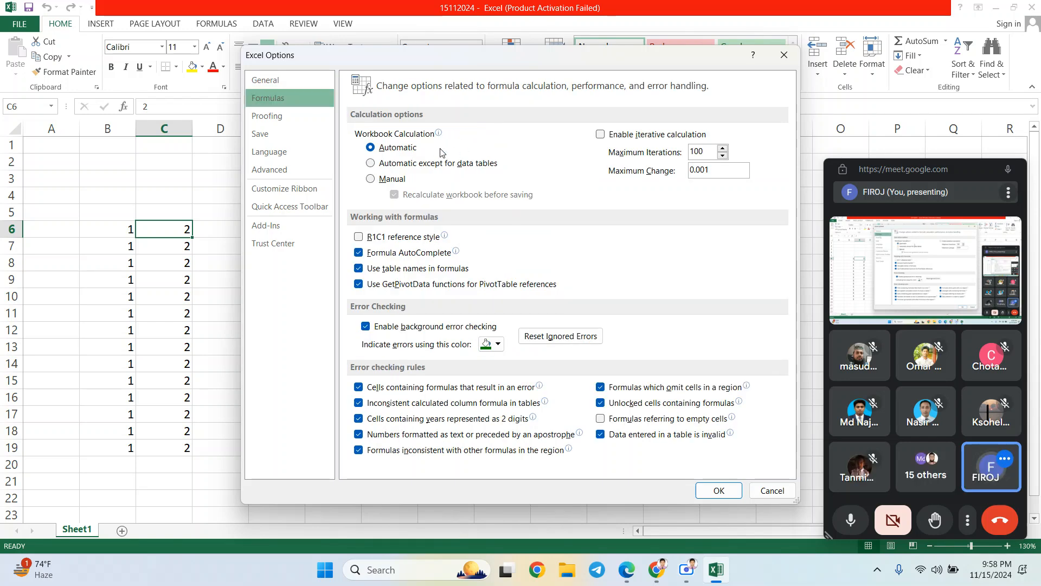
mouse_move(407, 153)
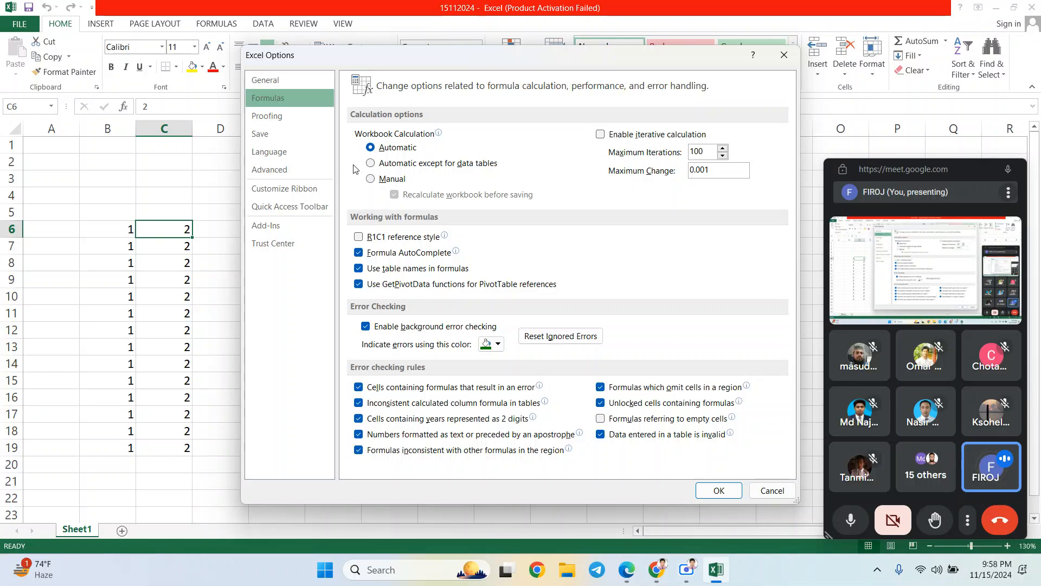
left_click(287, 116)
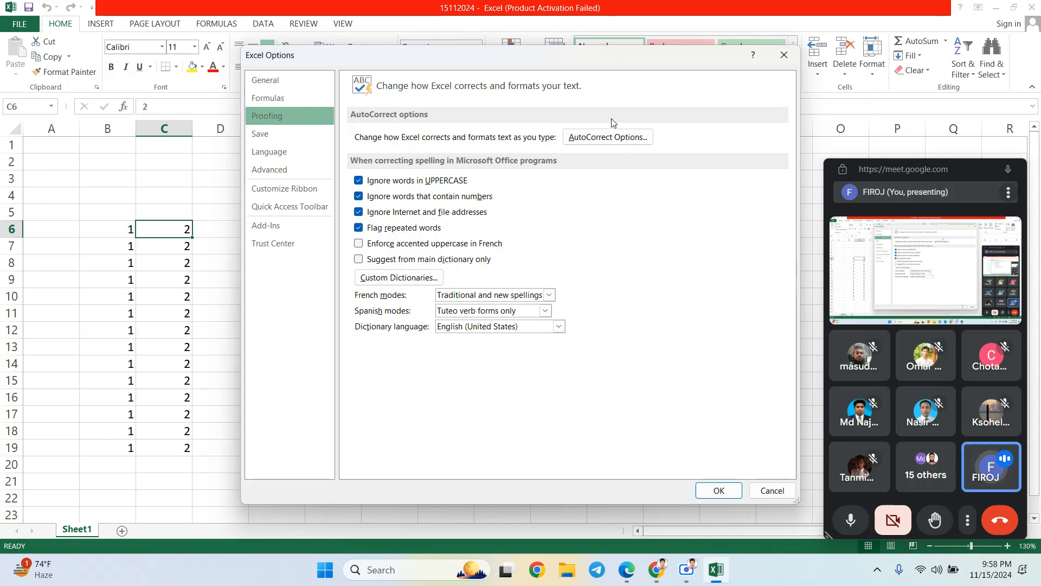
left_click(608, 137)
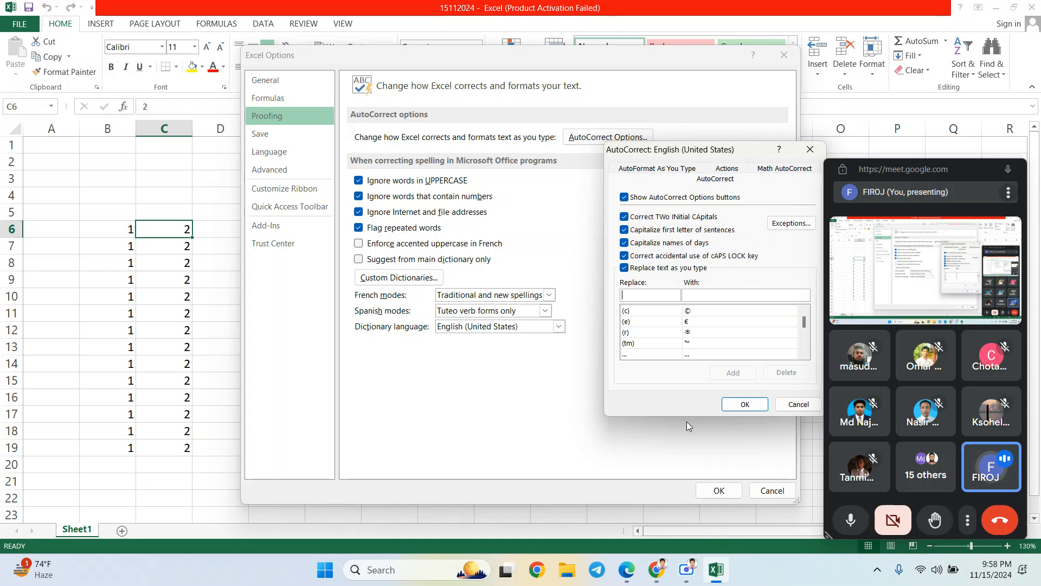
left_click(796, 404)
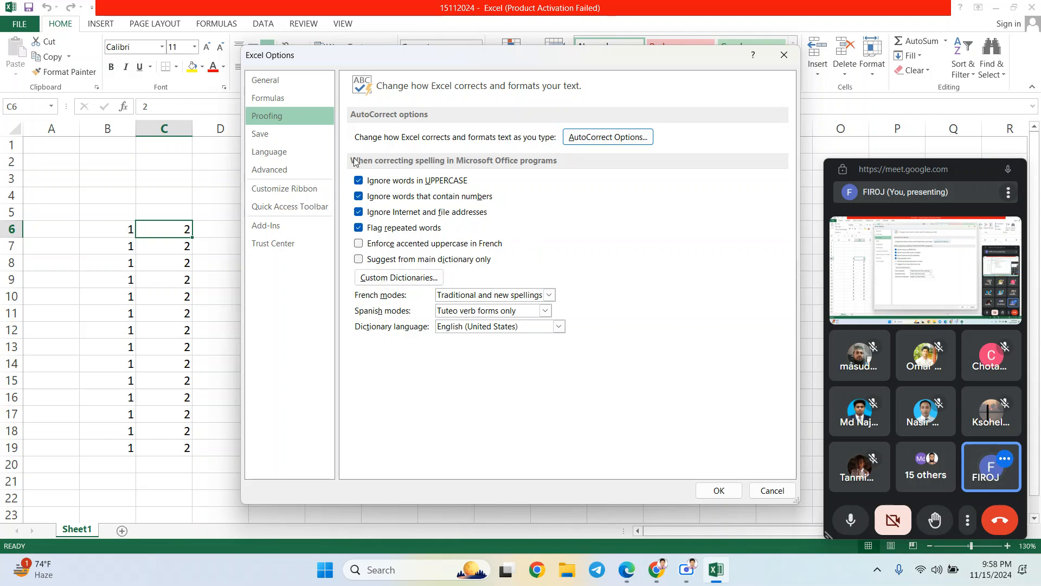
- Browse the Save and Customize Ribbon pages, leaving Insert on and Developer off, then close Options
left_click(296, 131)
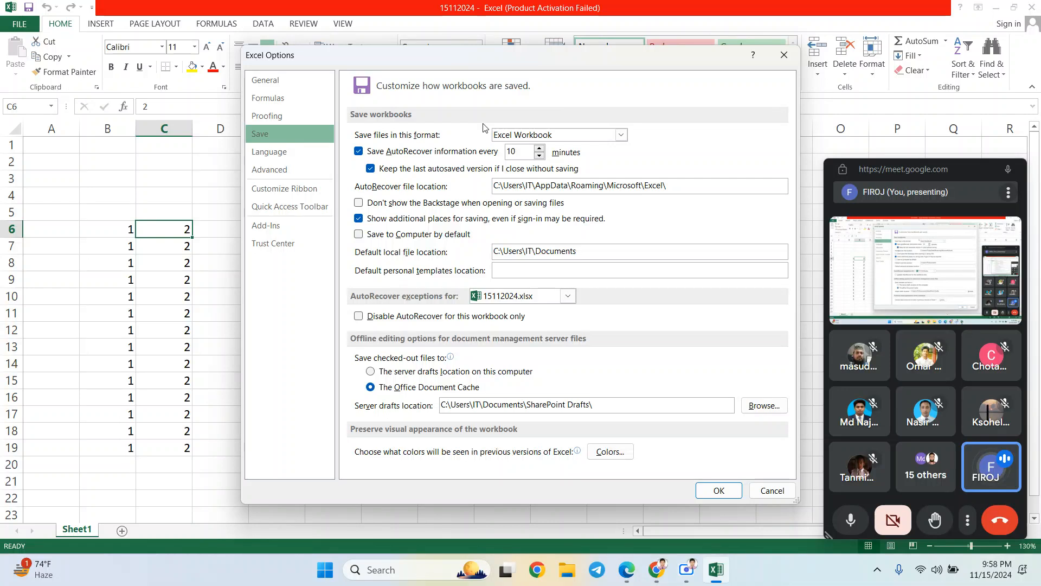
left_click(326, 188)
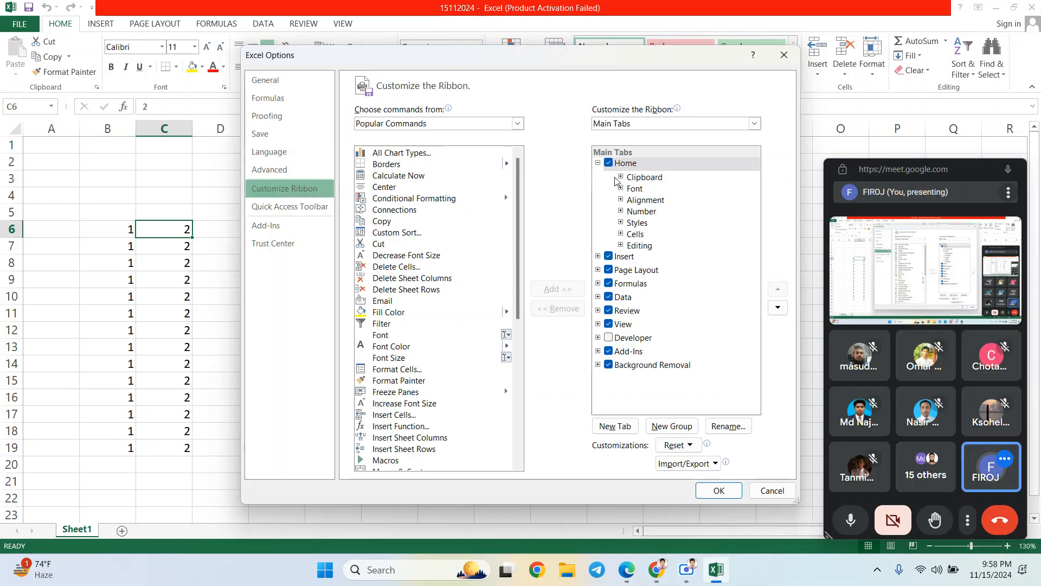
left_click_drag(580, 58, 660, 197)
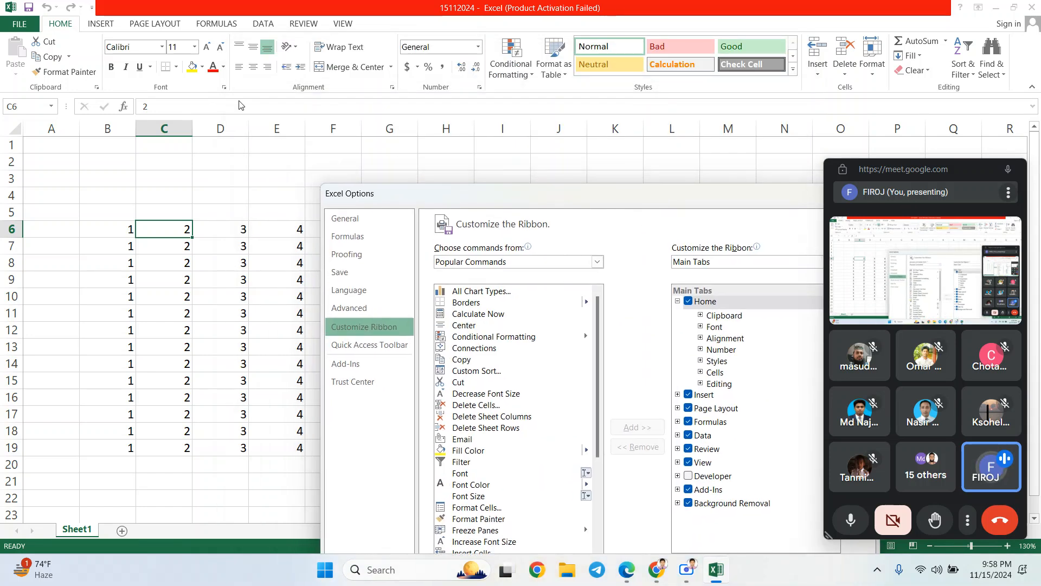
left_click_drag(484, 204, 423, 65)
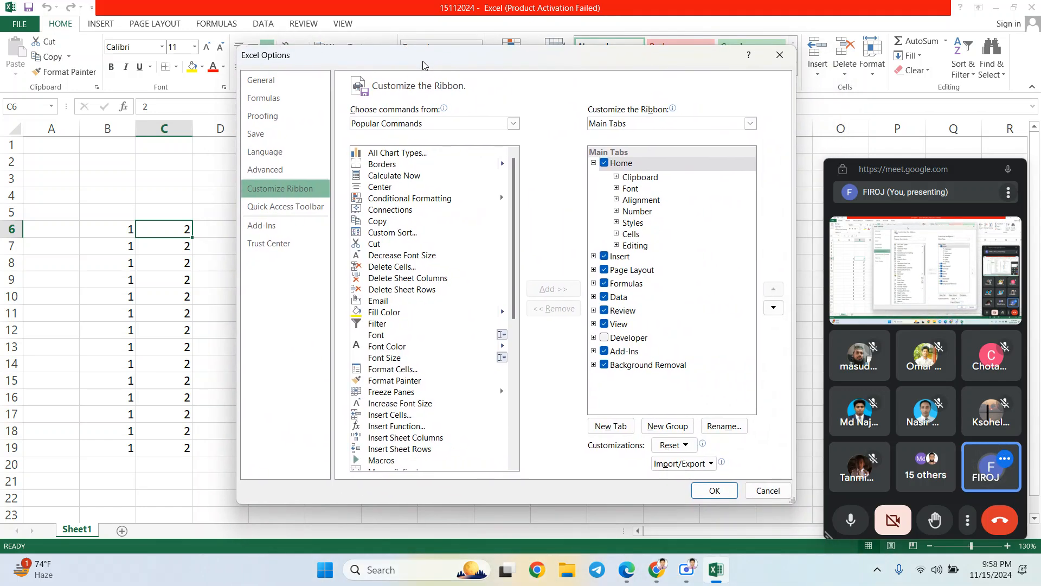
left_click(605, 257)
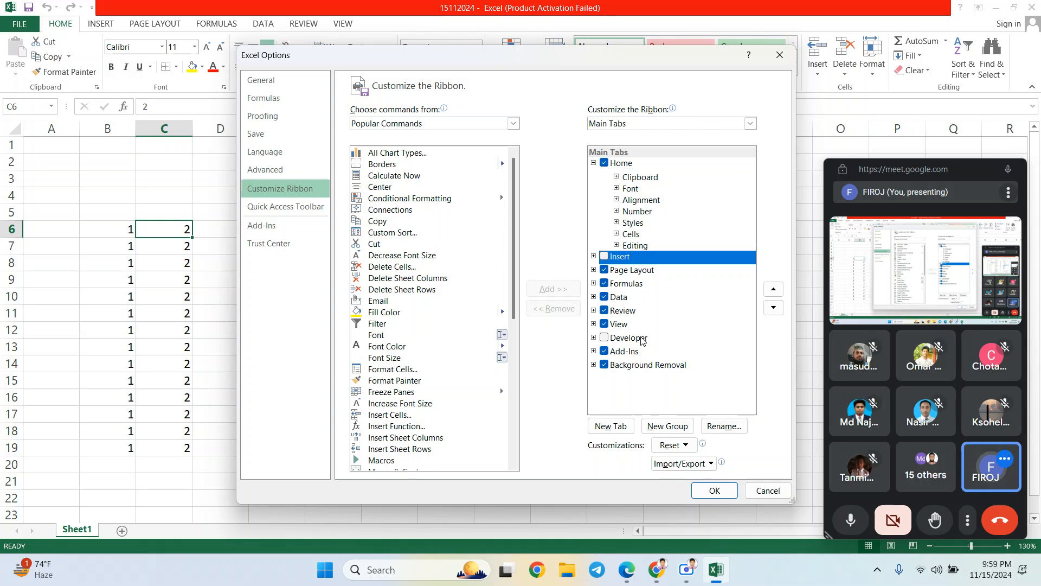
left_click(605, 257)
left_click(605, 343)
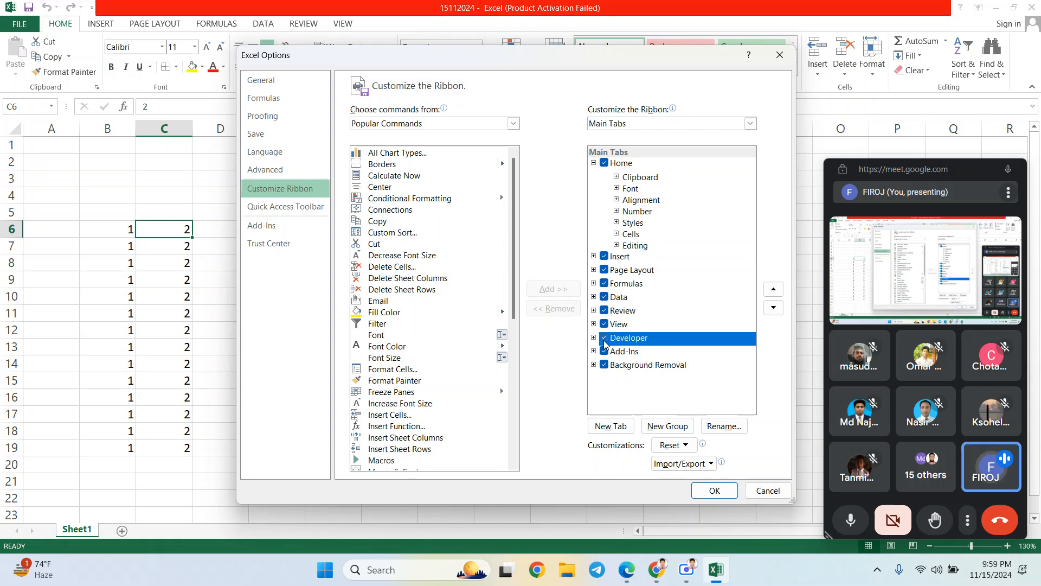
left_click(605, 339)
left_click(778, 56)
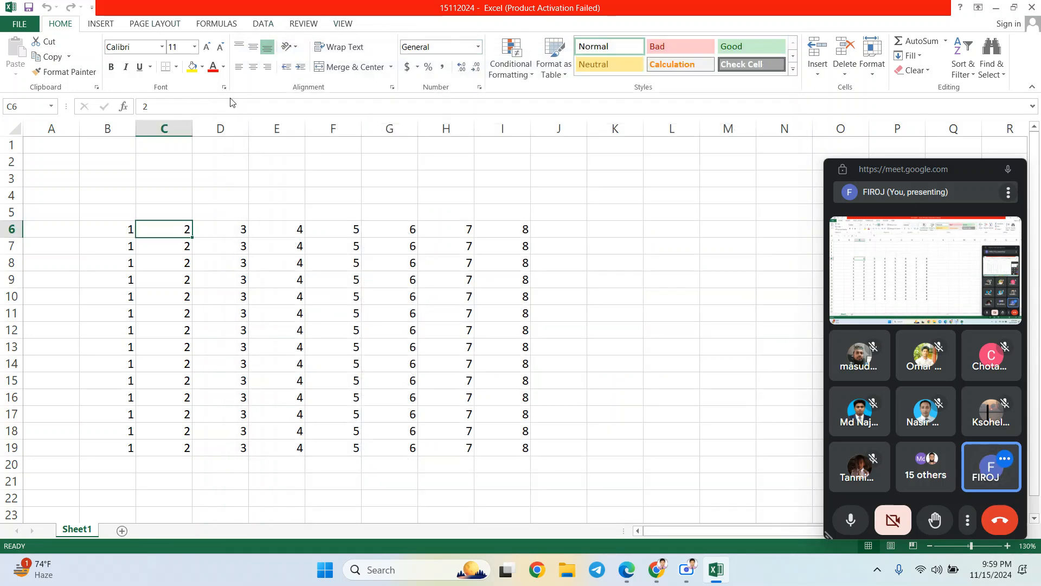
left_click(25, 25)
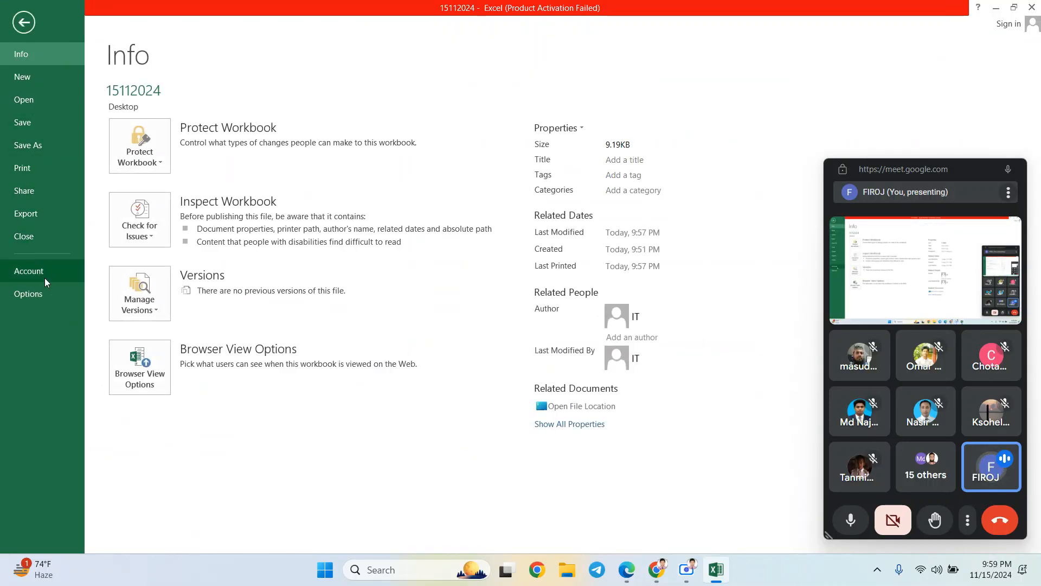
left_click(21, 27)
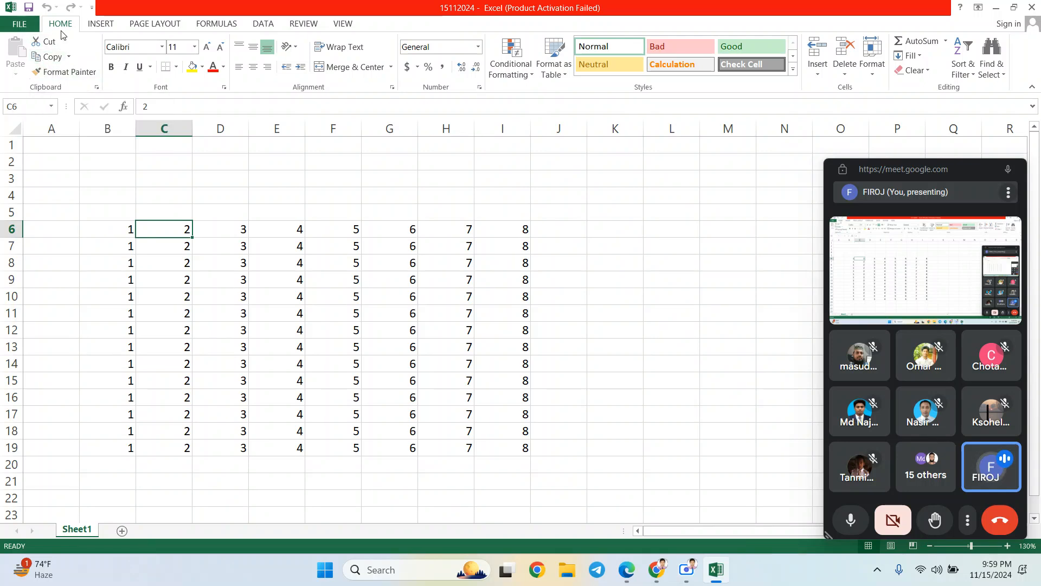
left_click(18, 25)
left_click(16, 26)
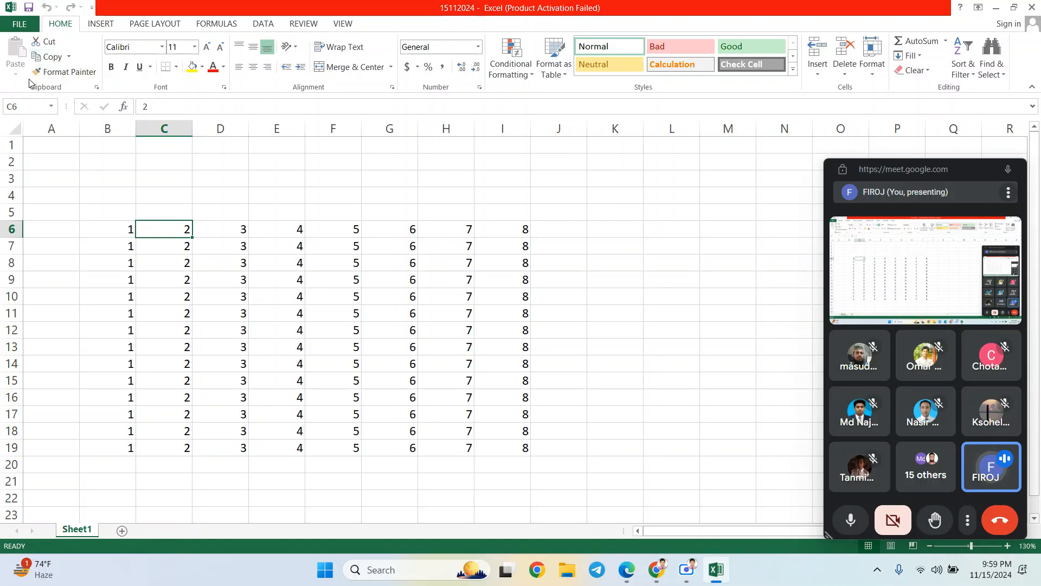
- Copy the number block B6:I20, browsing the paste choices without pasting
key("Down")
key("Down")
key("Down")
key("Down")
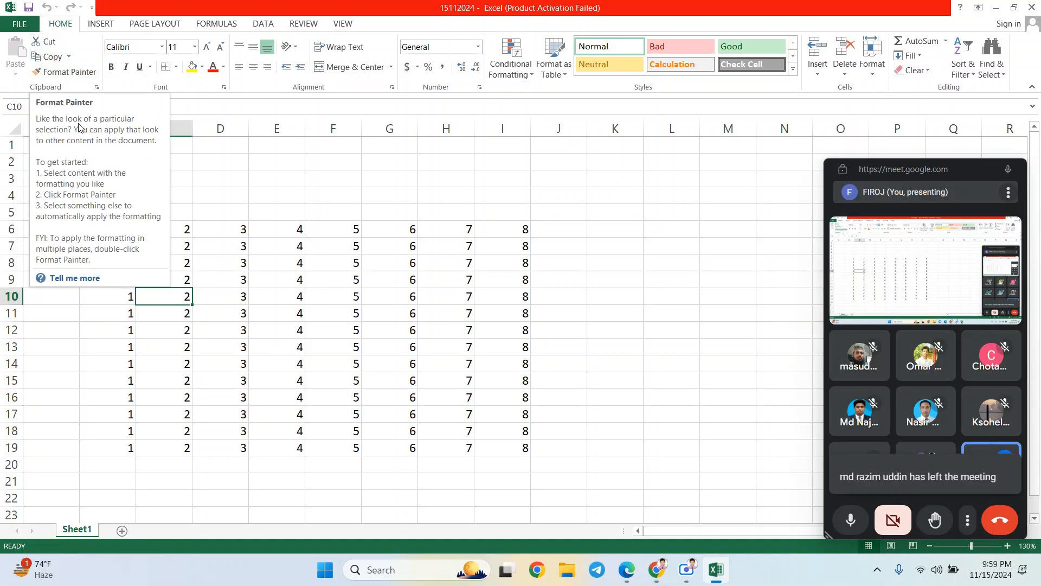
left_click_drag(130, 227, 515, 428)
key("ctrl+c")
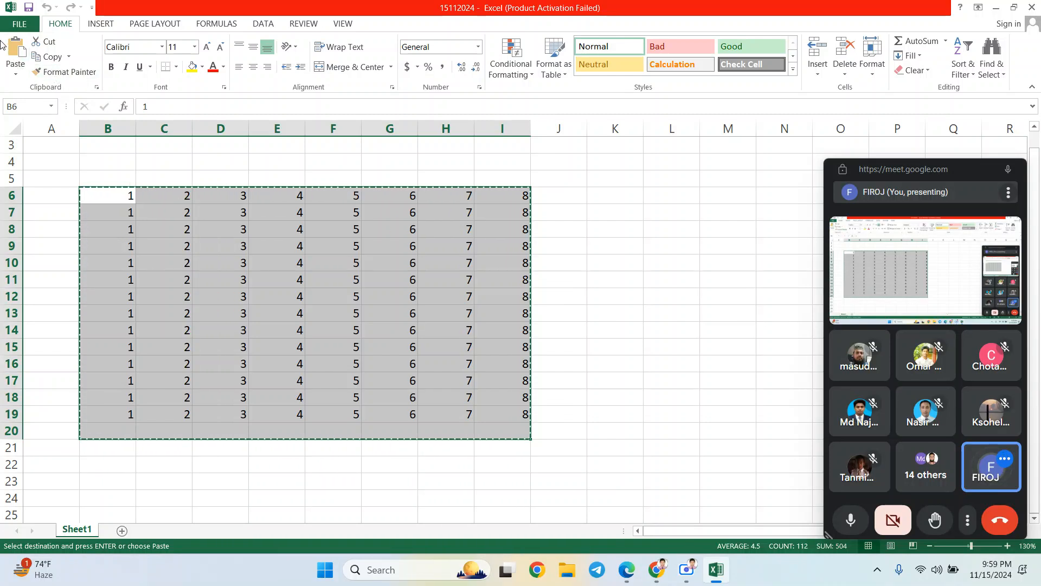
left_click(17, 74)
left_click(18, 75)
left_click(18, 75)
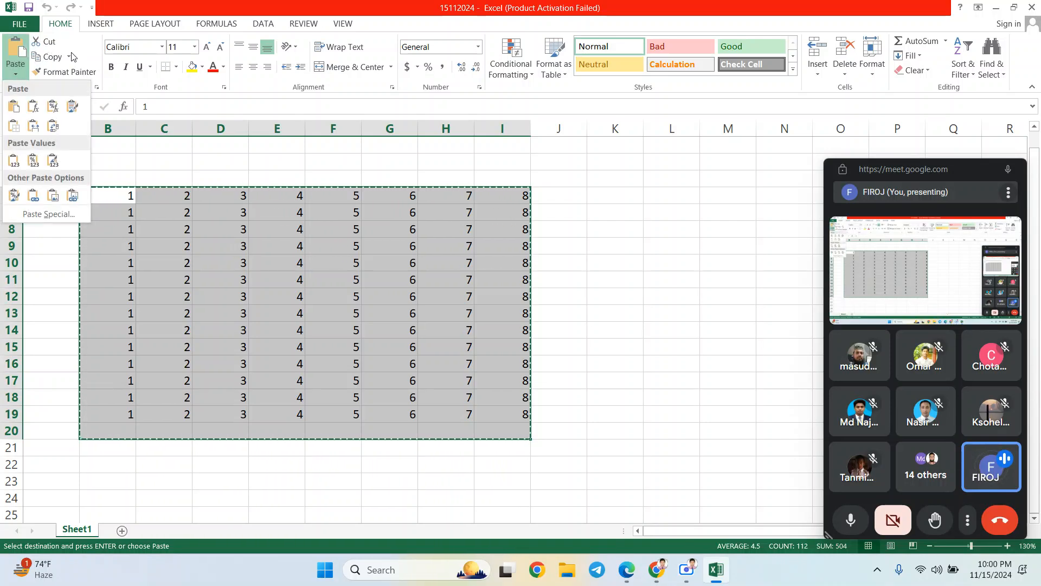
left_click(252, 254)
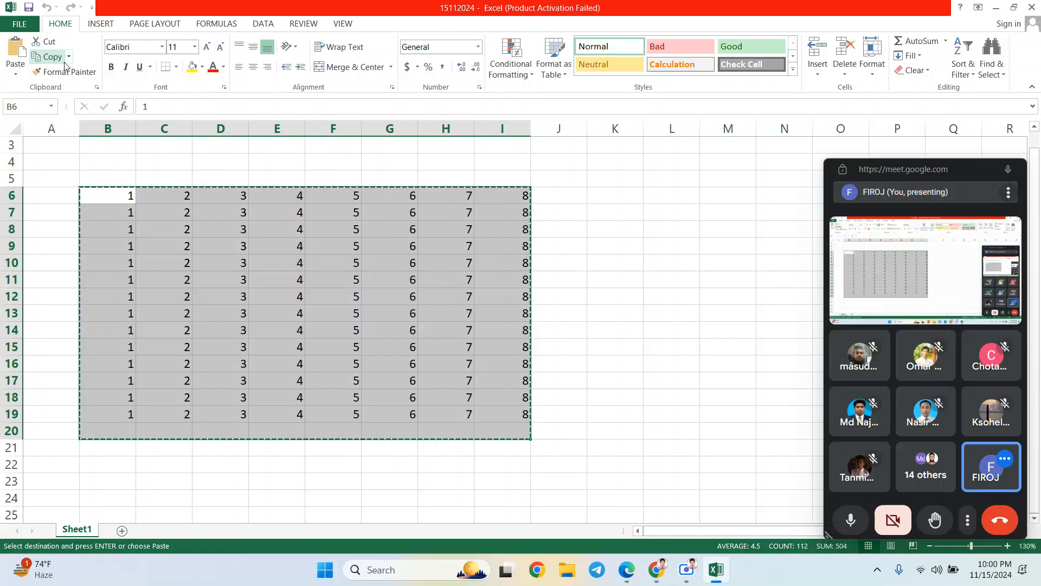
left_click(16, 74)
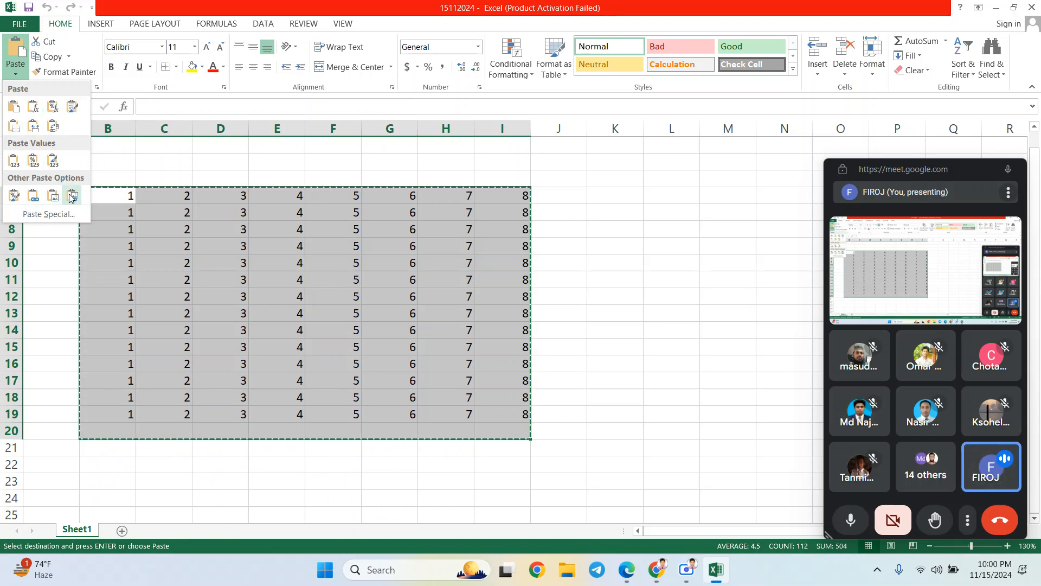
left_click(200, 231)
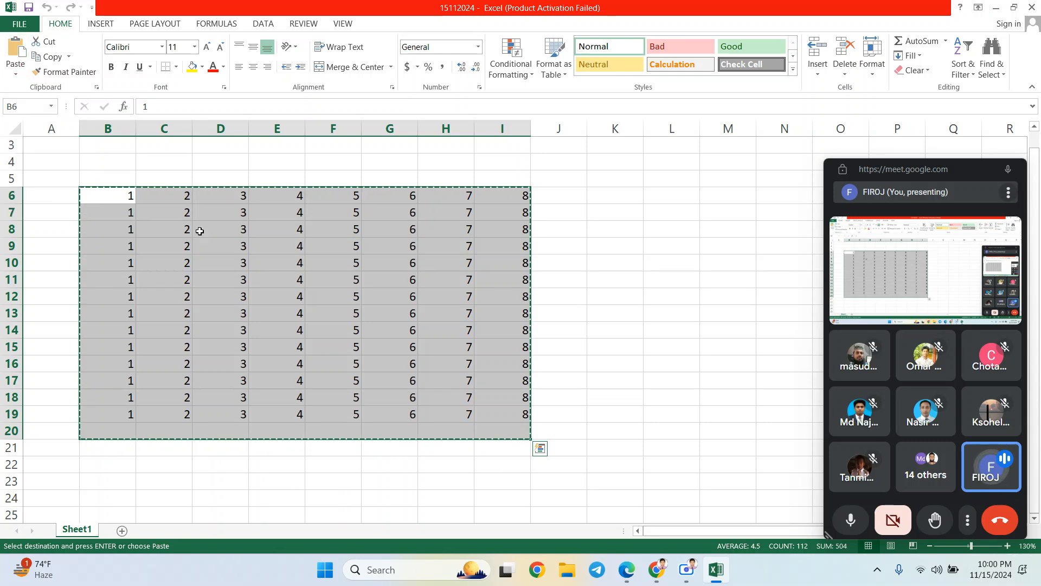
left_click(16, 68)
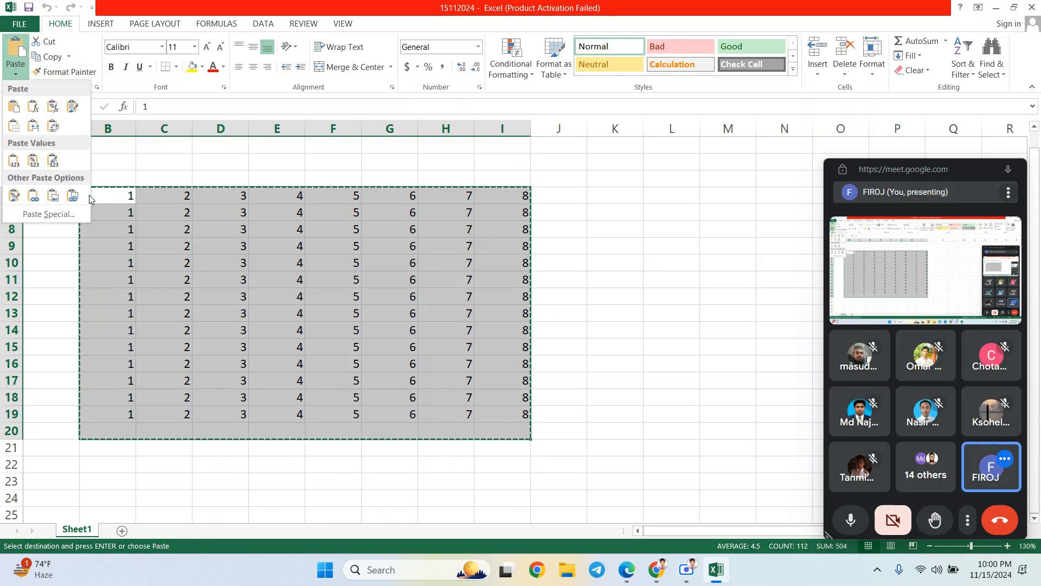
left_click(243, 275)
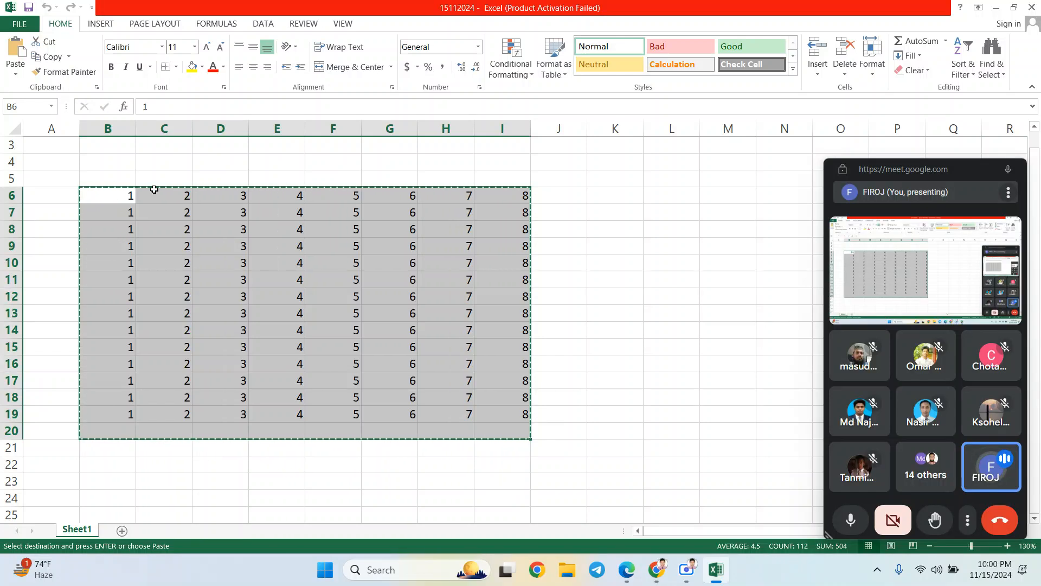
- Paste the copied block at K6, then reselect the original number block
left_click(652, 234)
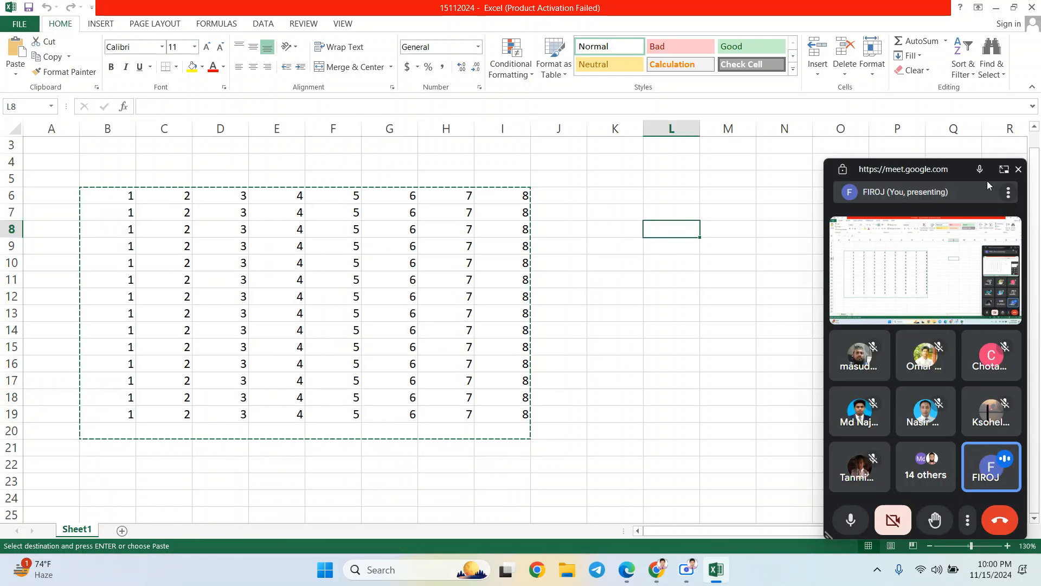
left_click_drag(957, 168, 1003, 576)
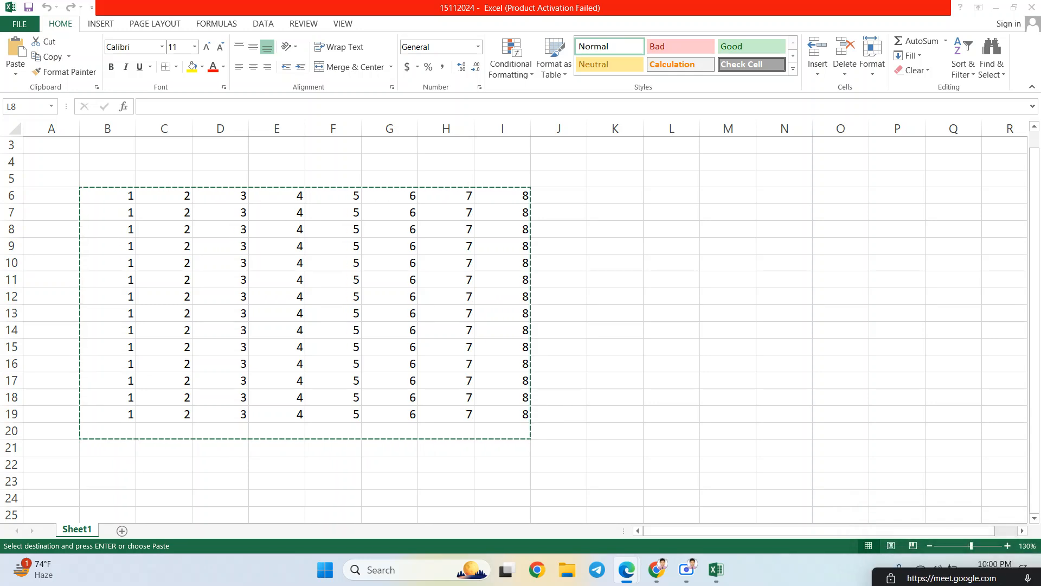
key("alt+Tab")
left_click(623, 200)
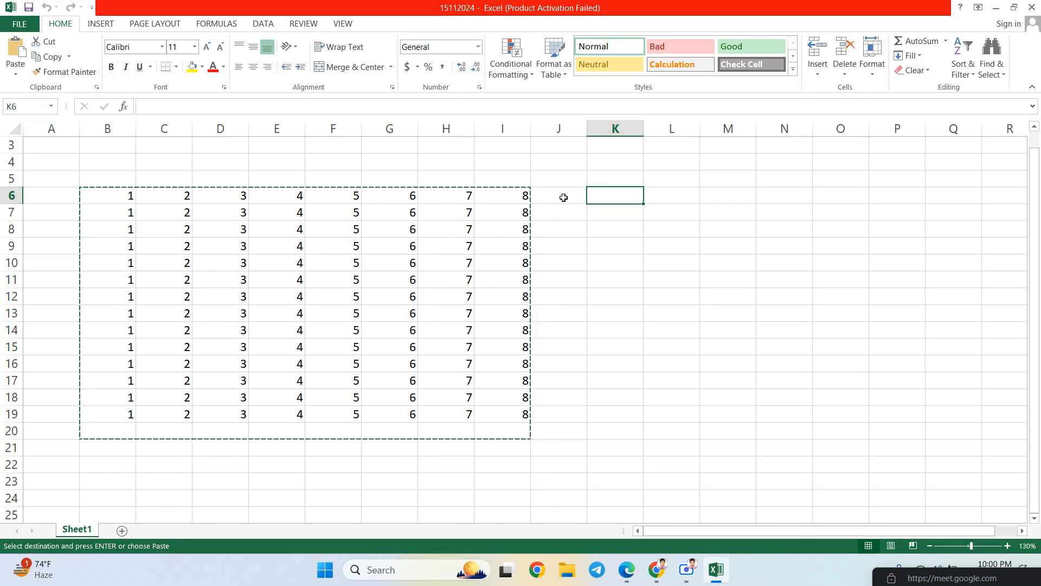
left_click(16, 69)
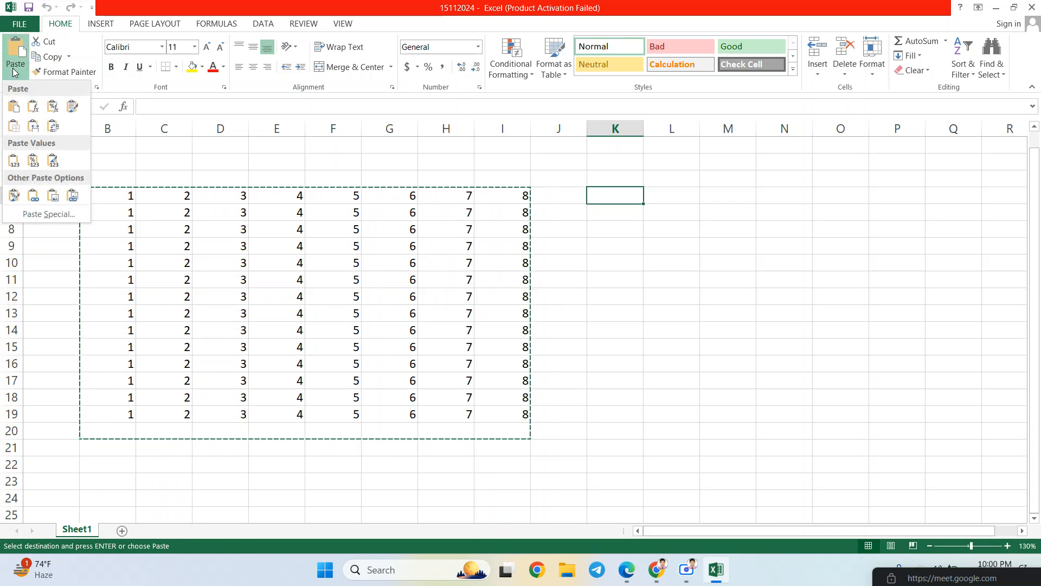
left_click(13, 107)
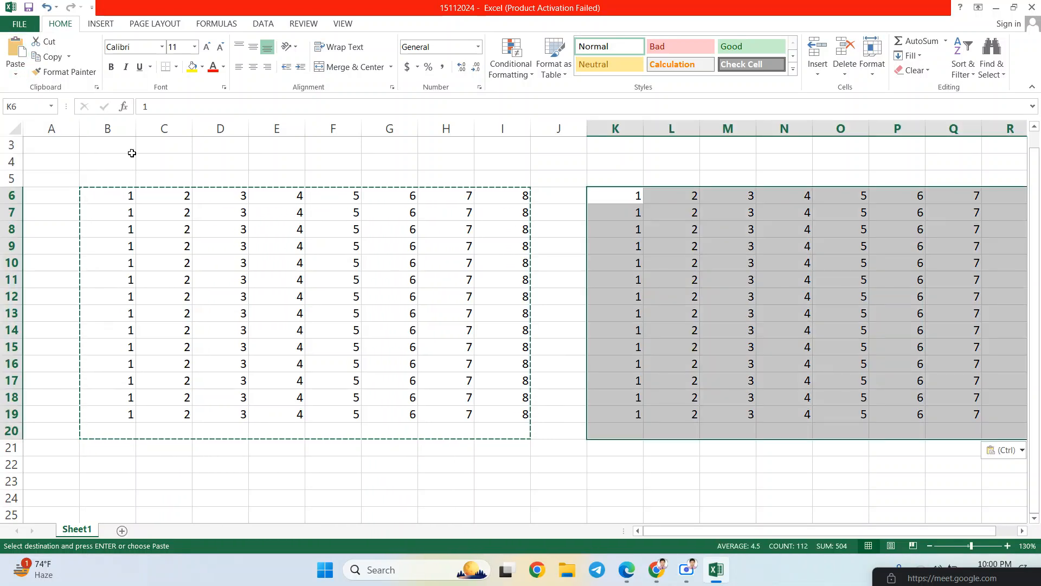
left_click(649, 340)
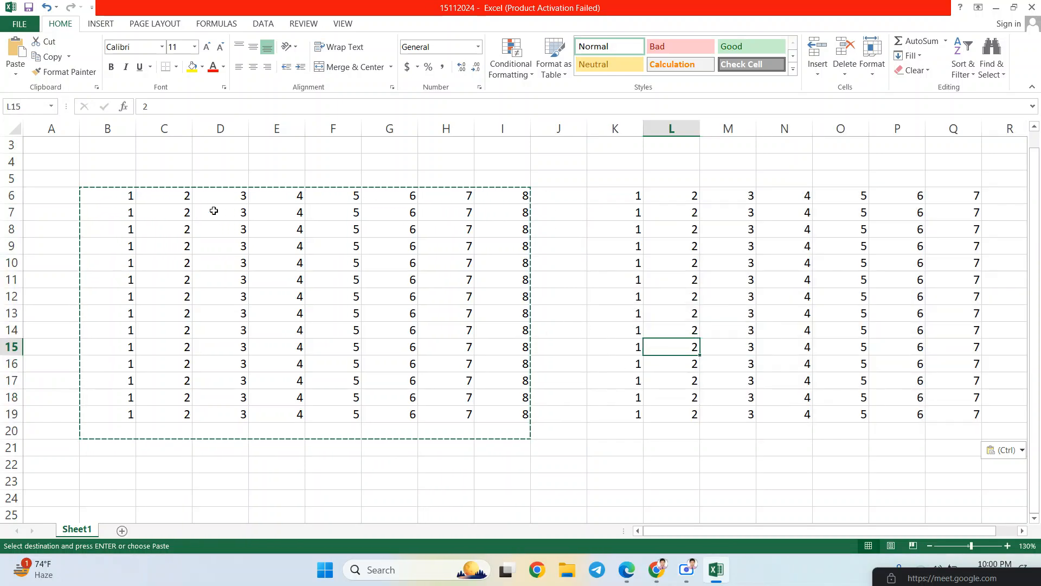
left_click_drag(121, 195, 504, 427)
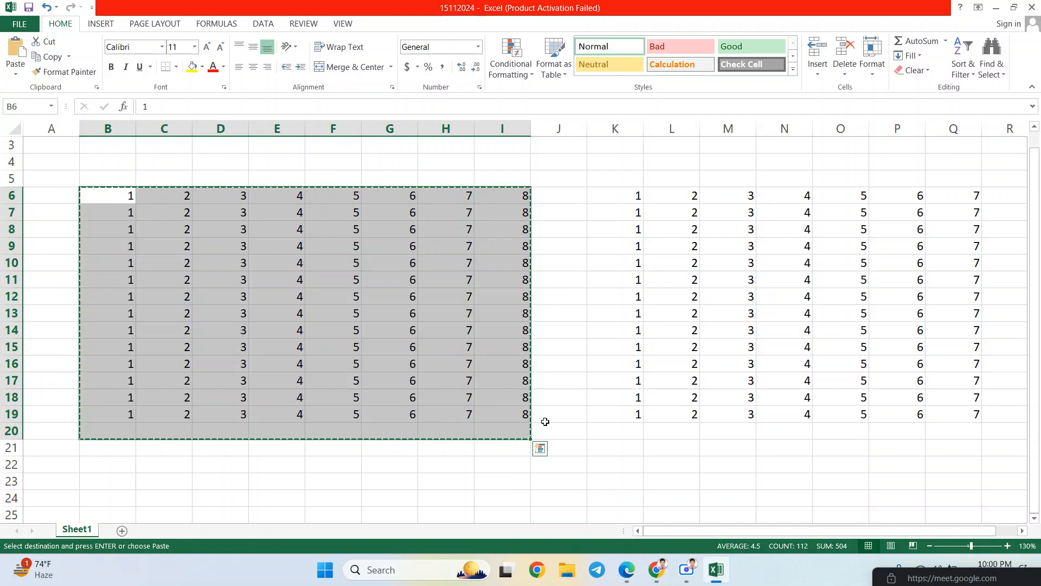
- Paste formulas only at B22, then reselect the original B6 number block
scroll(558, 427, "down", 1)
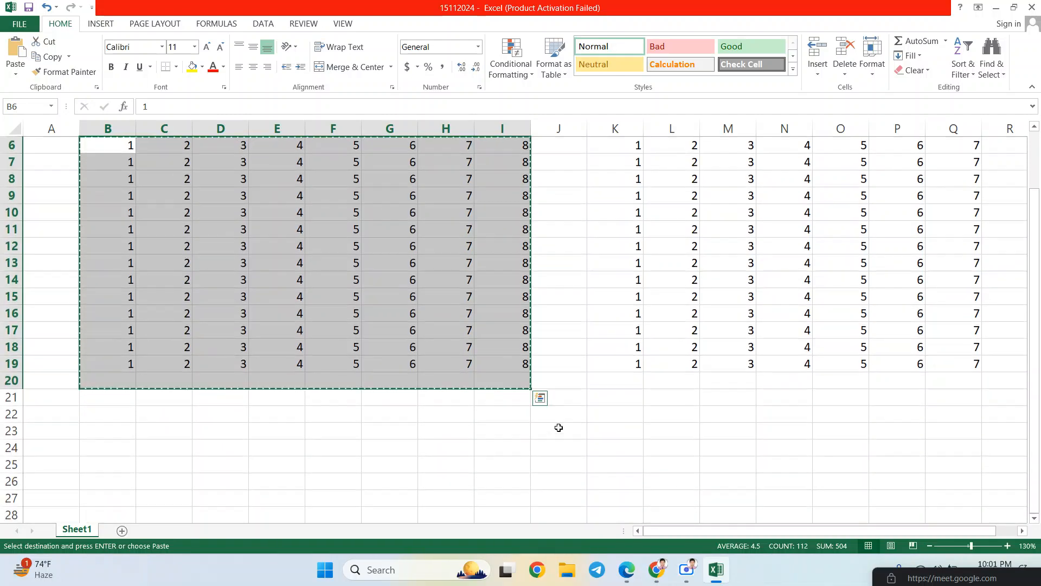
left_click(101, 418)
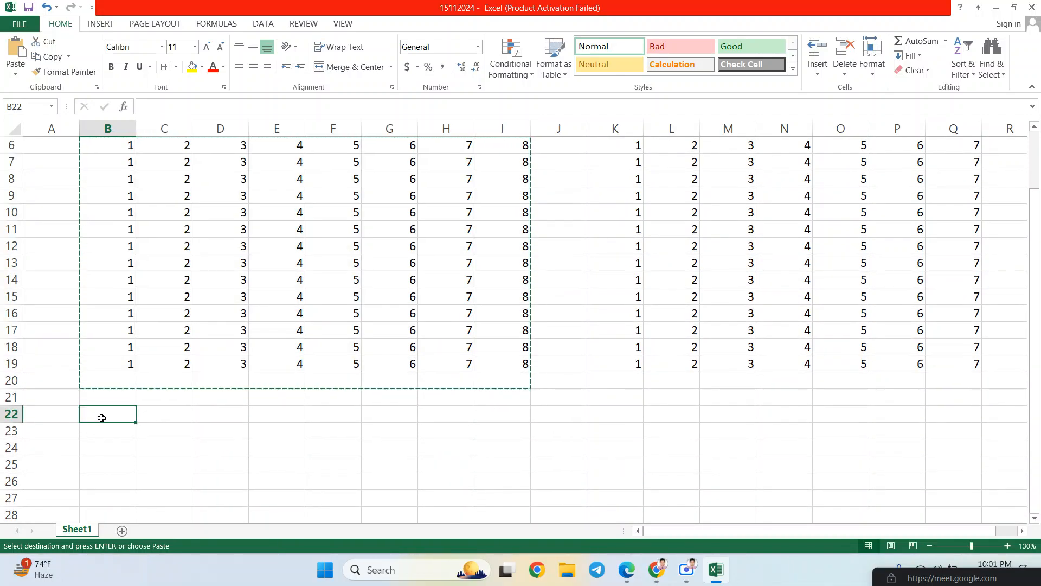
left_click(14, 77)
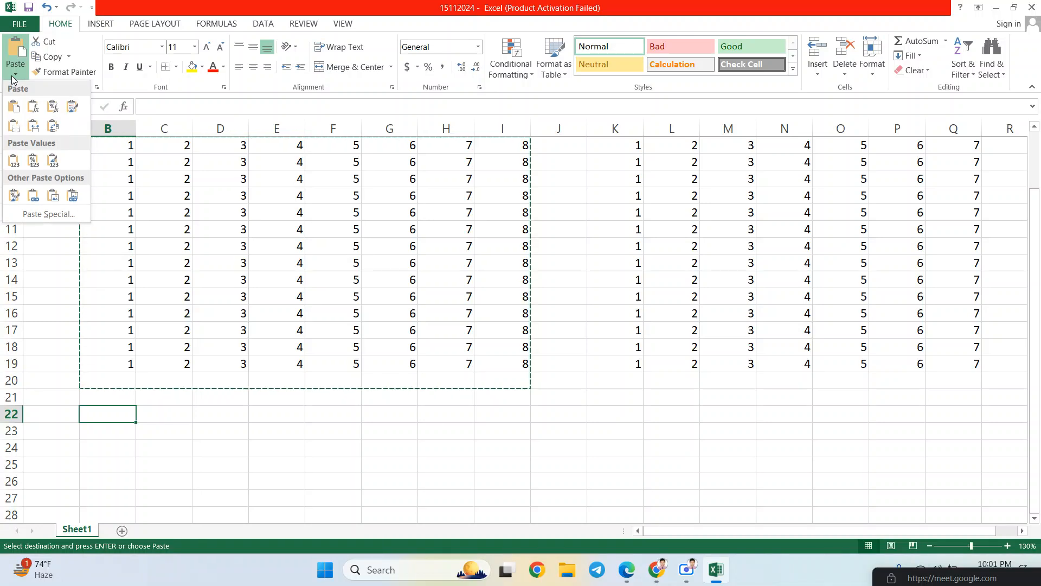
left_click(31, 108)
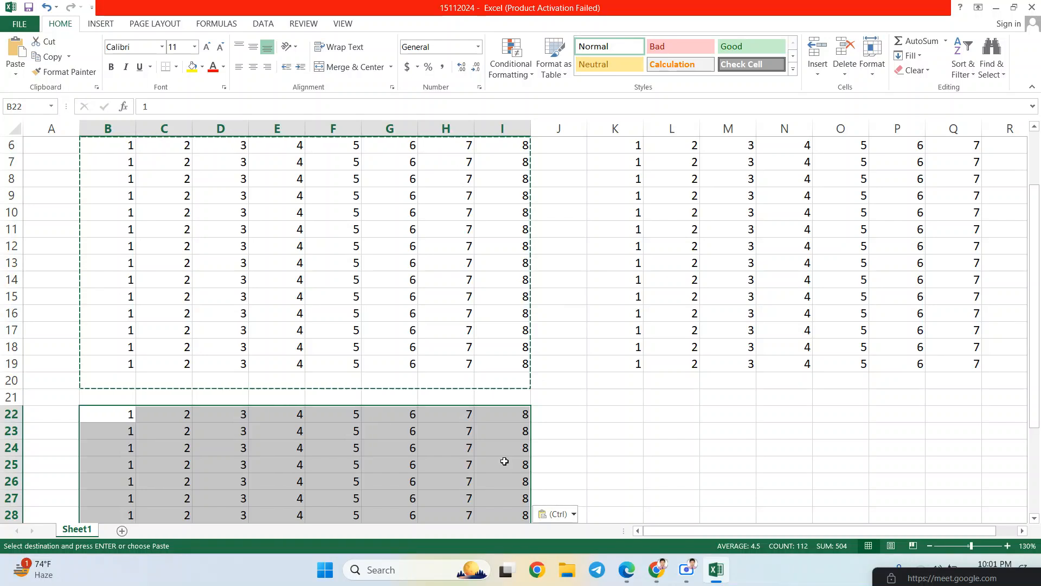
scroll(486, 436, "down", 2)
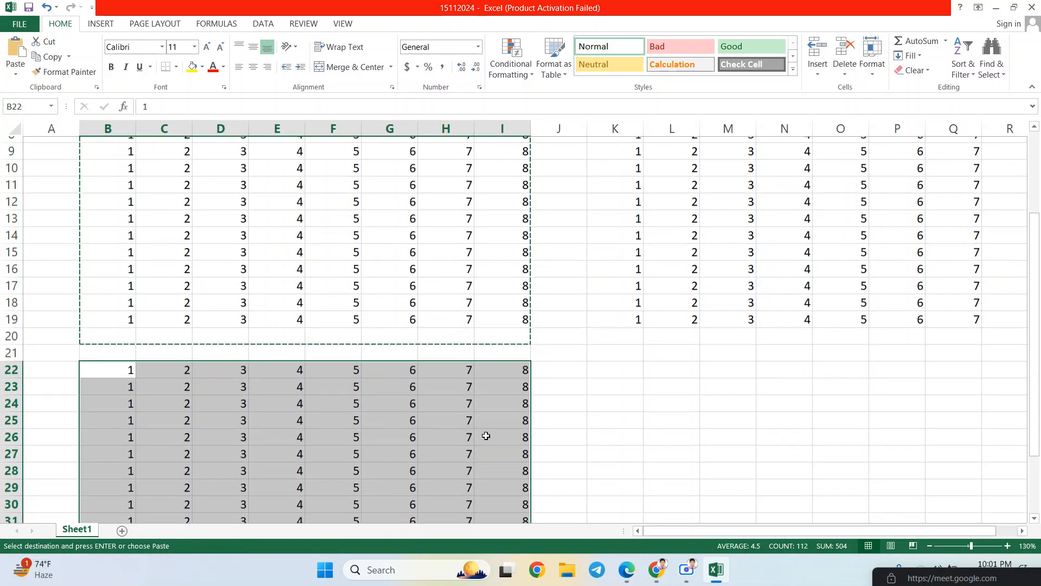
left_click(345, 420)
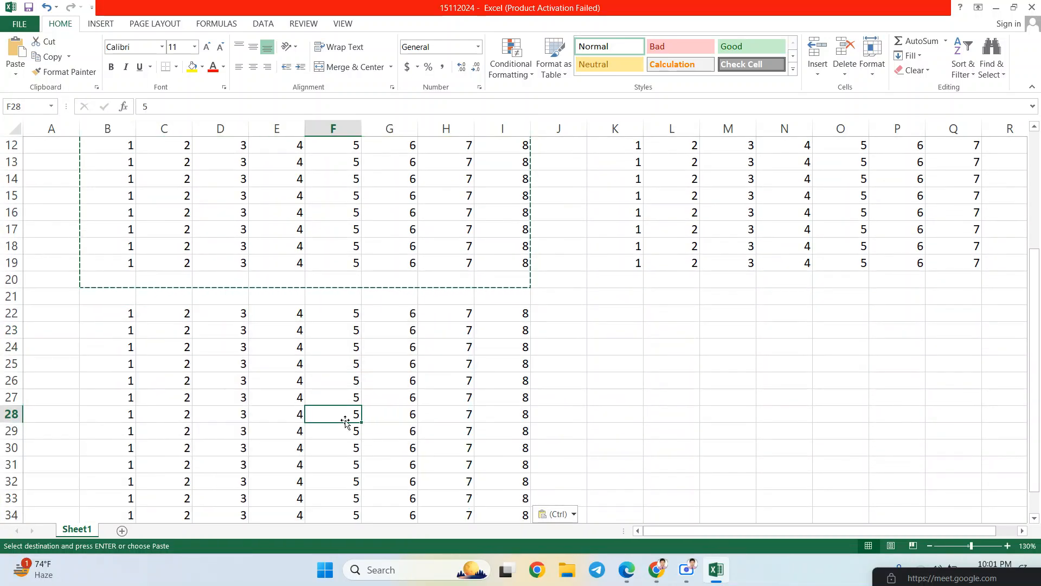
left_click(543, 345)
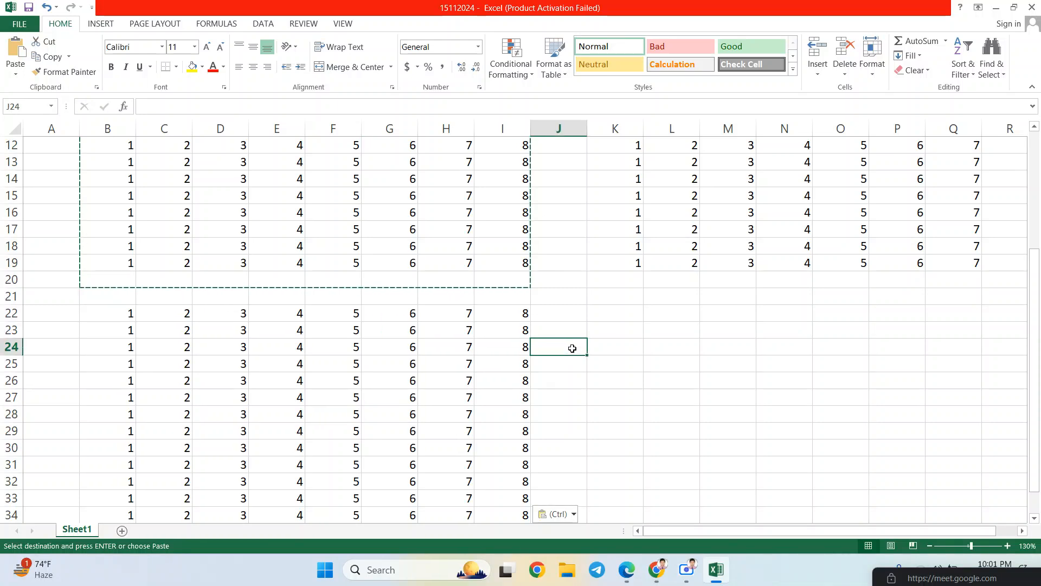
left_click(620, 316)
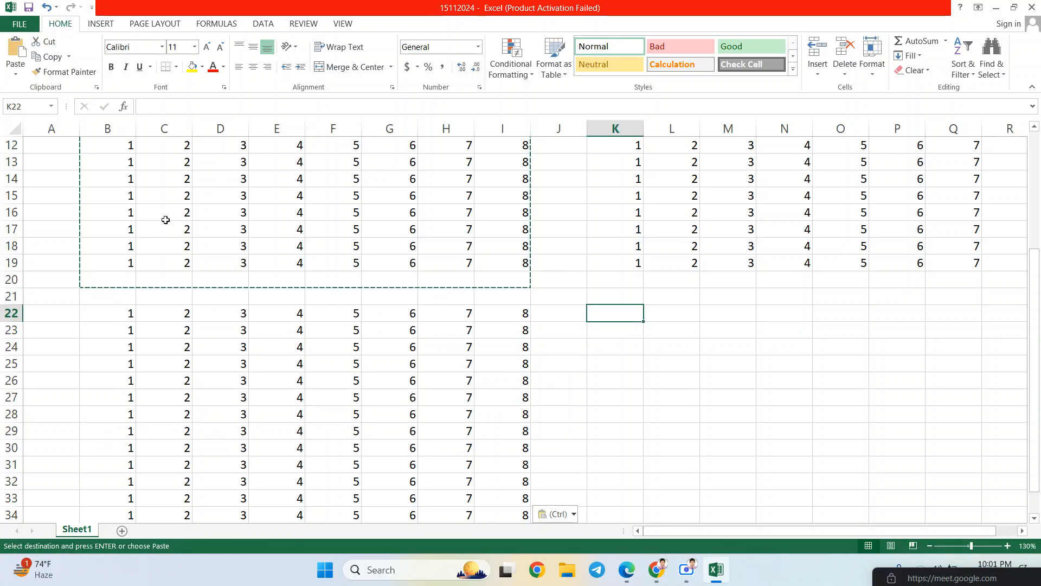
scroll(165, 219, "up", 4)
left_click_drag(91, 234, 507, 463)
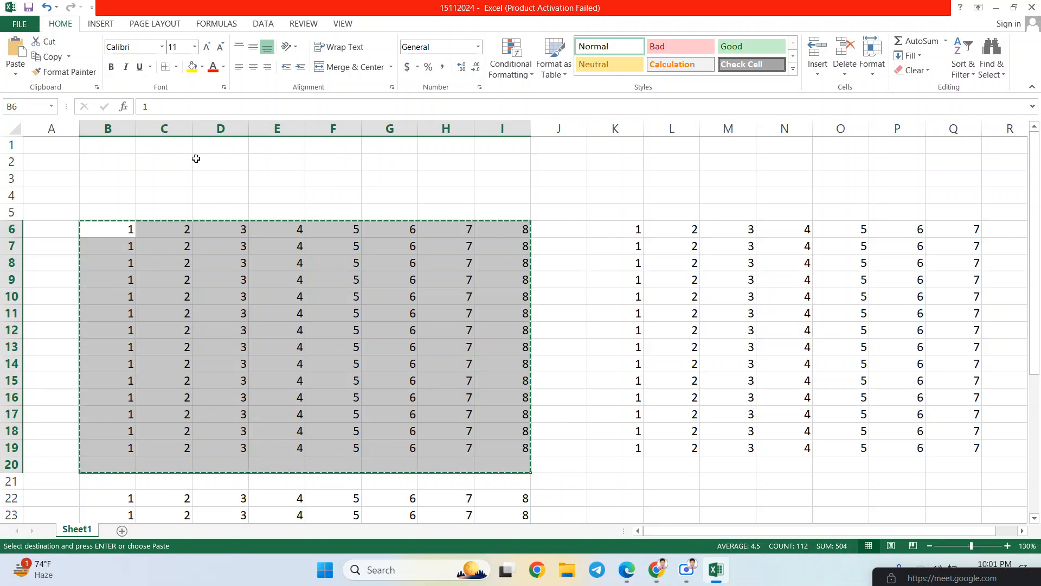
- Paste the selected block back as plain values, then copy exactly B6:I19
left_click(16, 70)
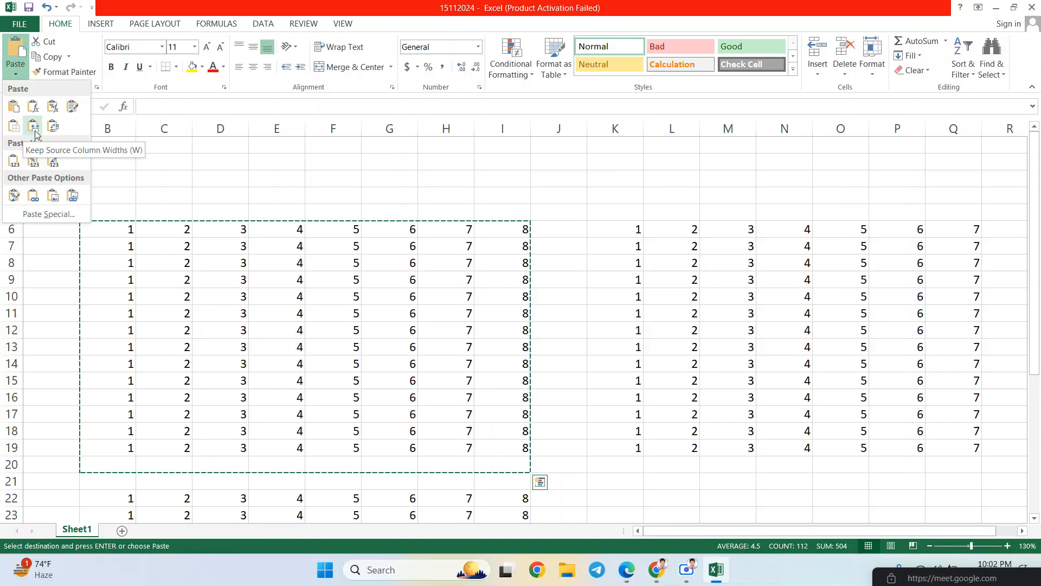
left_click(14, 165)
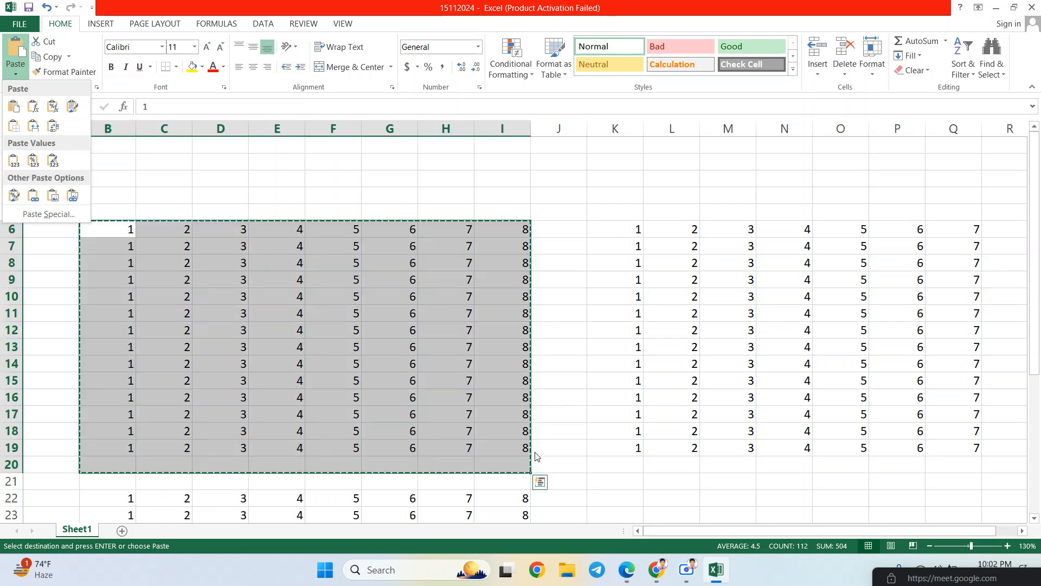
left_click(610, 481)
double_click(610, 481)
left_click(624, 459)
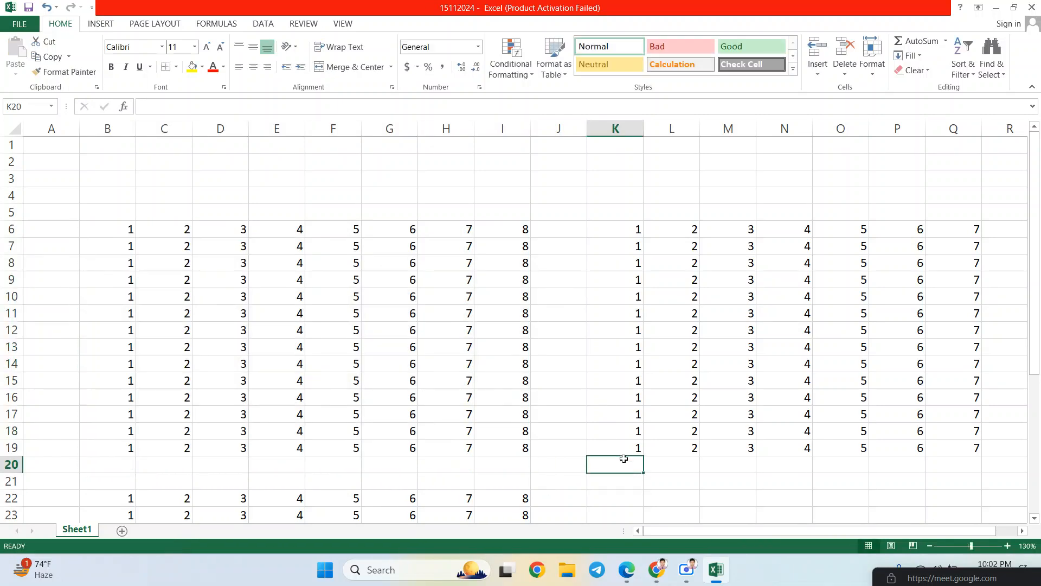
left_click(617, 482)
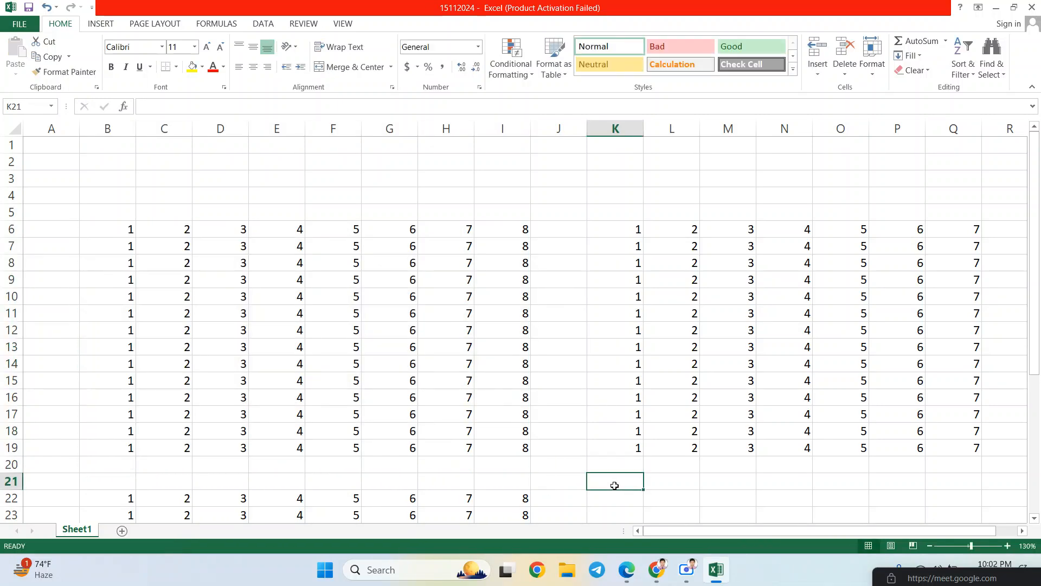
mouse_move(127, 221)
left_mouse_down()
mouse_move(404, 330)
mouse_move(537, 446)
mouse_move(509, 443)
left_mouse_up()
key("ctrl+c")
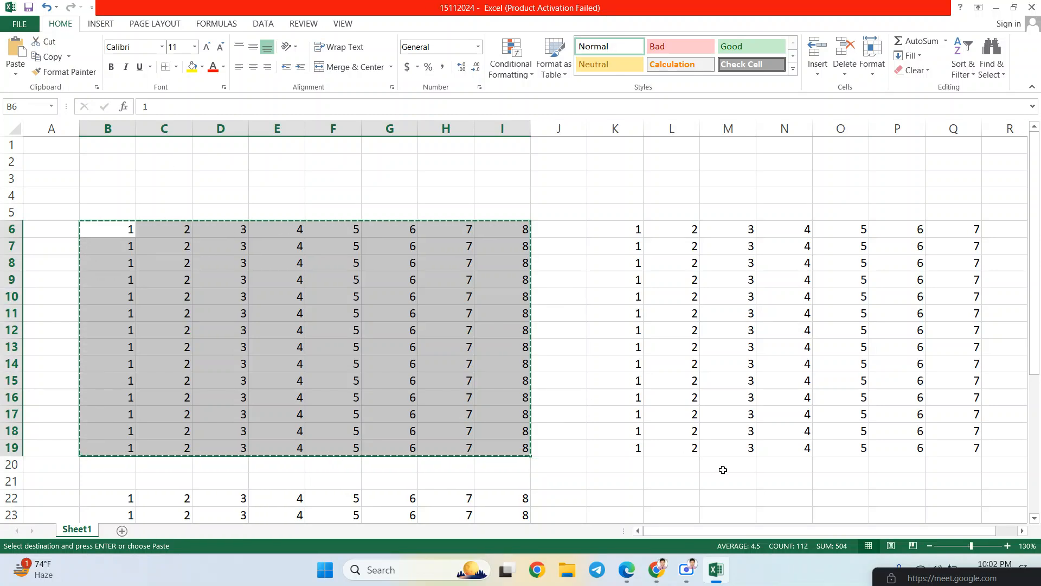
- Paste a values-only copy of the block at L21, then move to L22
left_click(660, 490)
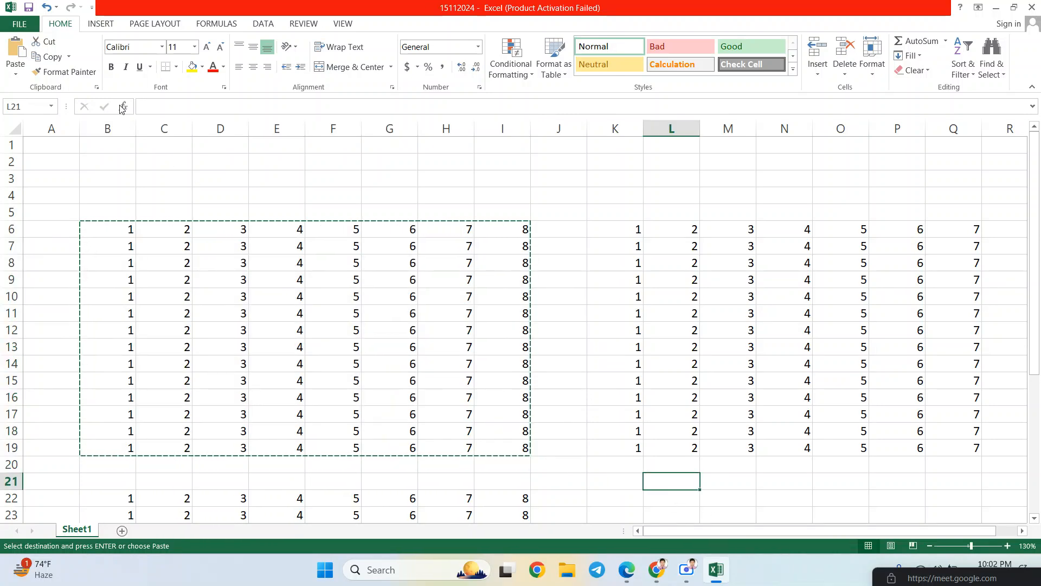
left_click(19, 75)
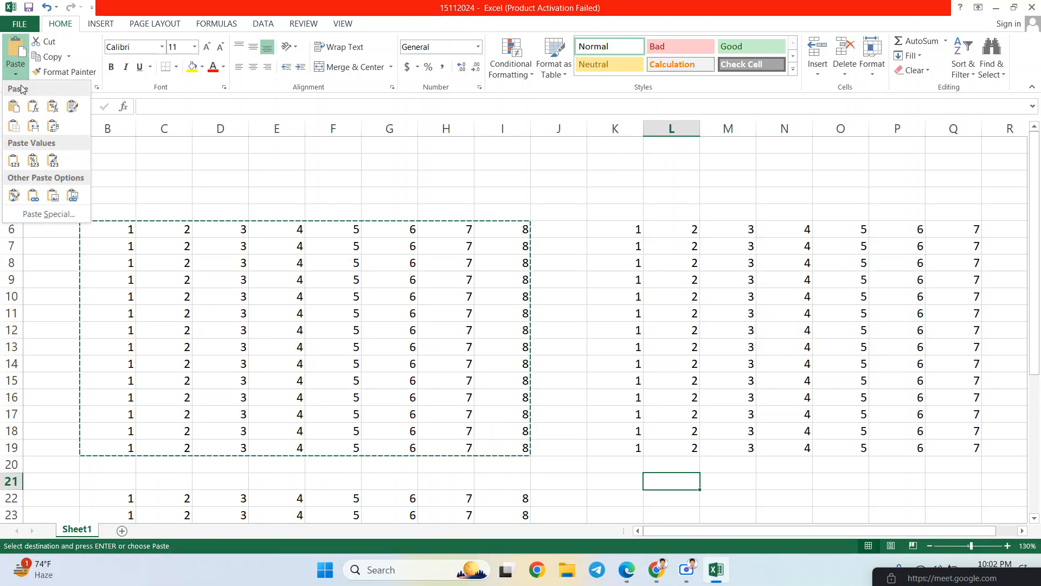
left_click(14, 160)
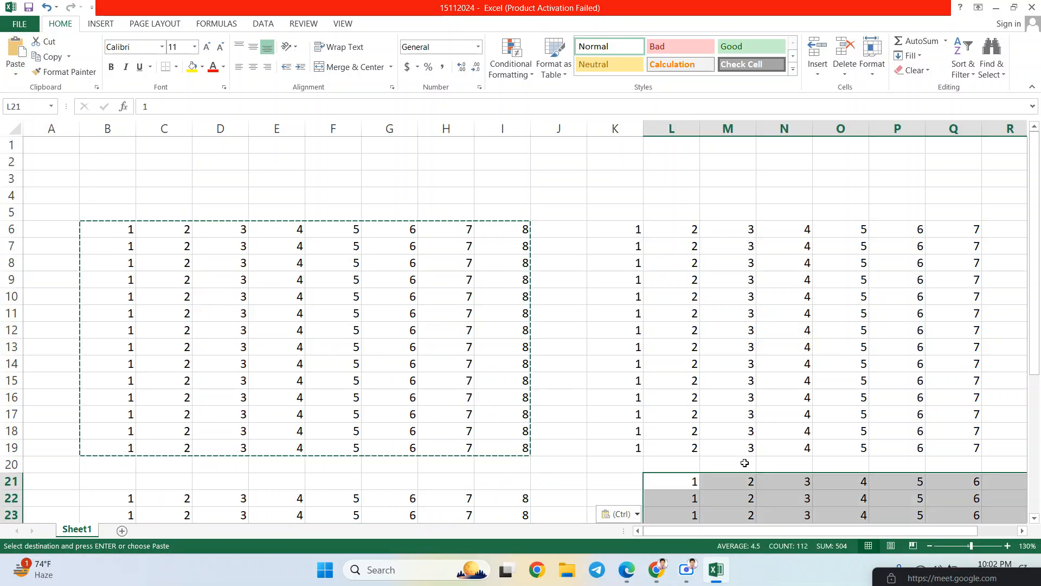
left_click(667, 494)
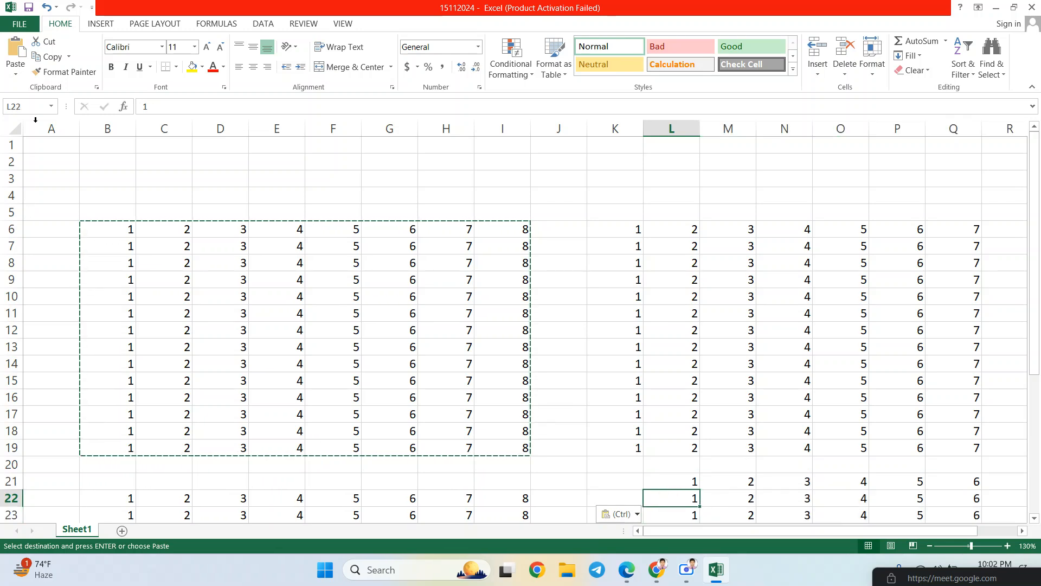
left_click(15, 73)
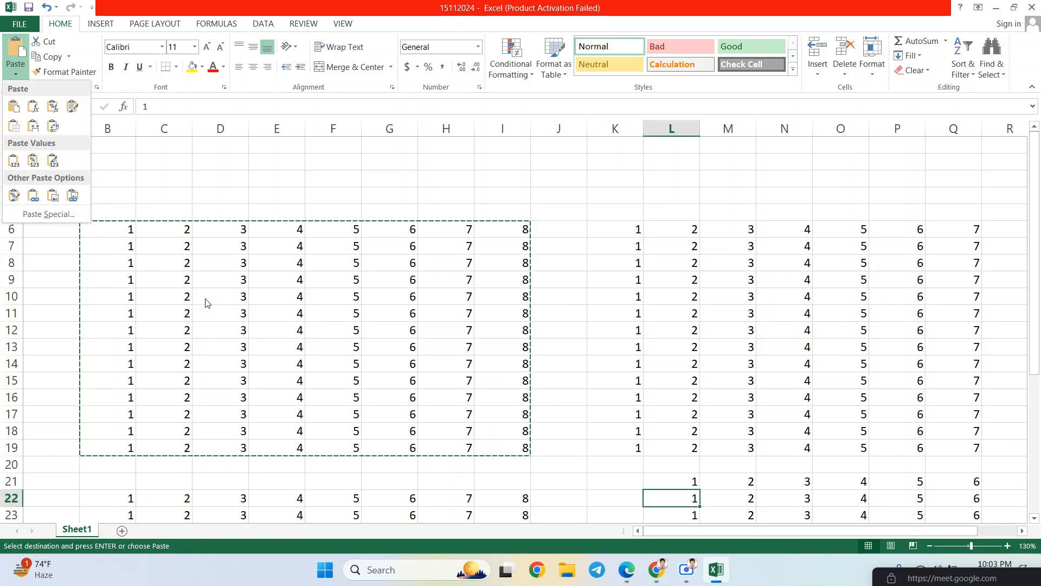
- Copy the number block B6:I19
left_click(225, 306)
key("ctrl+c")
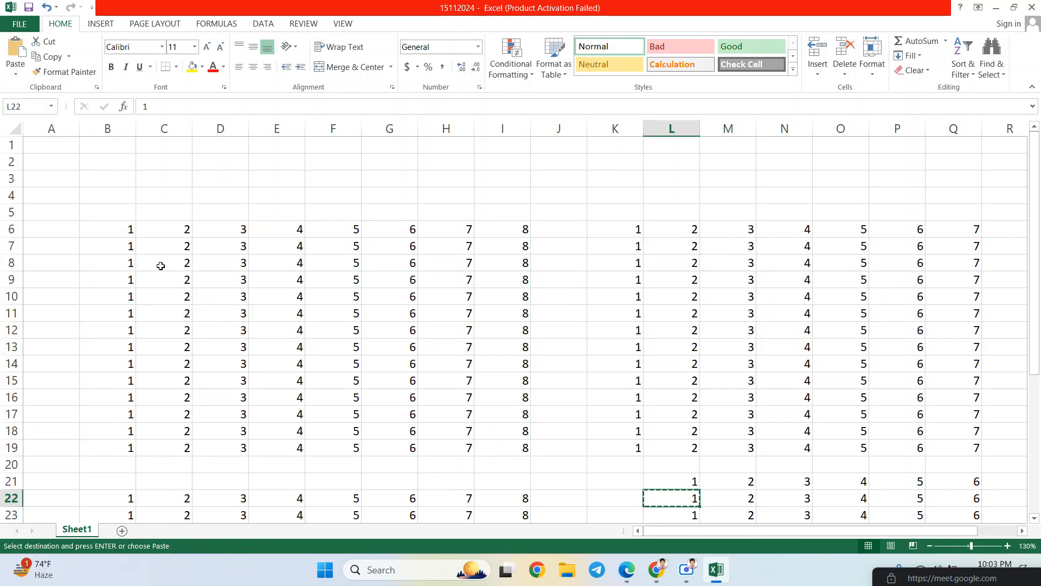
left_click_drag(105, 228, 509, 451)
key("ctrl+c")
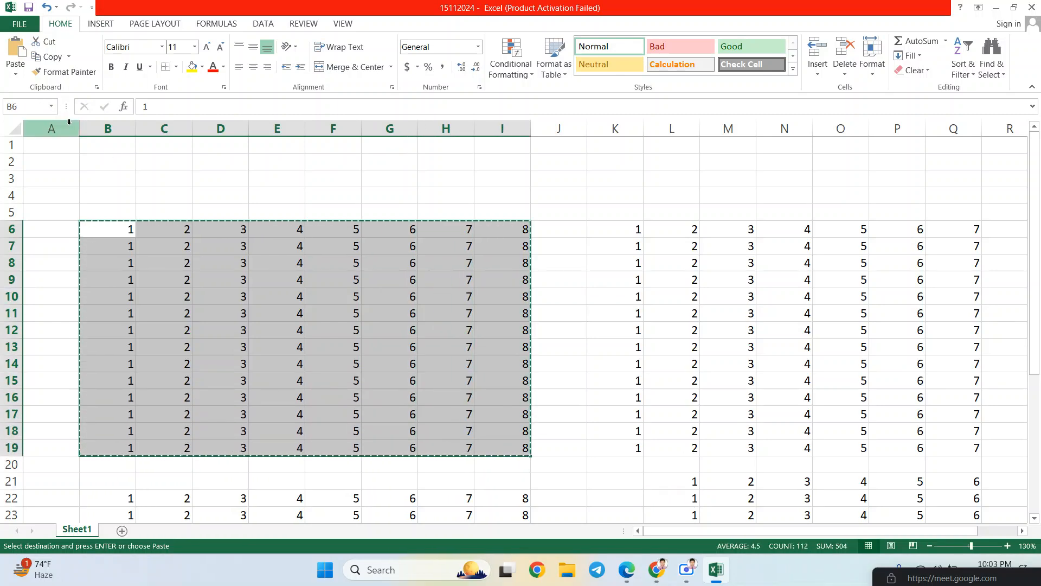
- Paste the block as a linked picture at B38 and nudge it into place
scroll(551, 432, "down", 8)
scroll(551, 432, "down", 2)
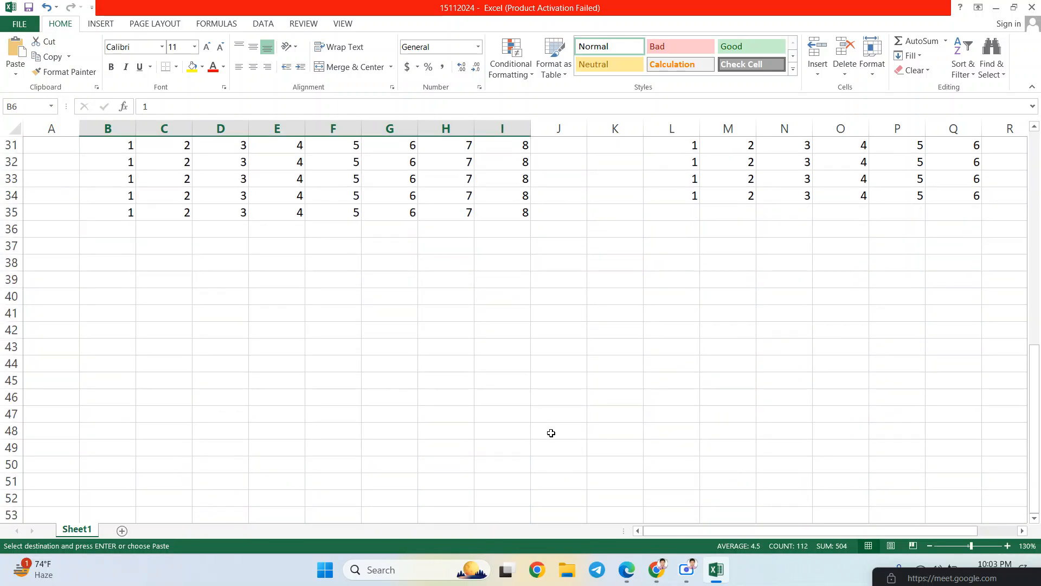
left_click(120, 263)
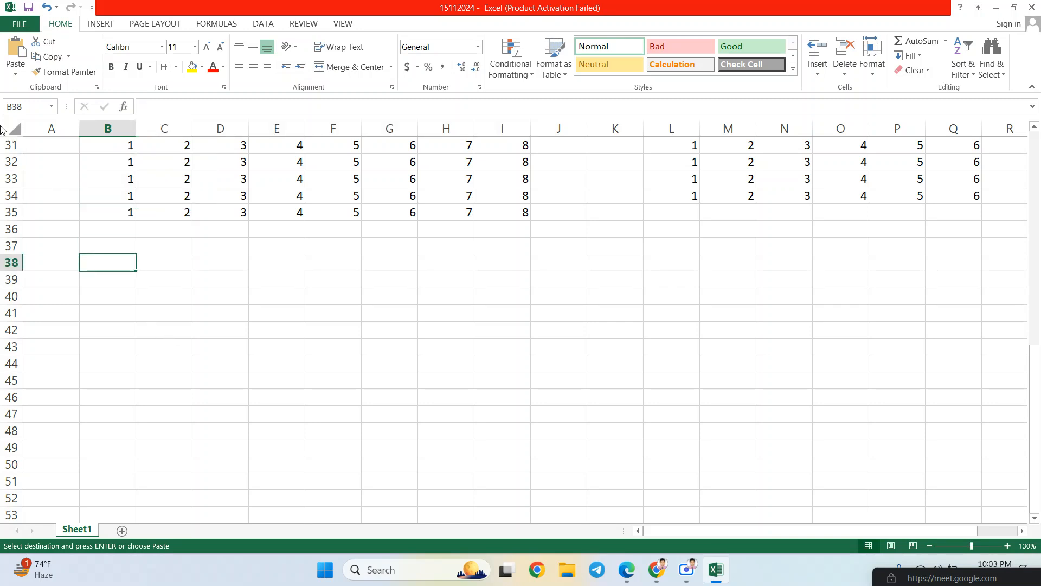
left_click(16, 74)
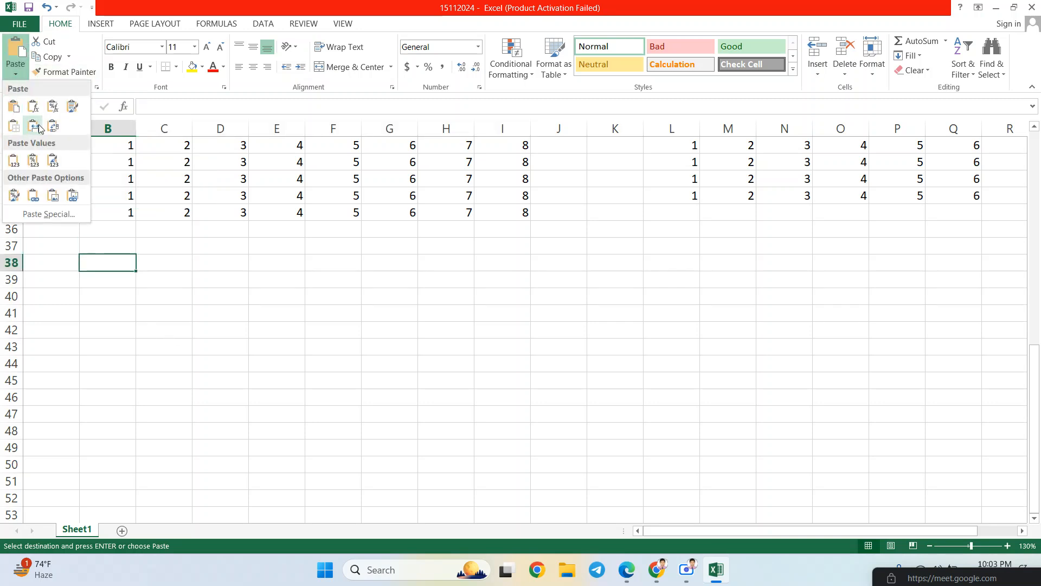
left_click(73, 195)
left_click_drag(186, 298, 169, 274)
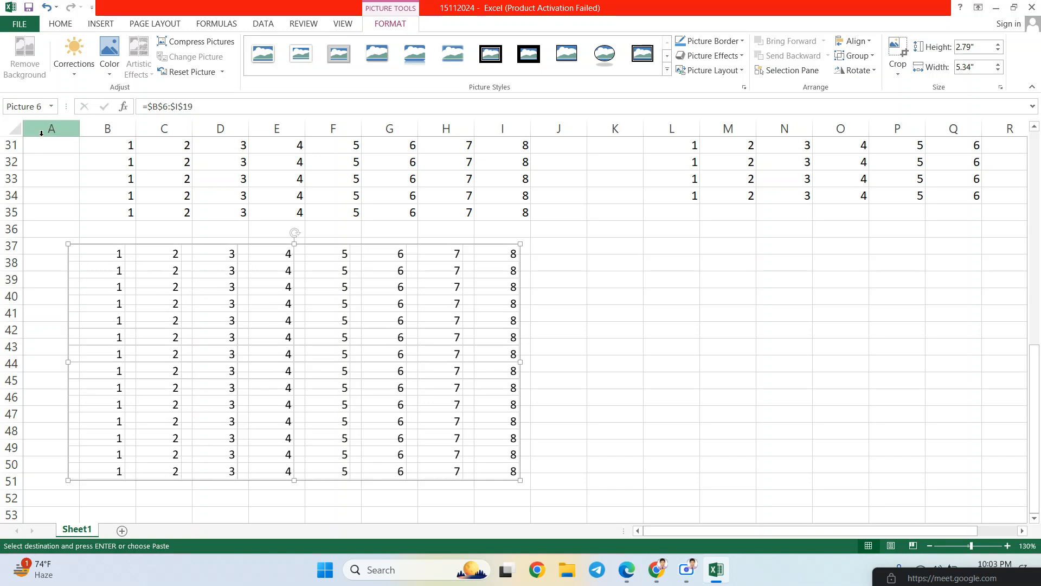
- Delete the linked picture of the number table, leaving the Paste and Copy dropdowns unused
left_click_drag(223, 356, 229, 357)
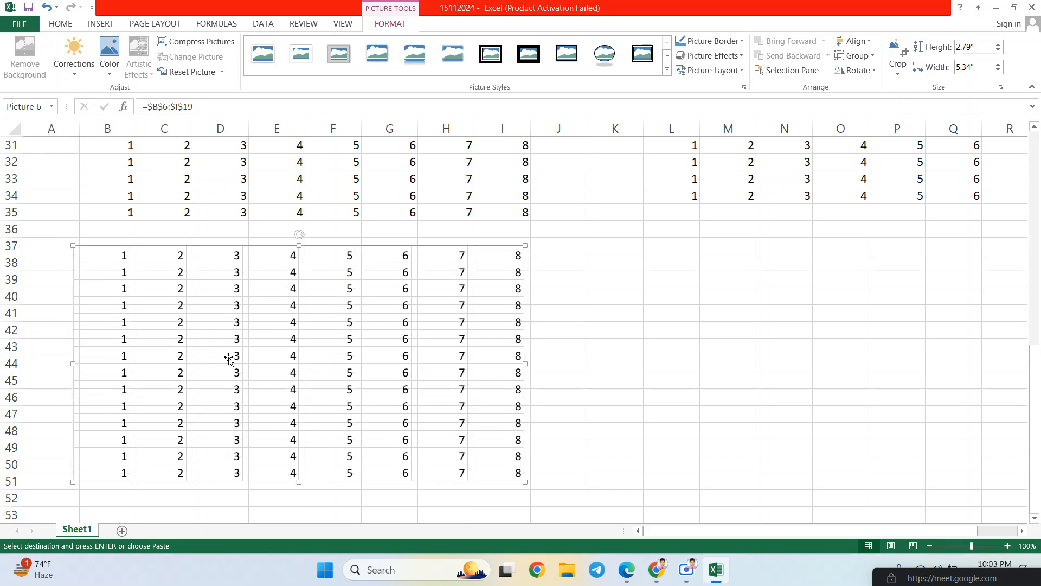
key("Delete")
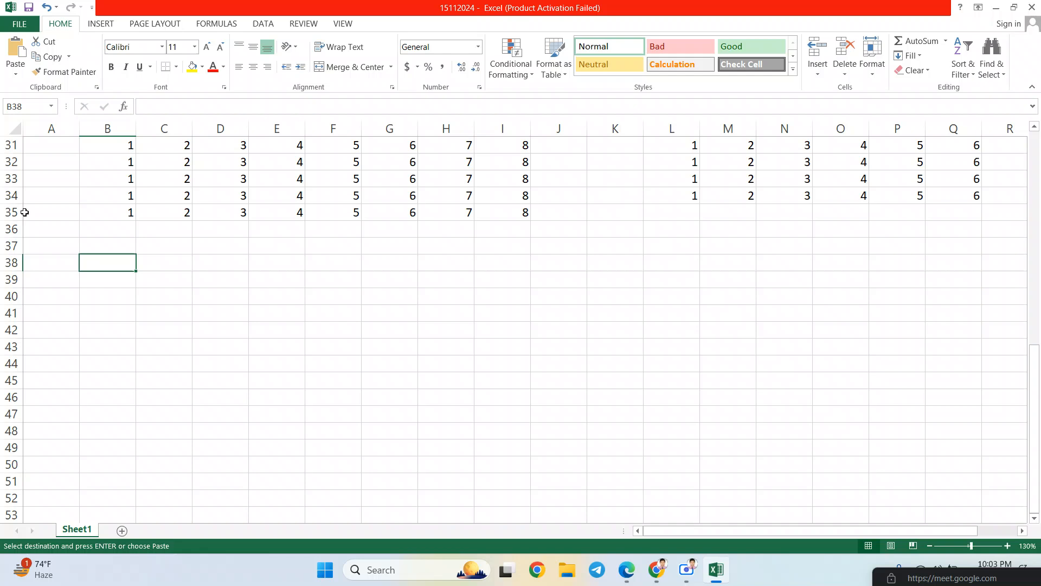
left_click(21, 78)
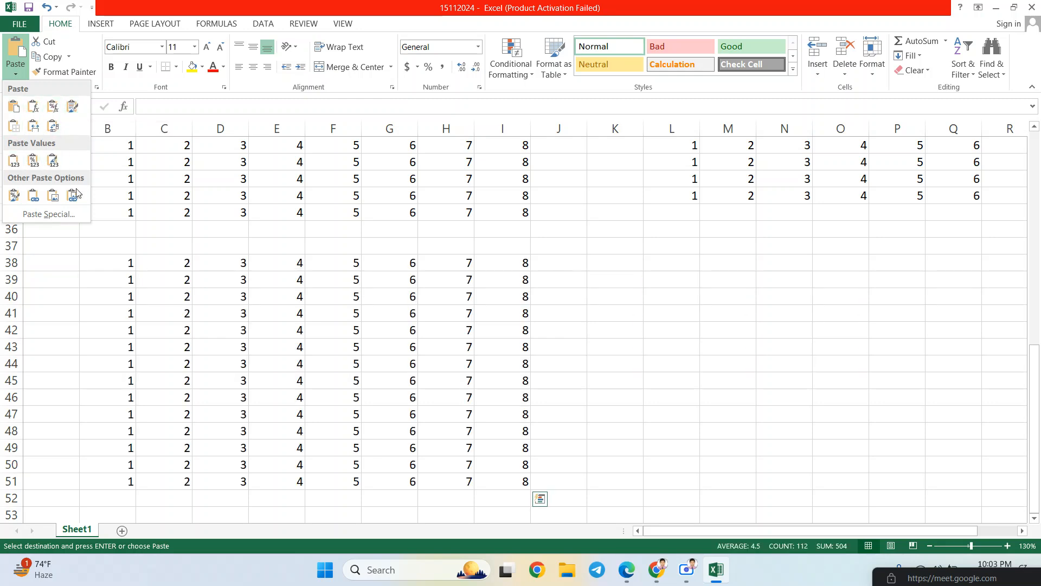
left_click(61, 30)
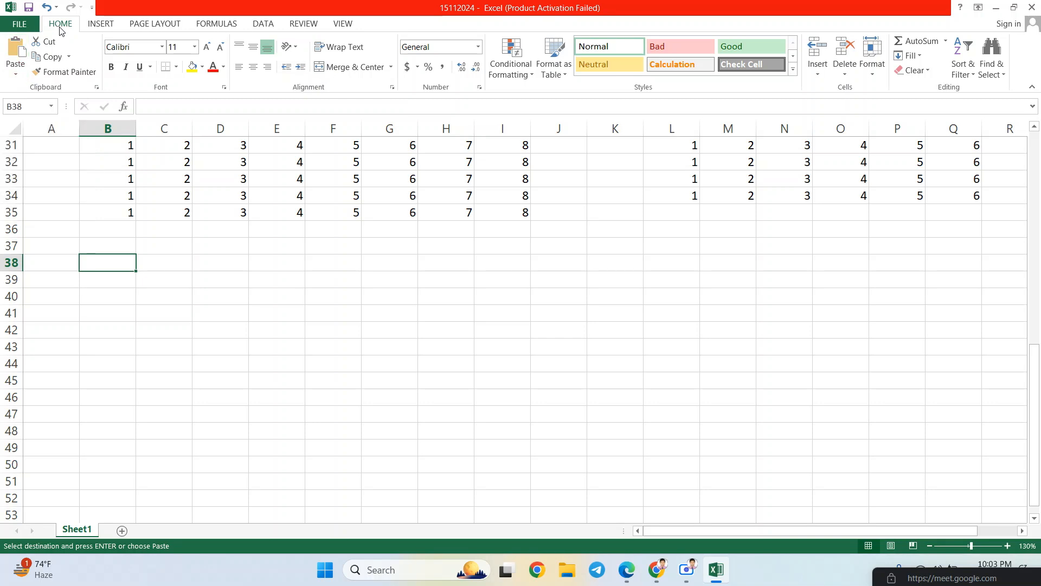
left_click(70, 57)
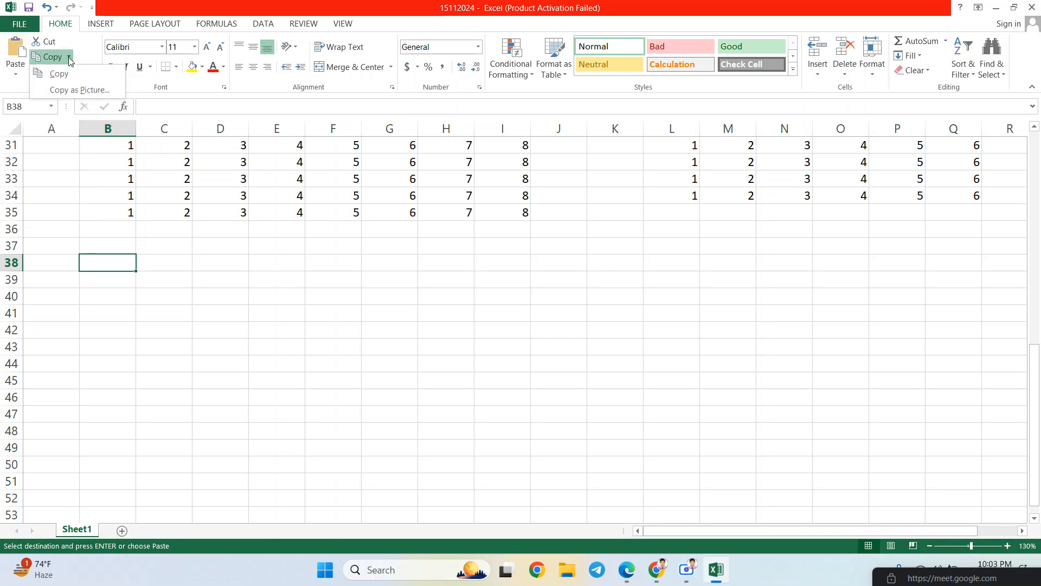
- Select the entire worksheet with Select All and delete all cell contents
left_click(70, 59)
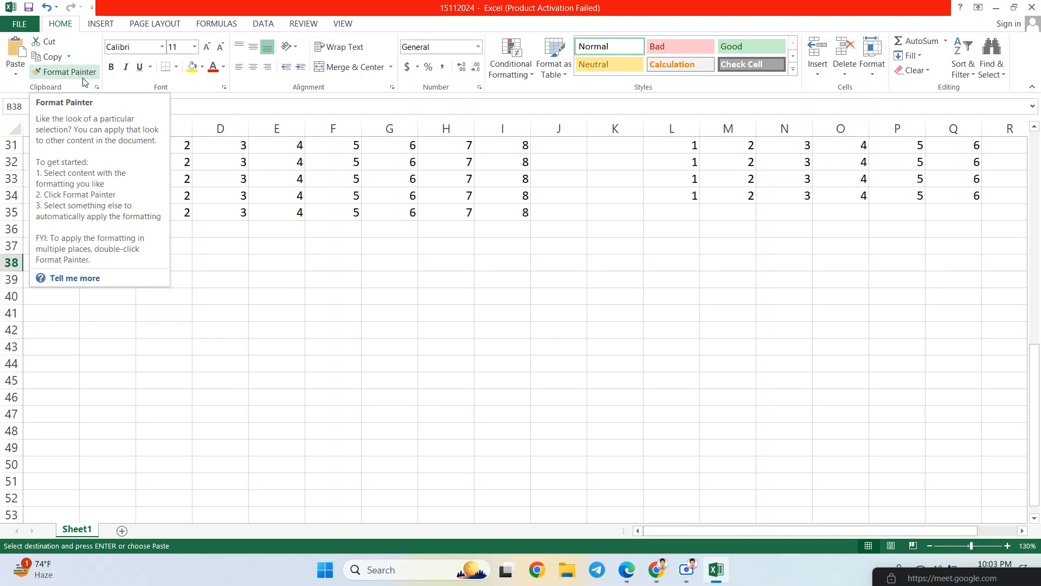
scroll(279, 261, "up", 6)
double_click(218, 281)
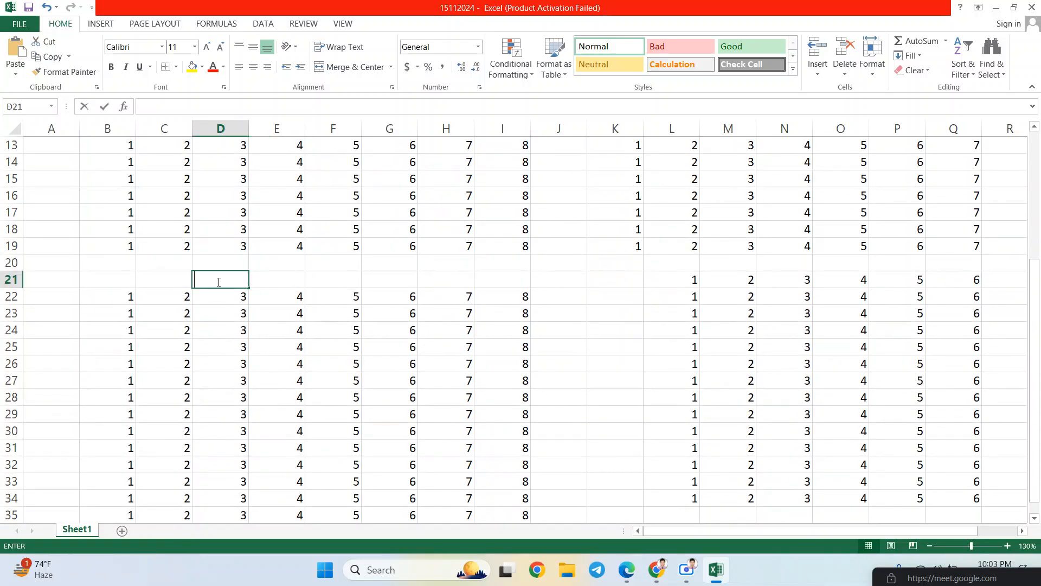
left_click(140, 246)
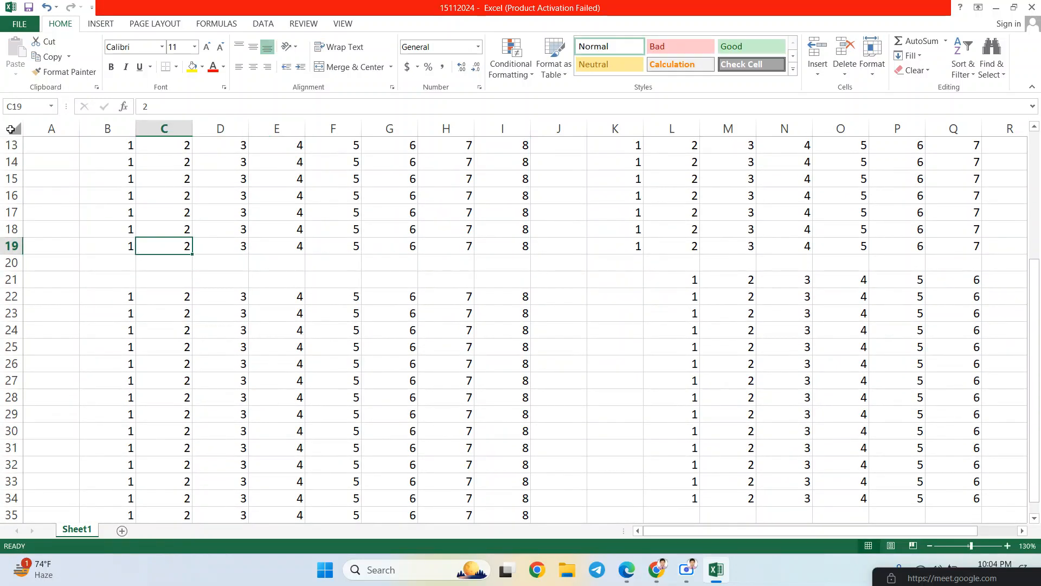
left_click(9, 130)
key("Delete")
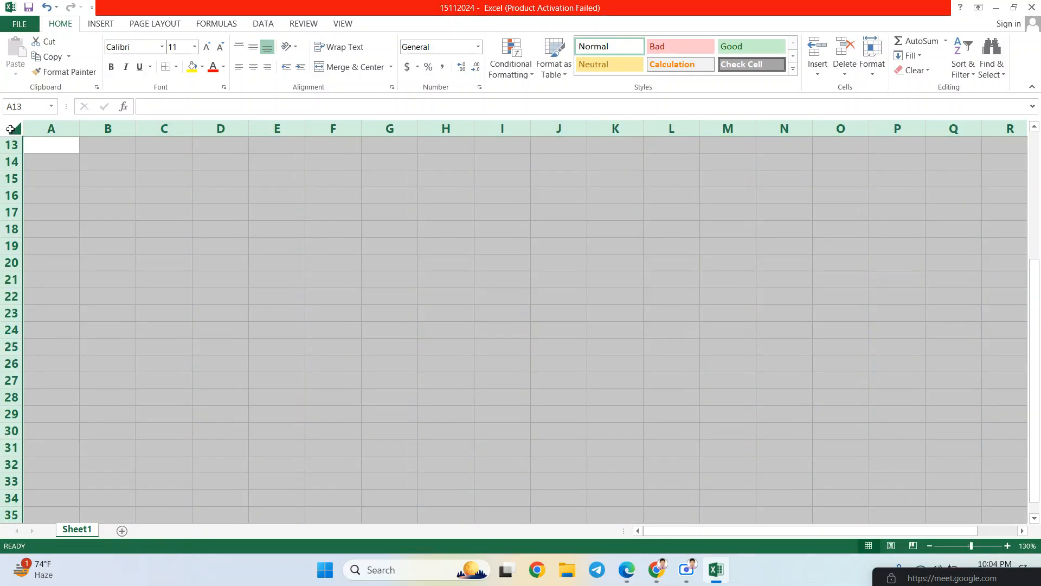
left_click(207, 232)
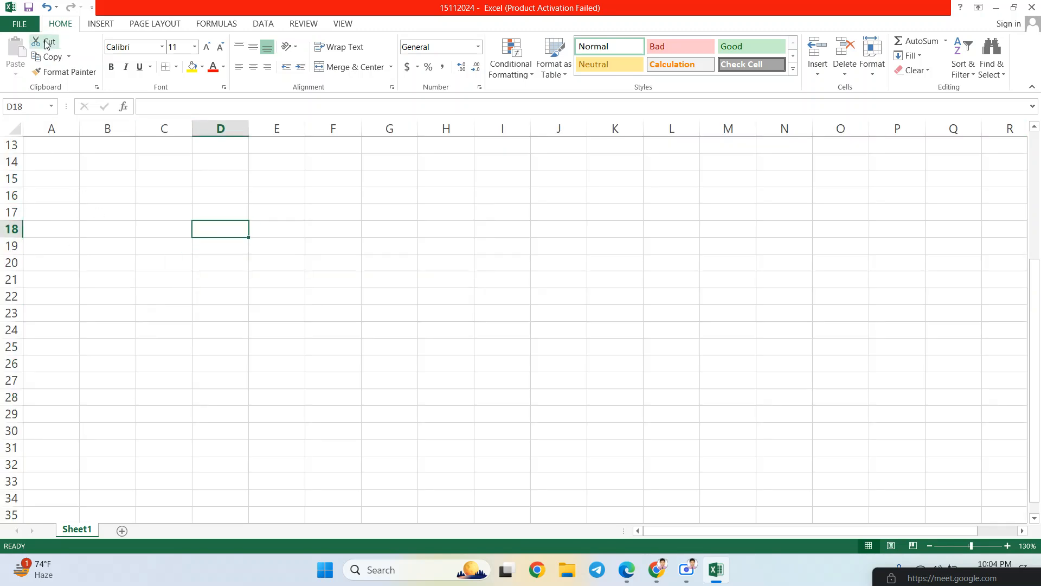
left_click(193, 241)
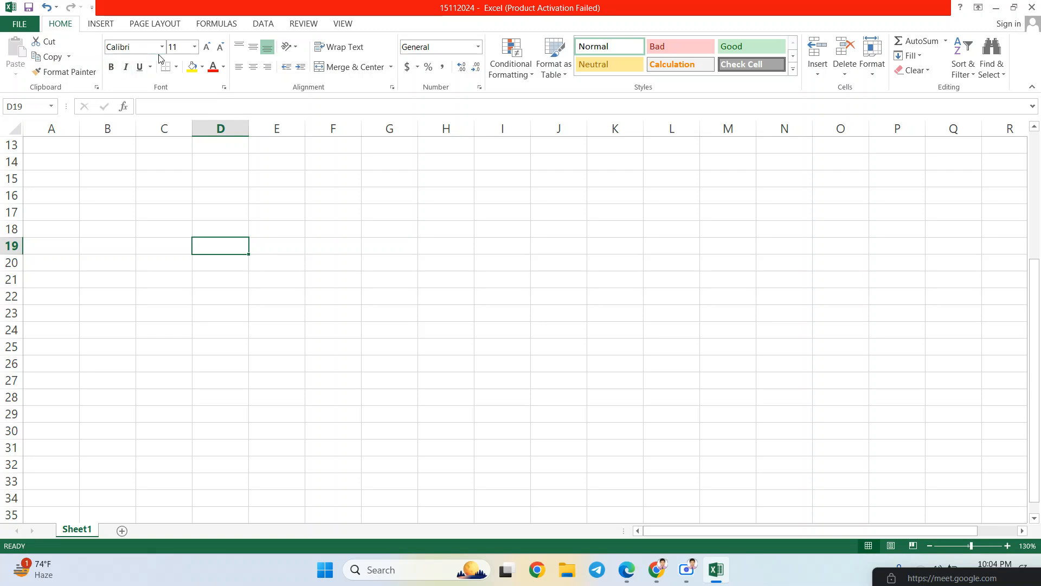
left_click(145, 251)
left_click(120, 252)
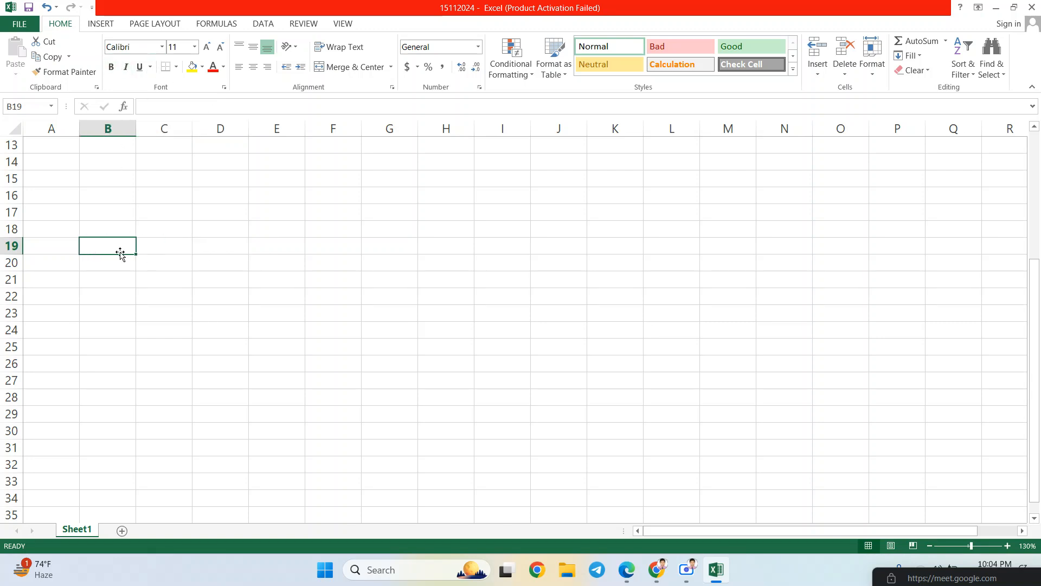
left_click(162, 48)
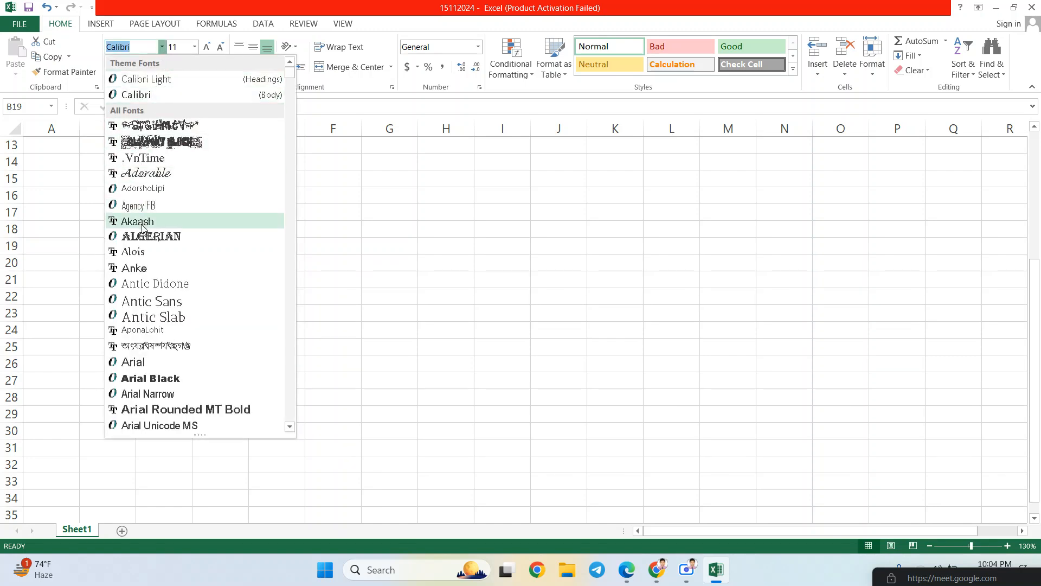
left_click(151, 46)
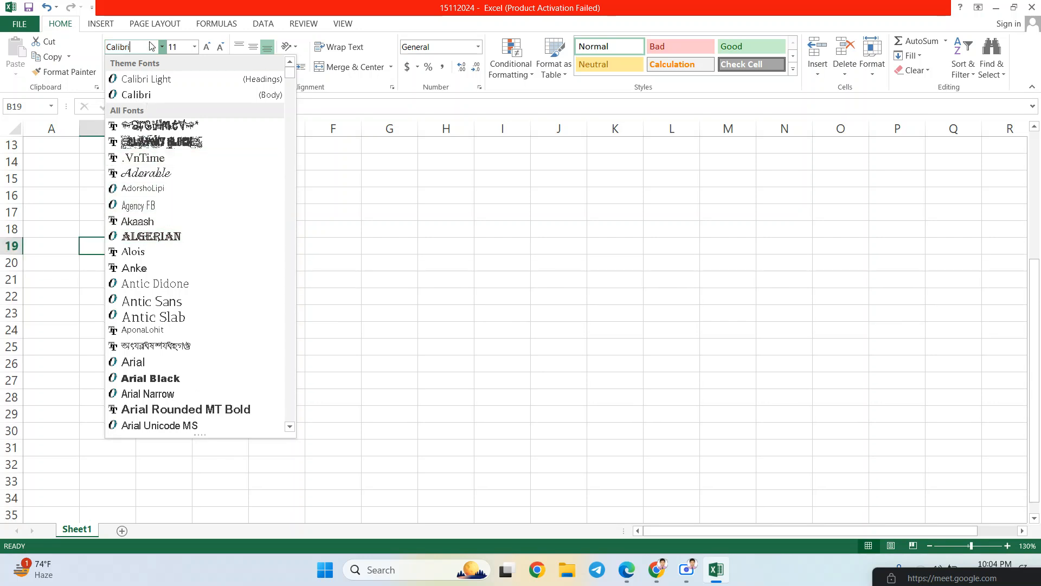
left_click(367, 276)
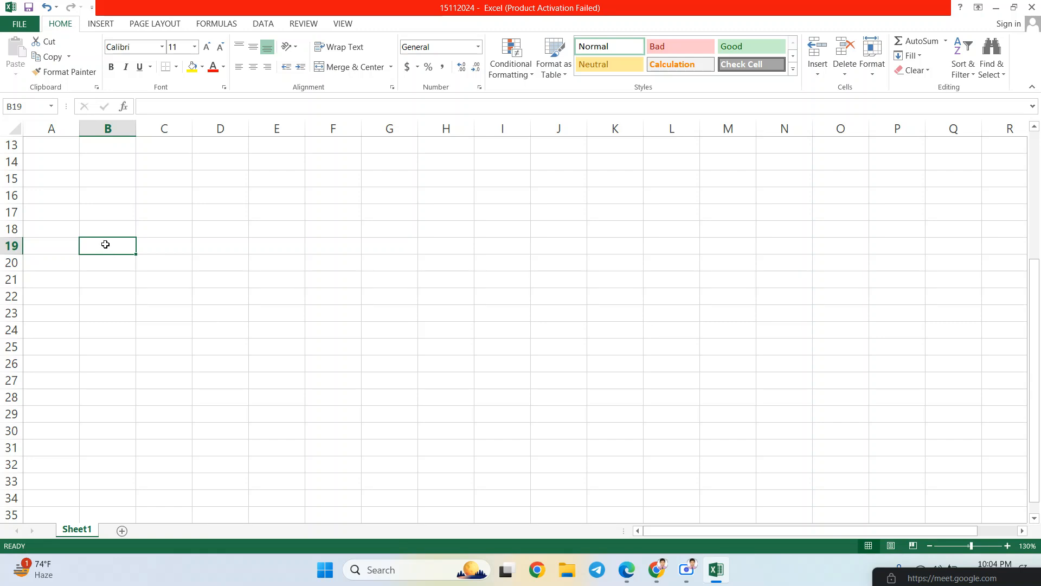
- Type SL, NAME, DEDIGNATION, JOB ID and BASIC SALARY into cells B19 through F19
type("SL")
key("Tab")
type("NAME")
key("Tab")
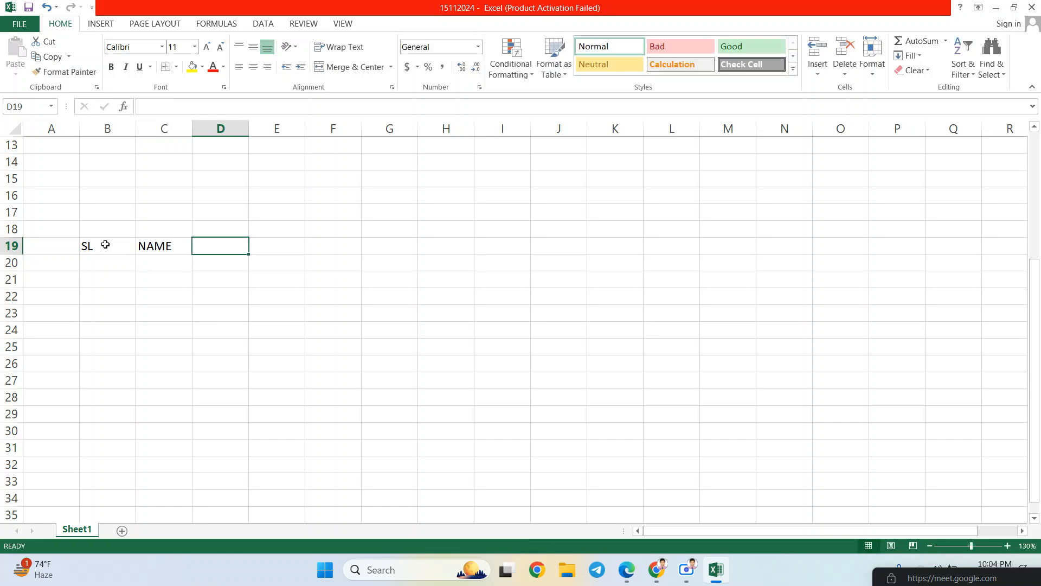
type("DEDIGNATION")
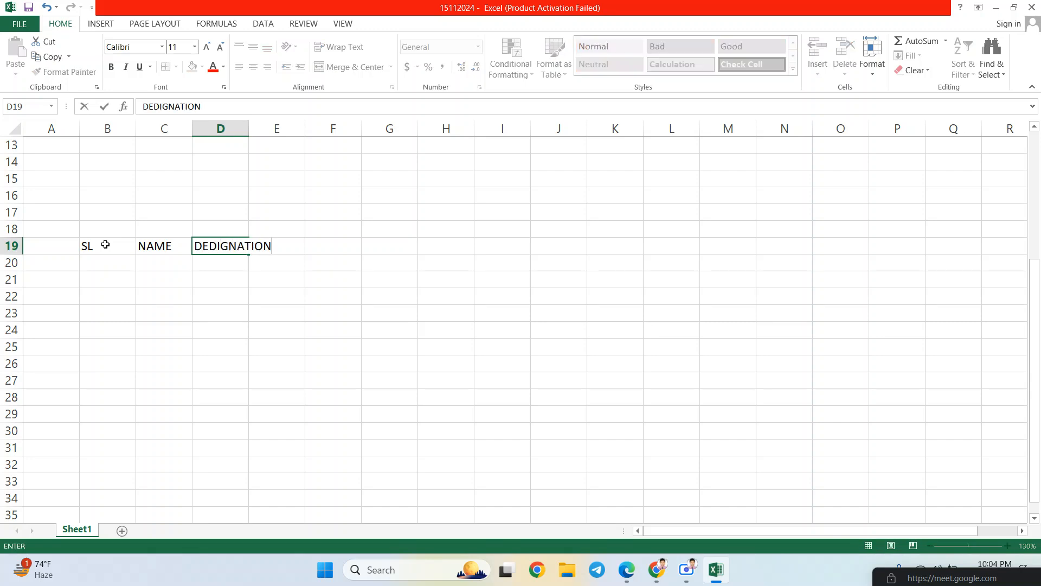
key("Tab")
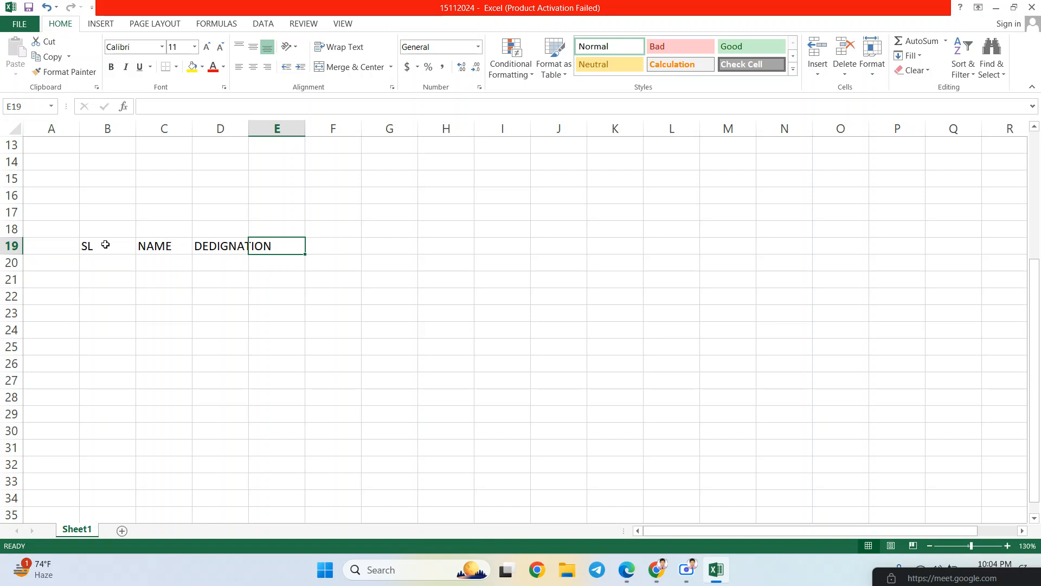
type("J")
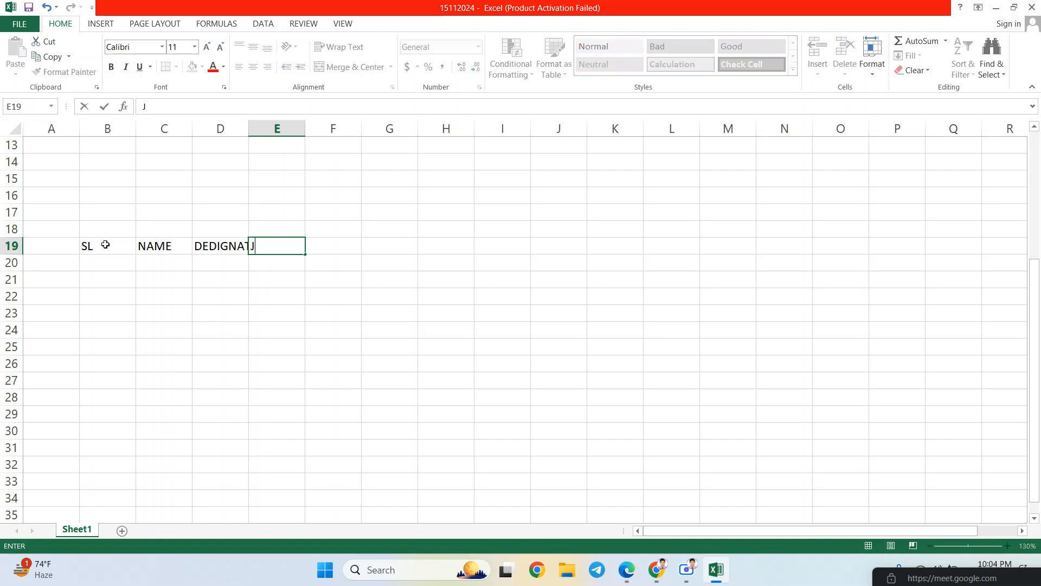
type("OB ID")
key("Tab")
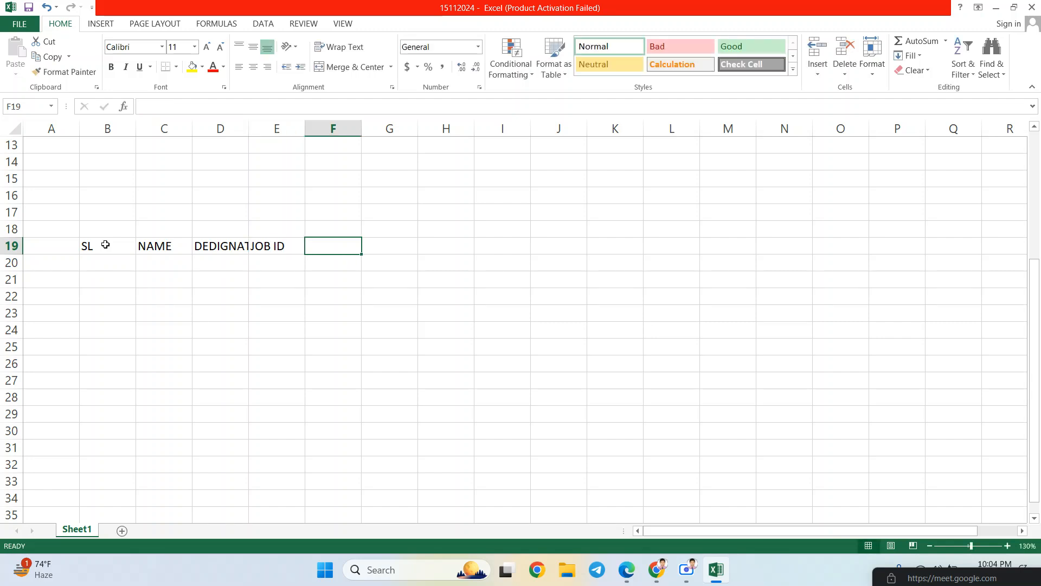
type("BA")
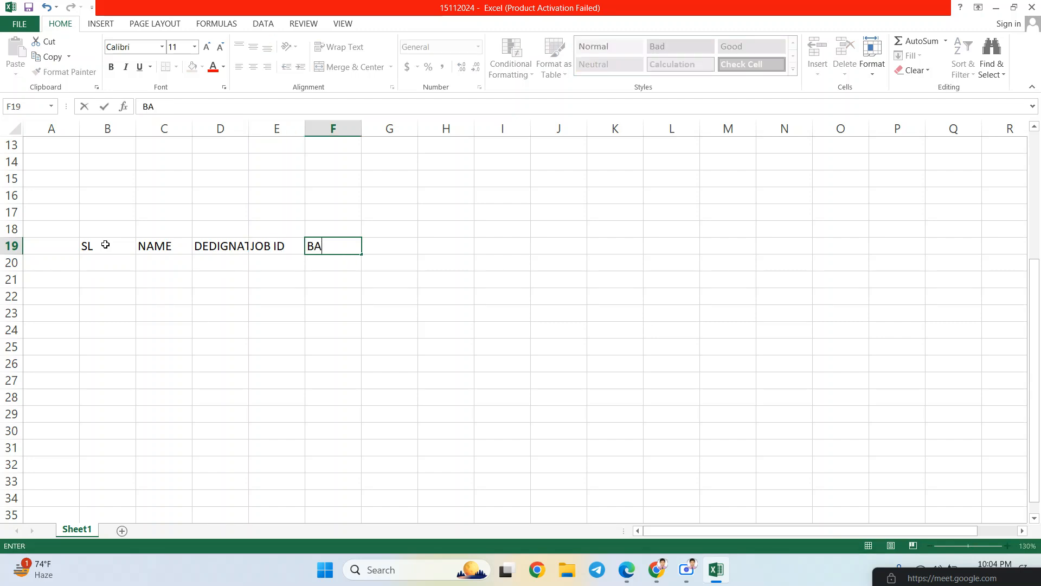
type("SIC SALARY")
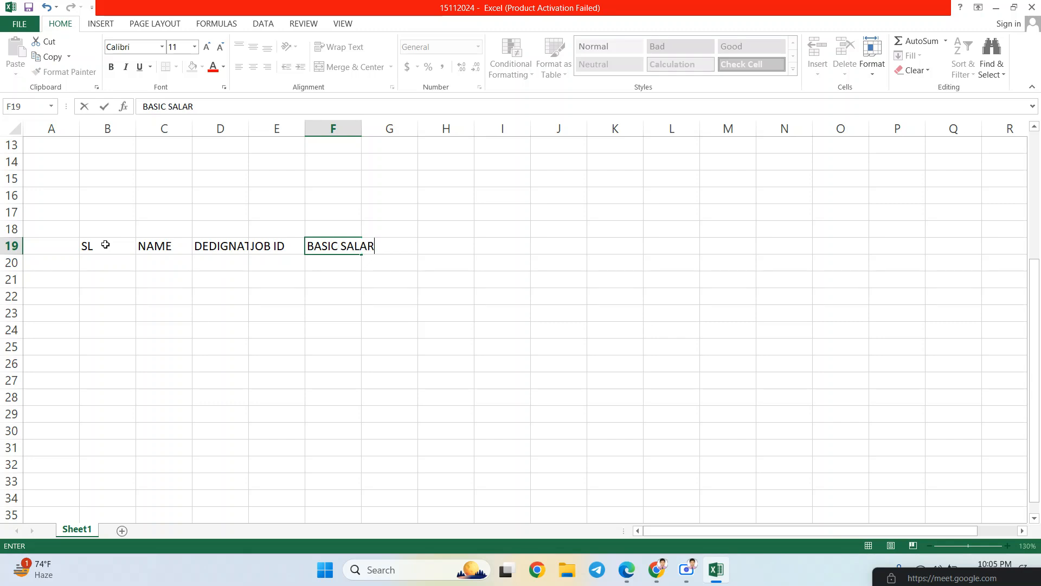
key("Tab")
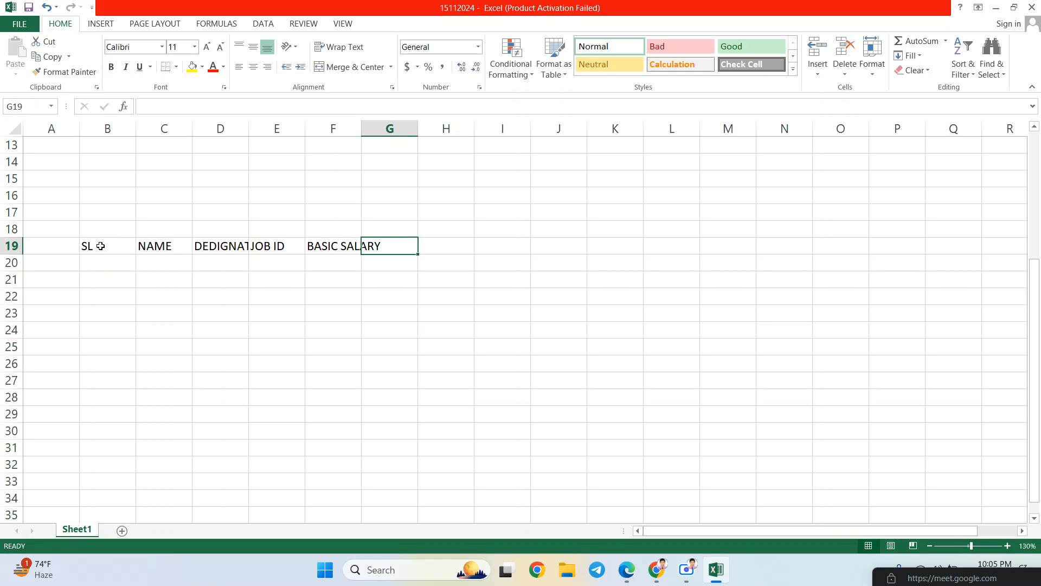
- Apply the Tekton Pro font to the header cells B19:G19
left_click(90, 245)
left_click_drag(90, 245, 400, 241)
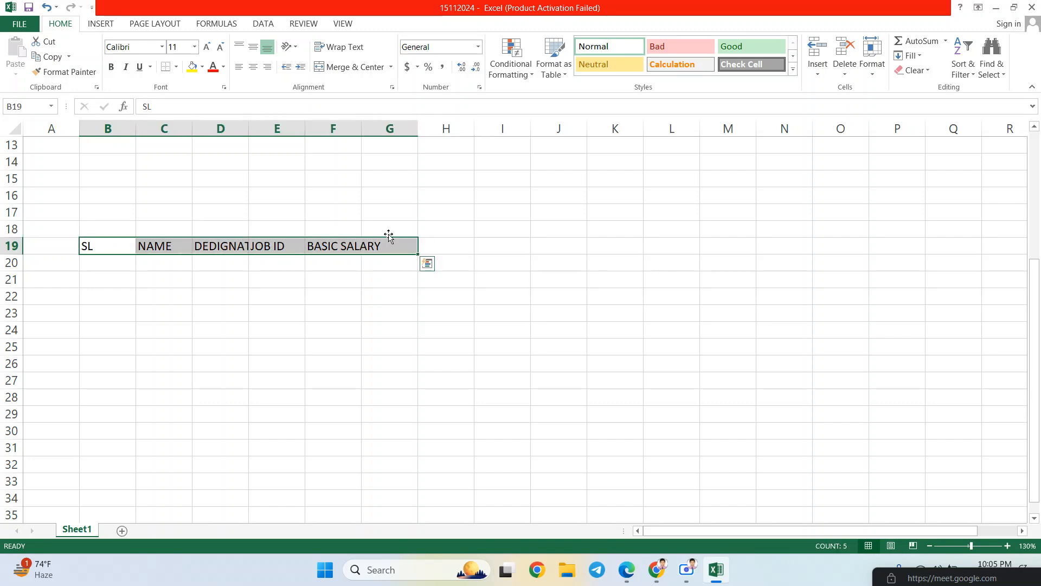
left_click(162, 47)
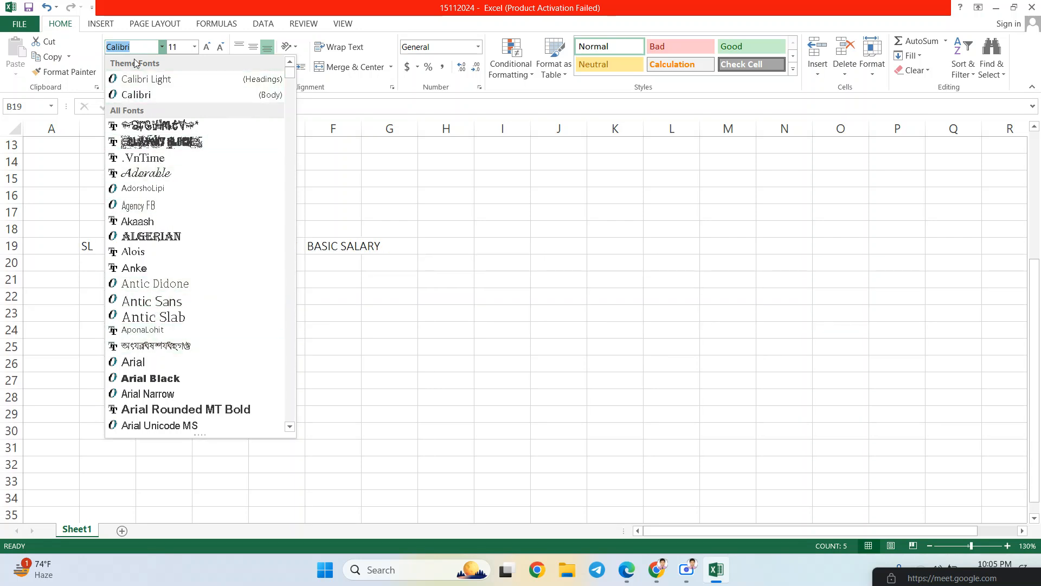
type("ti")
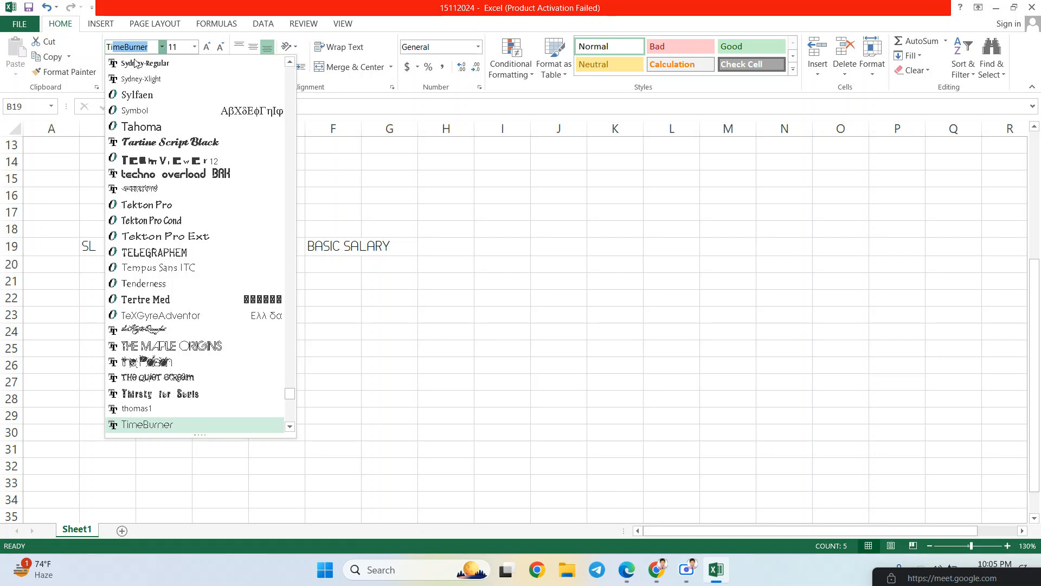
type("n")
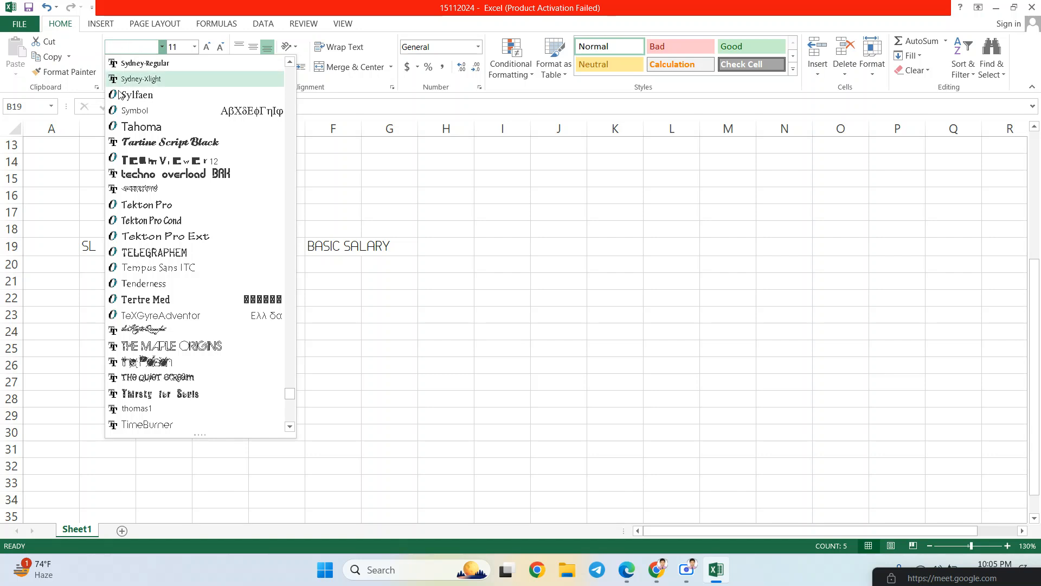
left_click(158, 210)
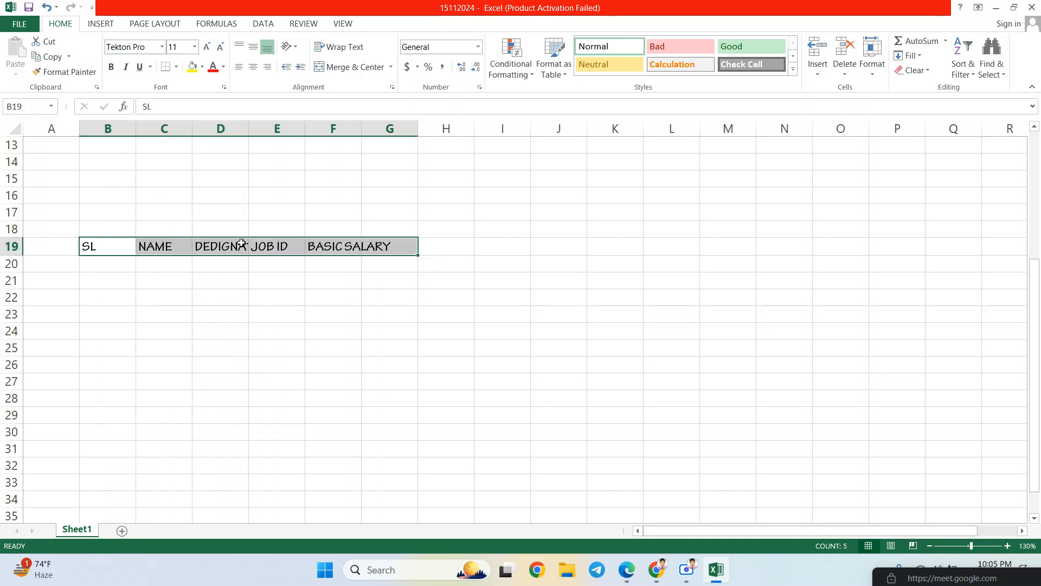
left_click(166, 246)
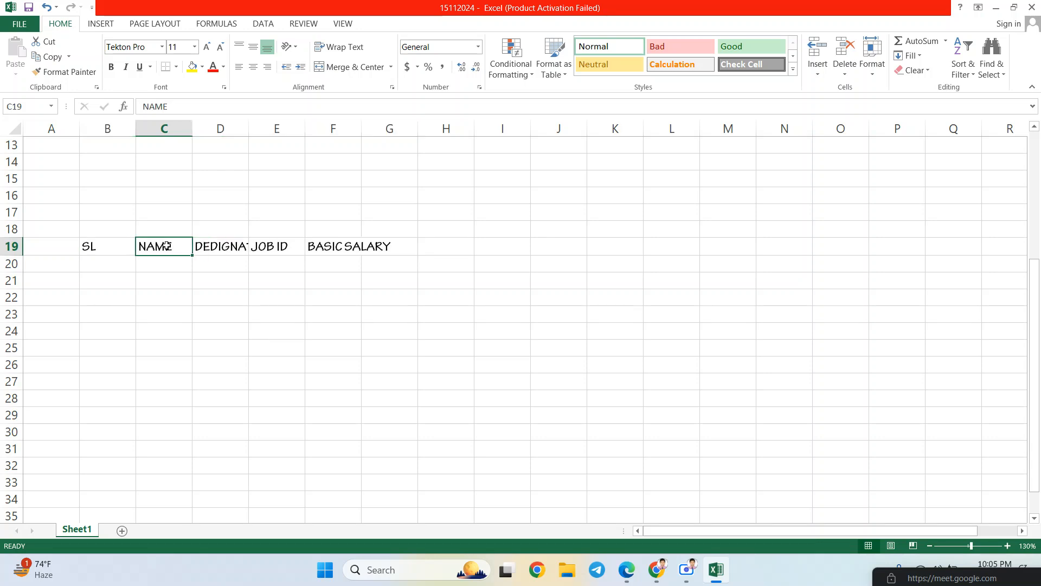
- AutoFit columns B, C, D, E and F to their row 19 headers
left_click(118, 246)
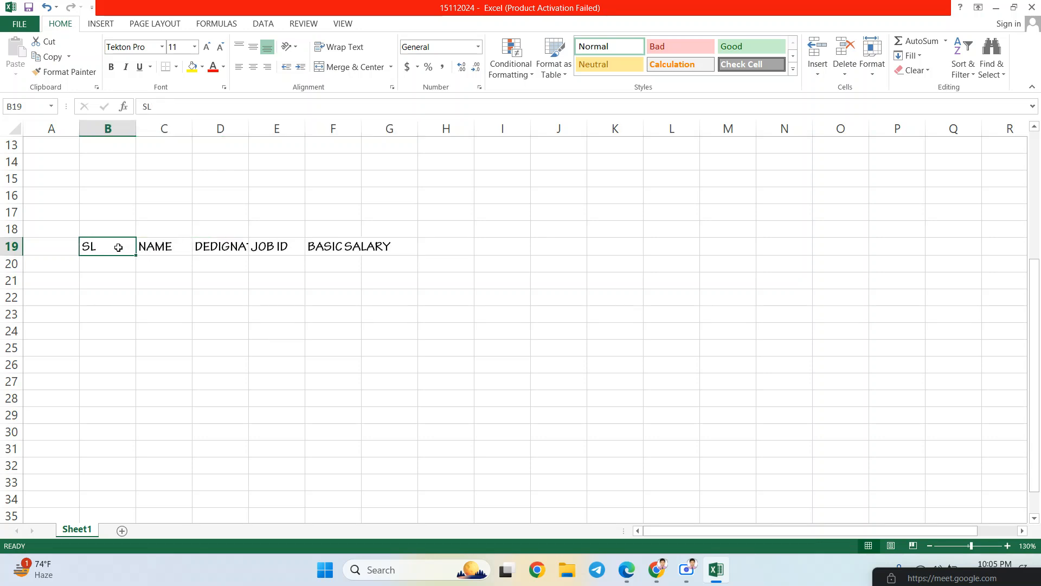
left_click(224, 244)
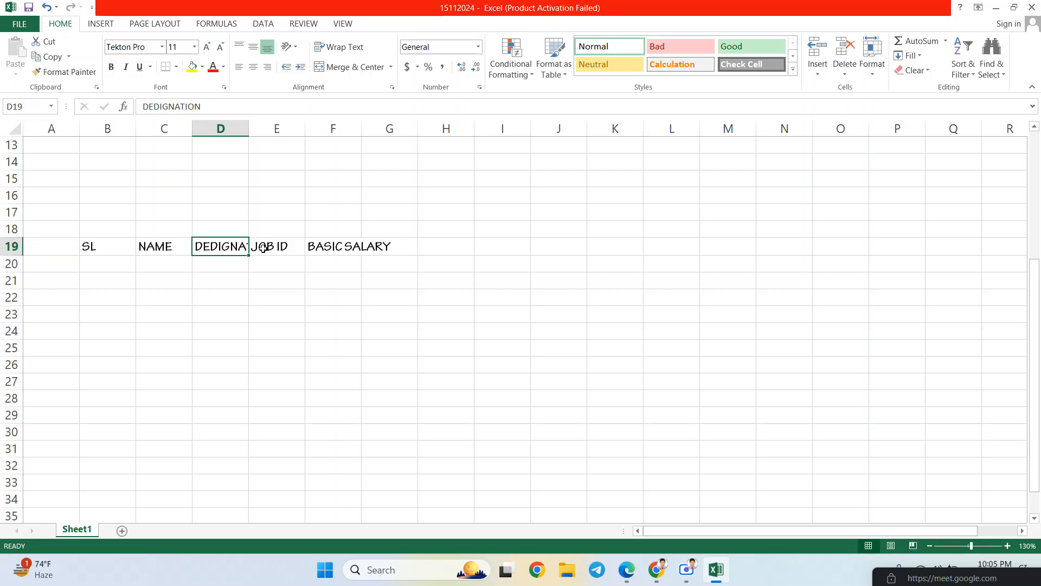
left_click(264, 248)
left_click(240, 248)
double_click(249, 129)
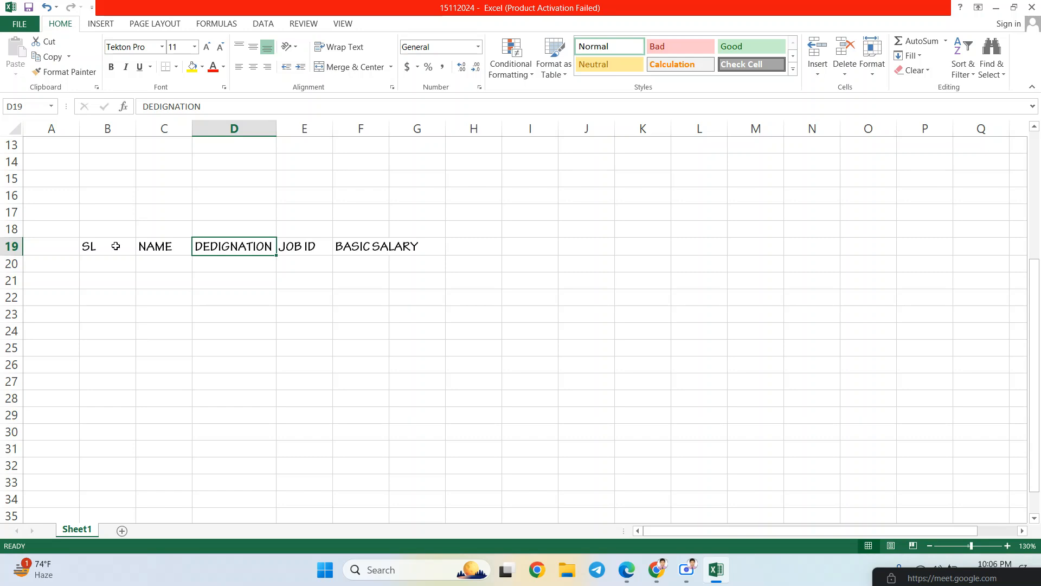
double_click(136, 129)
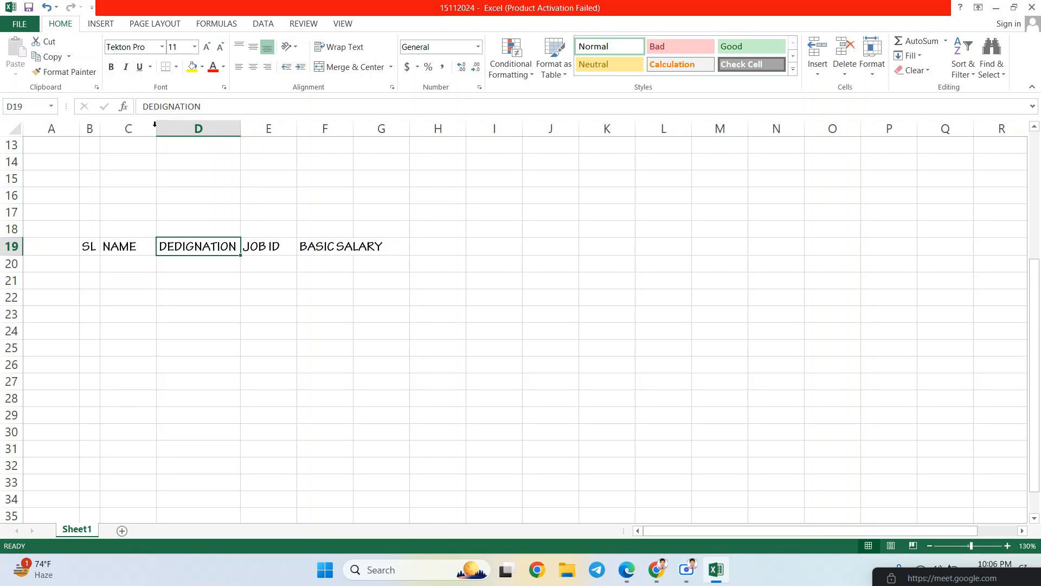
double_click(156, 127)
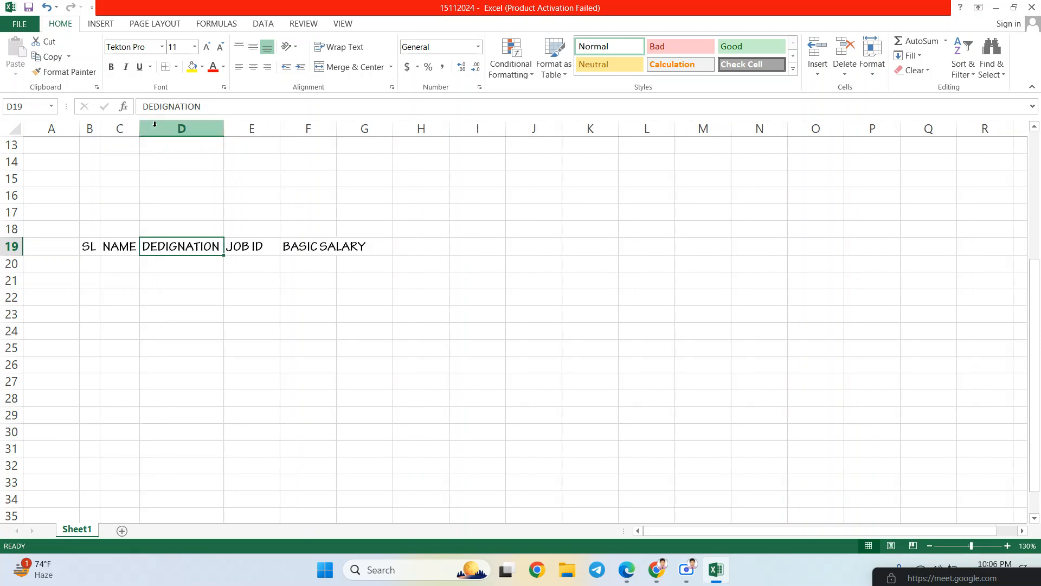
double_click(280, 126)
double_click(323, 128)
left_click_drag(86, 245, 327, 244)
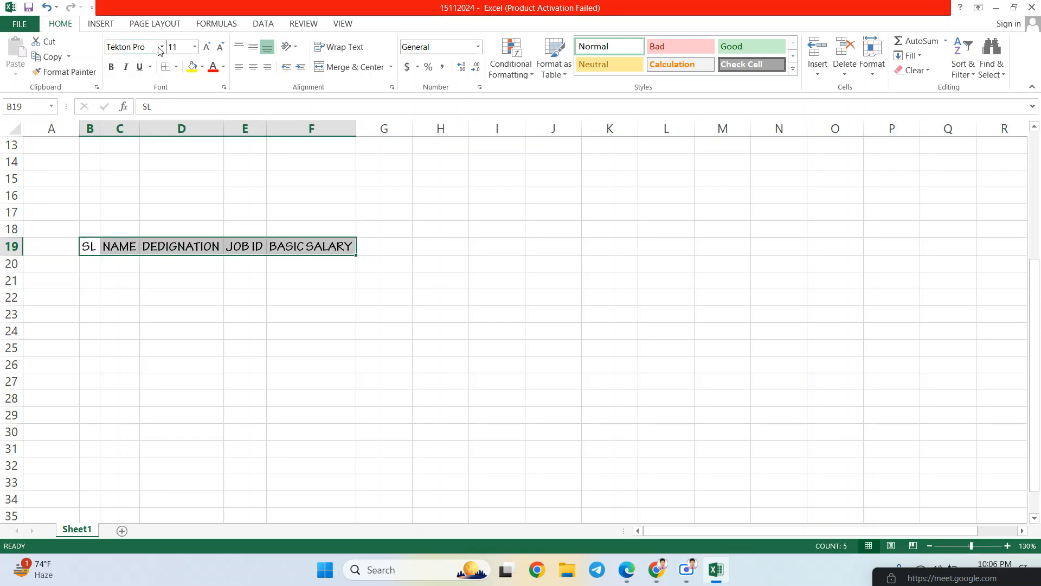
- Set the row 19 header font size to 15
left_click(177, 49)
type("1")
key("Return")
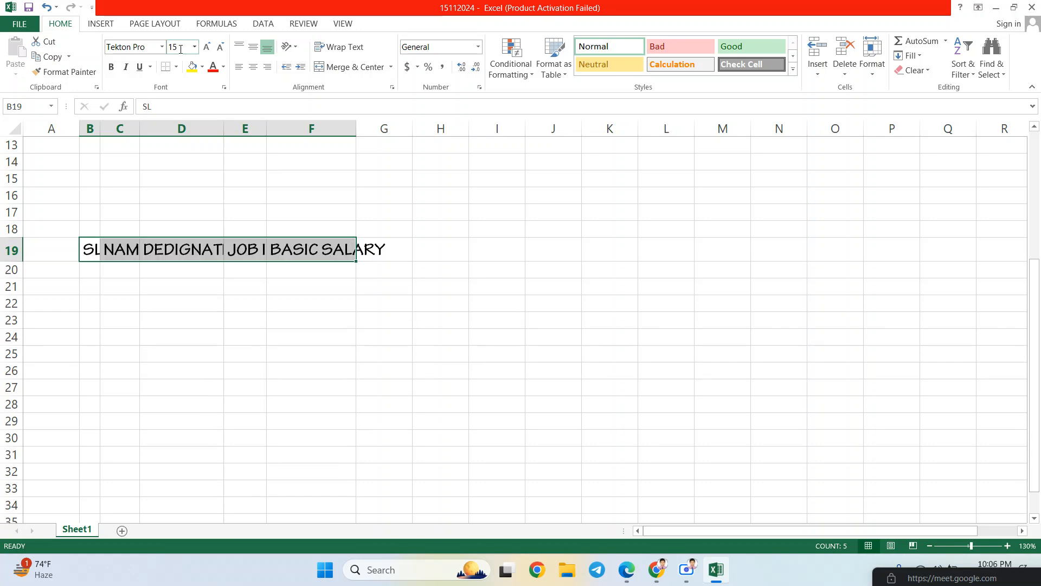
left_click(415, 251)
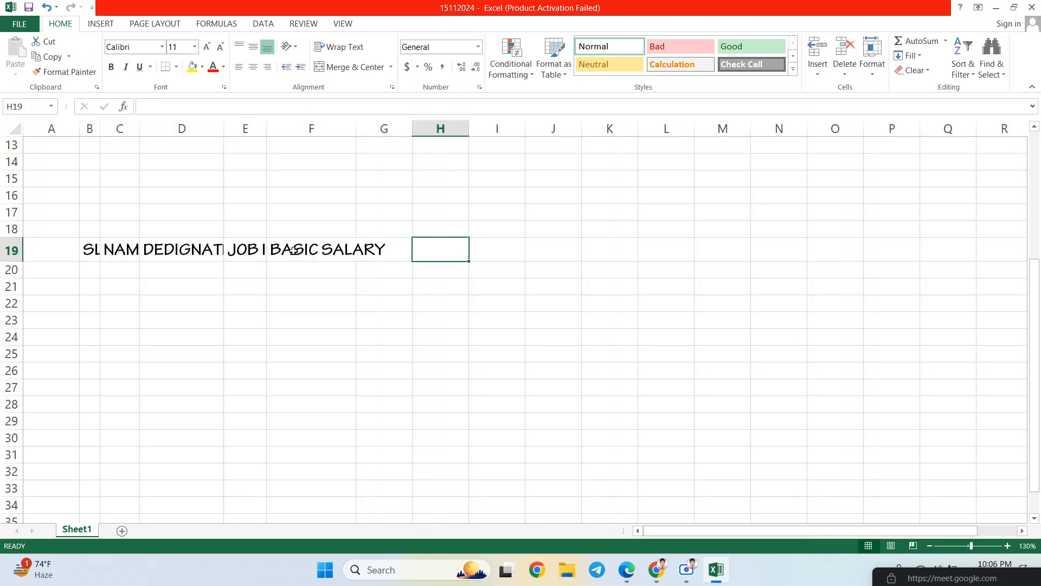
- Widen columns B through F so the size-15 headers fit, especially BASIC SALARY
left_click_drag(97, 133, 159, 129)
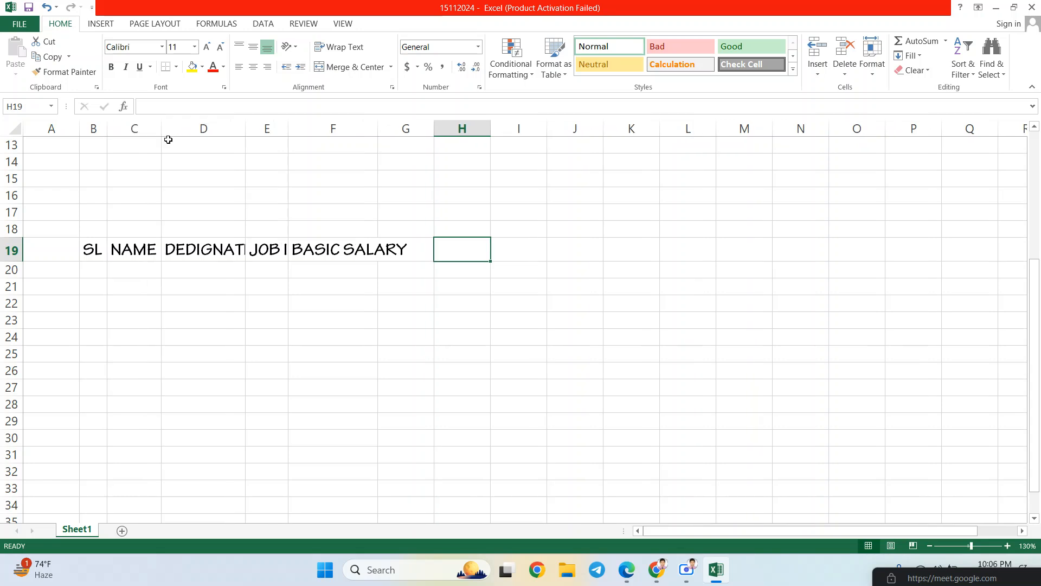
left_click_drag(246, 130, 276, 131)
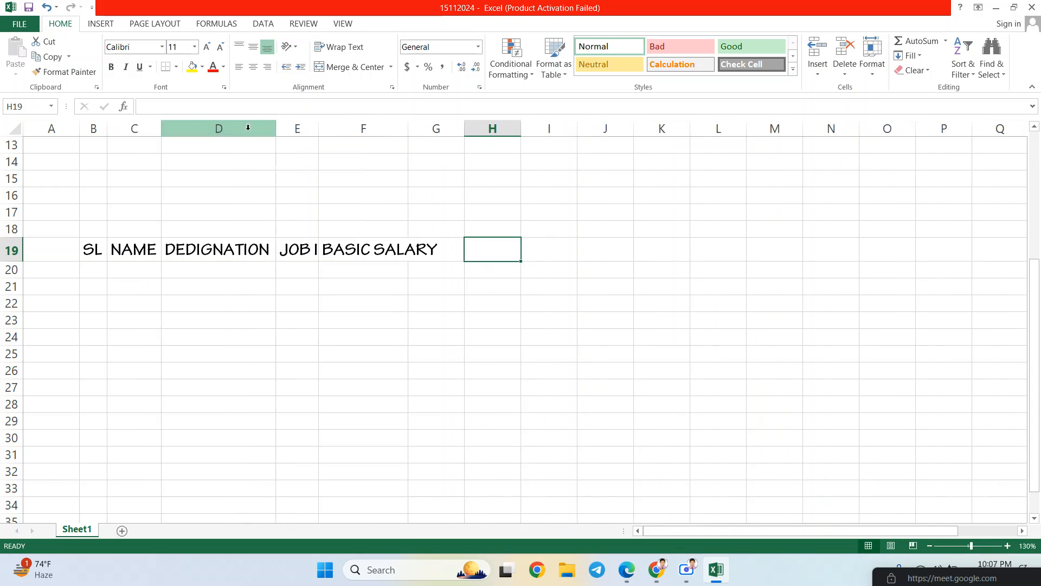
double_click(318, 122)
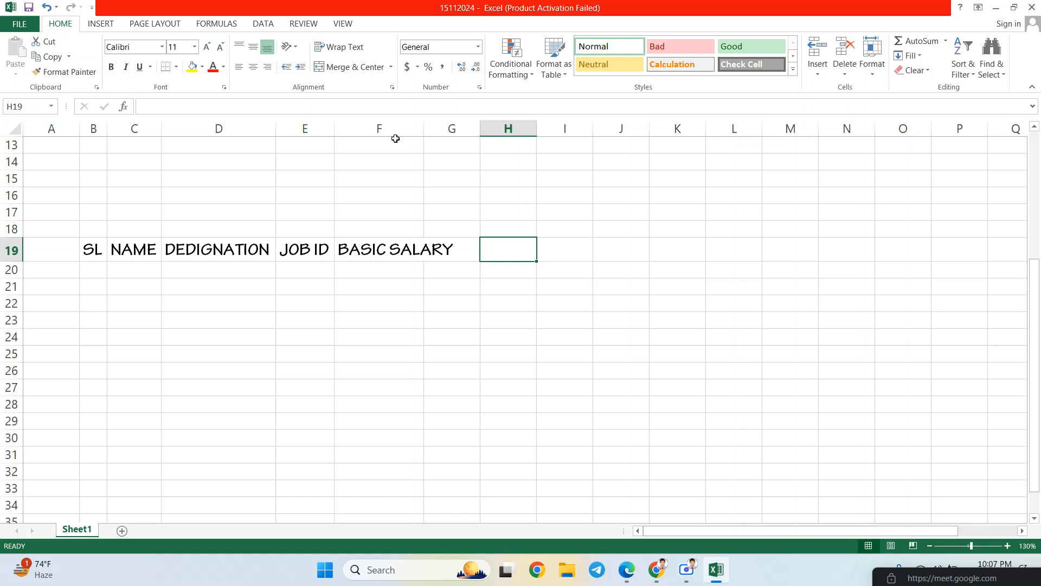
double_click(425, 123)
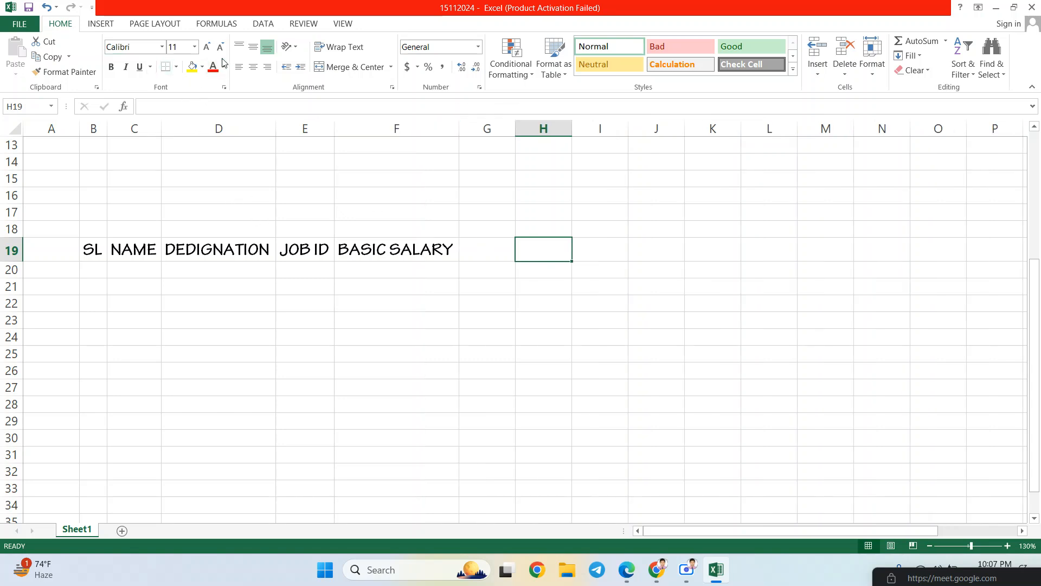
left_click_drag(99, 255, 384, 252)
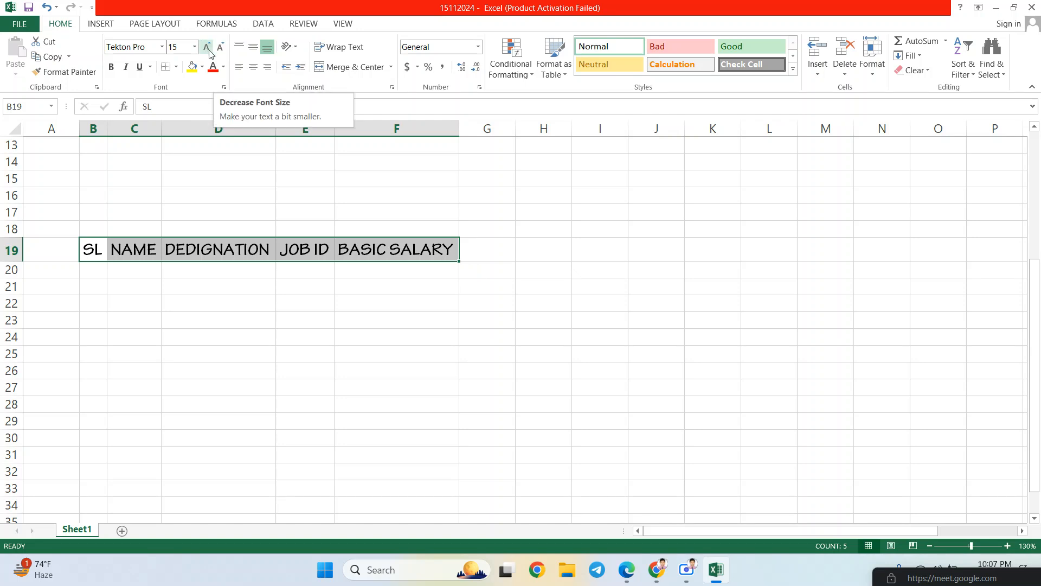
- Adjust the header font size up once, then down to 14
left_click(208, 49)
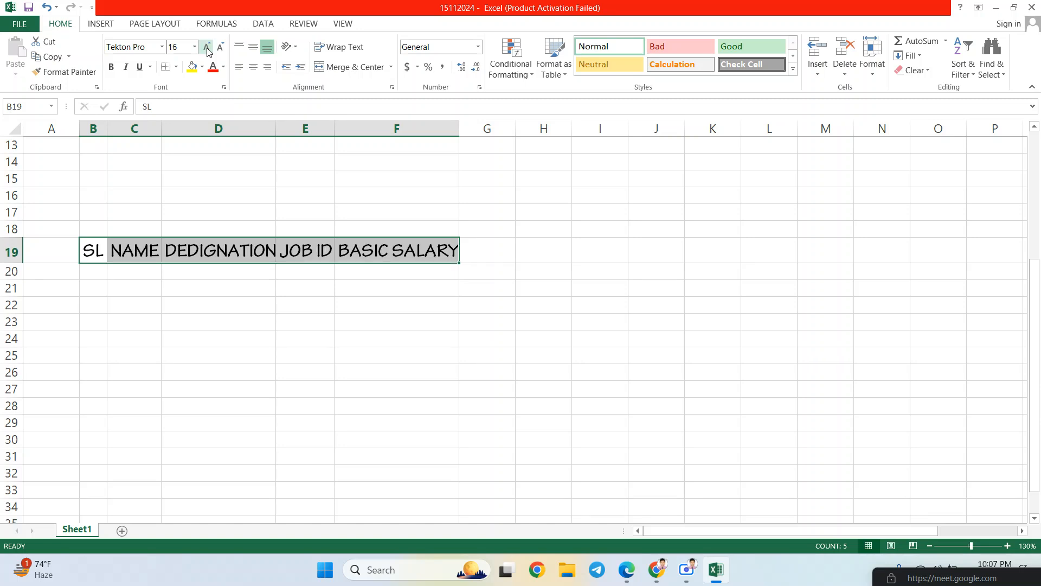
left_click(221, 51)
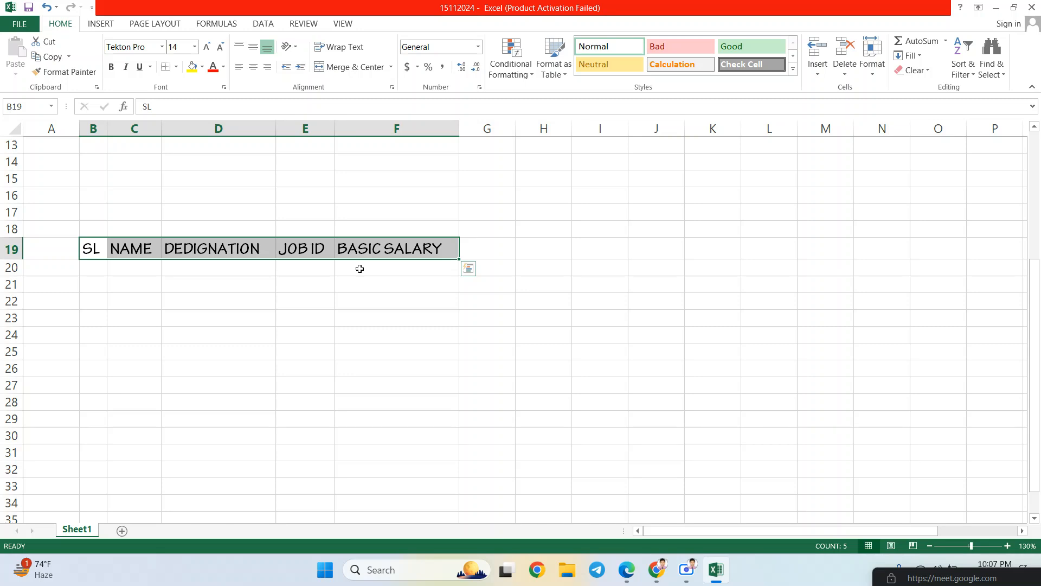
key("ctrl+bracketright")
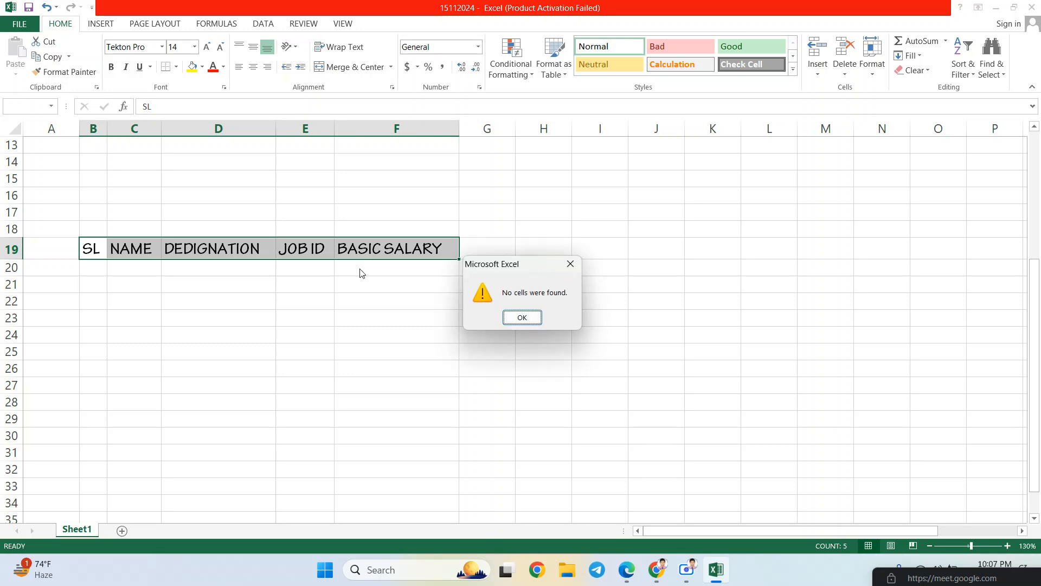
- Dismiss the 'No cells were found.' alert and reselect the SL cell B19
left_click(522, 318)
left_click(92, 249)
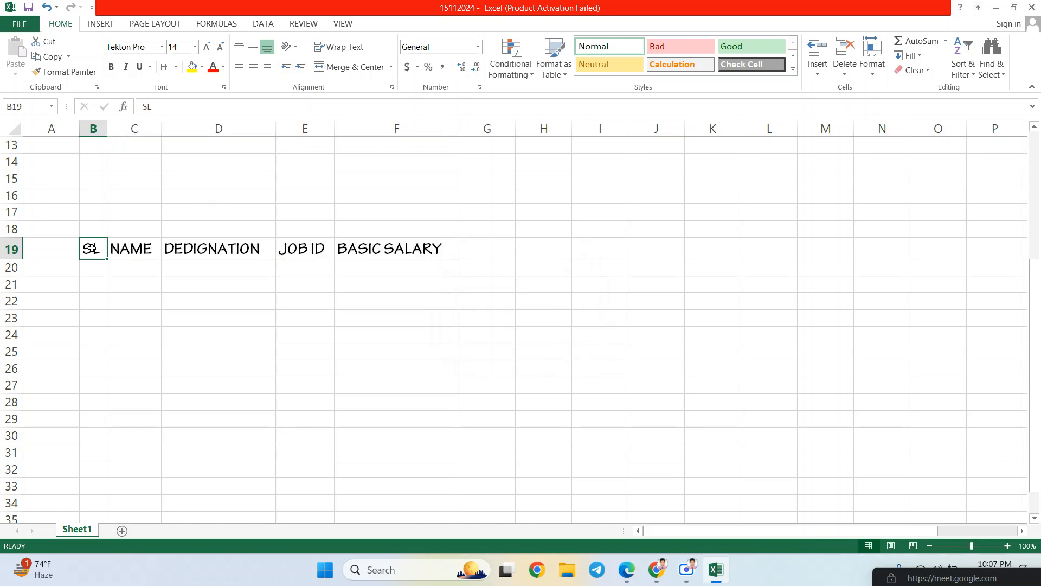
double_click(91, 248)
double_click(93, 248)
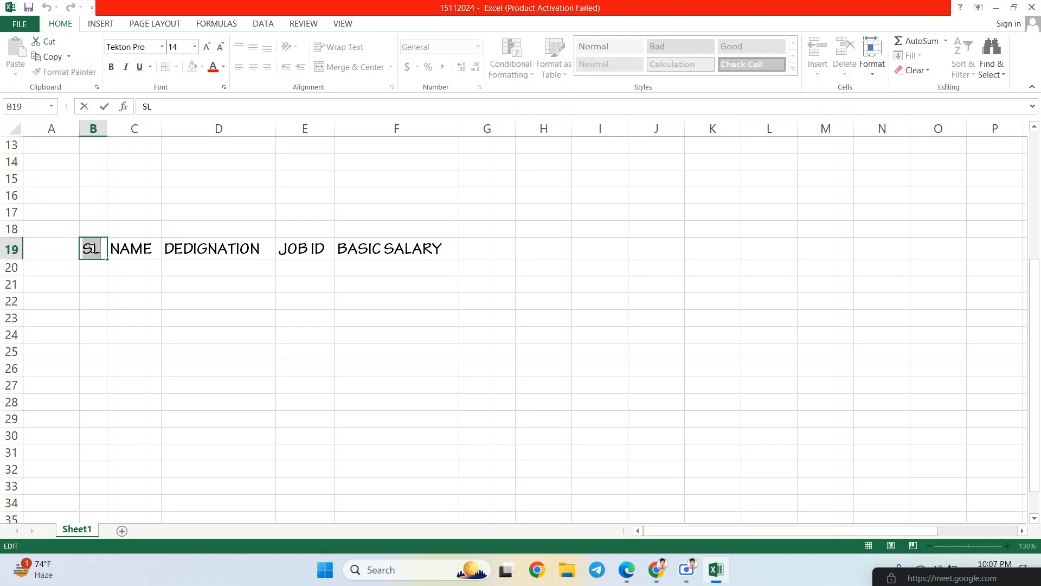
left_click(152, 248)
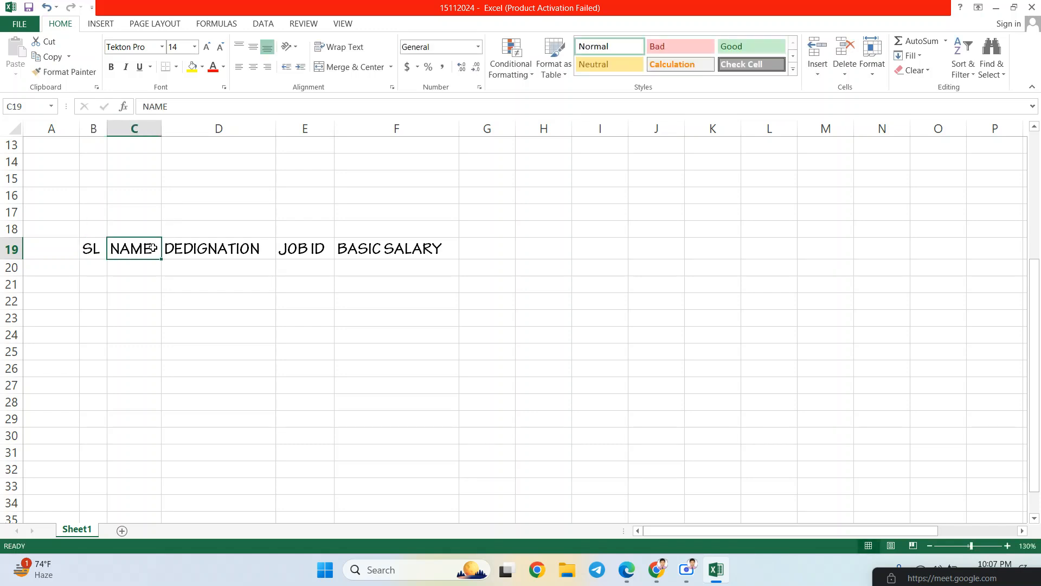
left_click(9, 248)
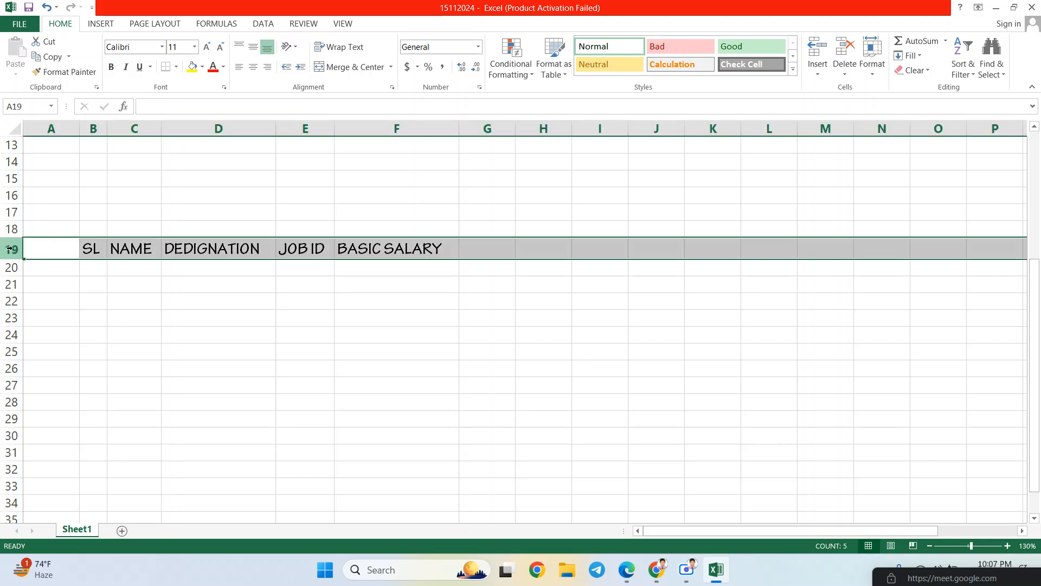
left_click(89, 249)
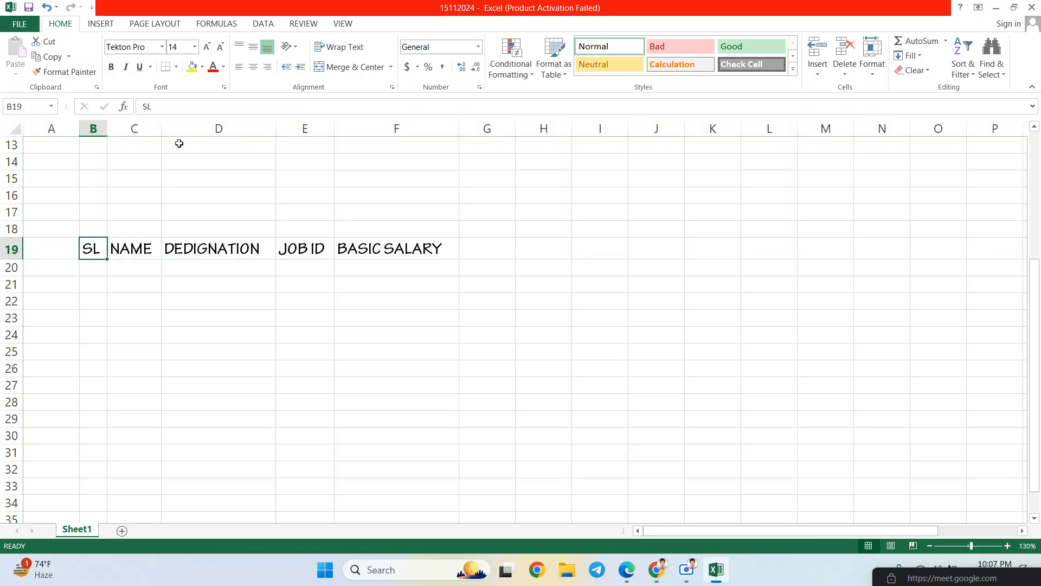
left_click(207, 48)
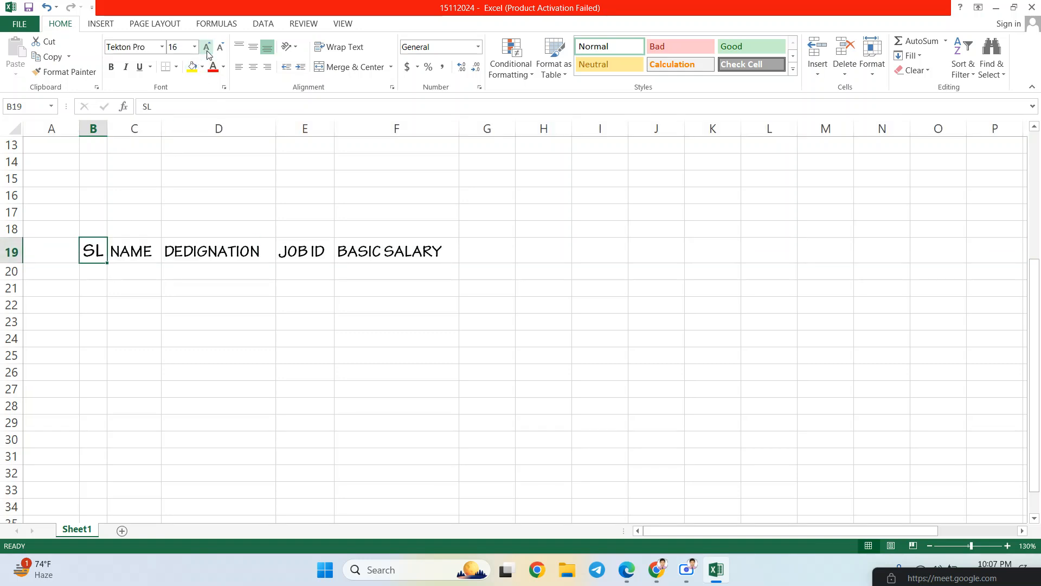
left_click(206, 48)
left_click(207, 48)
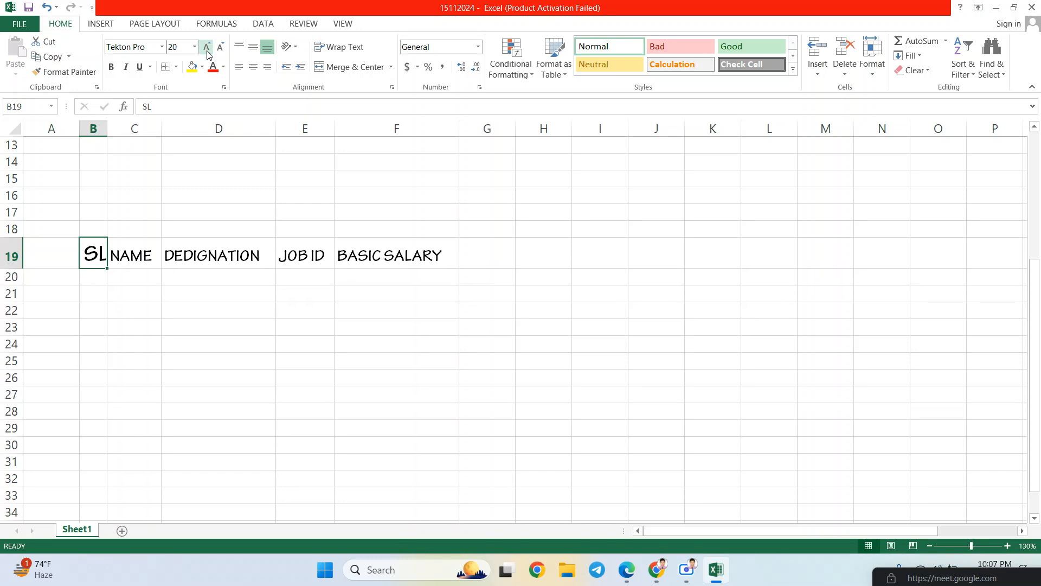
left_click(220, 48)
left_click(220, 48)
left_click(221, 48)
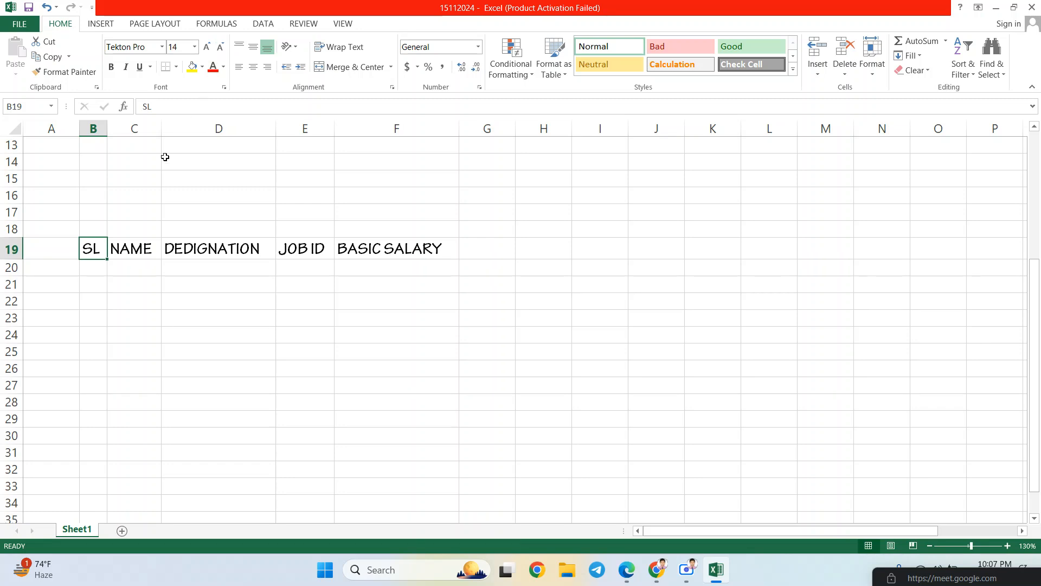
left_click(130, 248)
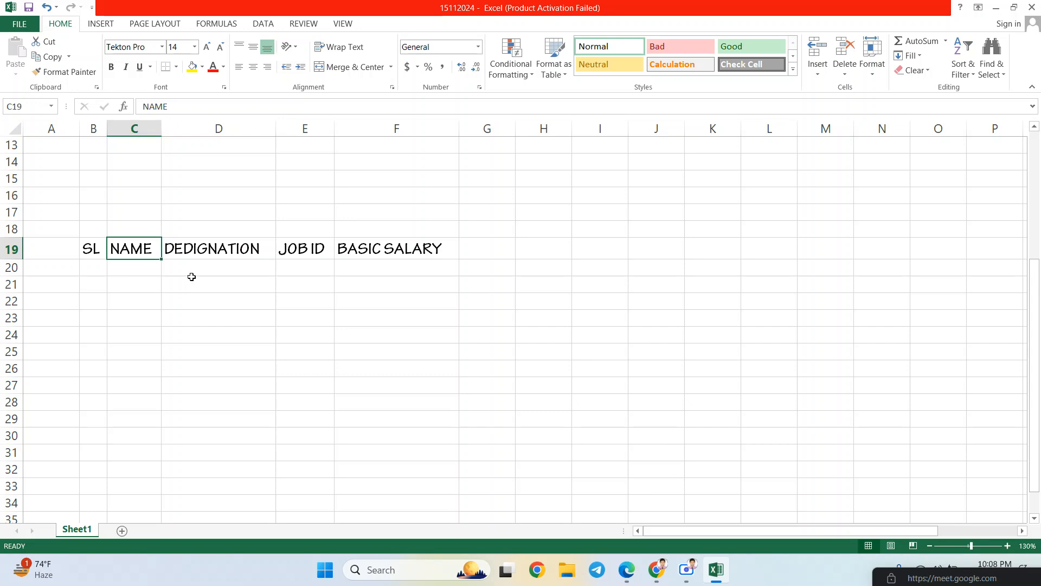
left_click(204, 263)
left_click(203, 249)
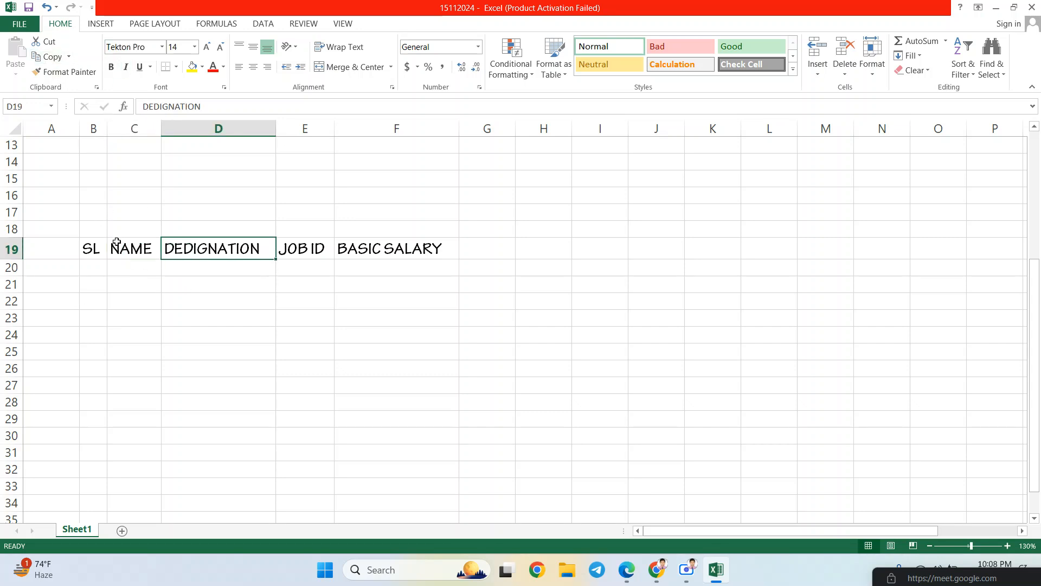
left_click(98, 249)
left_click(133, 252)
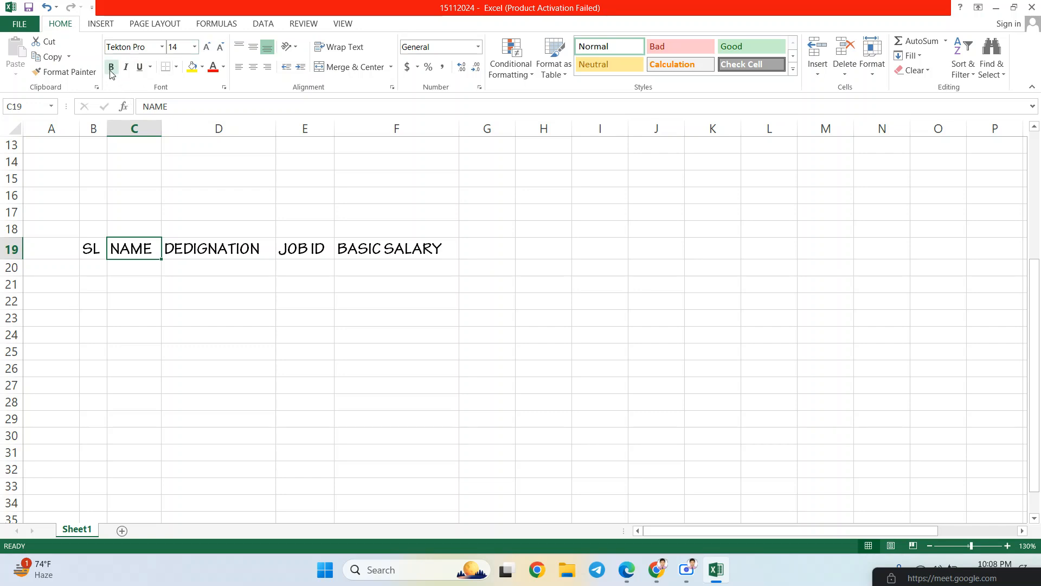
- Make the header cells B19:F19 bold
left_click_drag(101, 254, 379, 251)
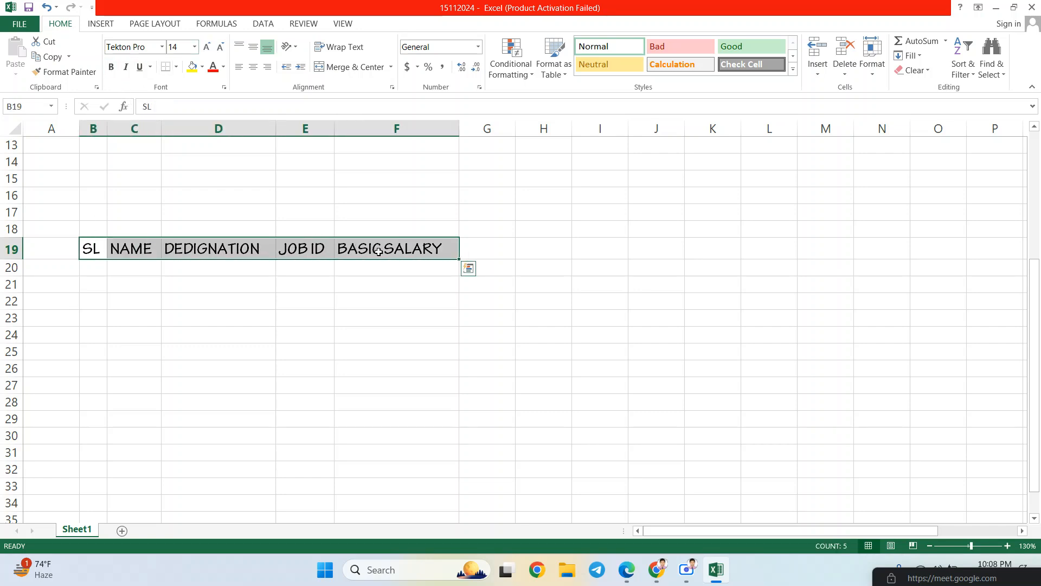
left_click(115, 72)
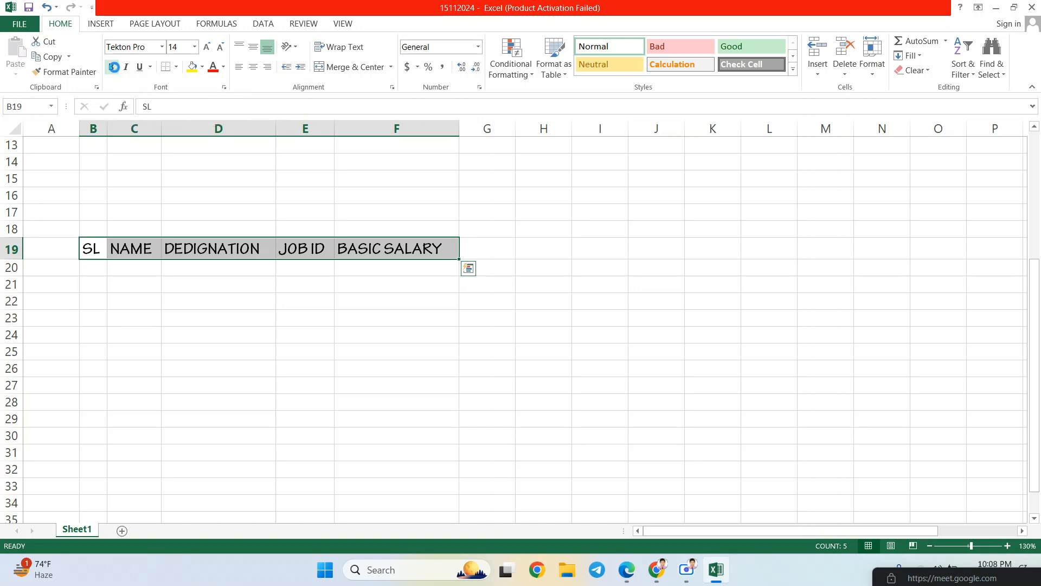
left_click(195, 249)
left_click_drag(83, 250, 400, 244)
- Italicise the row 19 headers and give them a double underline
left_click(126, 66)
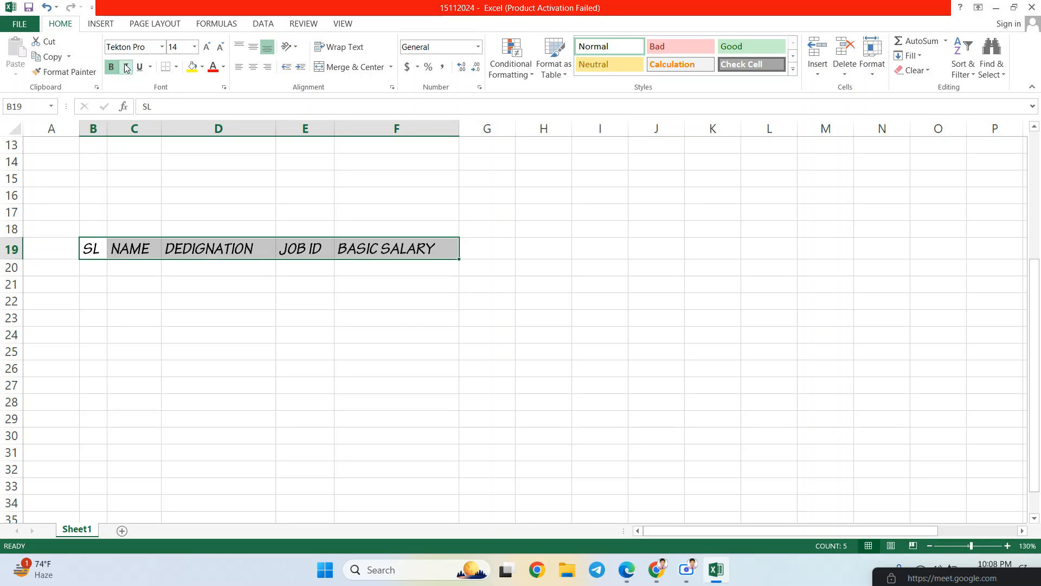
left_click(142, 67)
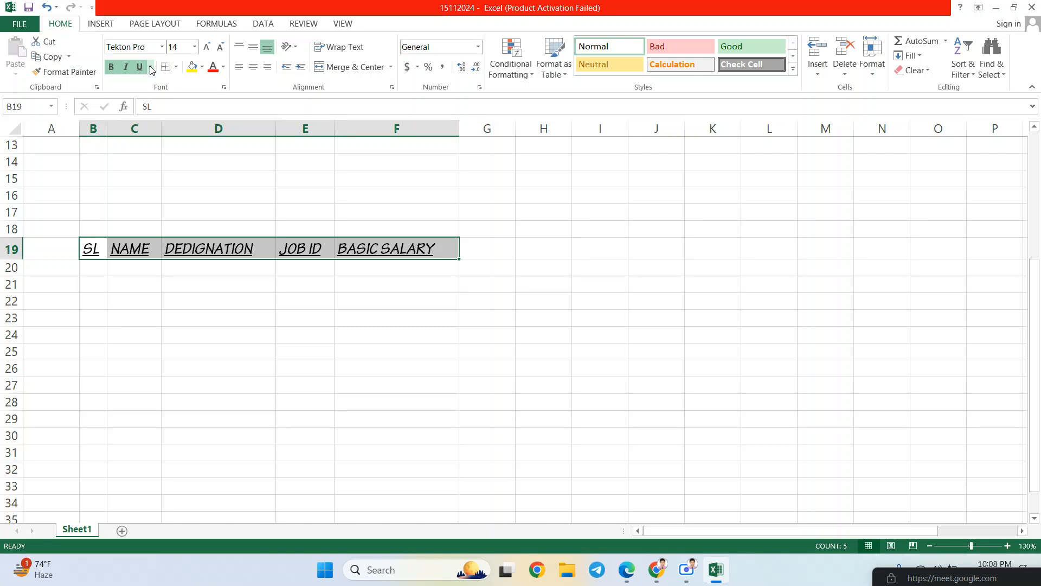
left_click(151, 67)
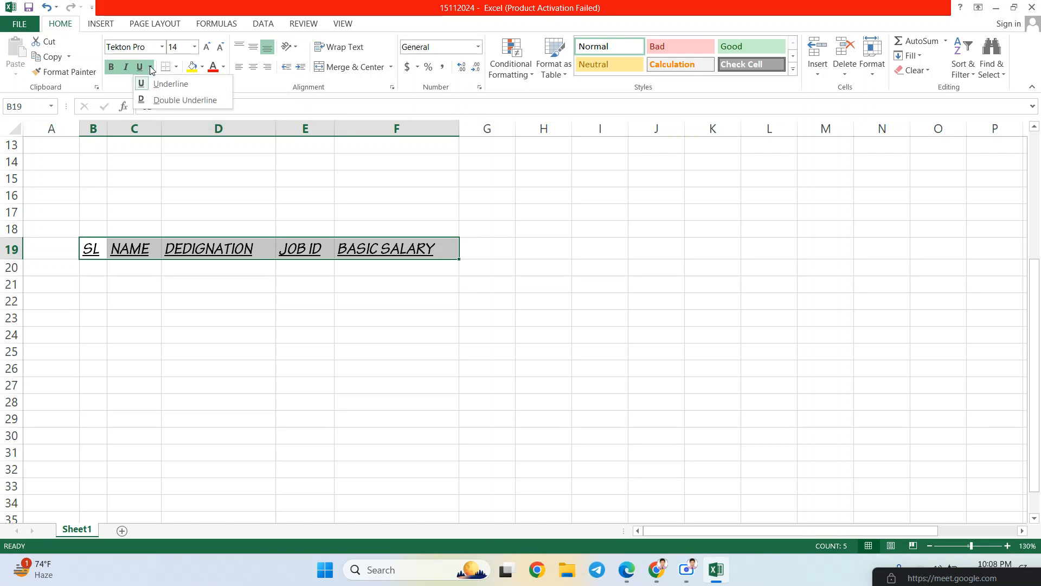
left_click(182, 98)
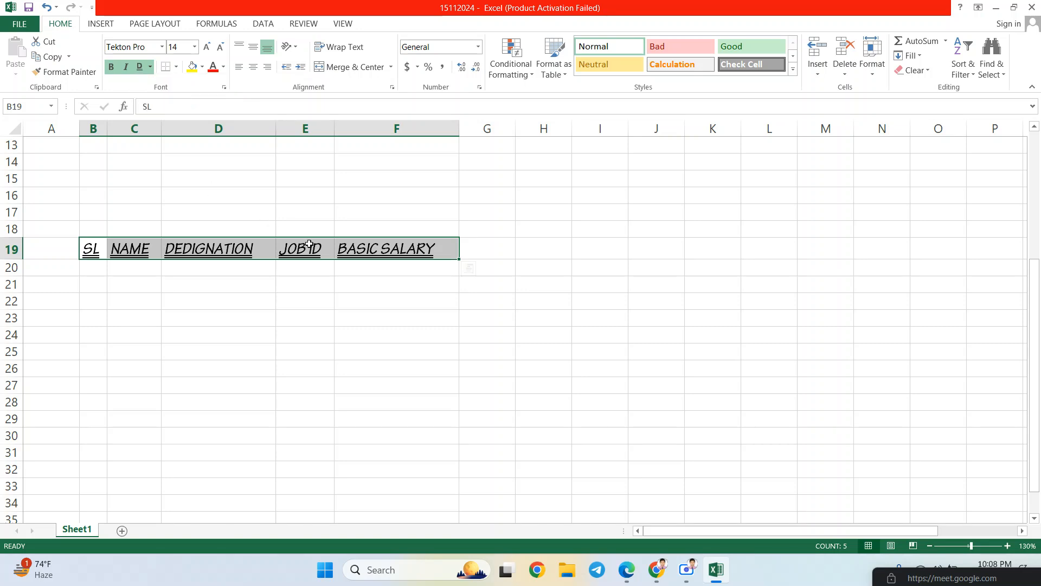
left_click(450, 249)
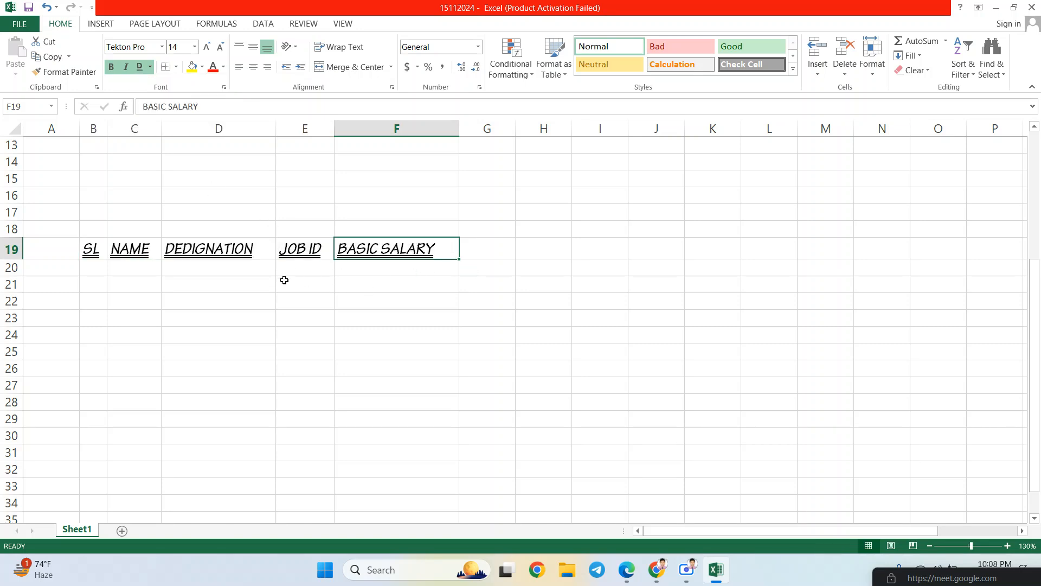
left_click_drag(90, 250, 423, 248)
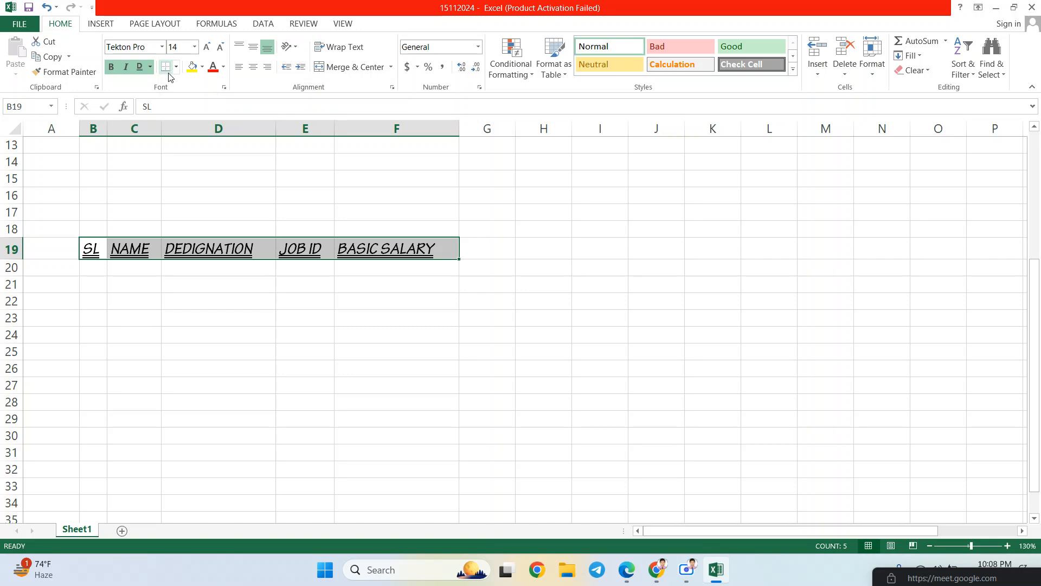
- Select header cells B19:F19 and turn off italic and underline on the labels
left_click(96, 253)
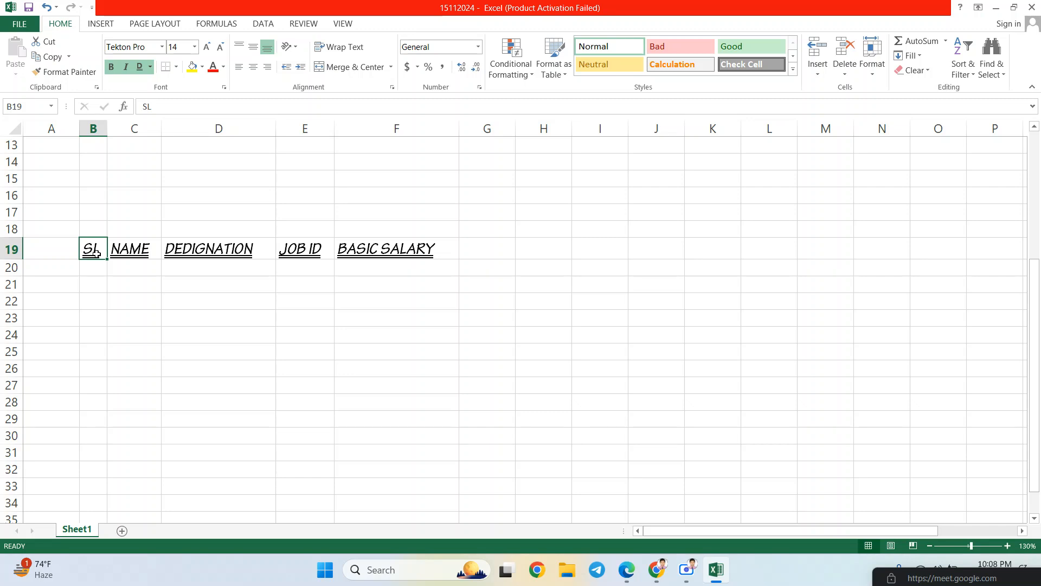
key("ctrl+Right")
key("ctrl+Right")
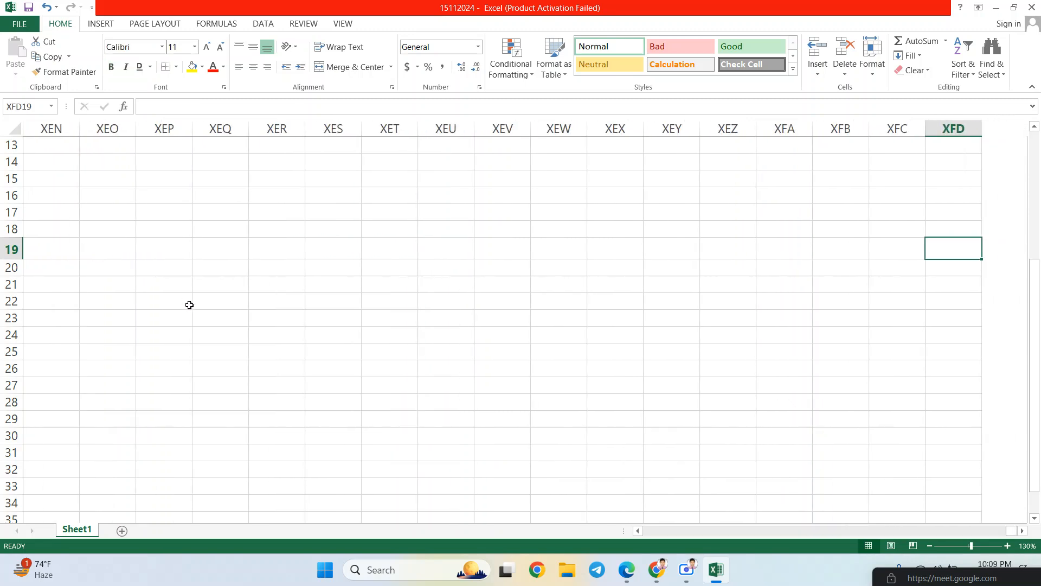
key("ctrl+Left")
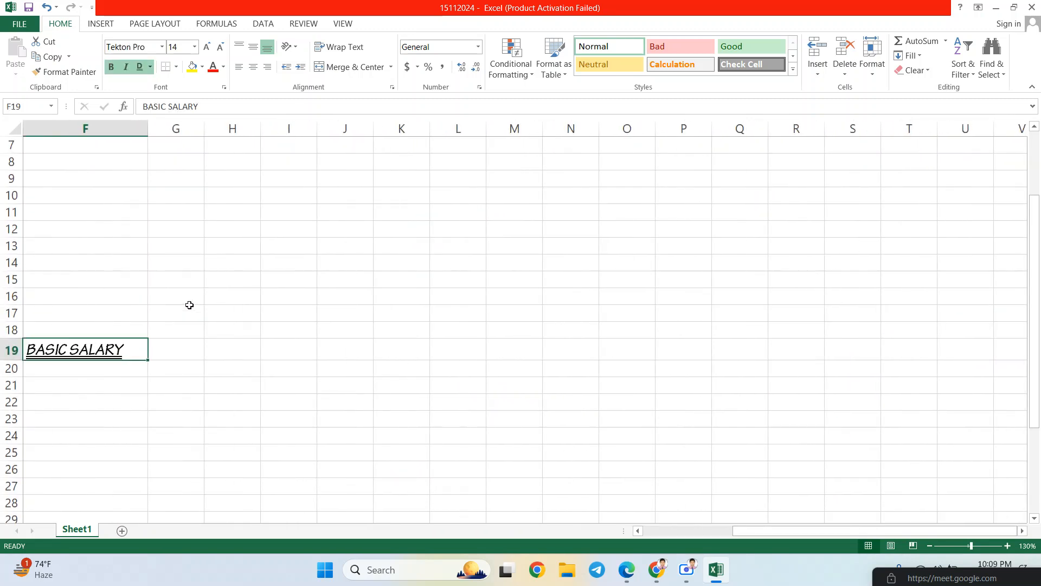
key("ctrl+Left")
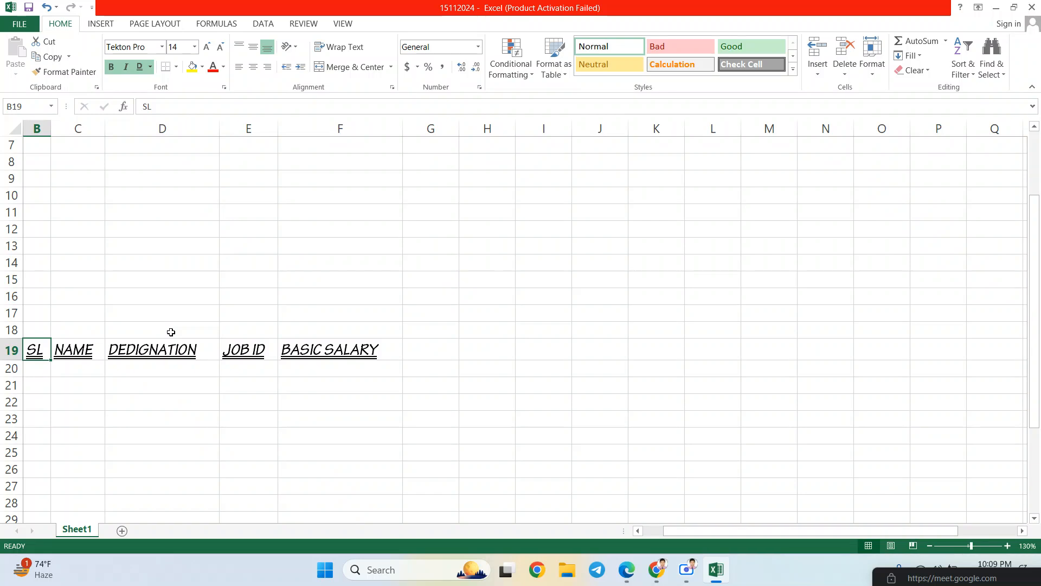
scroll(233, 295, "down", 2)
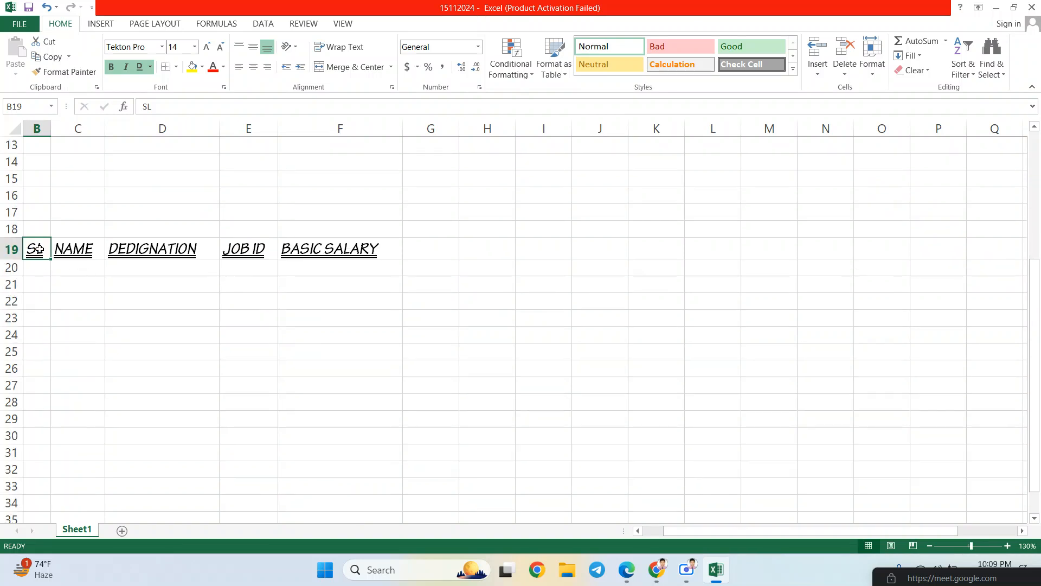
key("shift+Right")
key("shift+Right")
key("shift+Right")
key("shift+Right")
key("shift+Right")
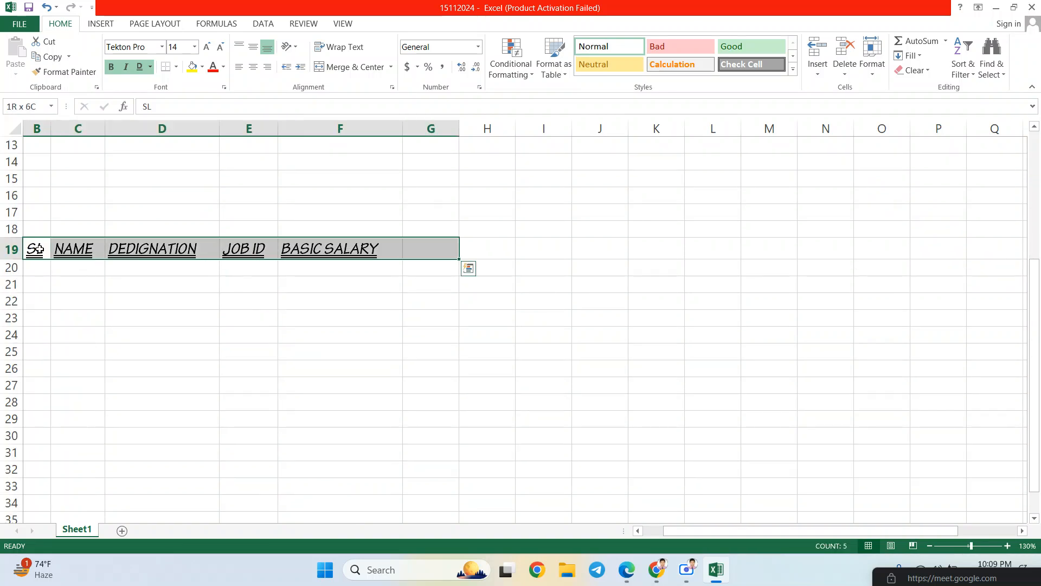
key("shift+Left")
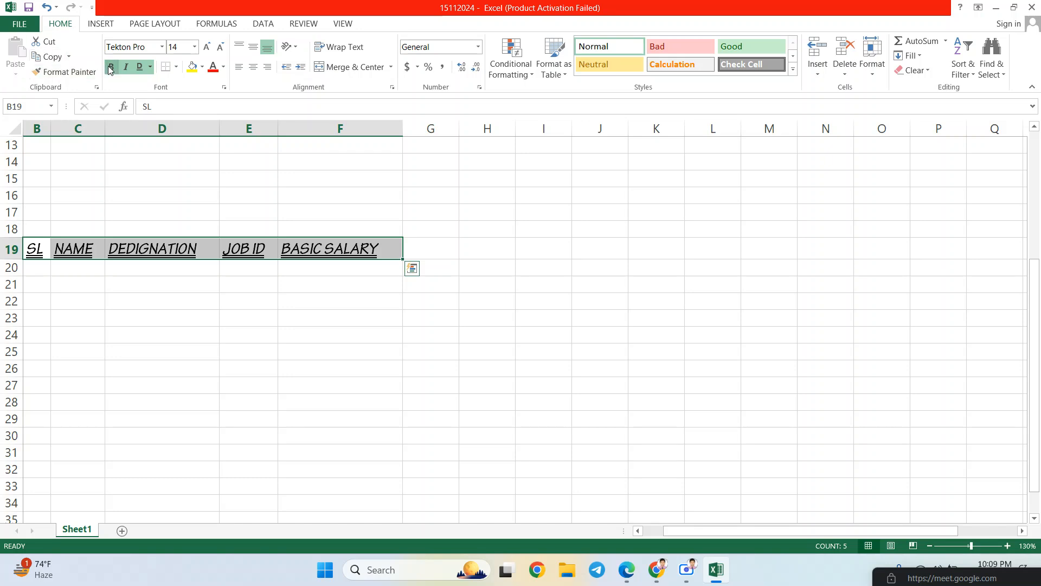
left_click(127, 66)
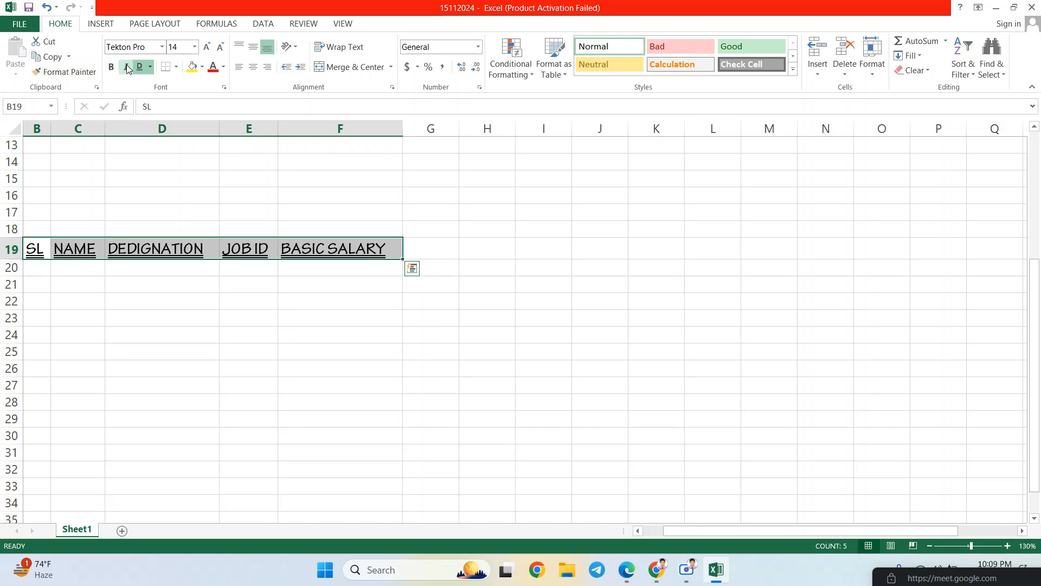
left_click(139, 66)
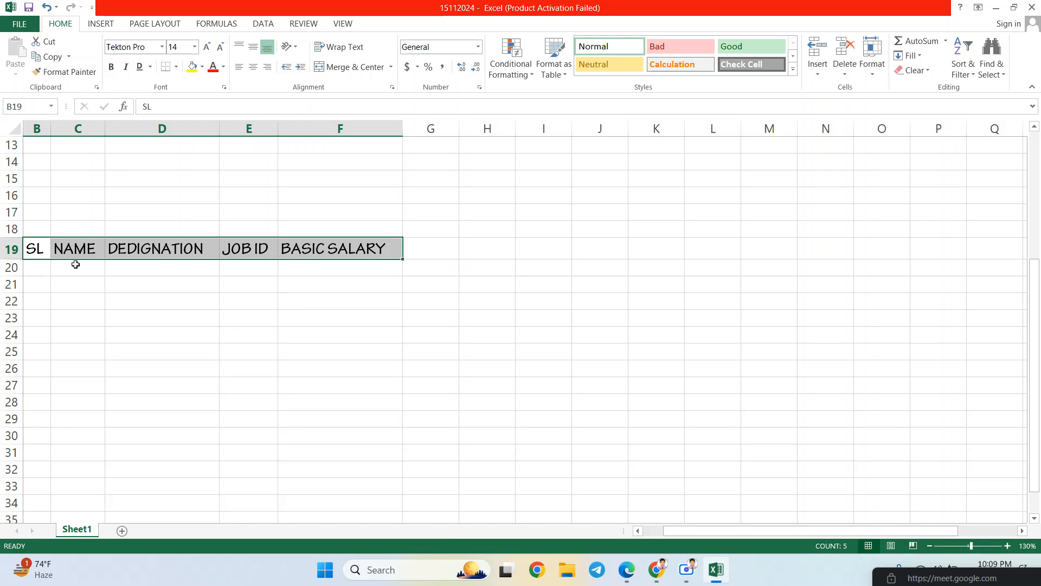
- Deselect, then reselect the header cells B19 through F19
left_click(39, 250)
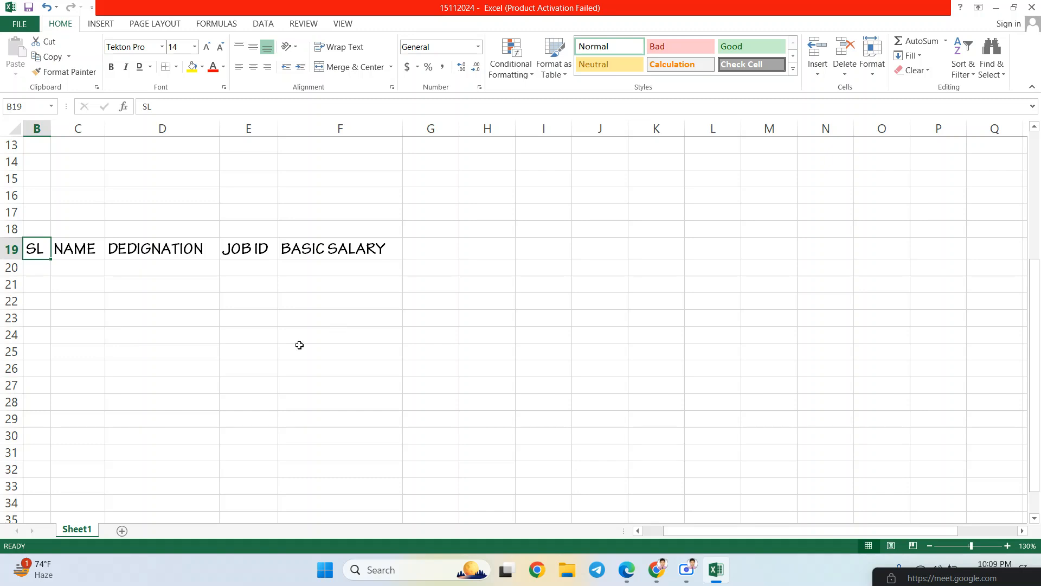
key("Left")
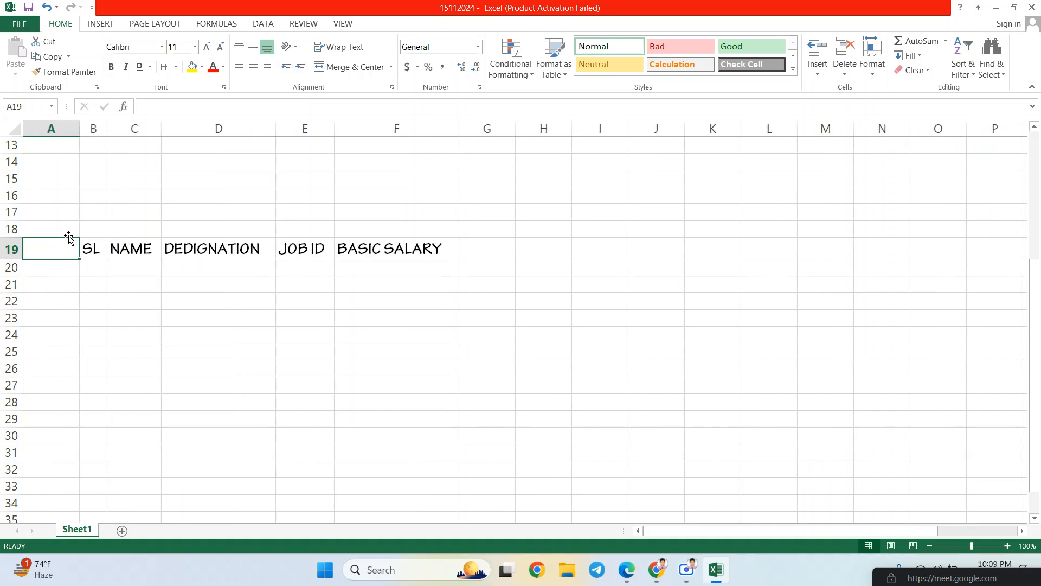
left_click(95, 253)
left_click_drag(95, 252, 432, 253)
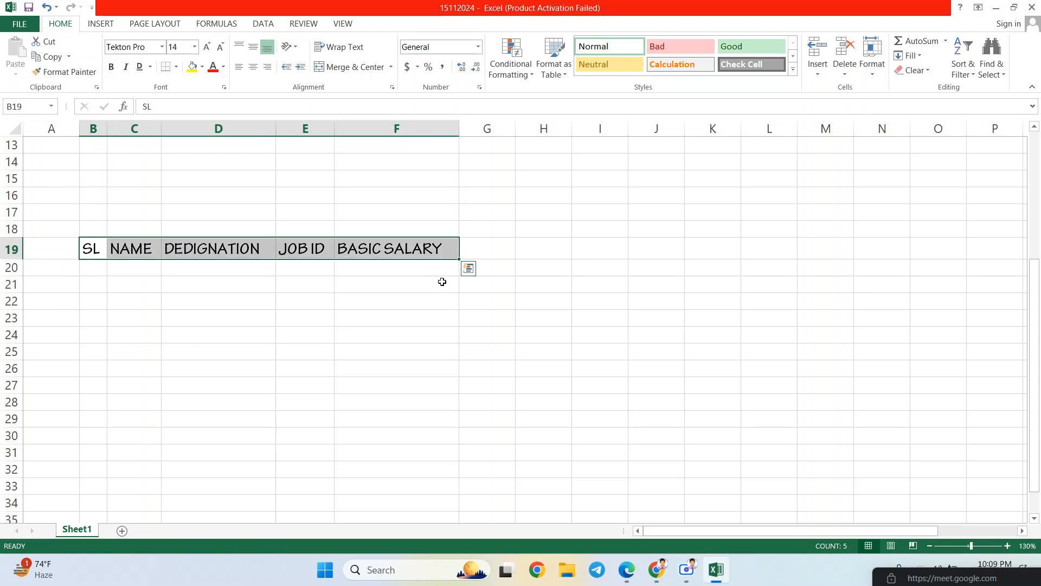
- Apply All Borders to header cells B19:F19 and deselect to check the boxed row
left_click(116, 284)
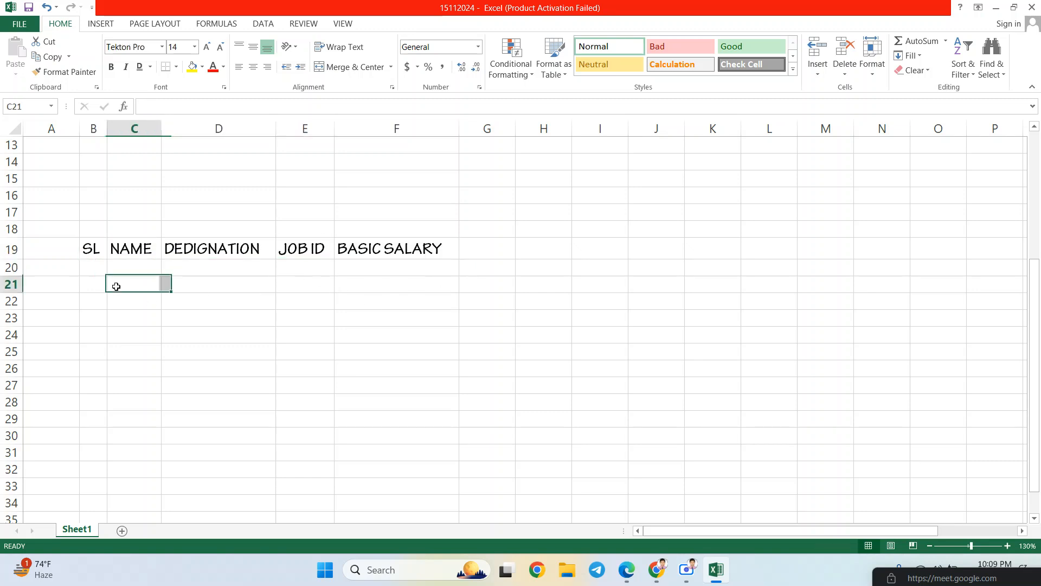
left_click(94, 254)
left_click_drag(93, 254, 418, 247)
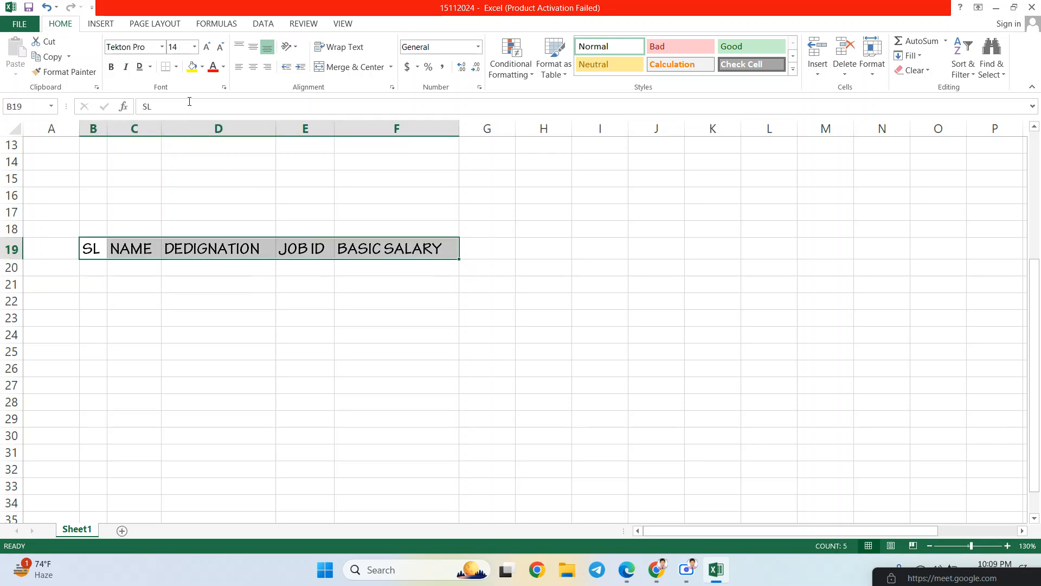
left_click(177, 67)
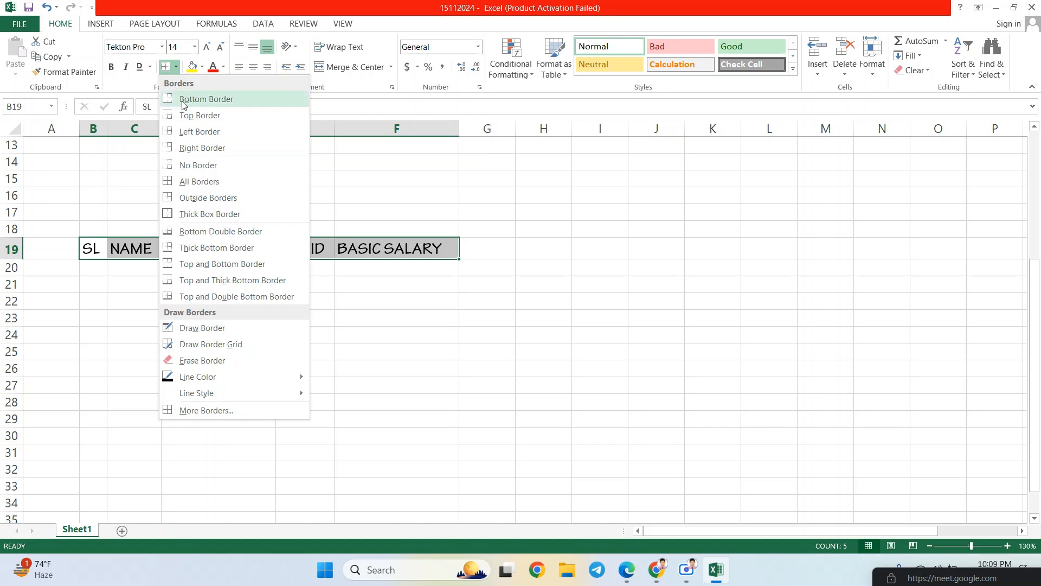
left_click(196, 184)
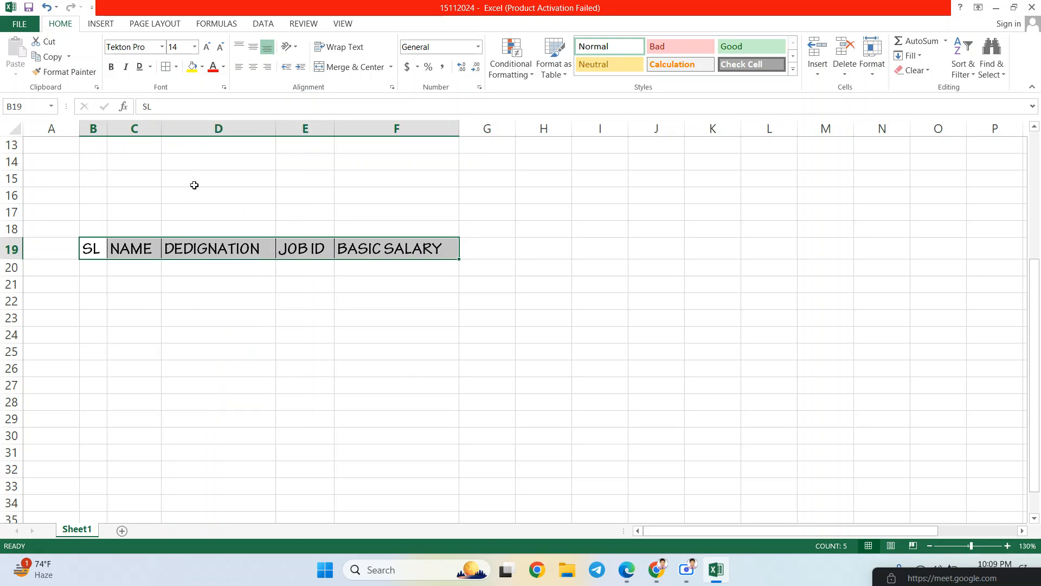
left_click(214, 280)
left_click(101, 247)
left_click_drag(100, 247, 372, 255)
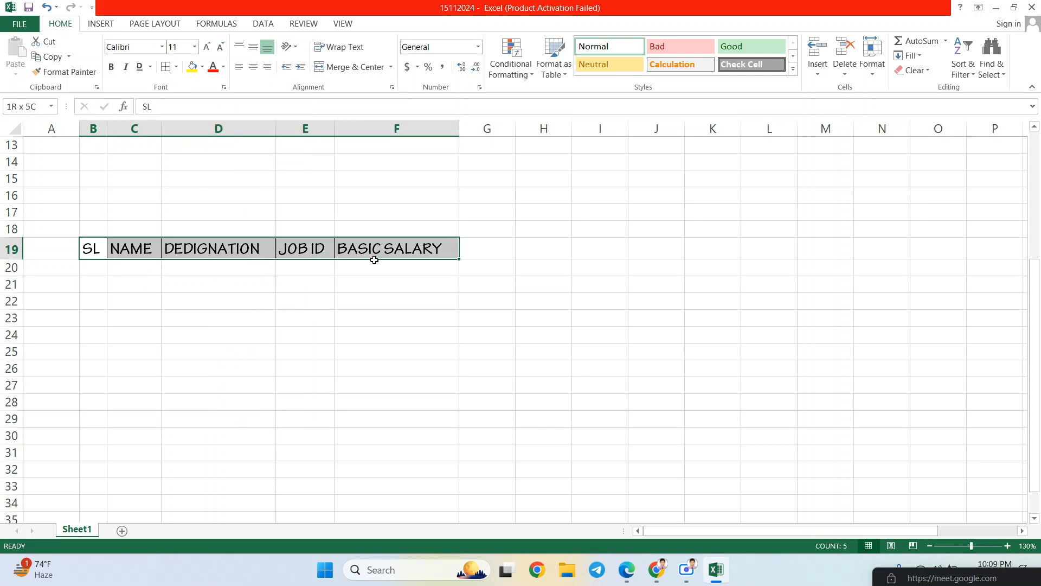
left_click(248, 368)
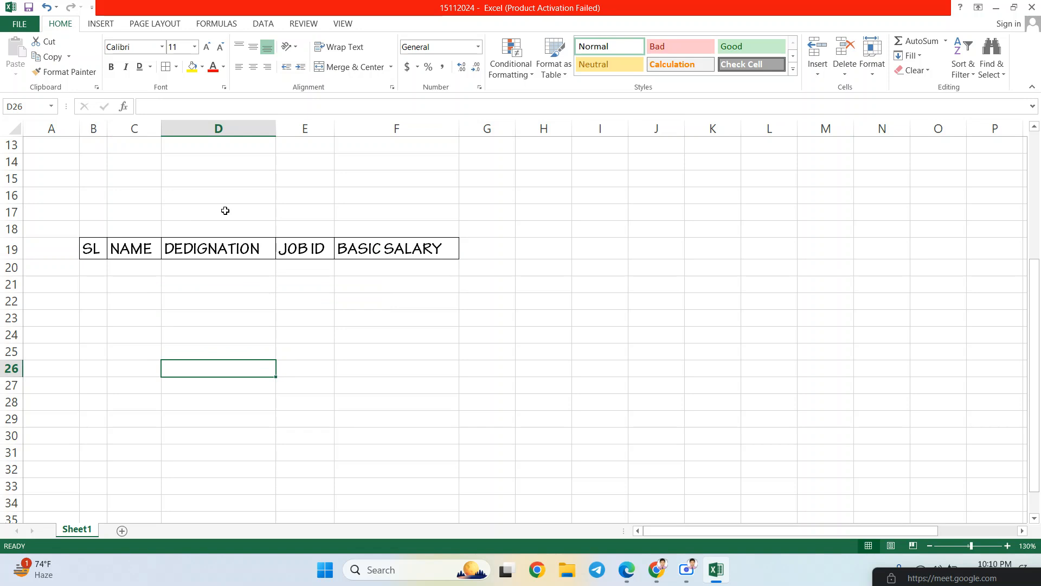
key("ctrl+p")
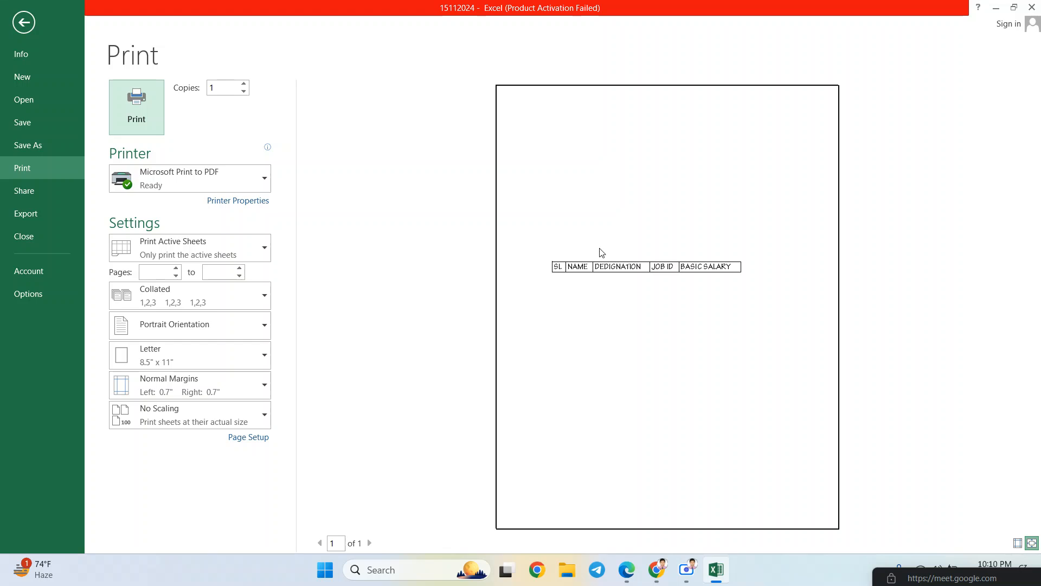
left_click(24, 23)
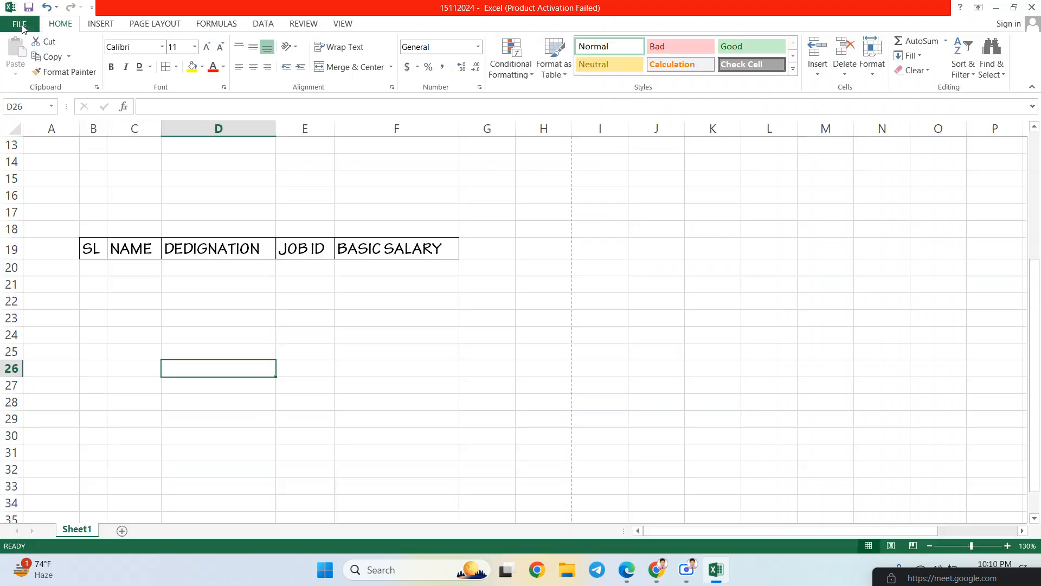
left_click_drag(92, 250, 434, 245)
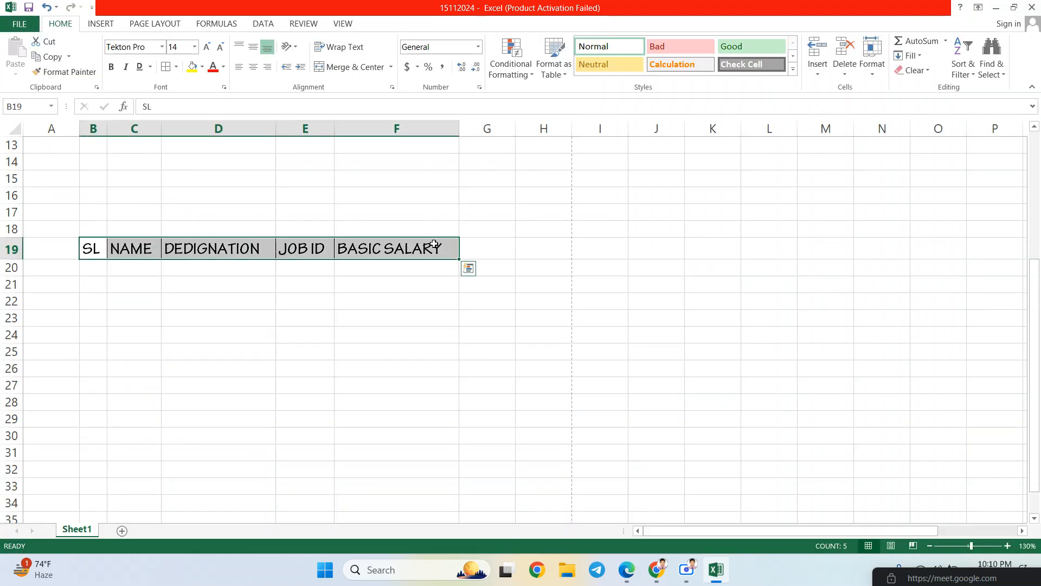
- Try an underline style on the header labels, then remove it again
left_click(151, 67)
left_click(170, 84)
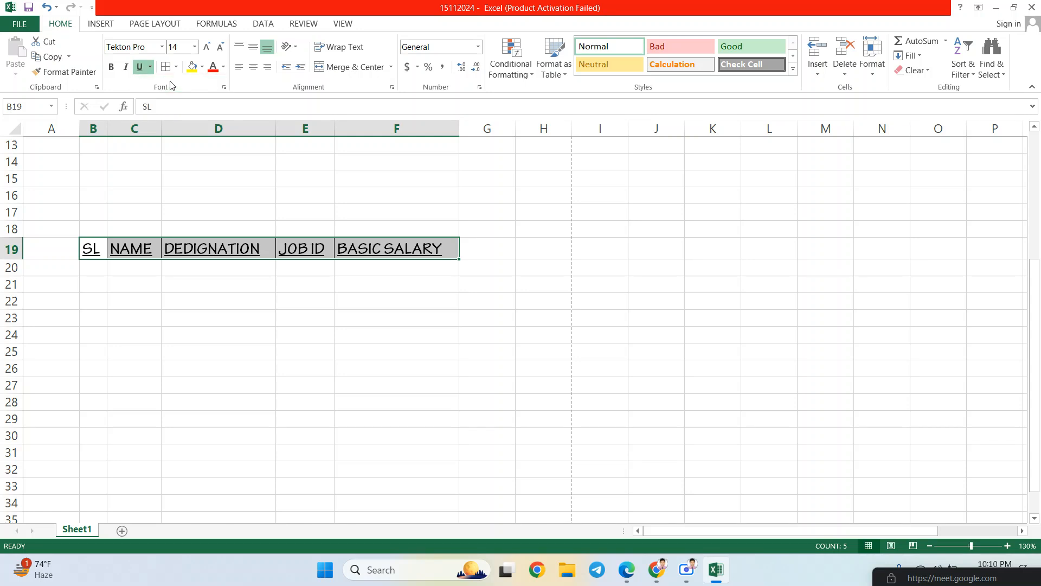
left_click(139, 71)
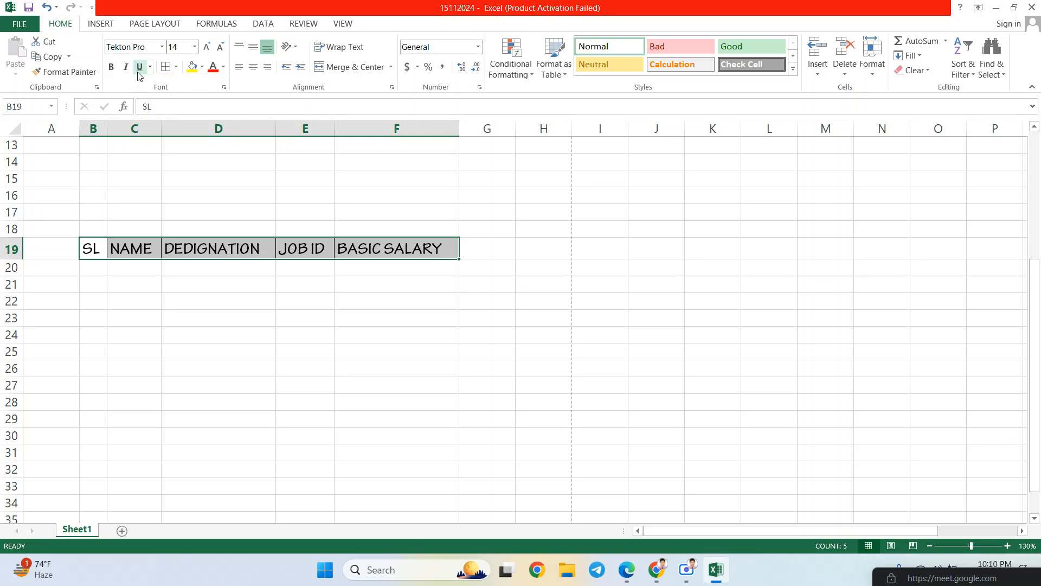
- Fill header cells B19:F19 with the dark blue standard colour
left_click(202, 67)
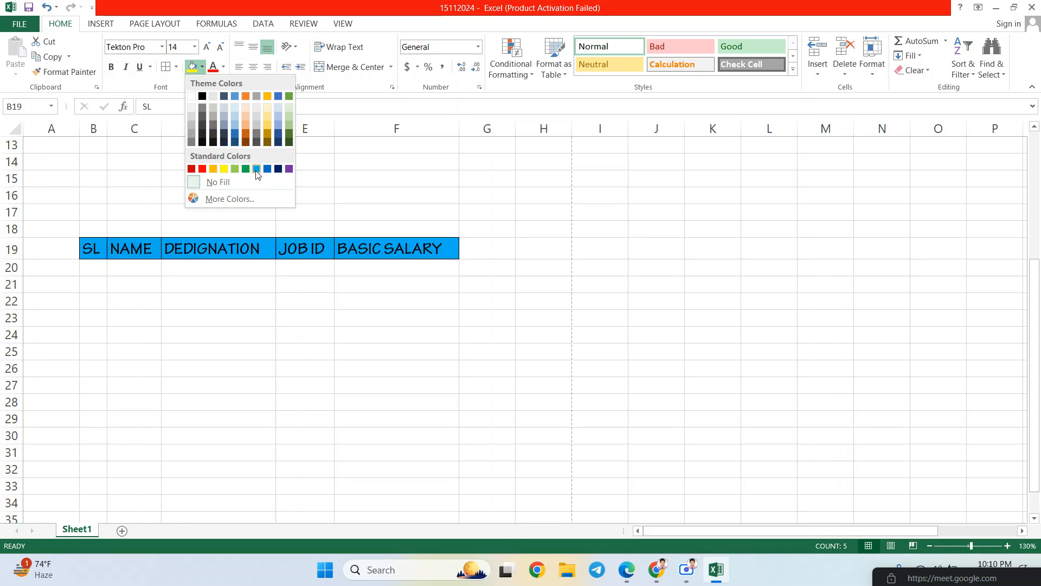
left_click(278, 169)
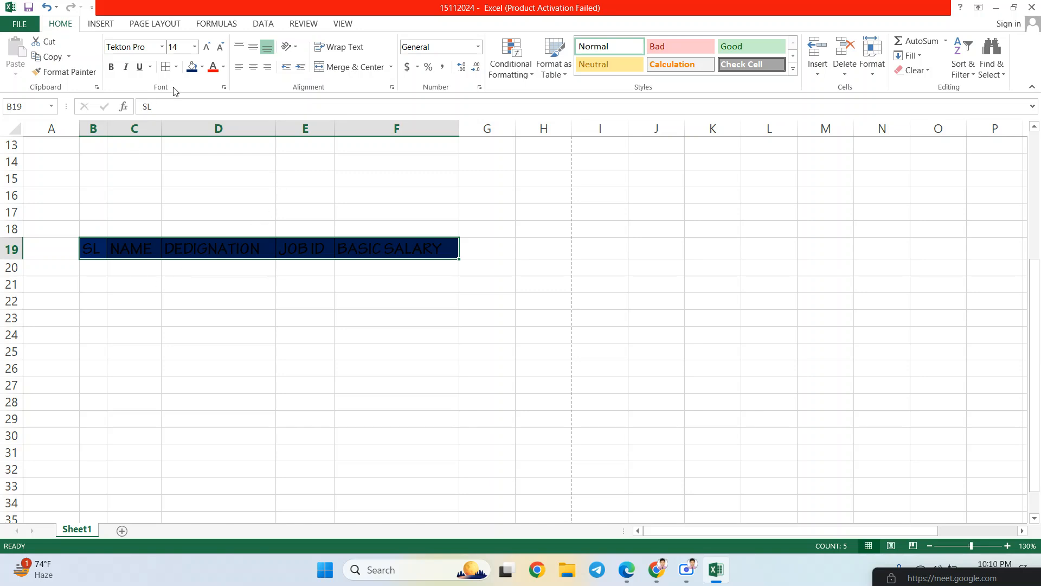
left_click(203, 67)
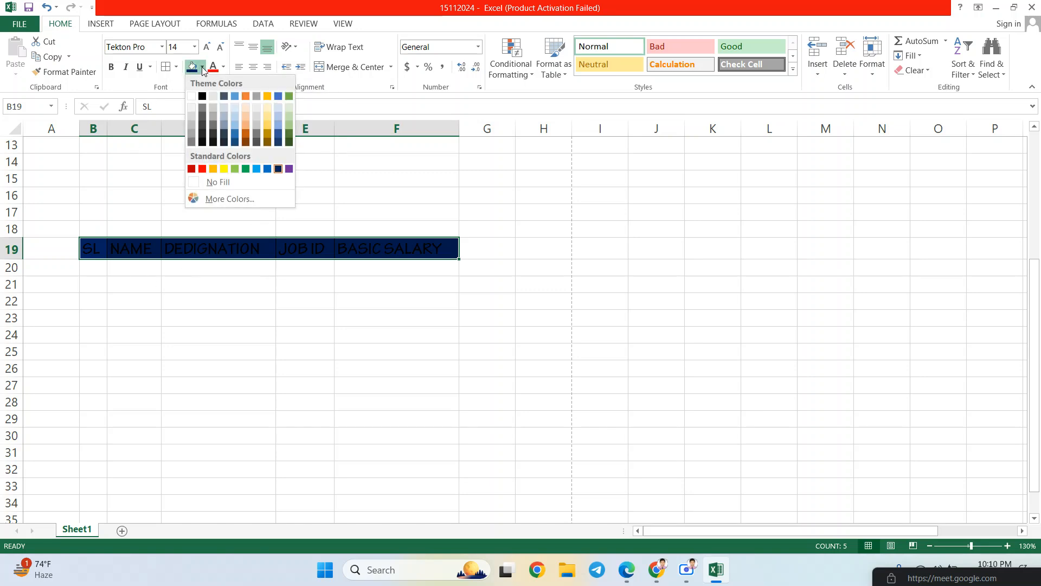
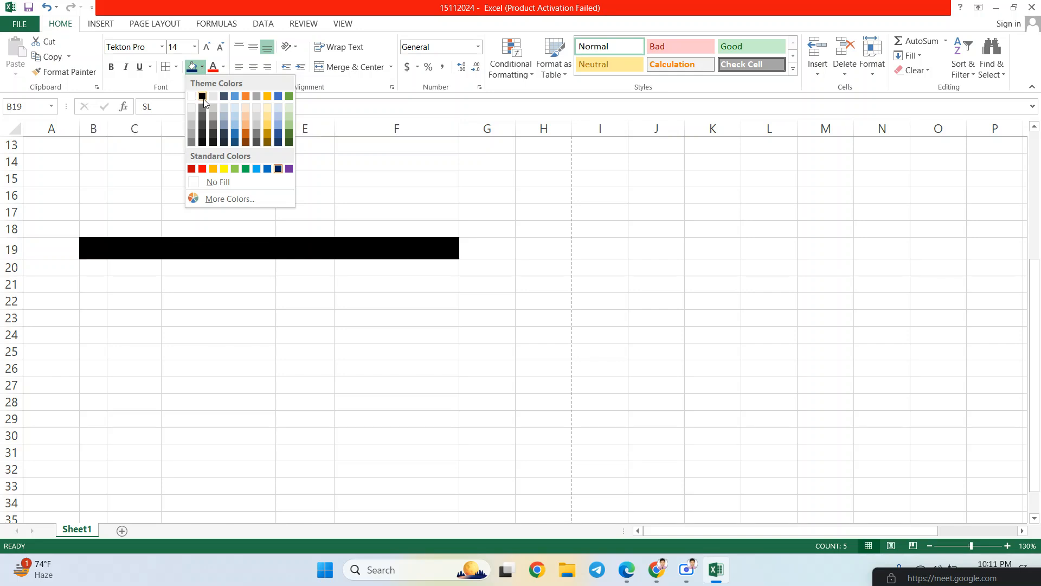
- Set the fill of header cells B19:F19 to No Fill
left_click(203, 70)
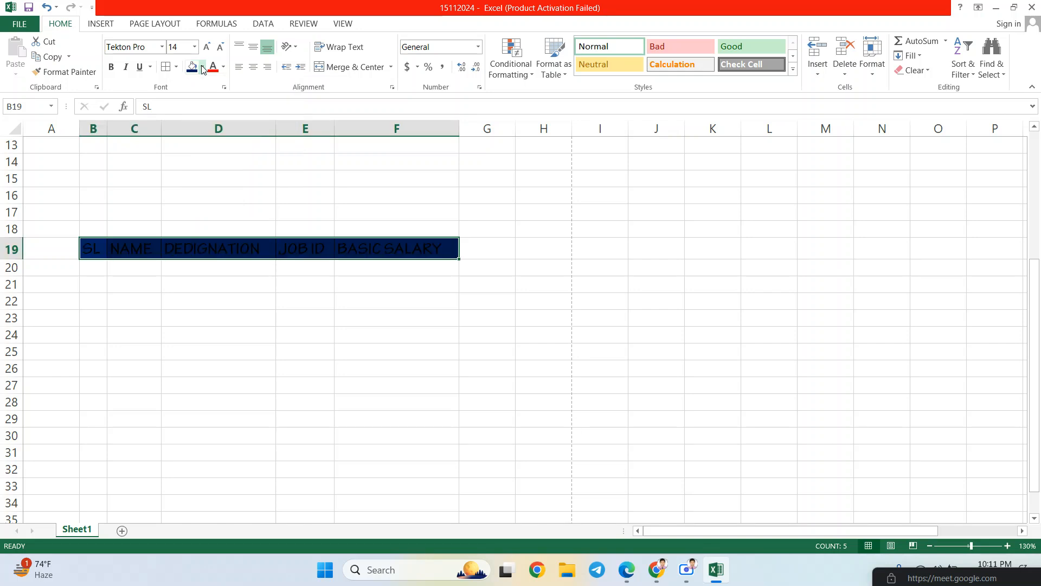
left_click(203, 70)
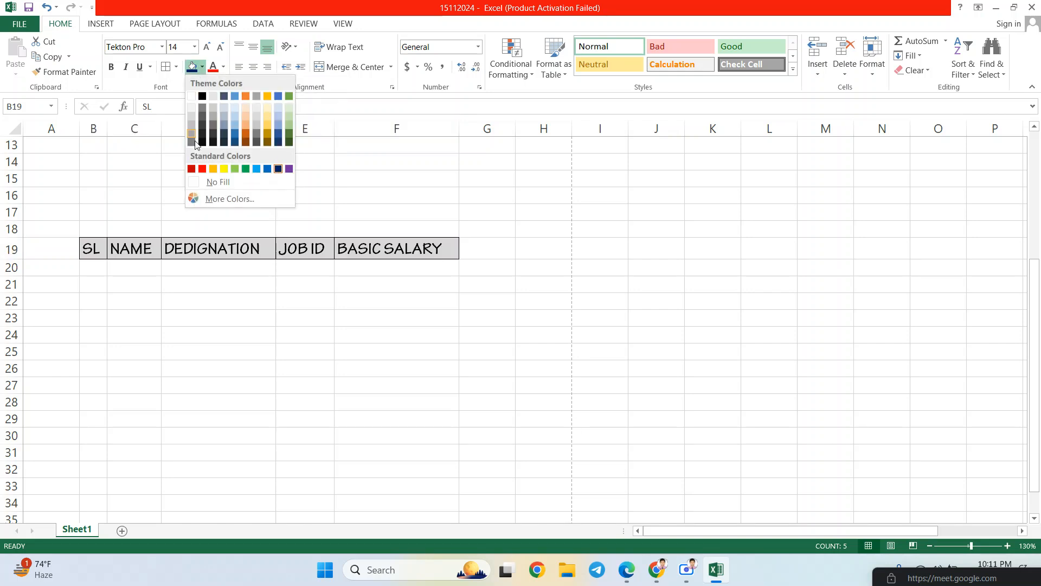
left_click(217, 183)
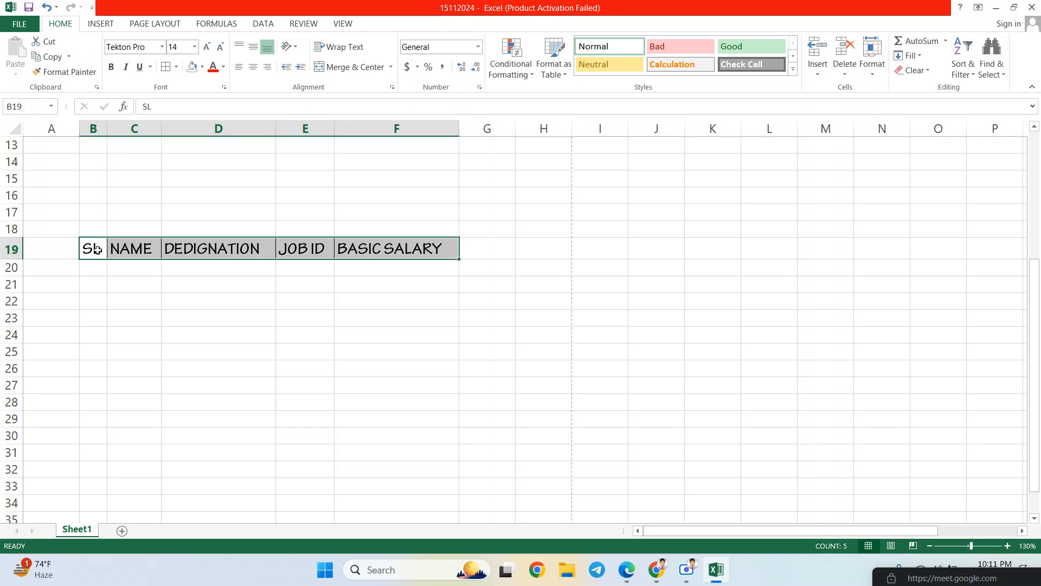
left_click(224, 68)
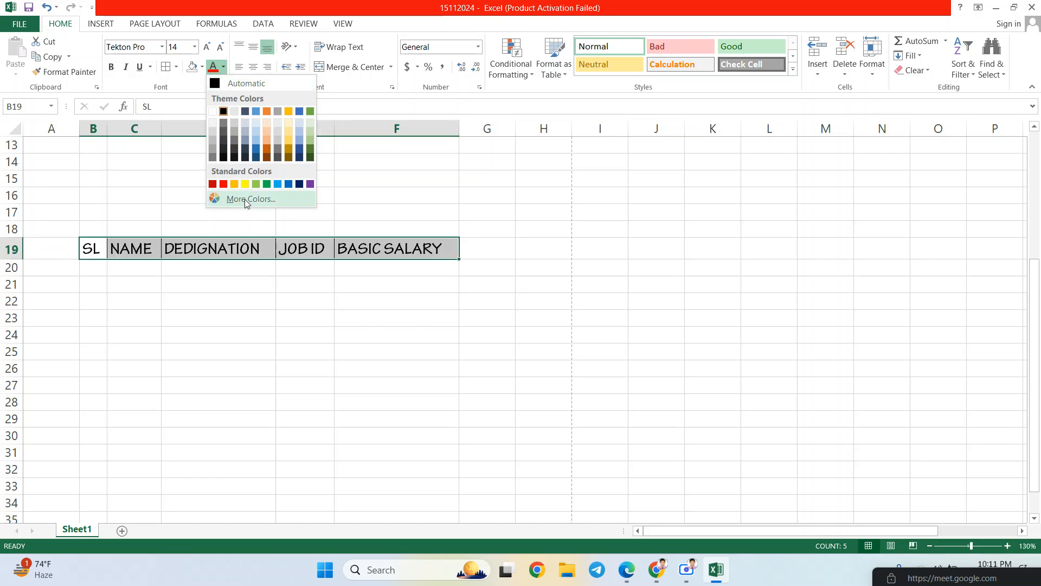
left_click(245, 199)
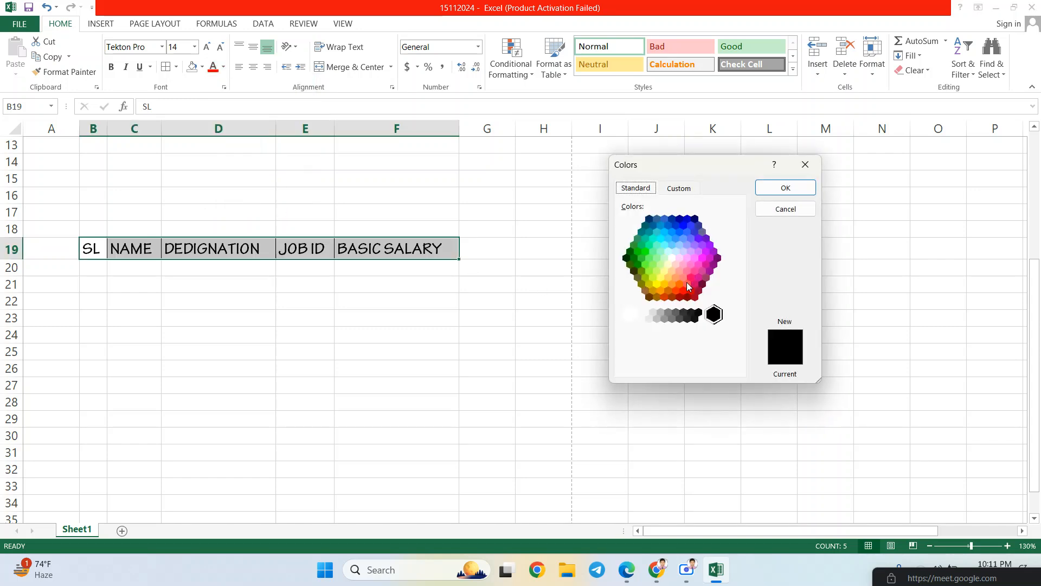
left_click(672, 258)
left_click(682, 240)
left_click(678, 190)
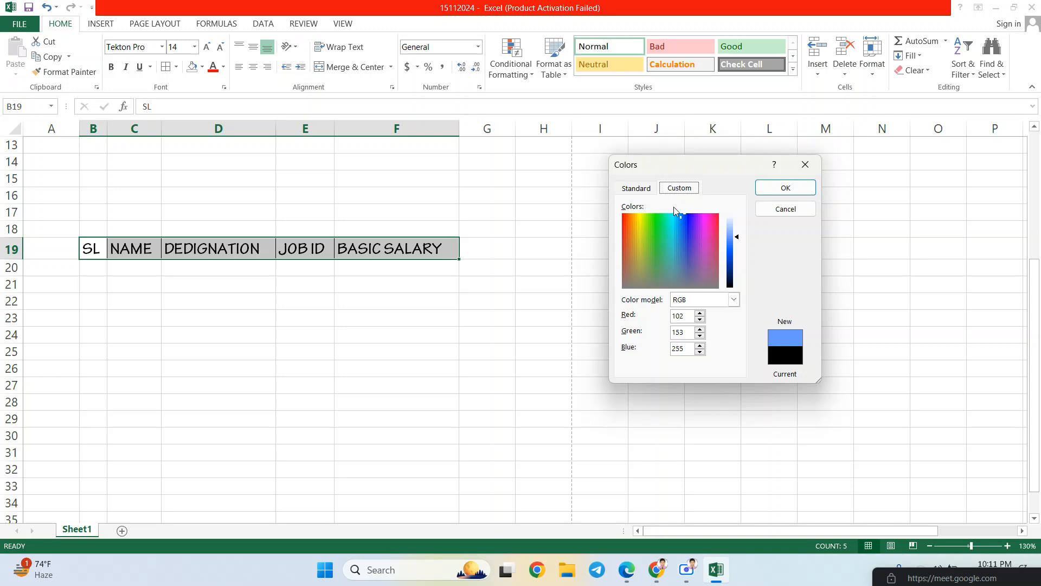
left_click_drag(666, 236, 639, 215)
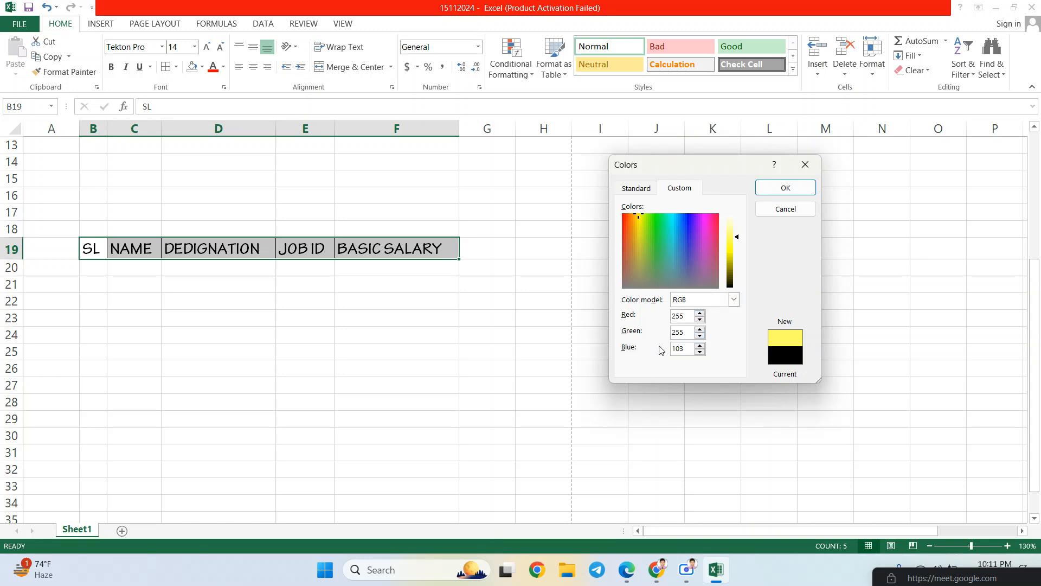
left_click_drag(689, 349, 672, 316)
left_click(735, 300)
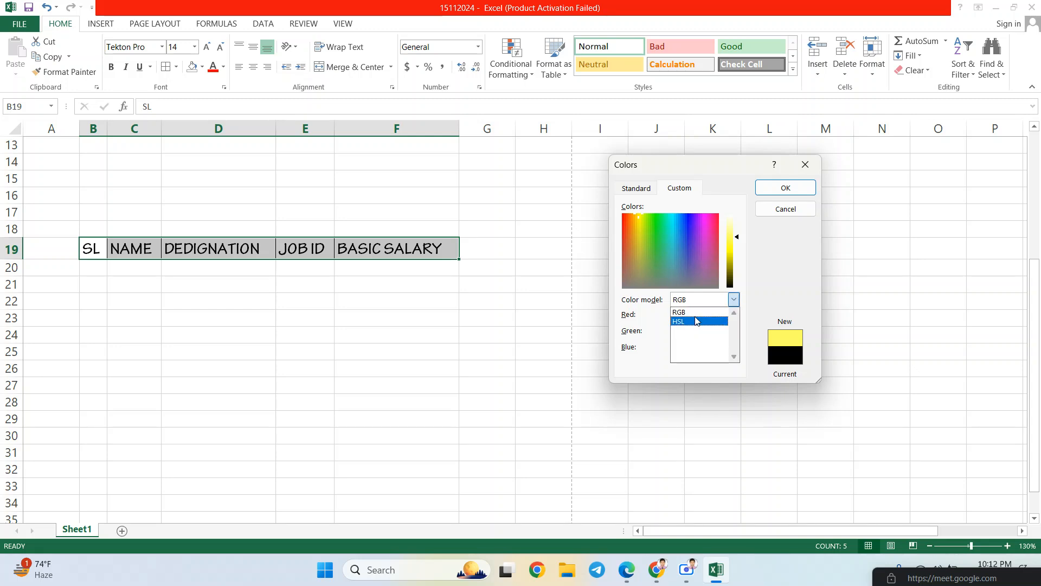
left_click(735, 301)
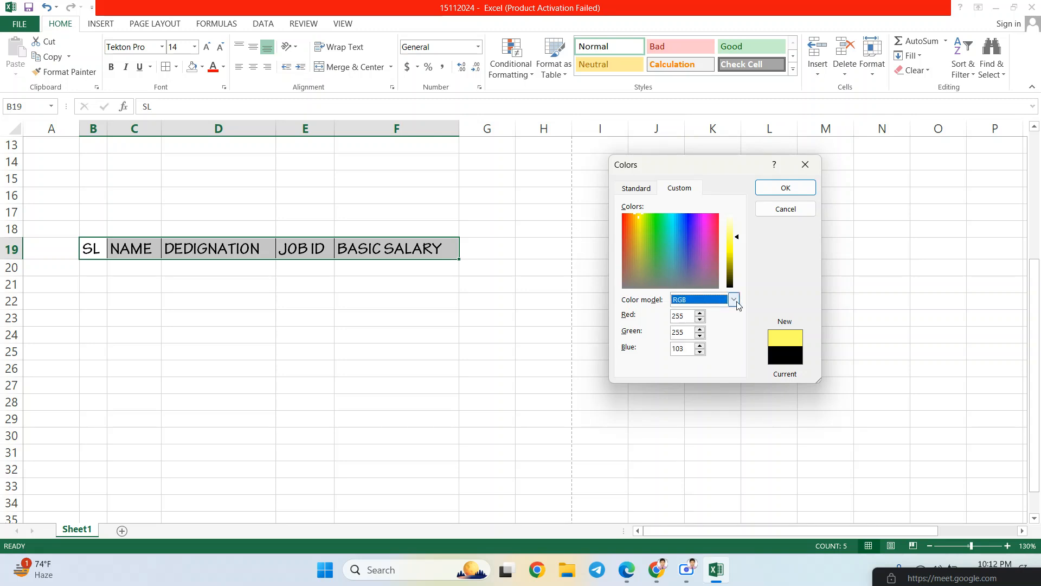
left_click(735, 301)
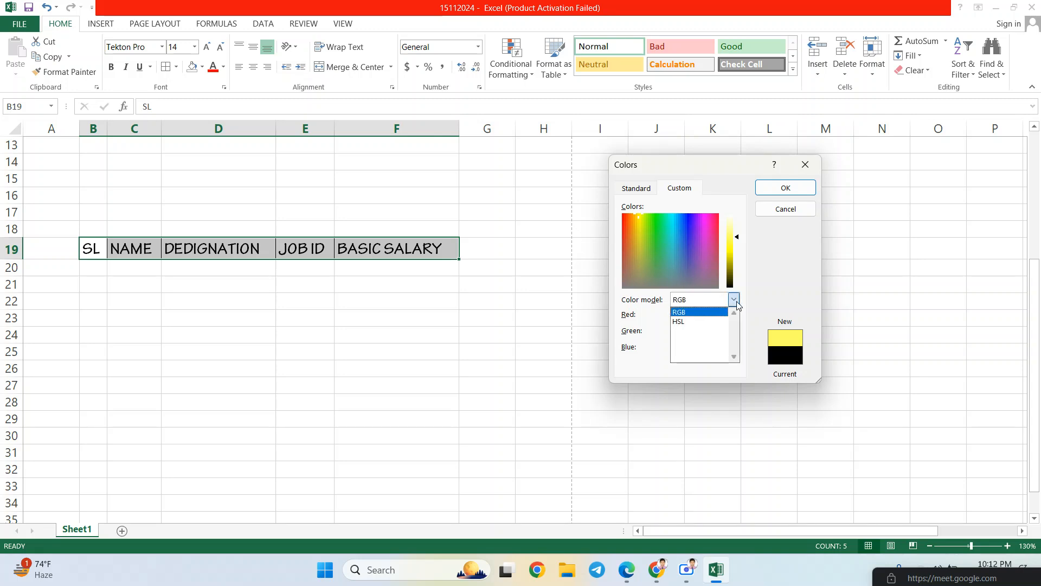
left_click(709, 304)
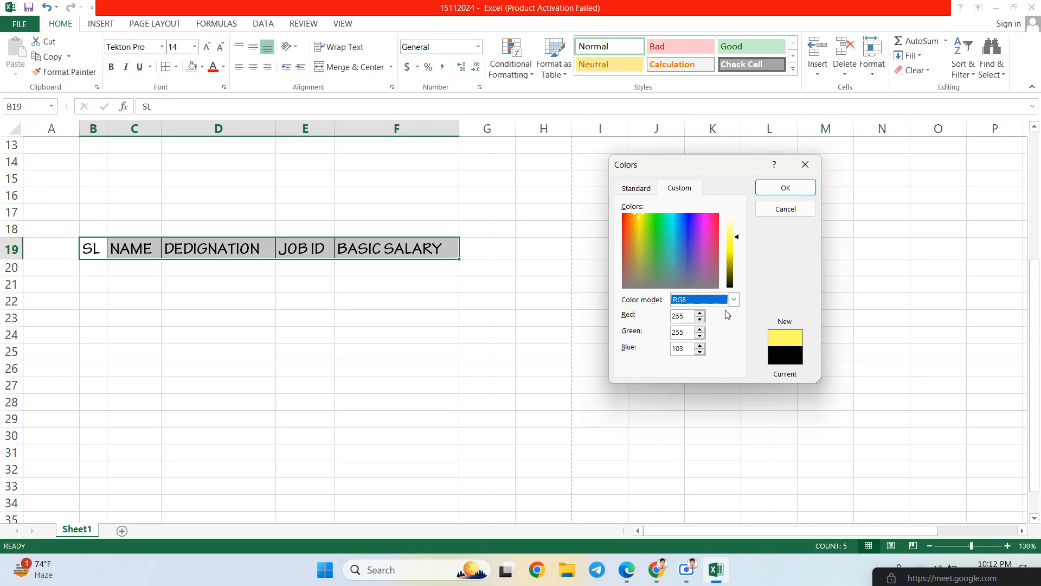
left_click(735, 303)
left_click(735, 303)
left_click(786, 189)
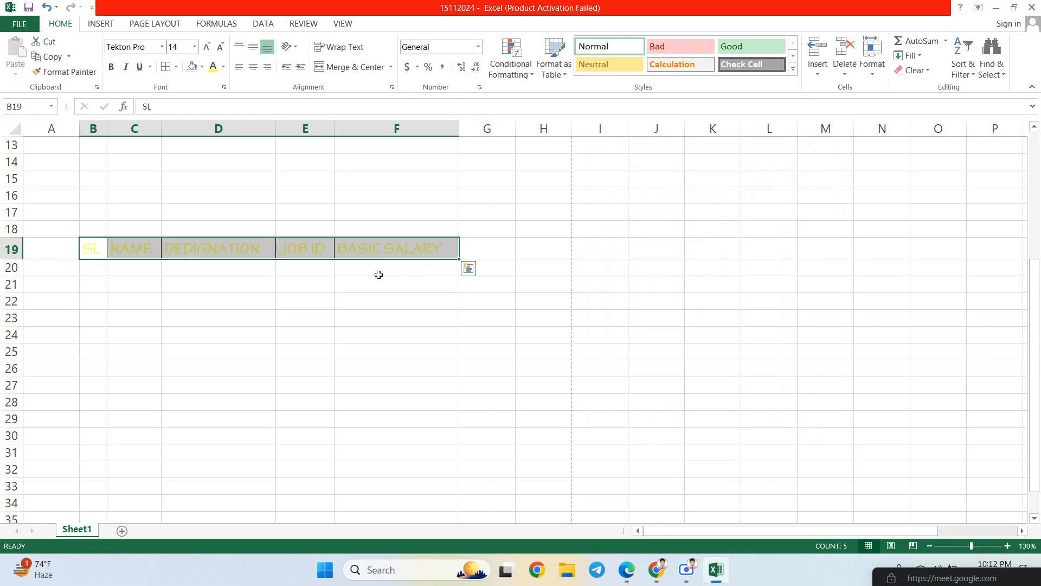
key("ctrl+z")
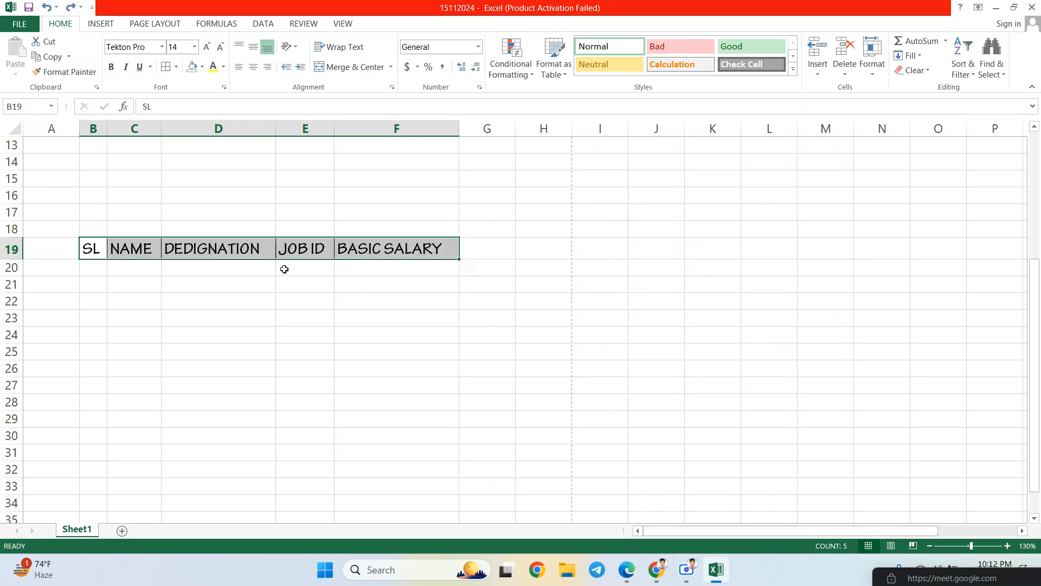
- Reselect header cells B19:F19 and colour their label text Dark Blue
left_click(174, 287)
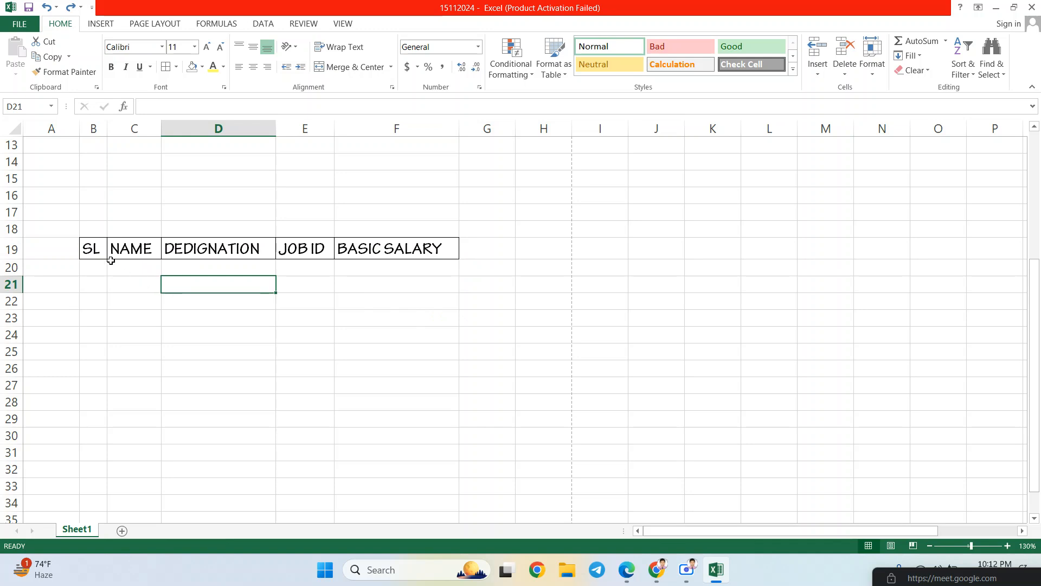
left_click(97, 248)
left_click_drag(96, 248, 398, 252)
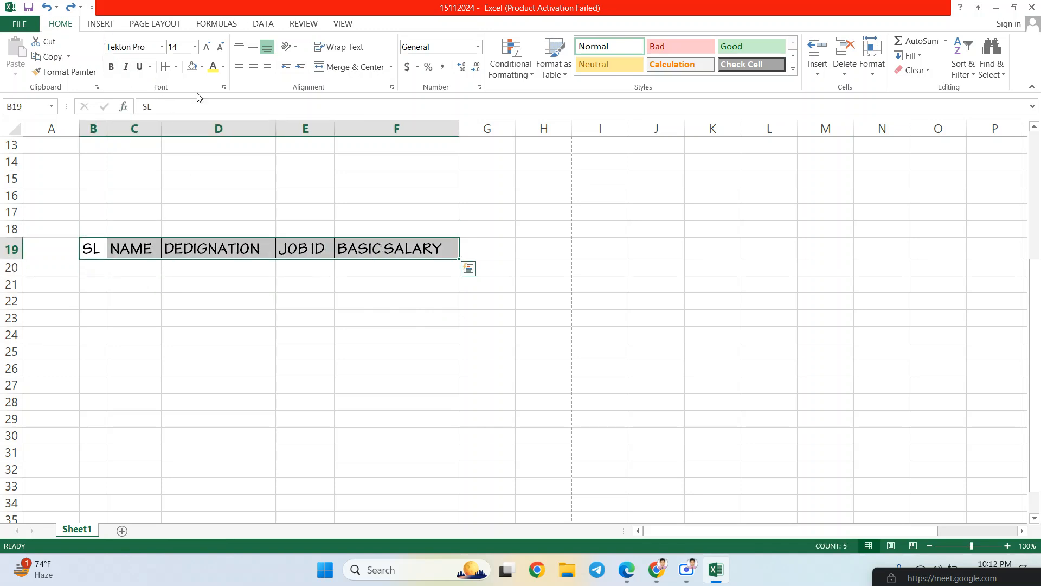
left_click(223, 67)
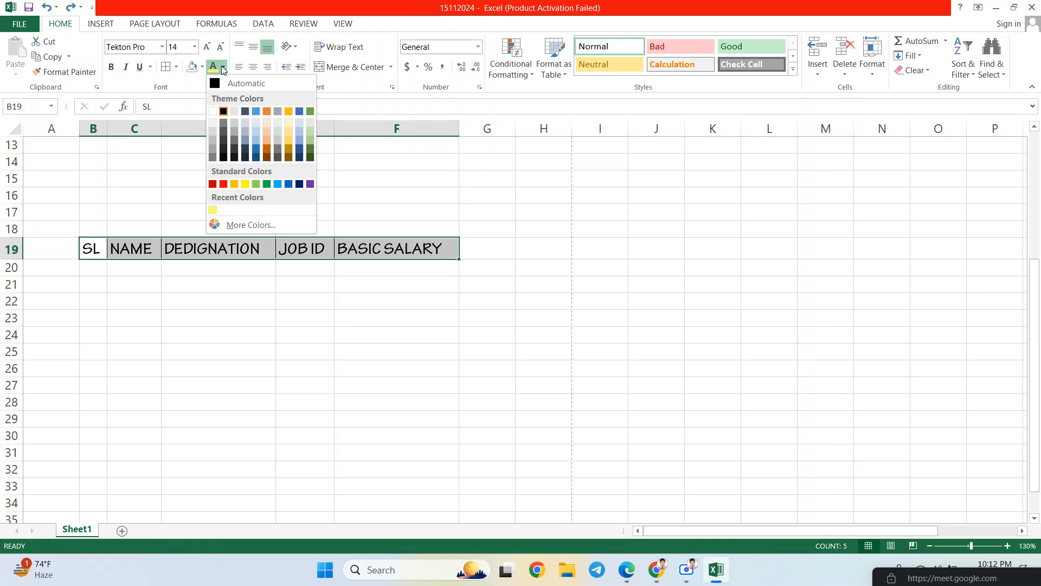
left_click(202, 68)
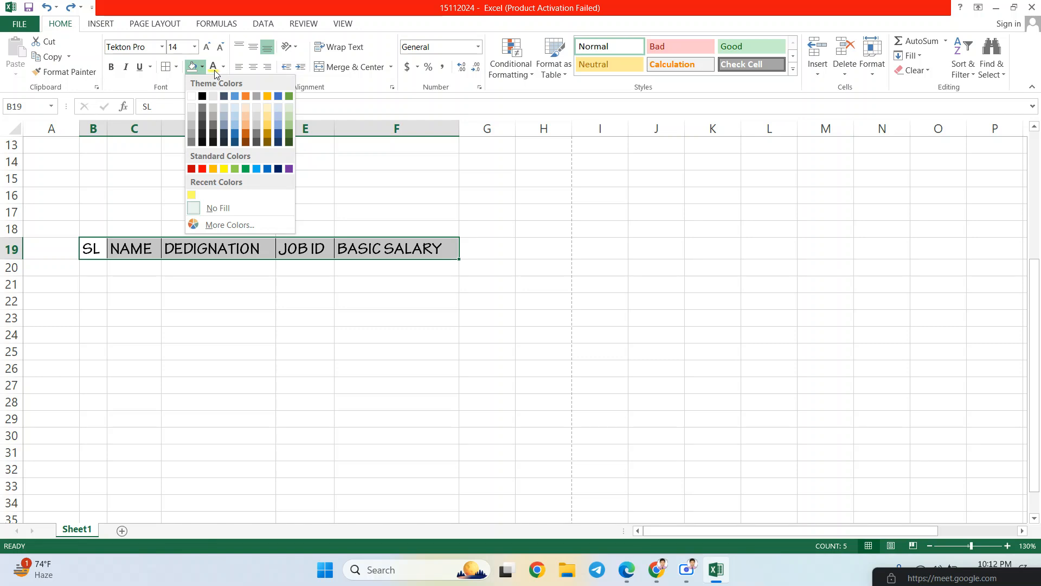
left_click(225, 68)
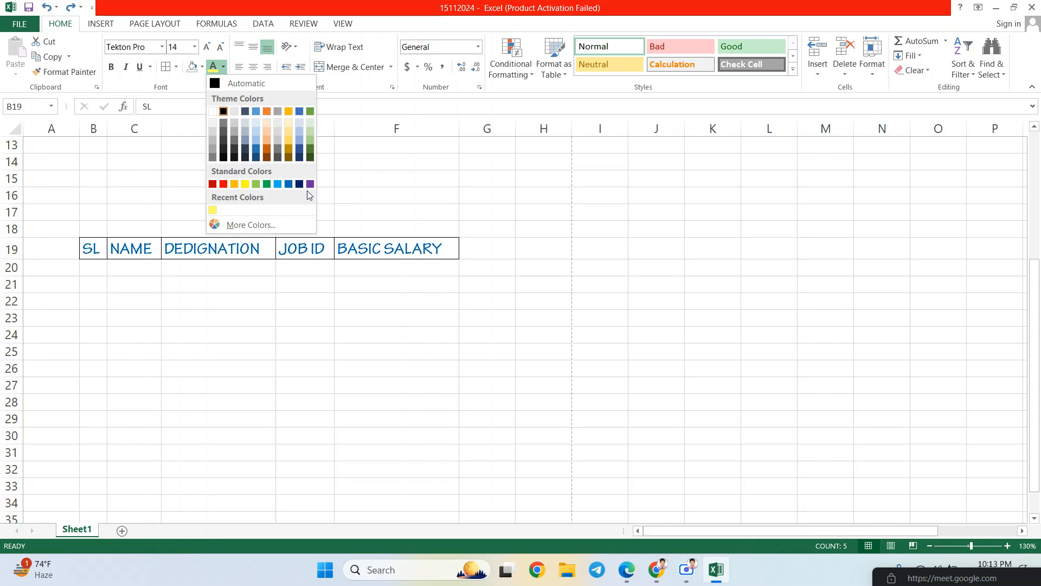
left_click(299, 185)
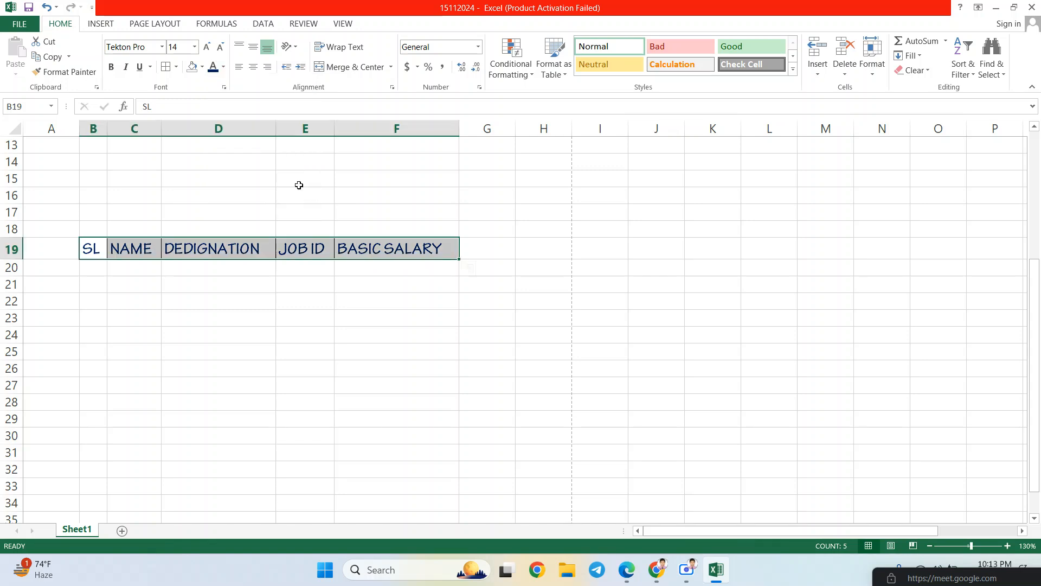
left_click(505, 251)
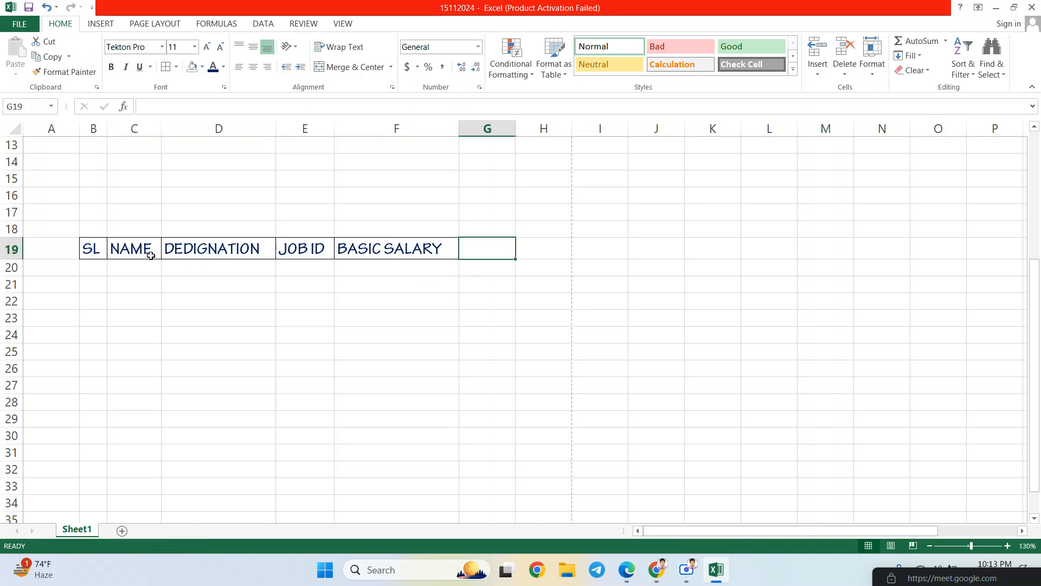
- Vertically centre the B19:F19 header labels using Middle Align, after briefly trying Top Align
left_click_drag(92, 250, 355, 243)
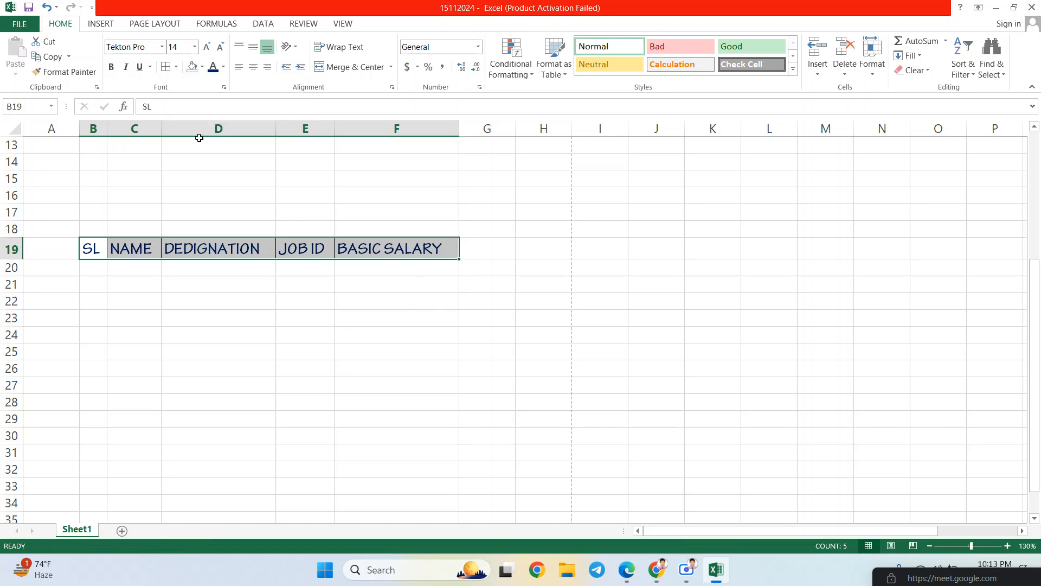
left_click(312, 229)
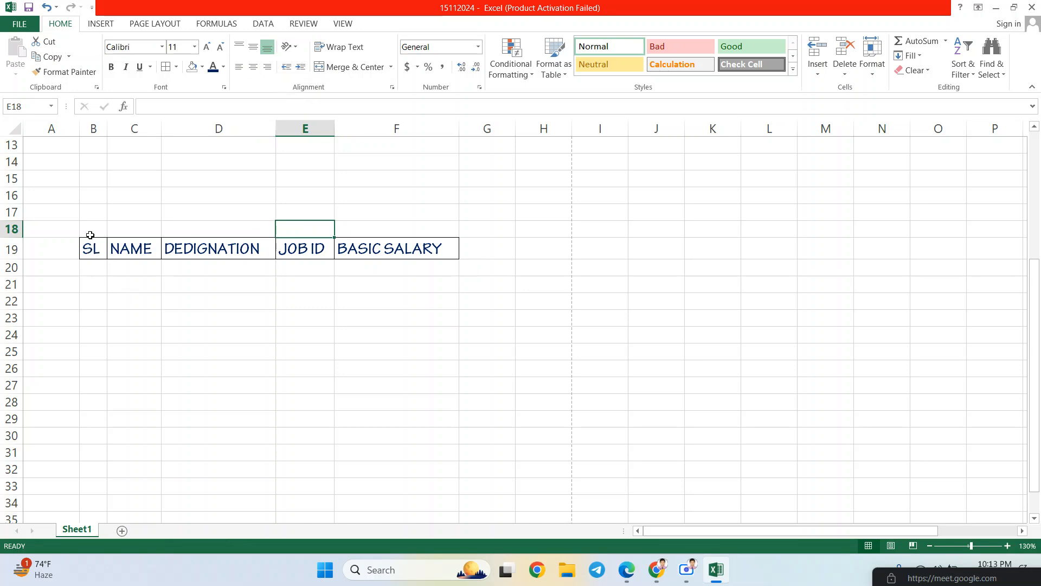
left_click_drag(96, 248, 387, 245)
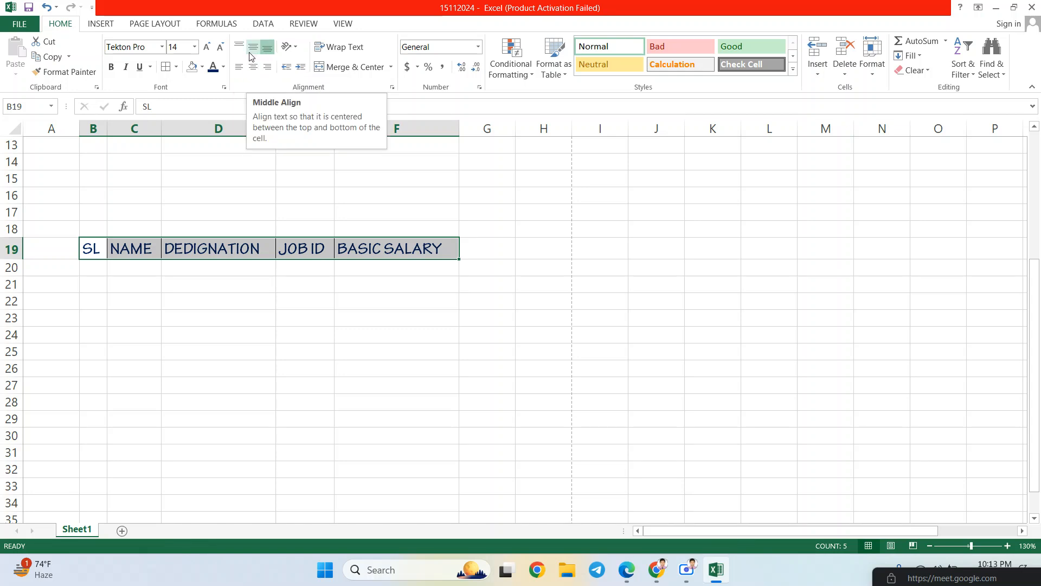
left_click(145, 28)
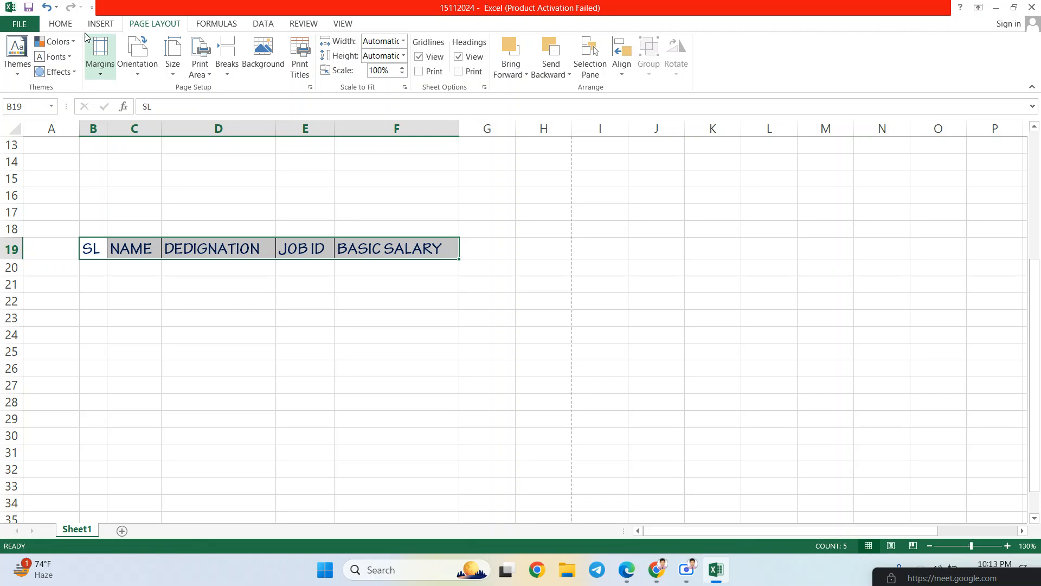
left_click(68, 27)
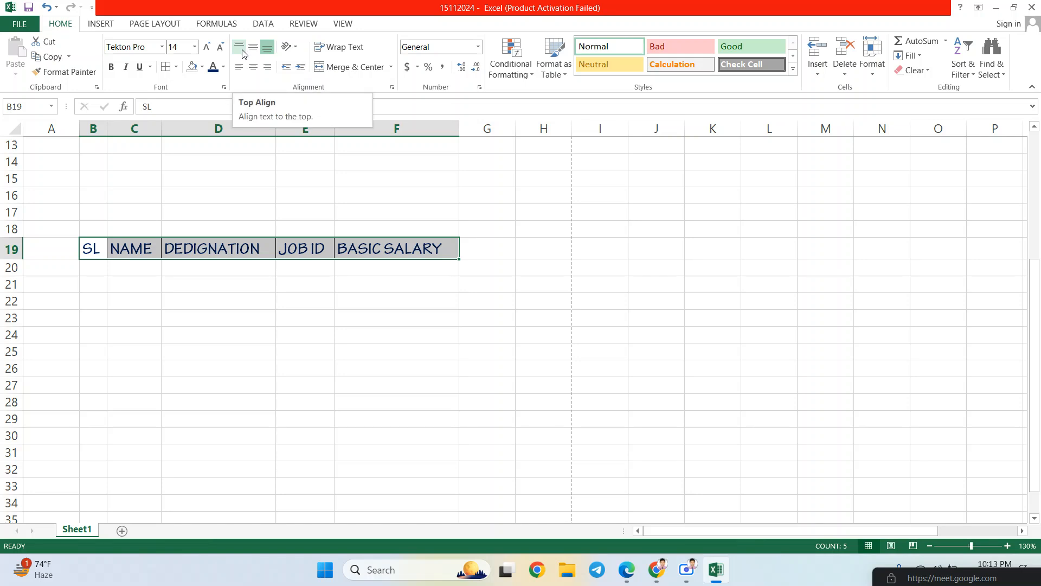
left_click(242, 50)
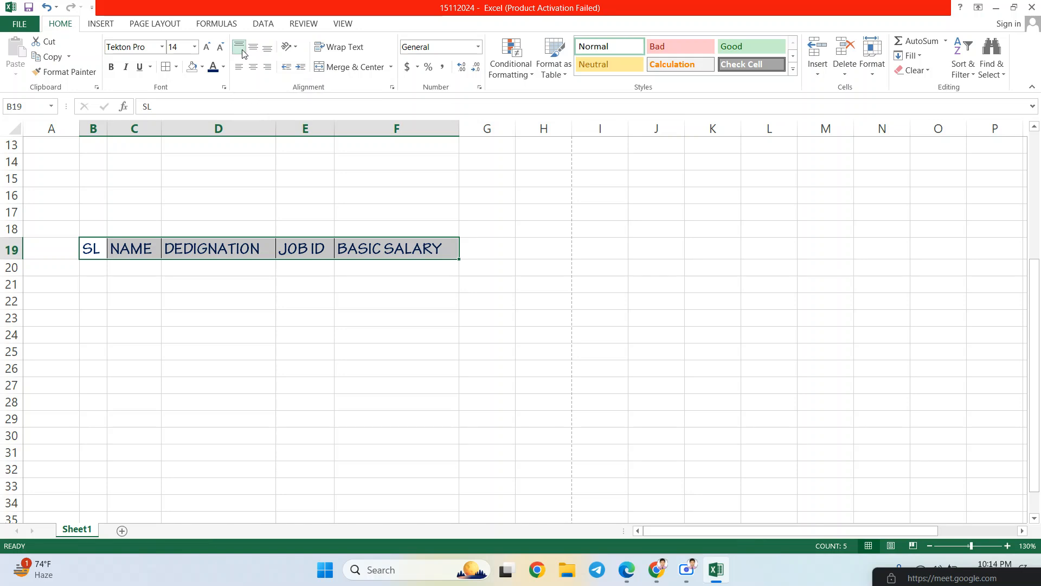
left_click(254, 48)
left_click(270, 249)
left_click_drag(91, 251, 411, 246)
left_click(97, 271)
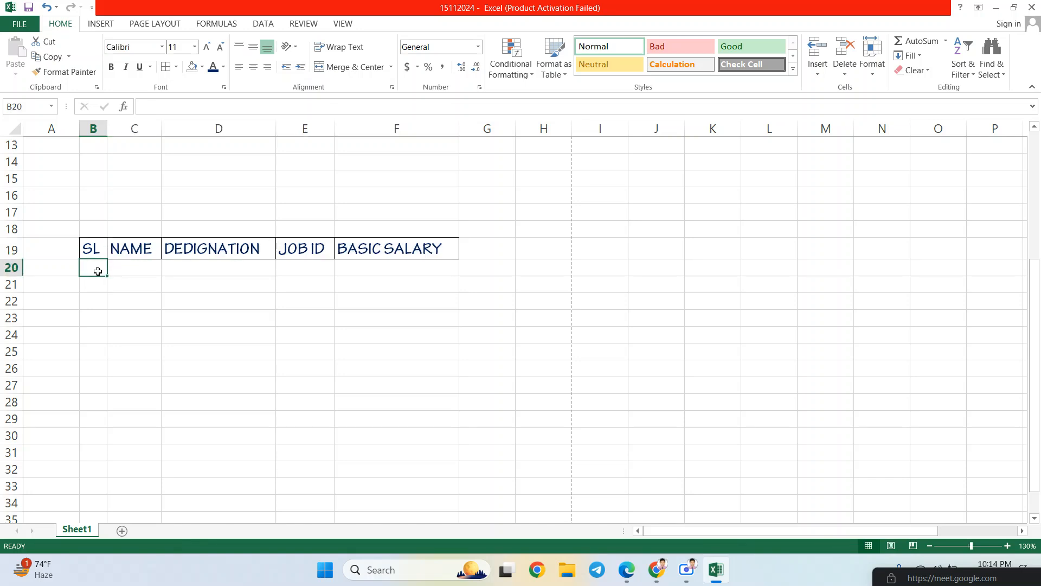
type("124")
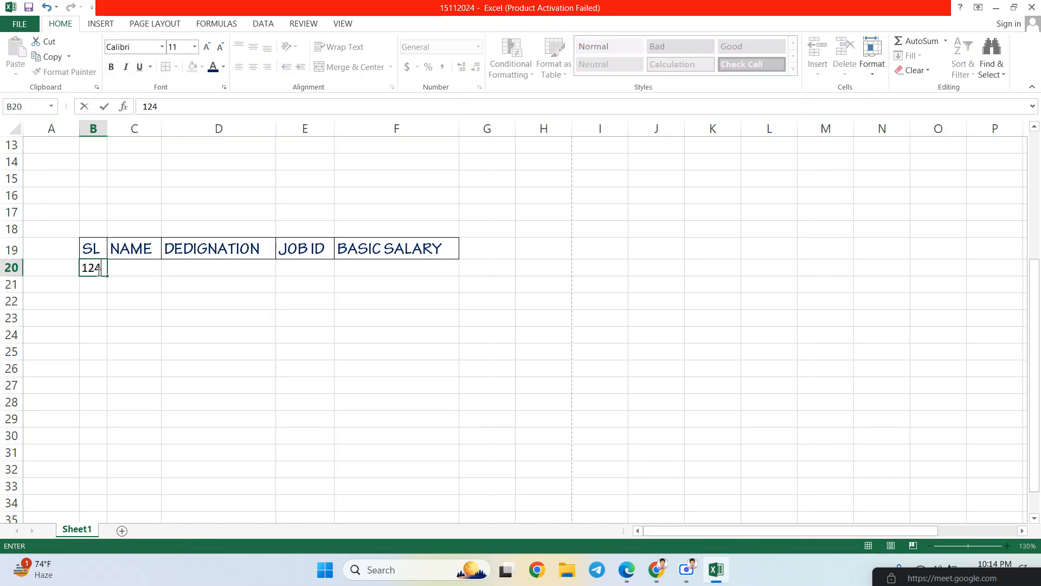
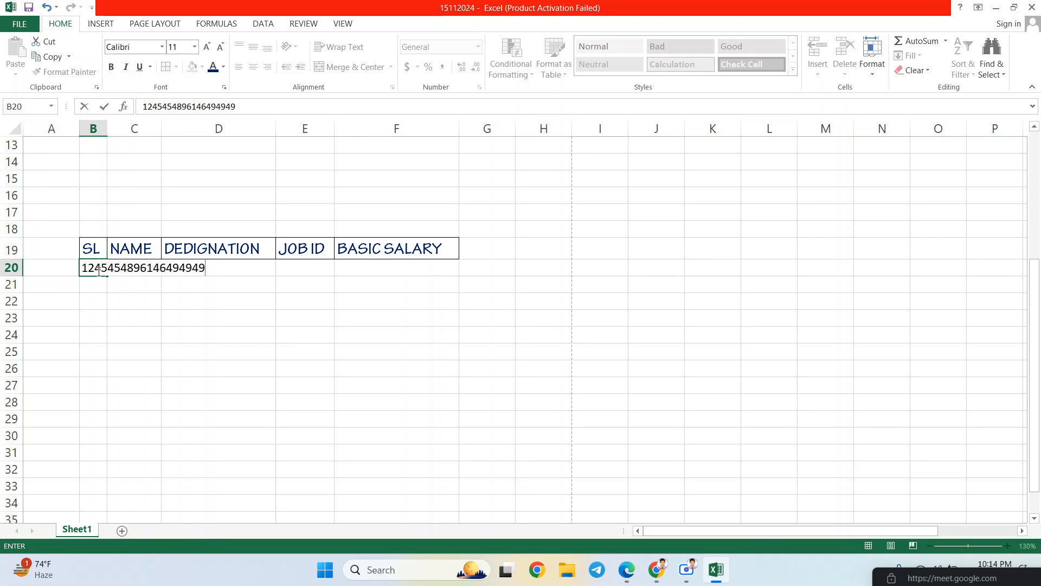
key("Return")
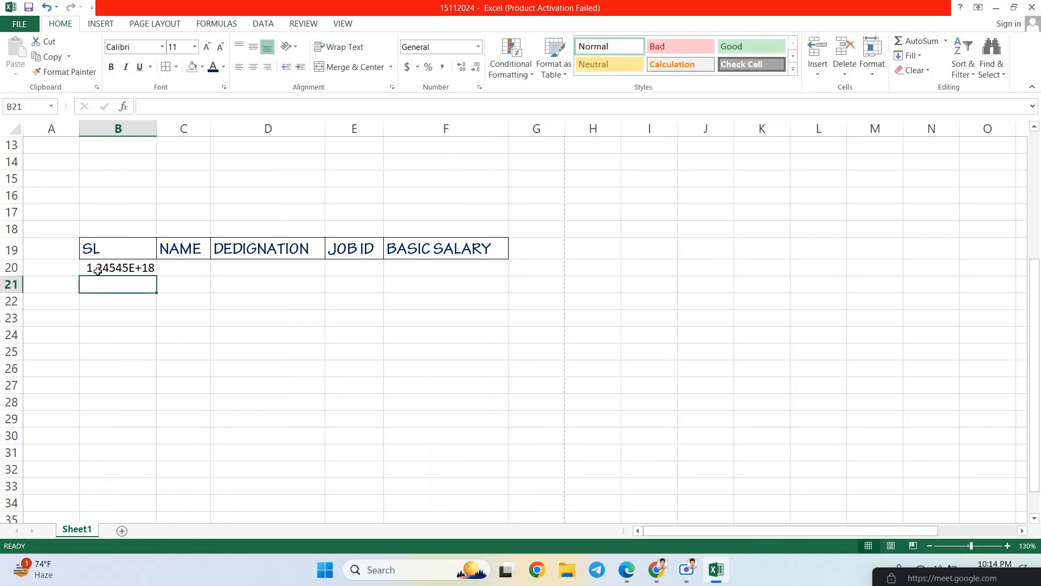
left_click(148, 269)
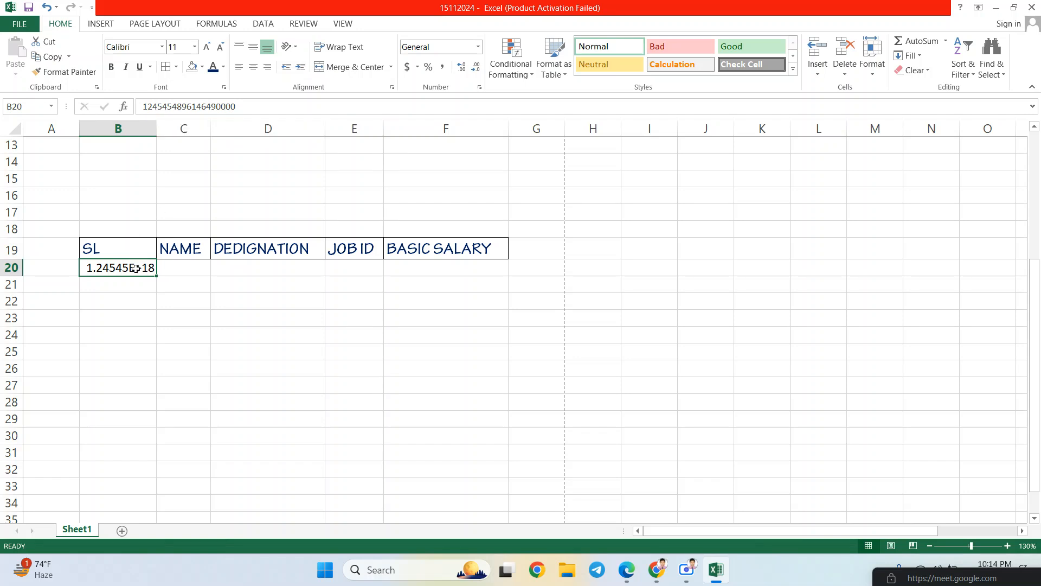
left_click(139, 252)
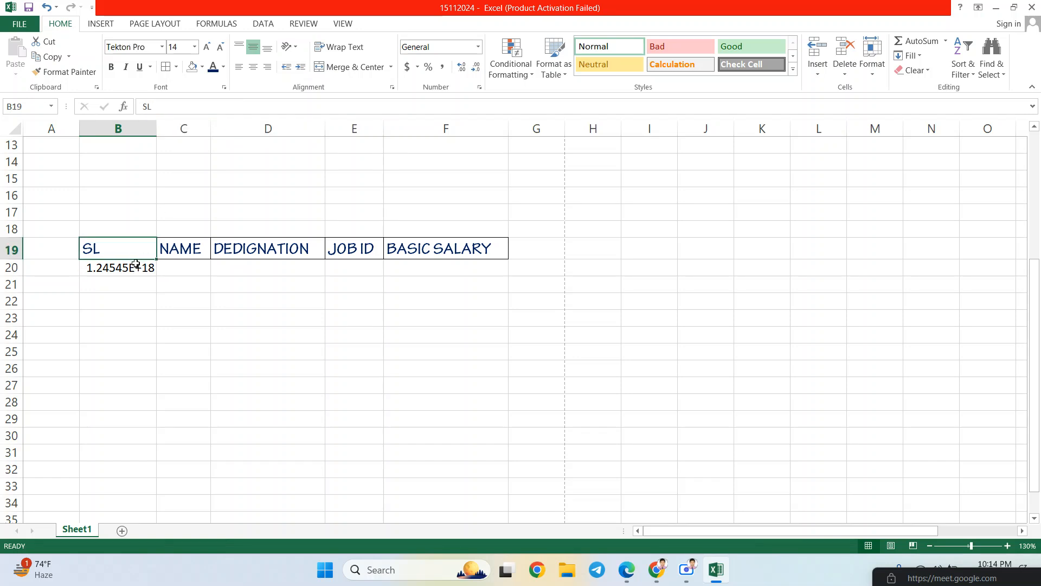
left_click(135, 267)
left_click_drag(156, 129, 315, 129)
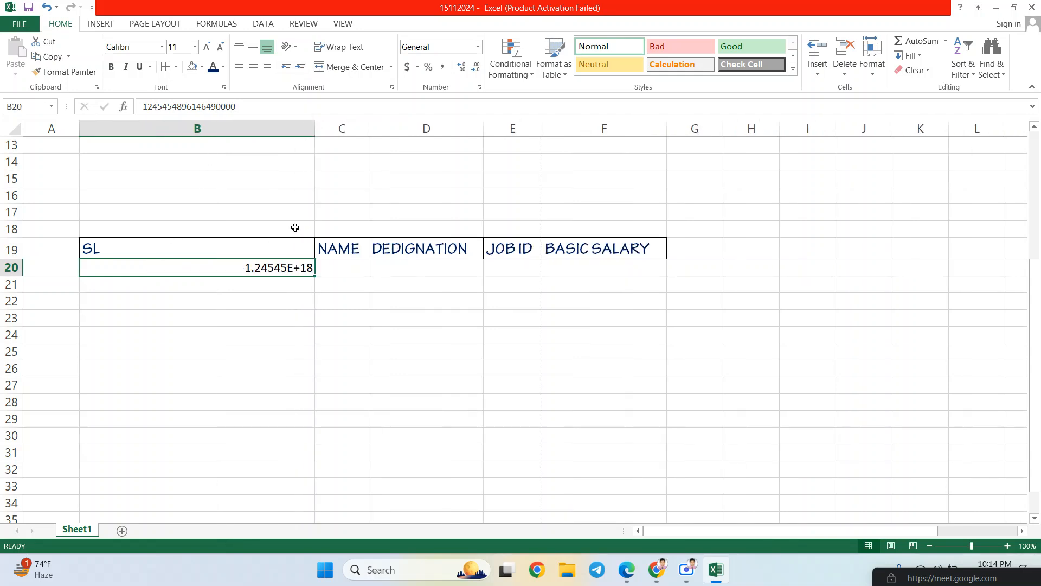
key("ctrl+z")
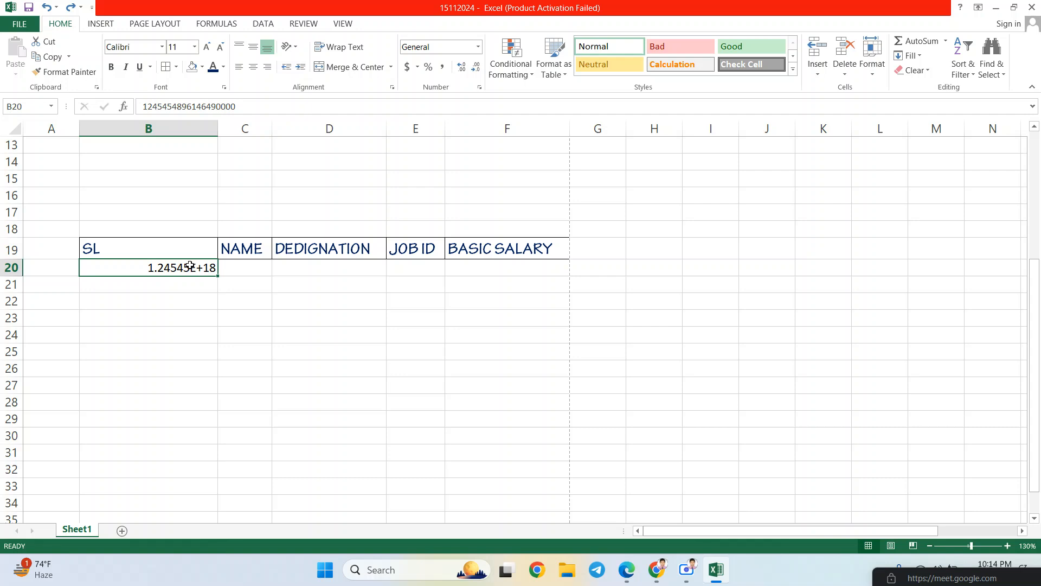
key("ctrl+z")
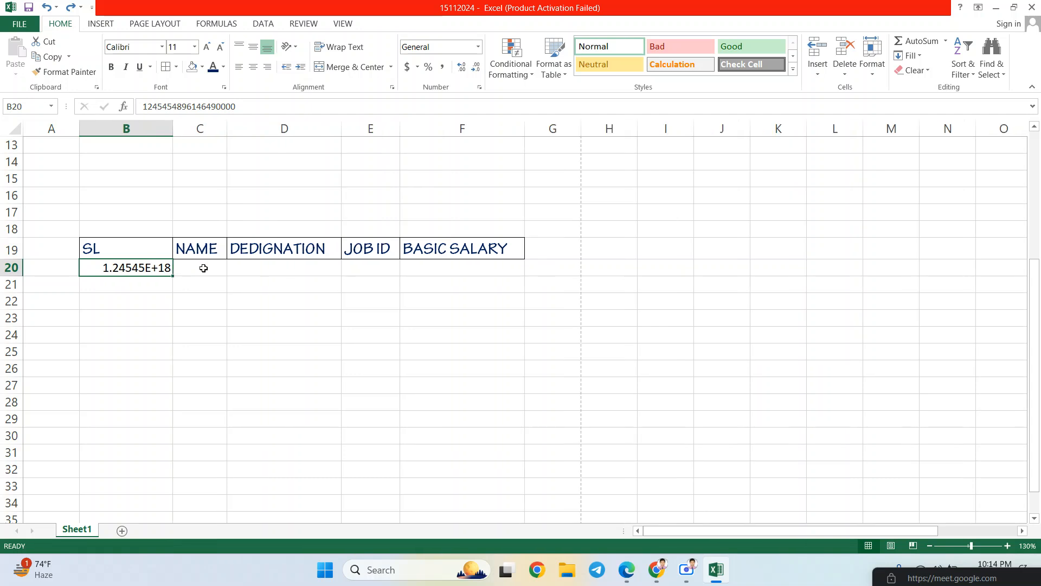
- Type ASDFGLKJOHUIGIU in C20 and make row 20 taller (height 40.20)
left_click(203, 268)
type("ASD")
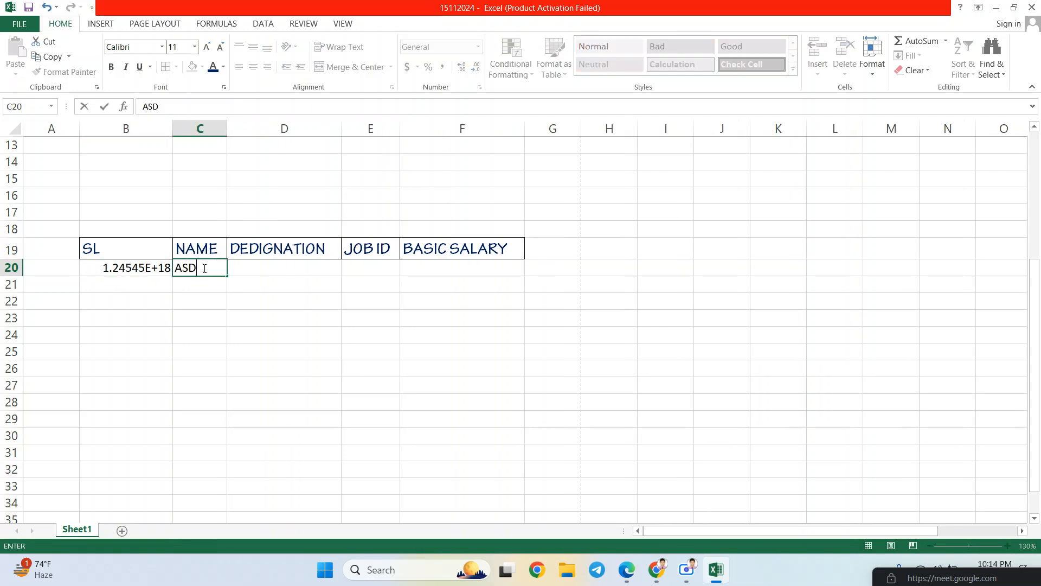
type("FGLKJOHUIGIU")
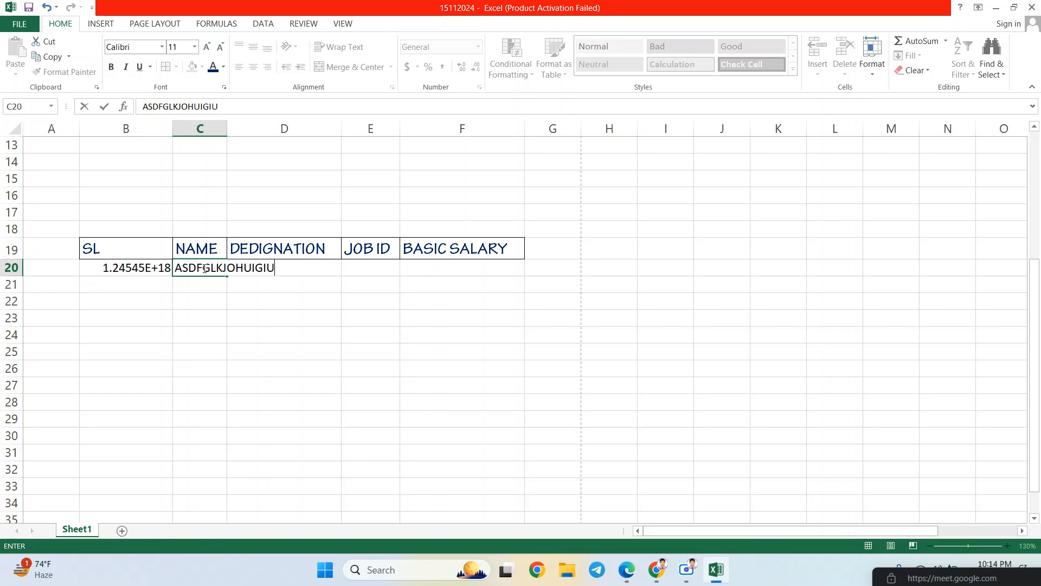
key("Return")
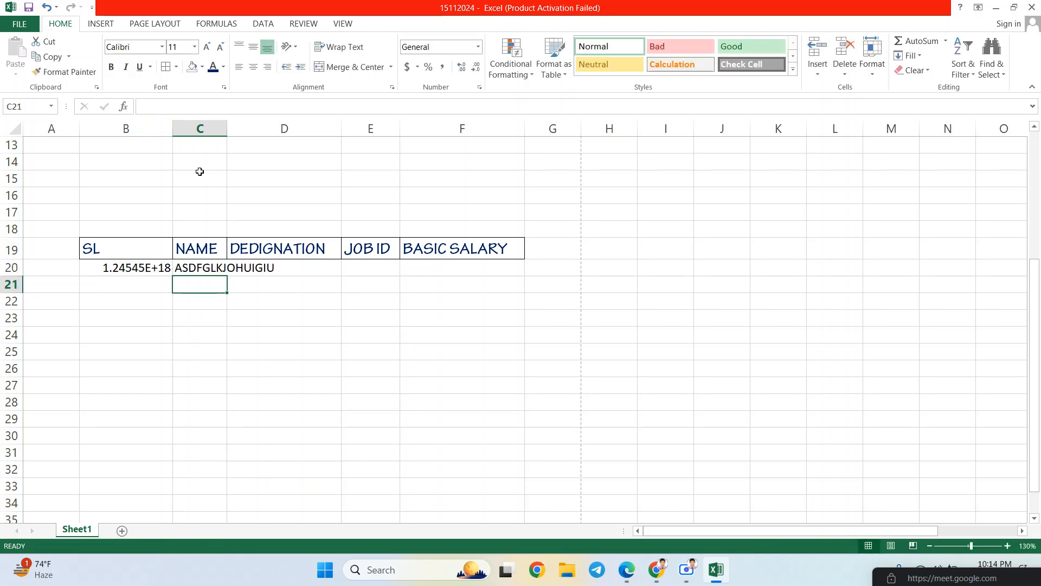
left_click_drag(19, 276, 18, 314)
left_click(247, 296)
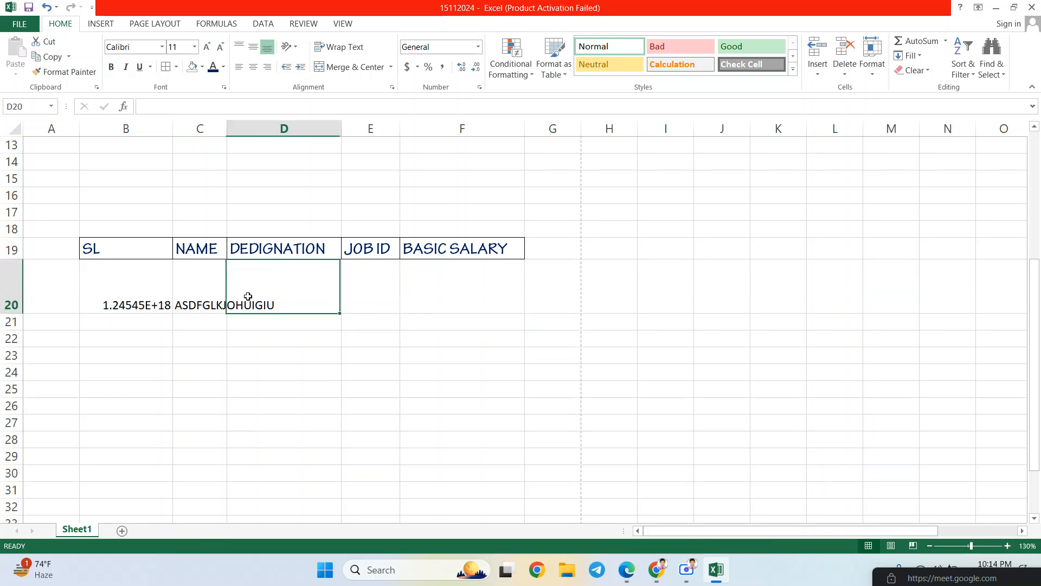
left_click(207, 299)
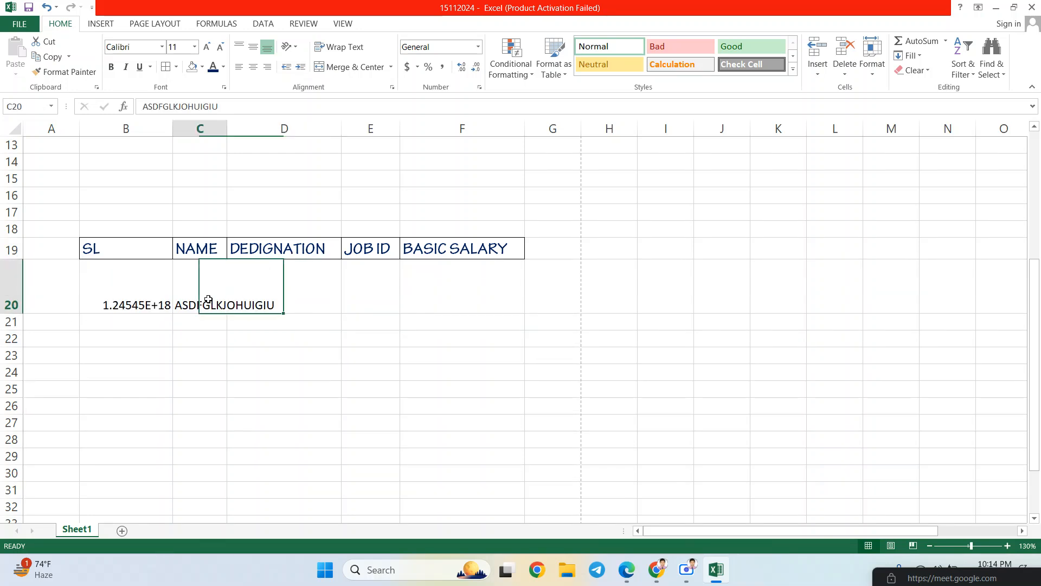
left_click(147, 280)
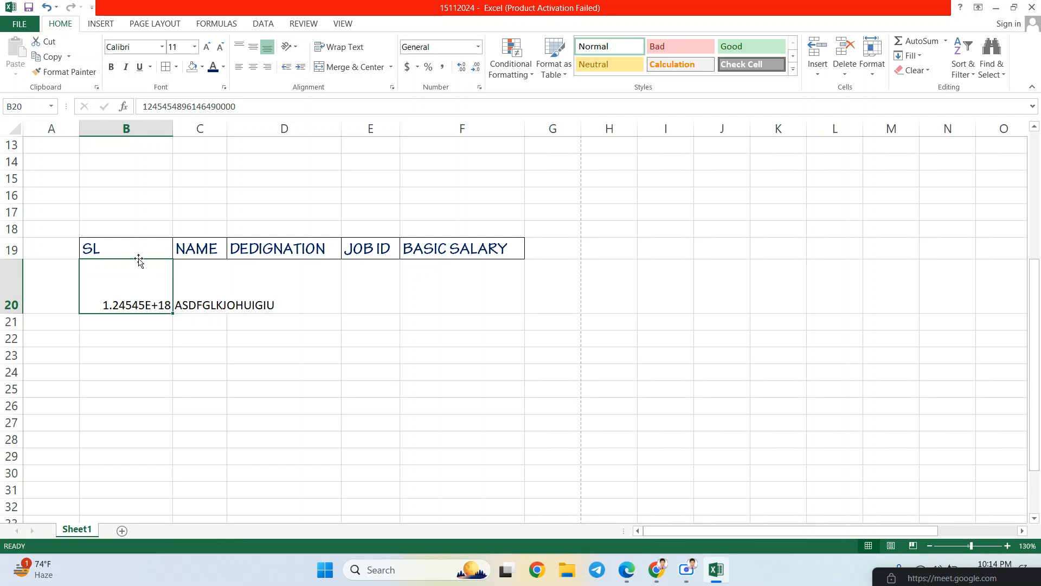
- Select B19:F20 and centre its contents horizontally and vertically
left_click_drag(134, 252, 497, 283)
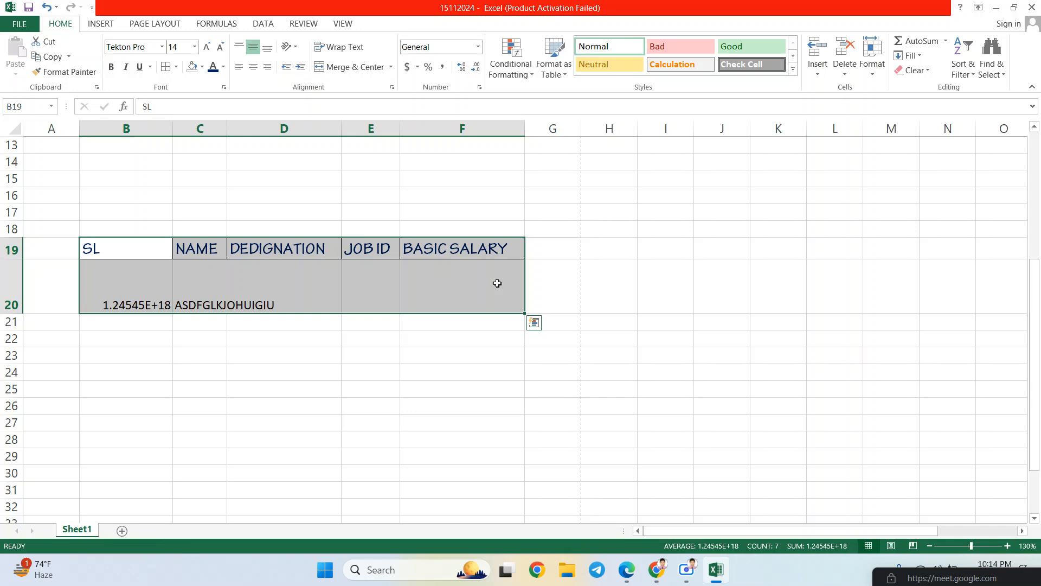
left_click(559, 277)
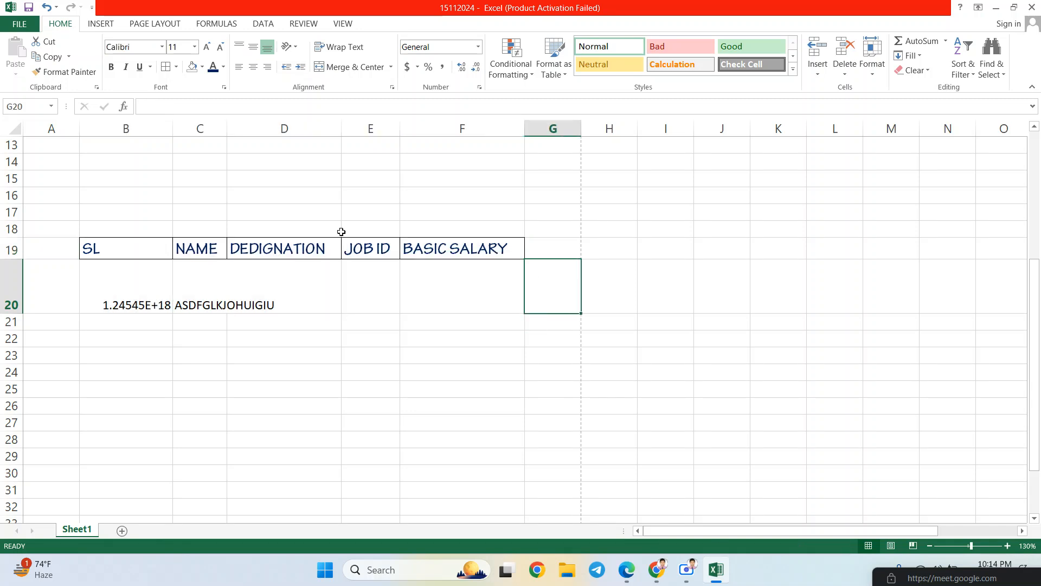
left_click_drag(128, 258, 461, 275)
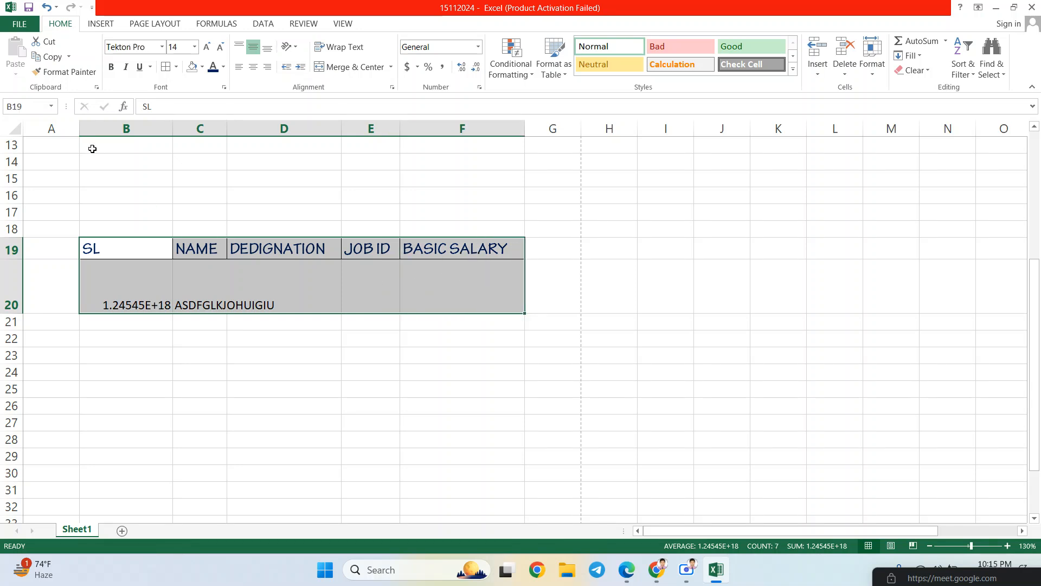
left_click(239, 47)
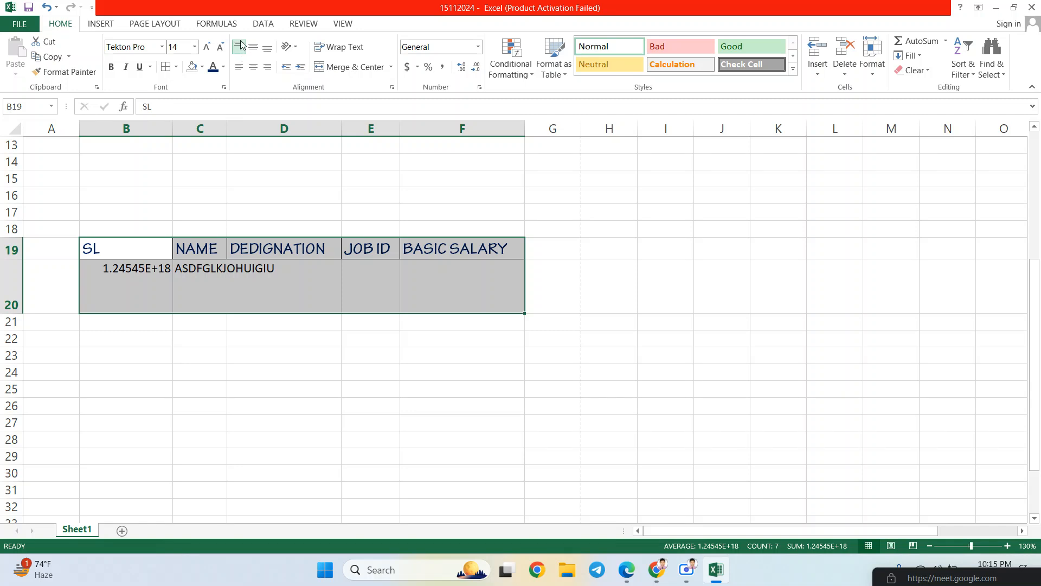
left_click(239, 66)
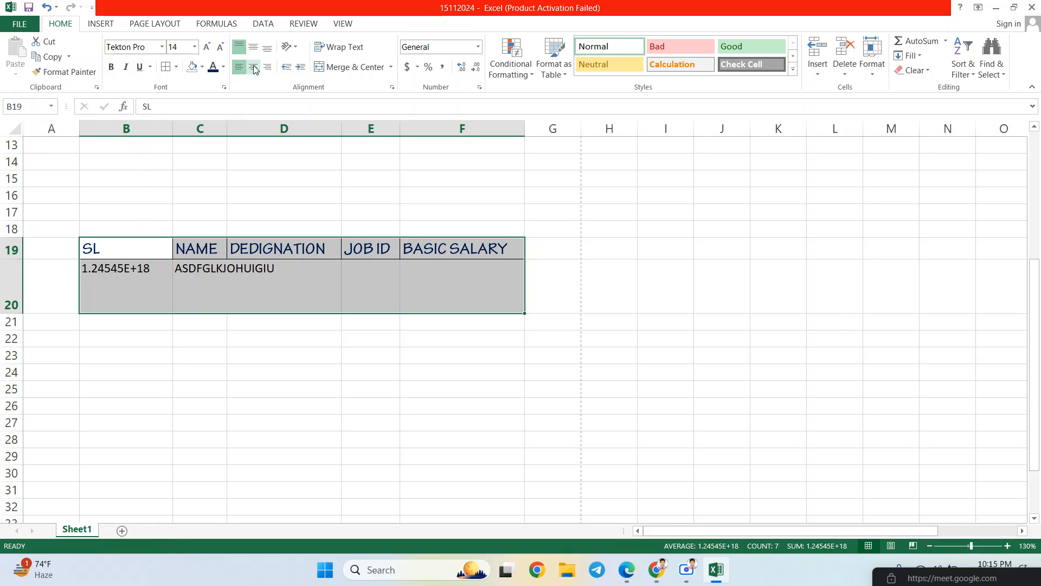
left_click(253, 66)
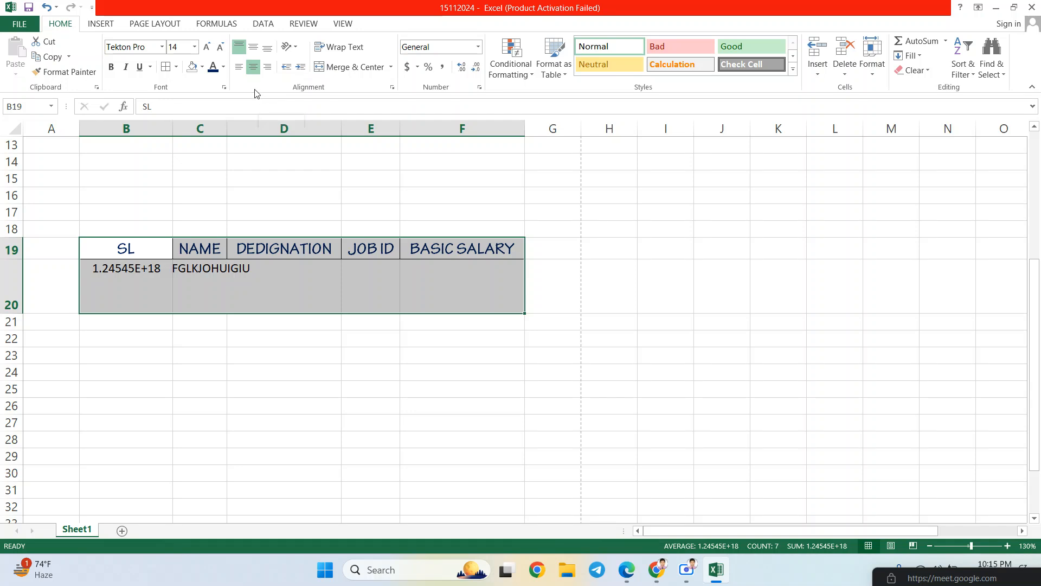
left_click(253, 50)
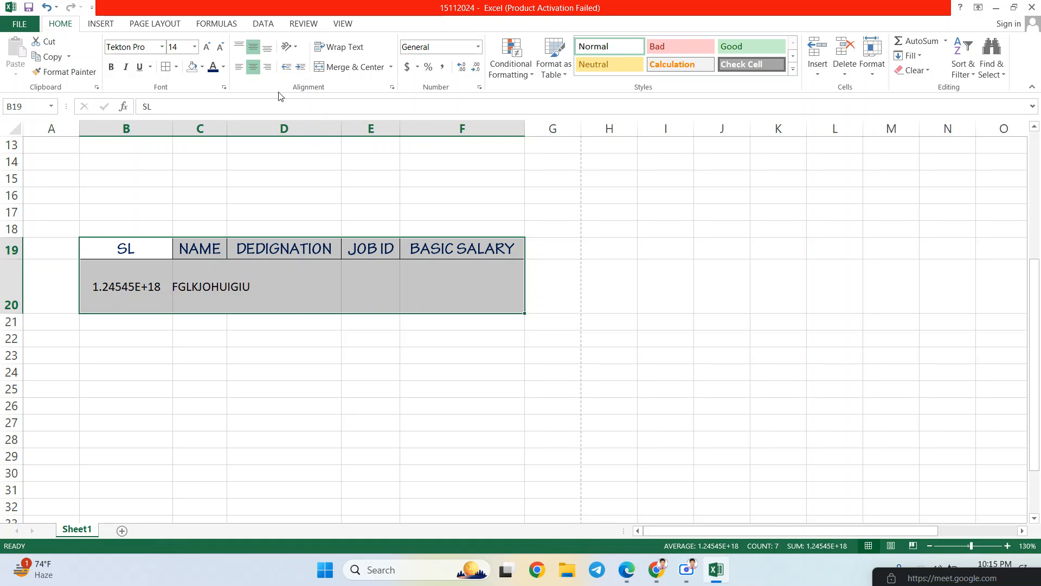
- Try bottom and right alignment, then return to Middle Align and Center
left_click(269, 47)
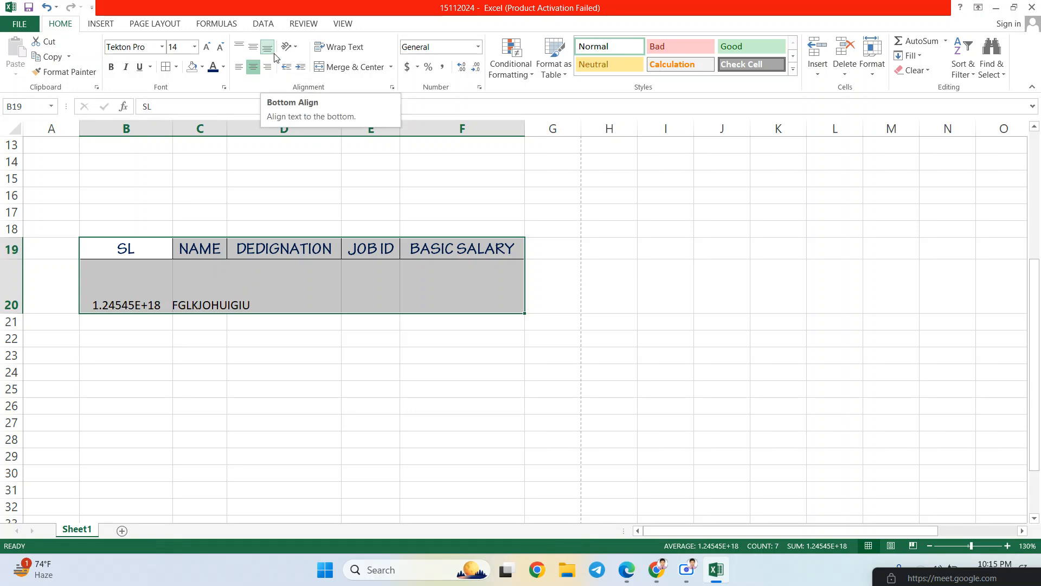
left_click(252, 48)
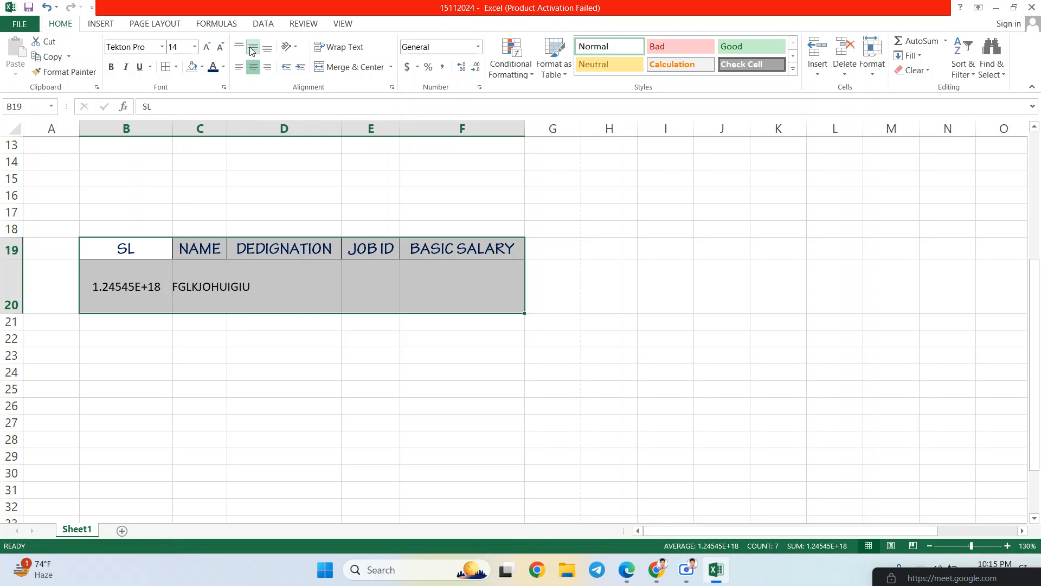
left_click(266, 69)
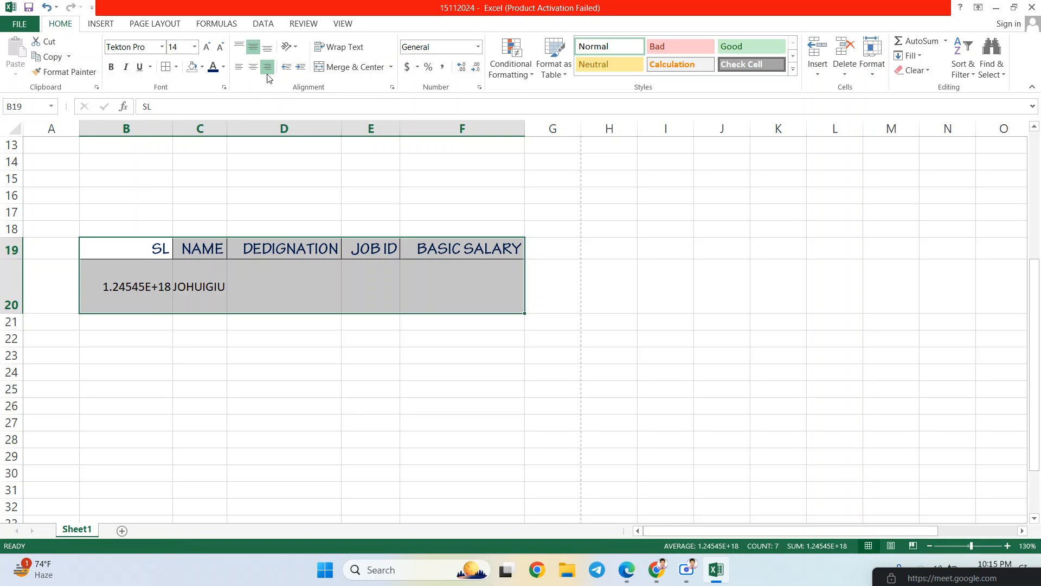
left_click(253, 72)
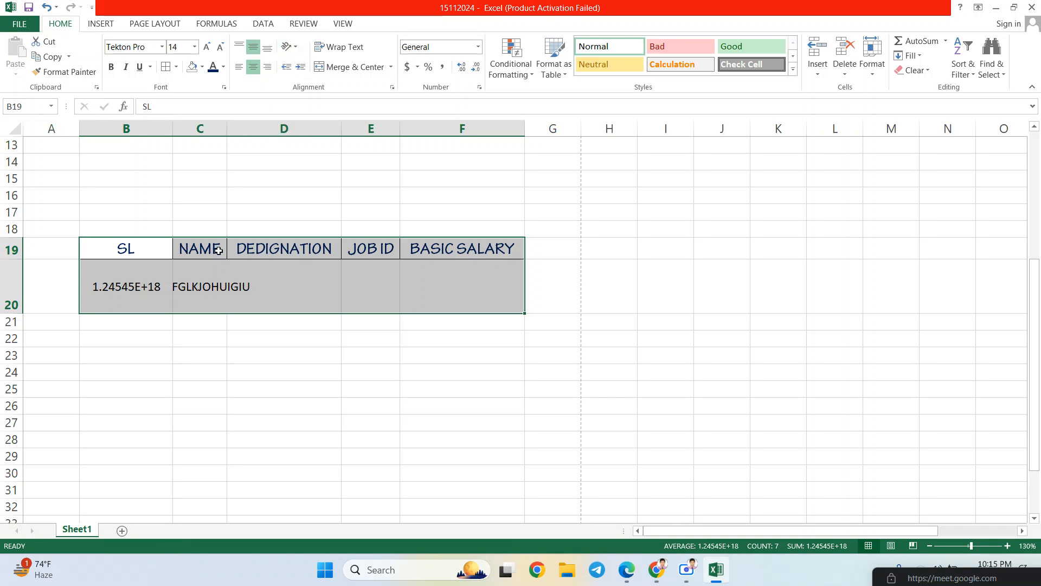
double_click(163, 256)
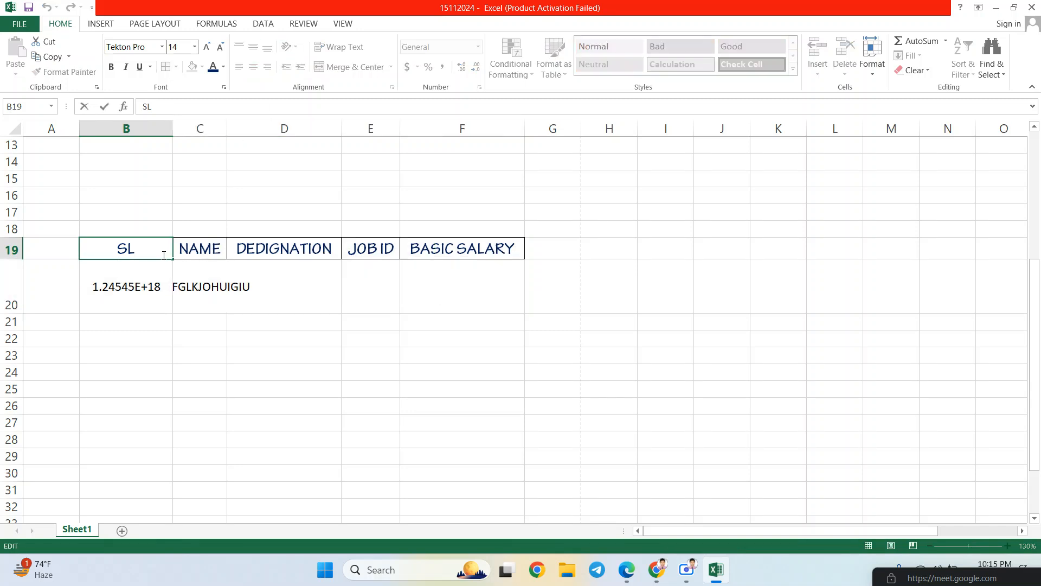
left_click(153, 271)
- Try Angle Counterclockwise, Angle Clockwise and Vertical Text orientations on headers B19:F19
left_click(144, 247)
left_click_drag(173, 249, 439, 247)
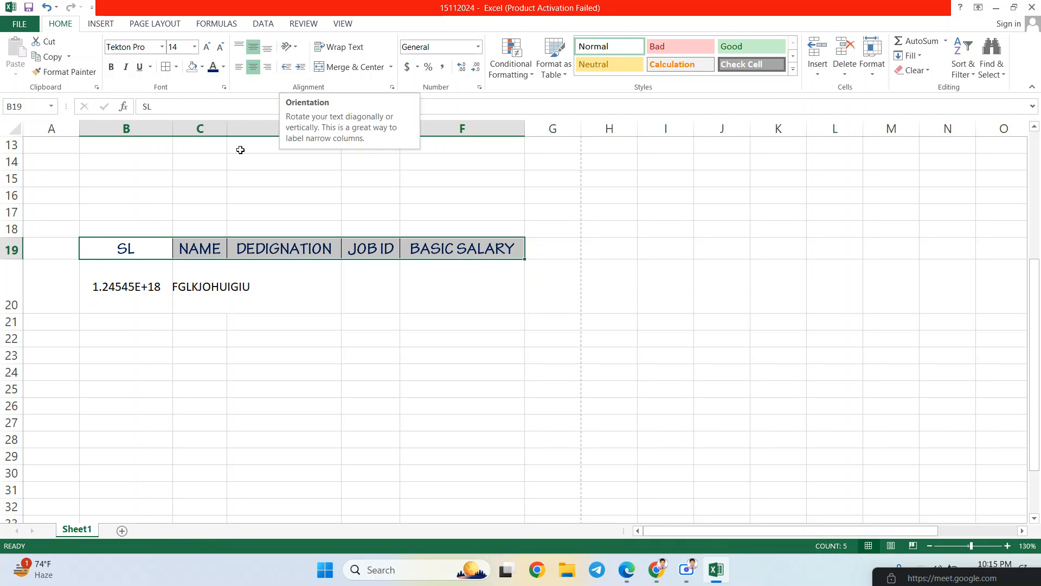
left_click(296, 48)
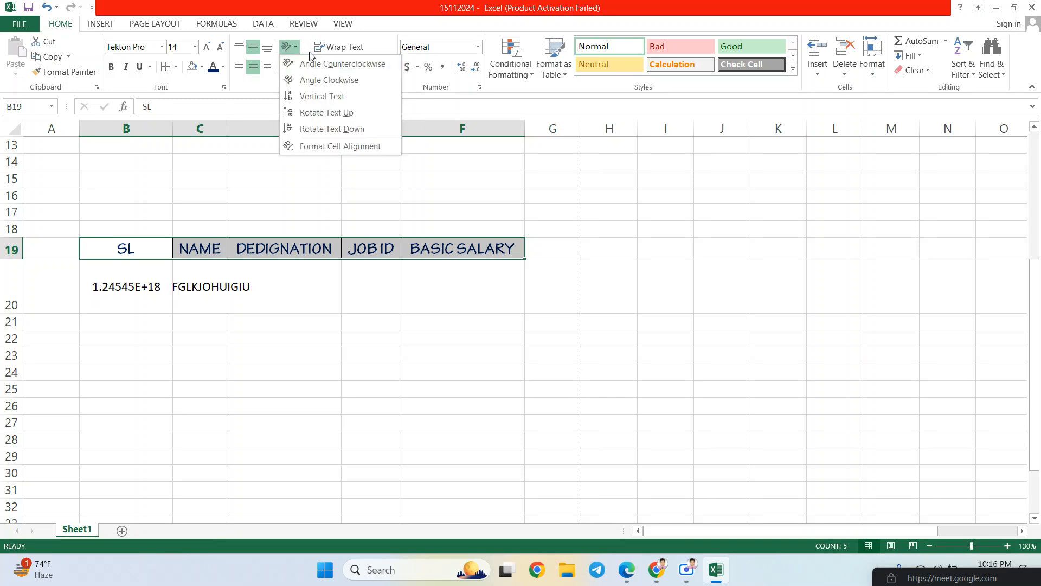
left_click(342, 64)
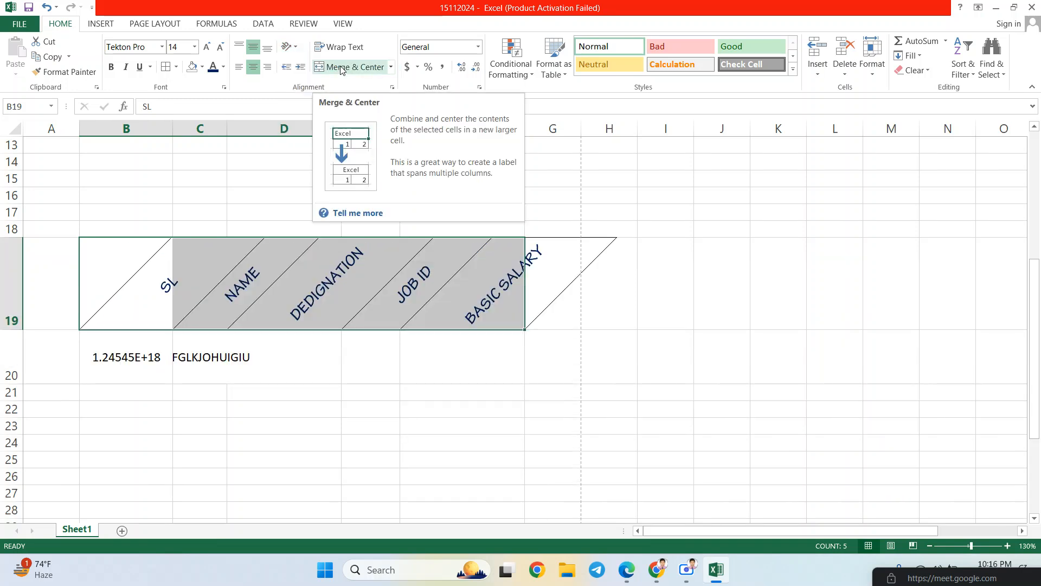
left_click(297, 49)
left_click(317, 80)
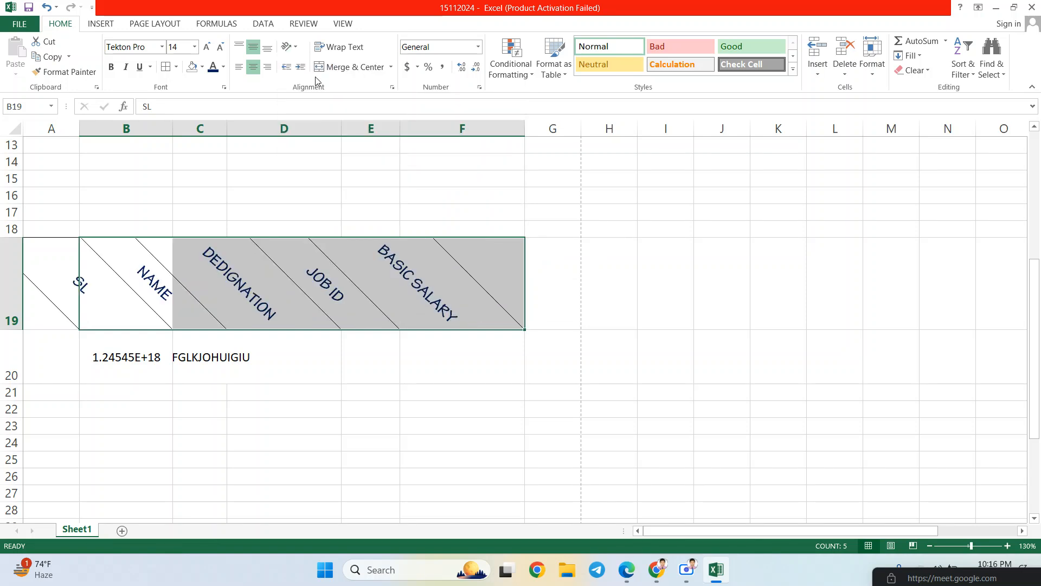
left_click(289, 47)
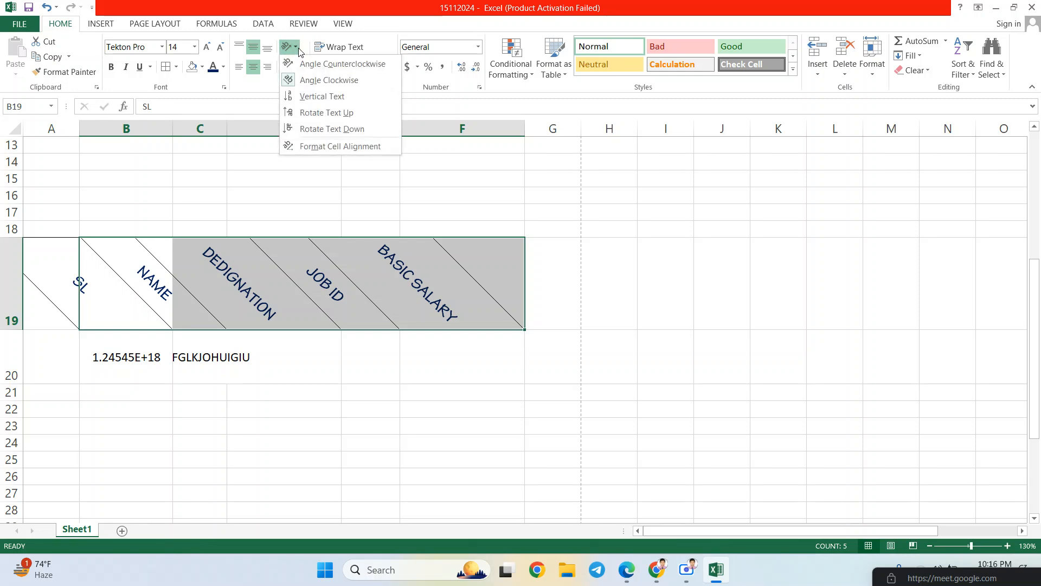
left_click(314, 97)
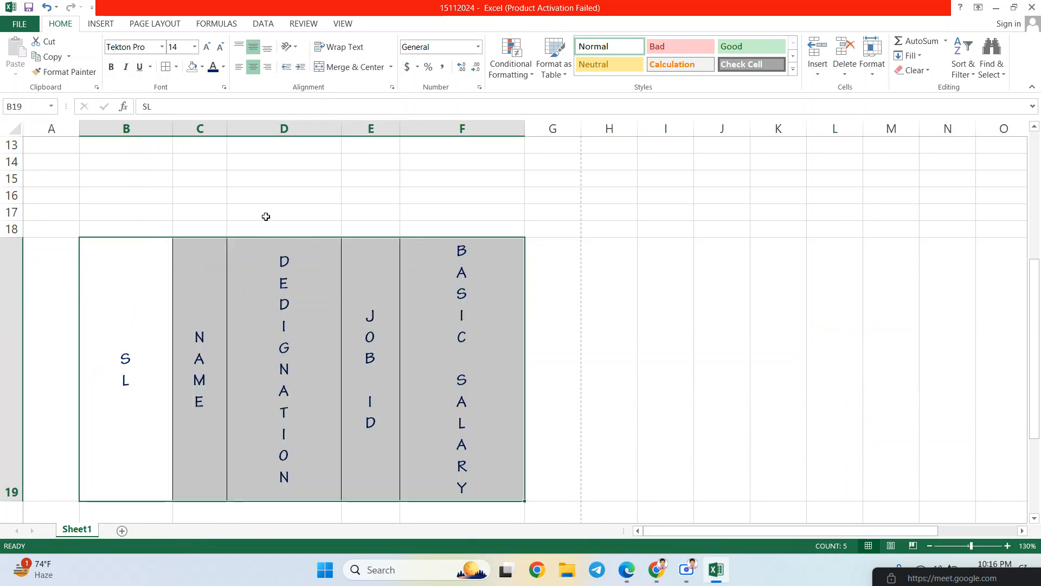
- Rotate the header text up, then down, and bring up Format Cell Alignment
left_click(297, 48)
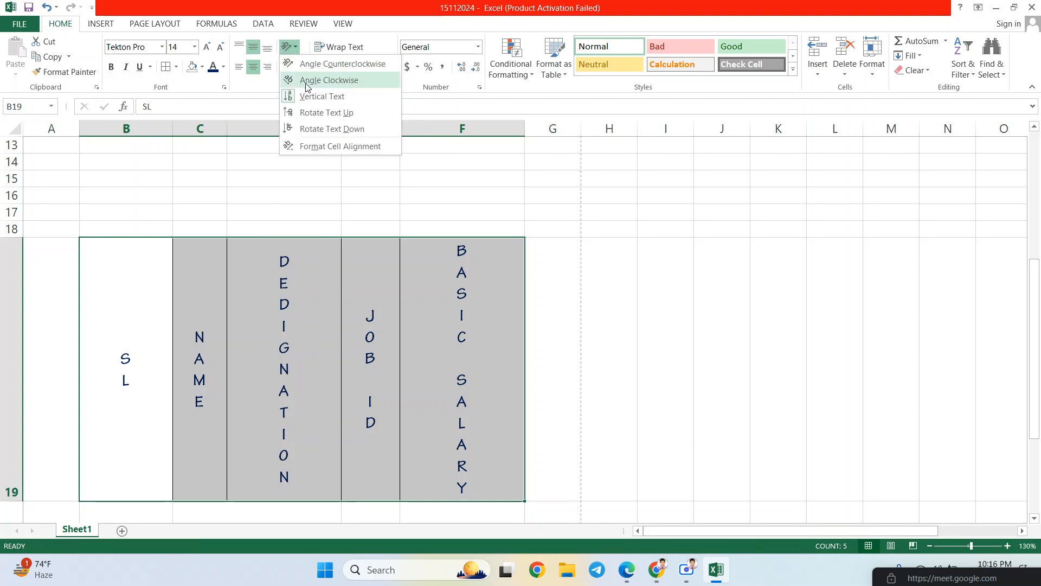
left_click(318, 113)
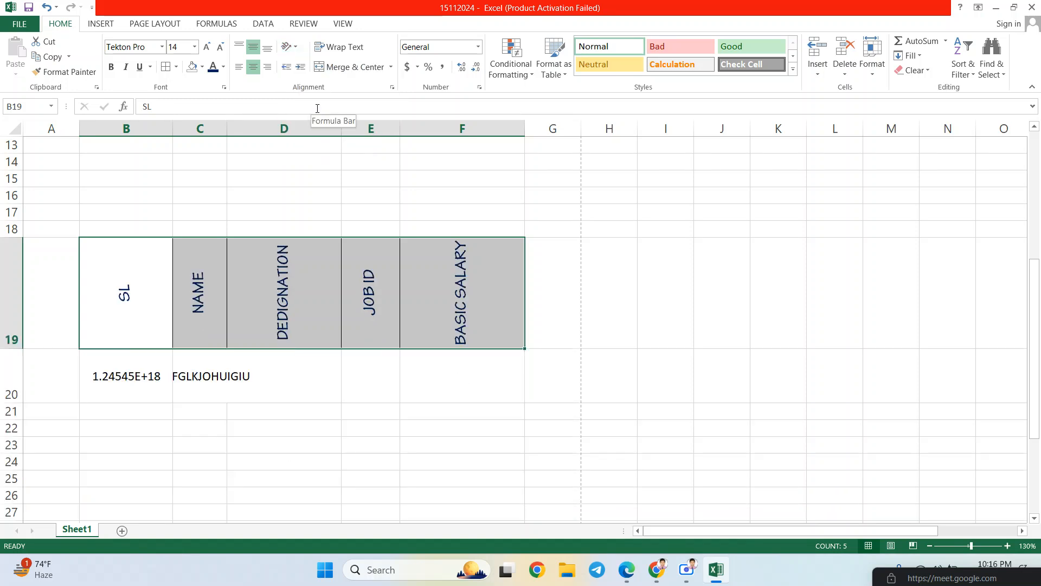
left_click(292, 47)
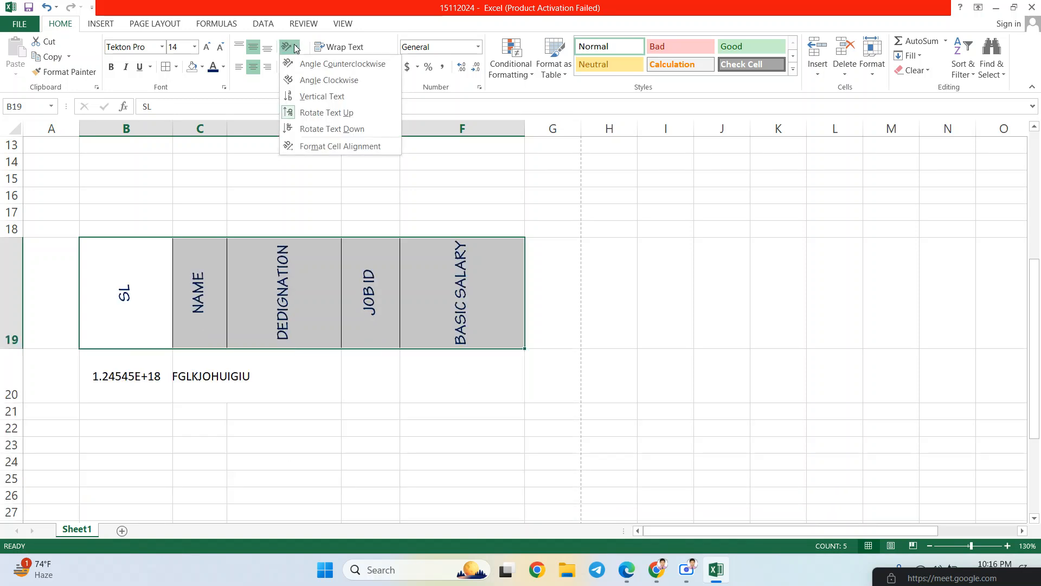
left_click(310, 130)
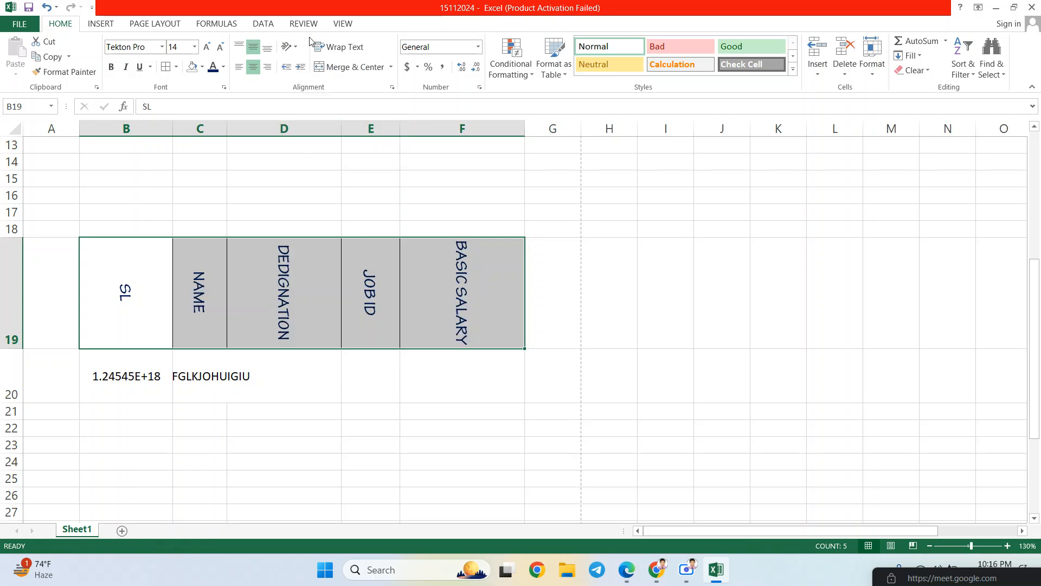
left_click(292, 47)
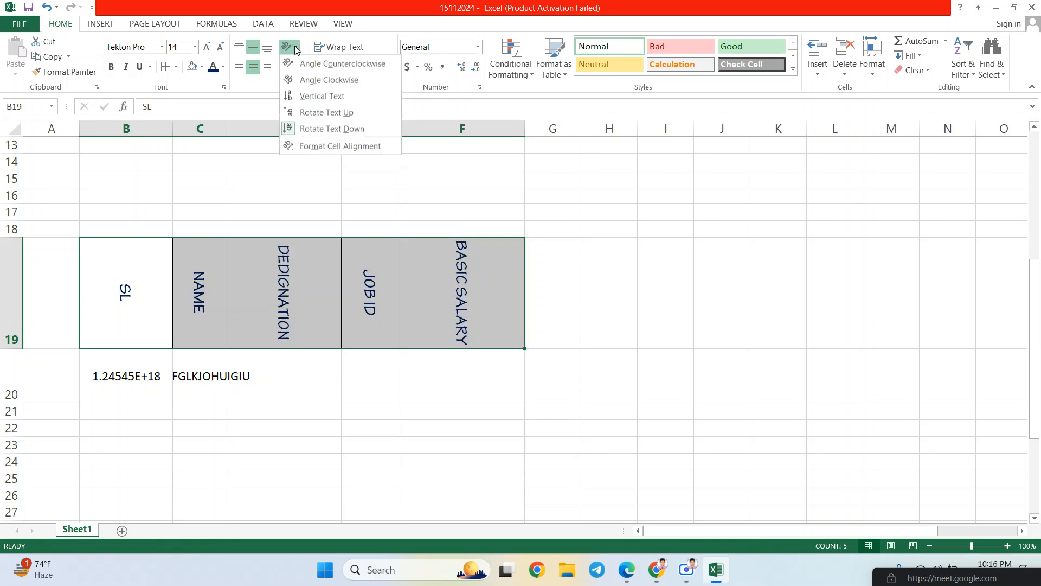
left_click(312, 143)
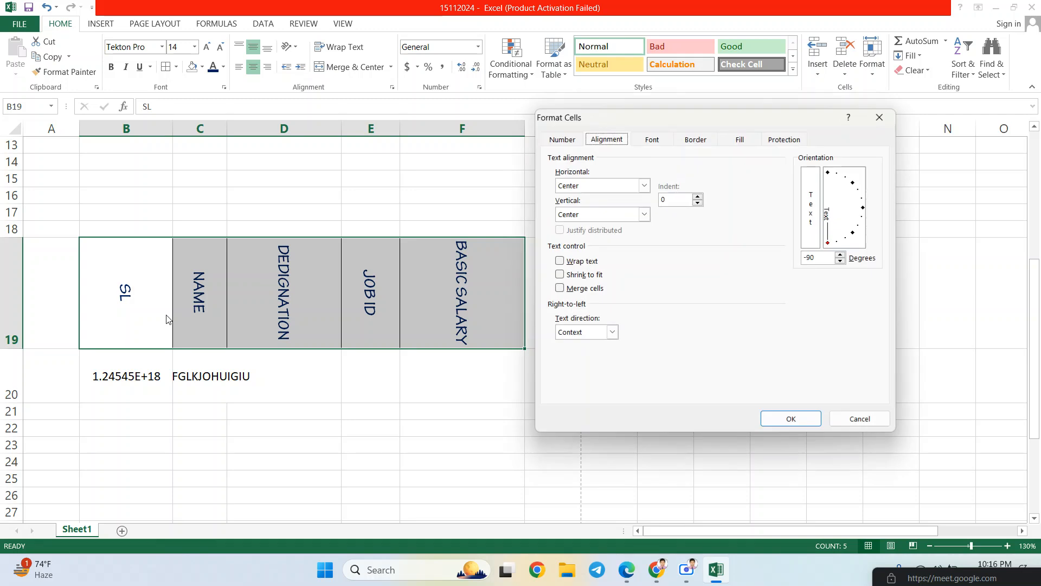
- Try -10 and -21 degree text angles, cancel, and undo back to horizontal headers
left_click(879, 117)
left_click_drag(103, 264, 450, 279)
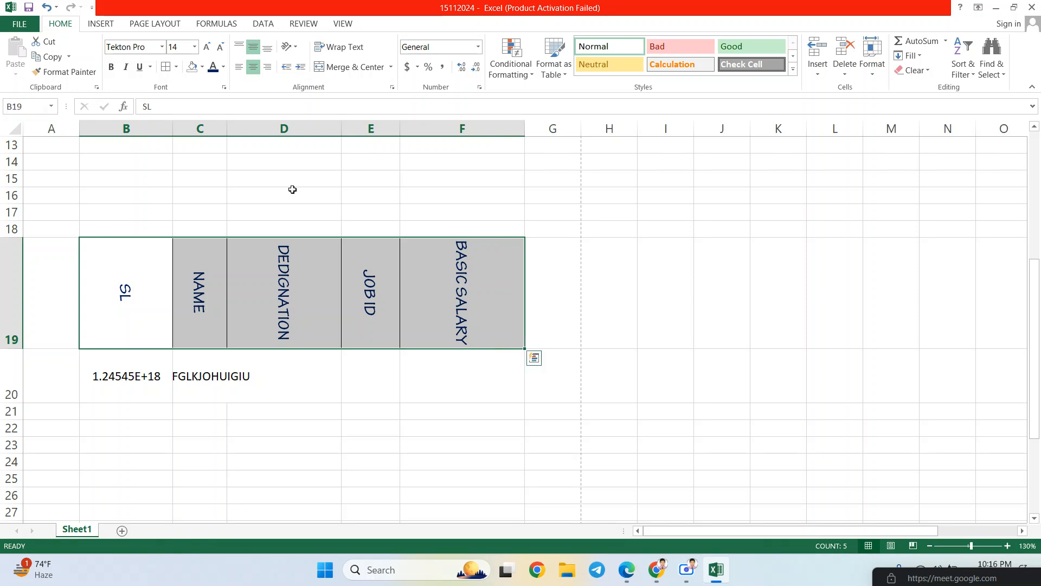
left_click(296, 48)
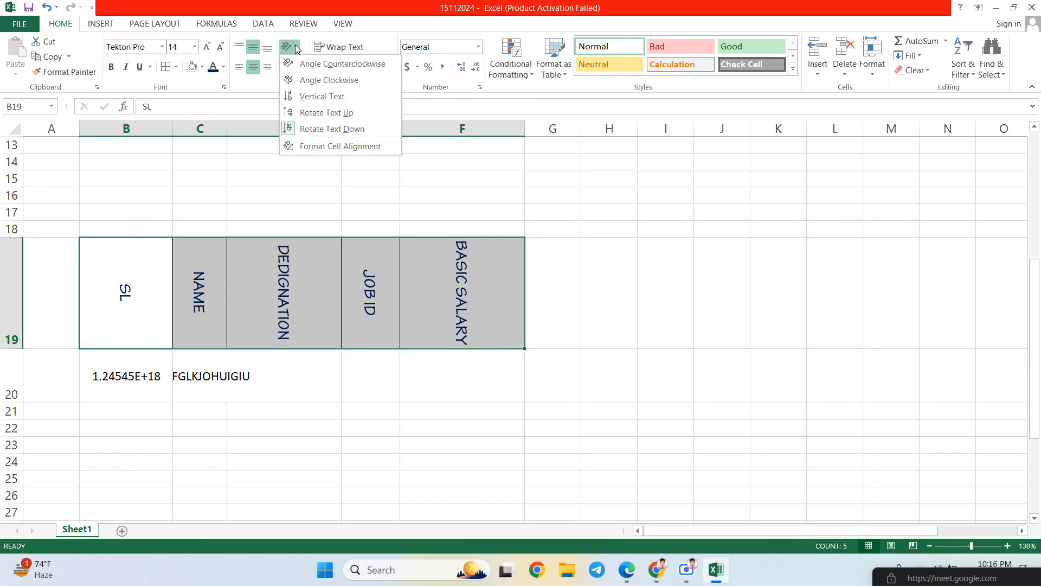
left_click(363, 148)
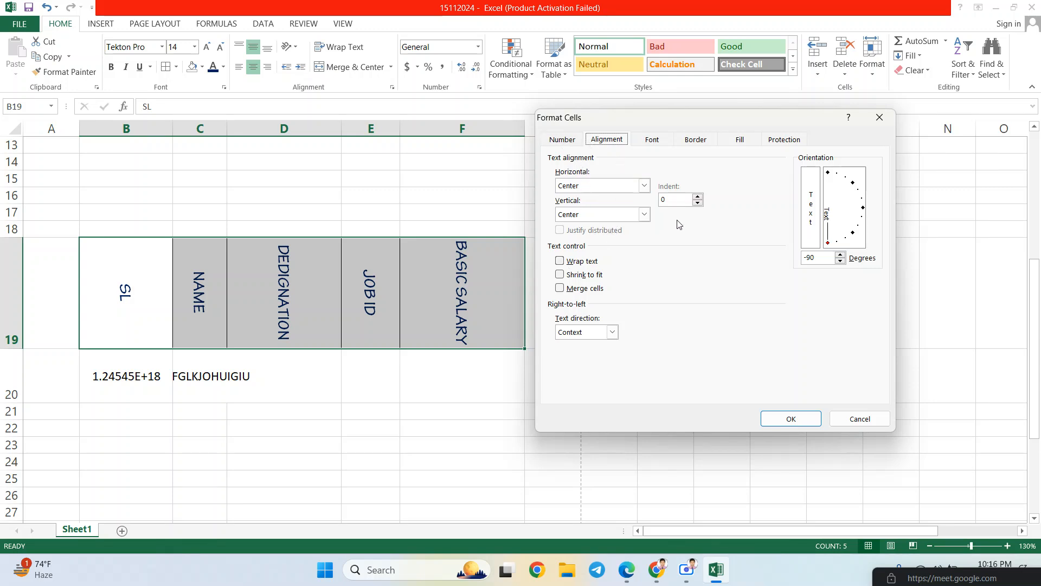
left_click(840, 211)
left_click_drag(847, 216, 863, 203)
left_click(859, 418)
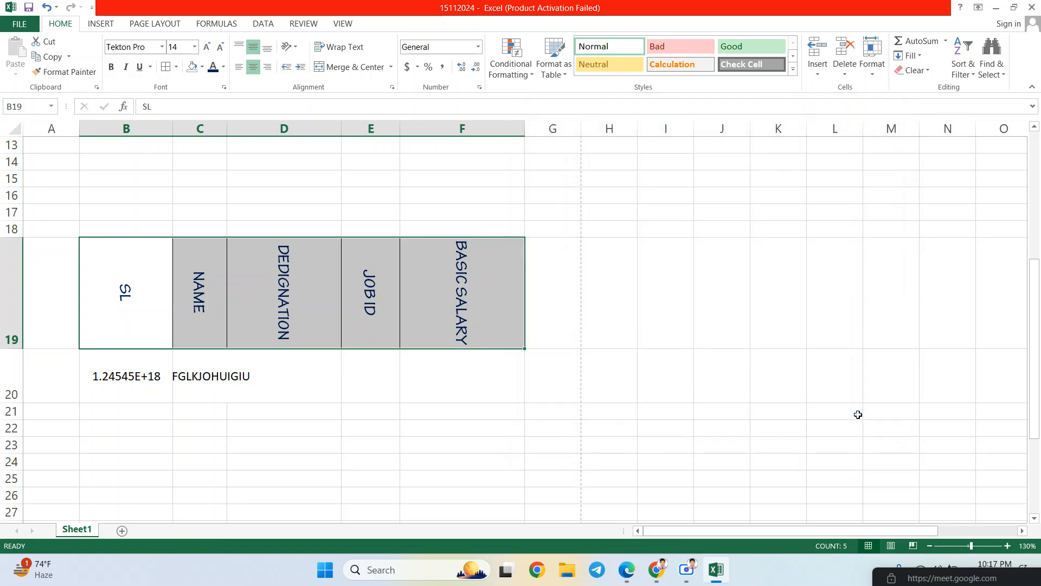
key("ctrl+z")
key("ctrl+z")
key("ctrl+z")
key("ctrl+z")
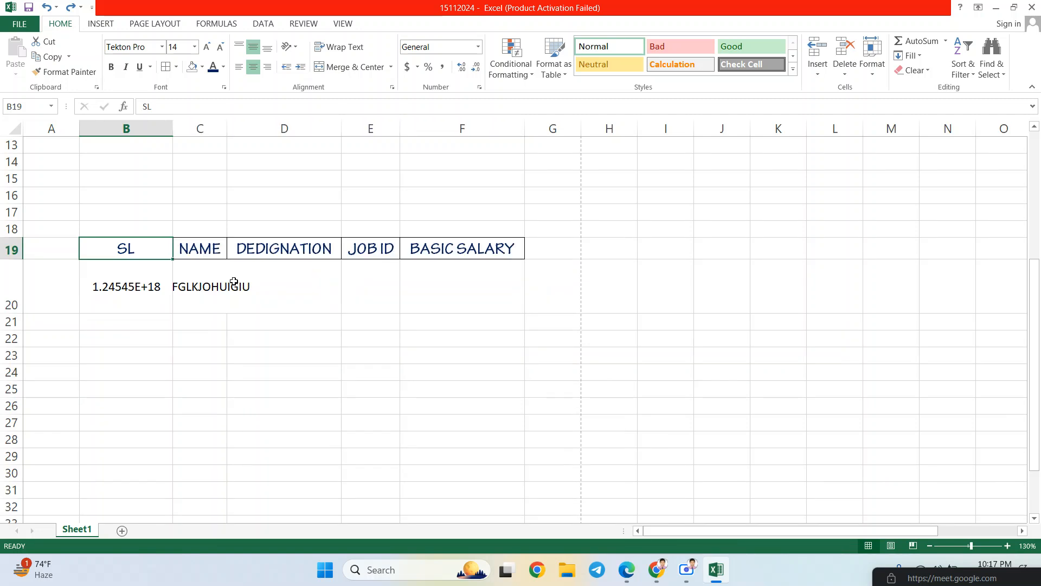
- Left-align the B19:F19 header labels and test indenting them in and back out
left_click(111, 262)
left_click(125, 246)
left_click_drag(157, 249, 463, 248)
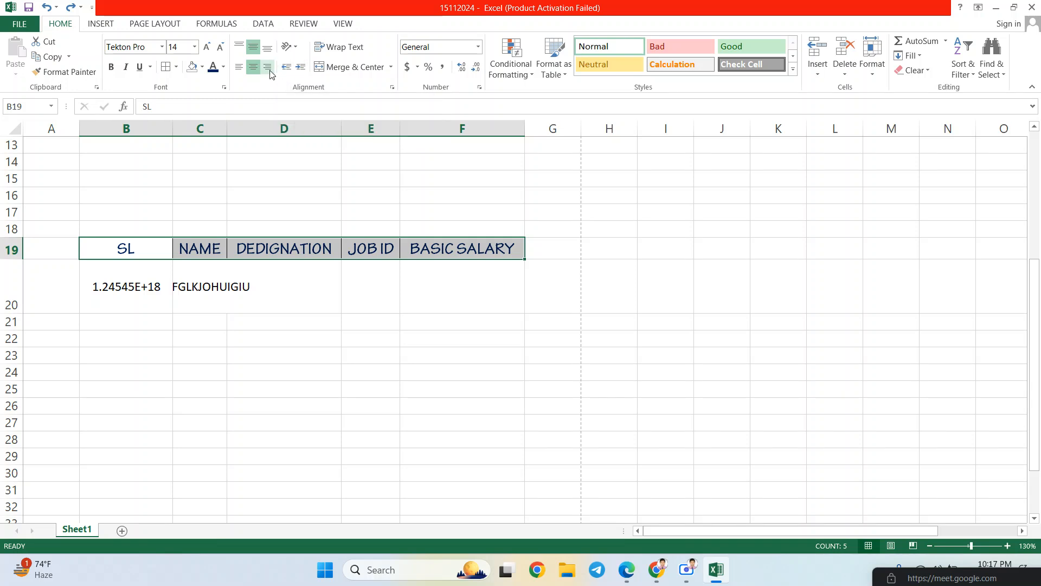
left_click(300, 67)
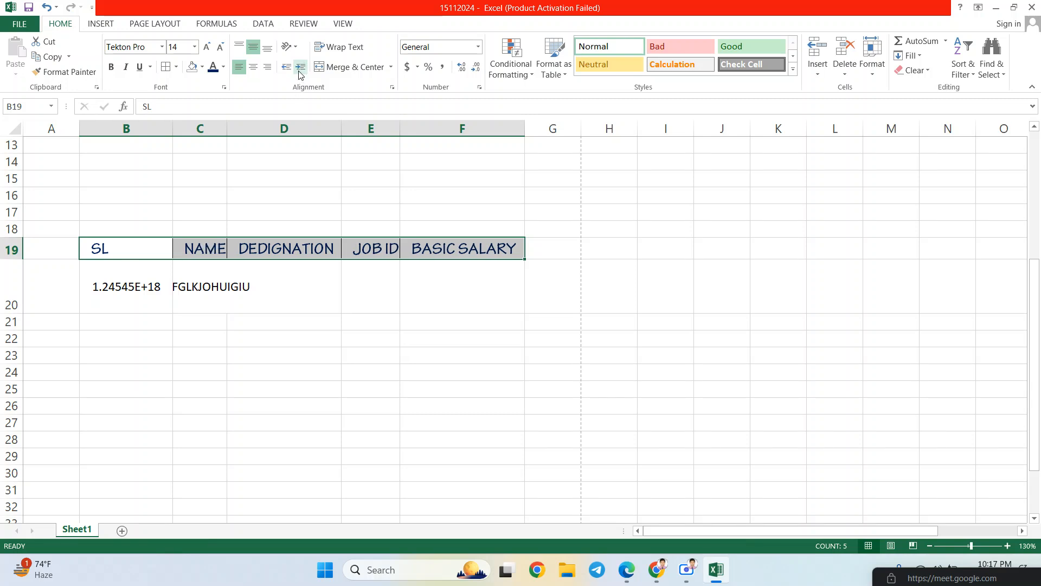
left_click(300, 68)
left_click(300, 67)
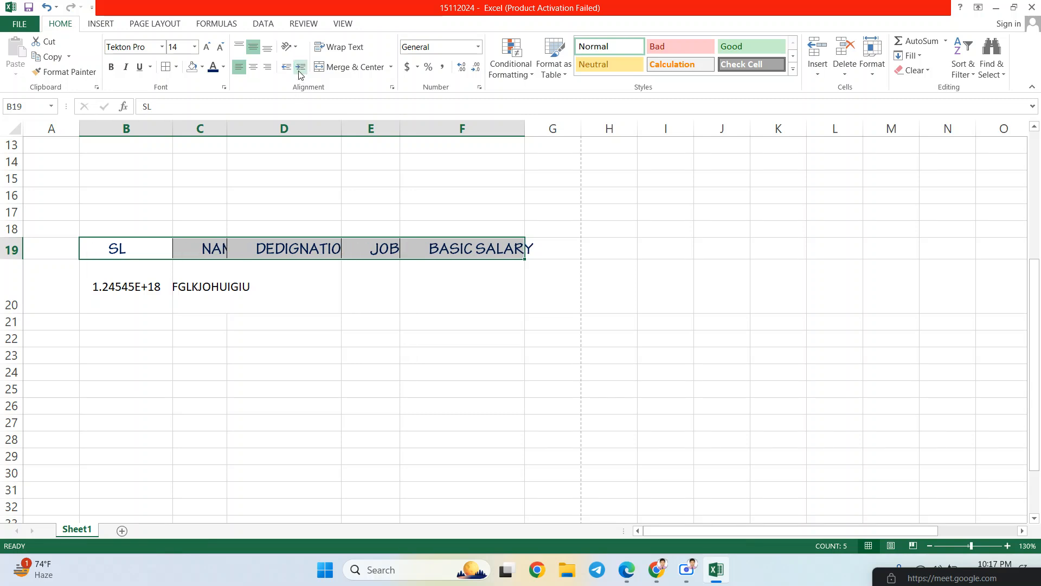
left_click(300, 68)
left_click(288, 66)
left_click(288, 67)
left_click(288, 66)
left_click(288, 66)
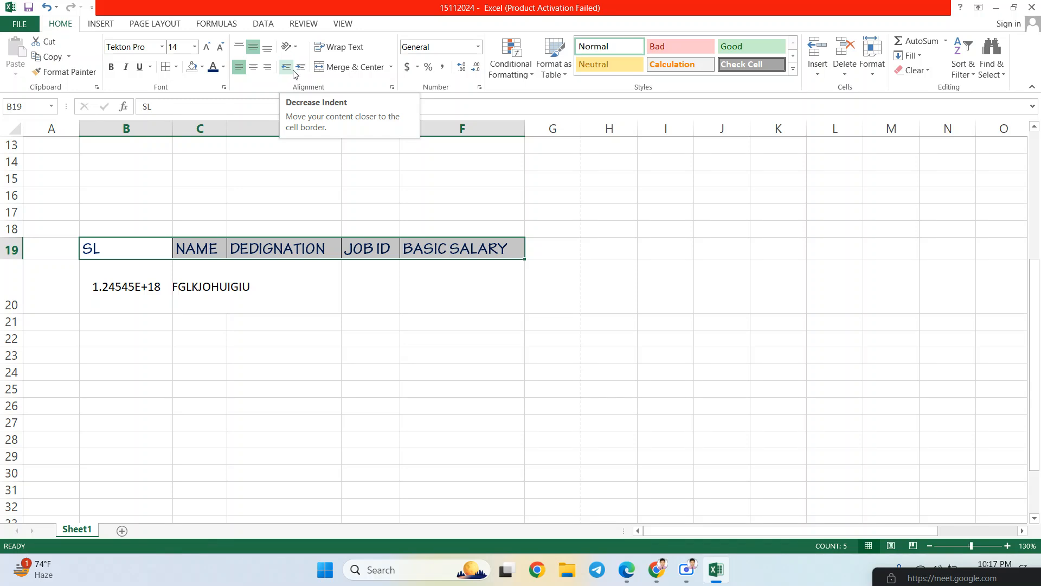
- Increase the header labels' indent by several steps
left_click(290, 70)
left_click(301, 70)
left_click(301, 69)
left_click(301, 69)
left_click(301, 70)
left_click(301, 69)
left_click(301, 70)
left_click(301, 69)
left_click(301, 69)
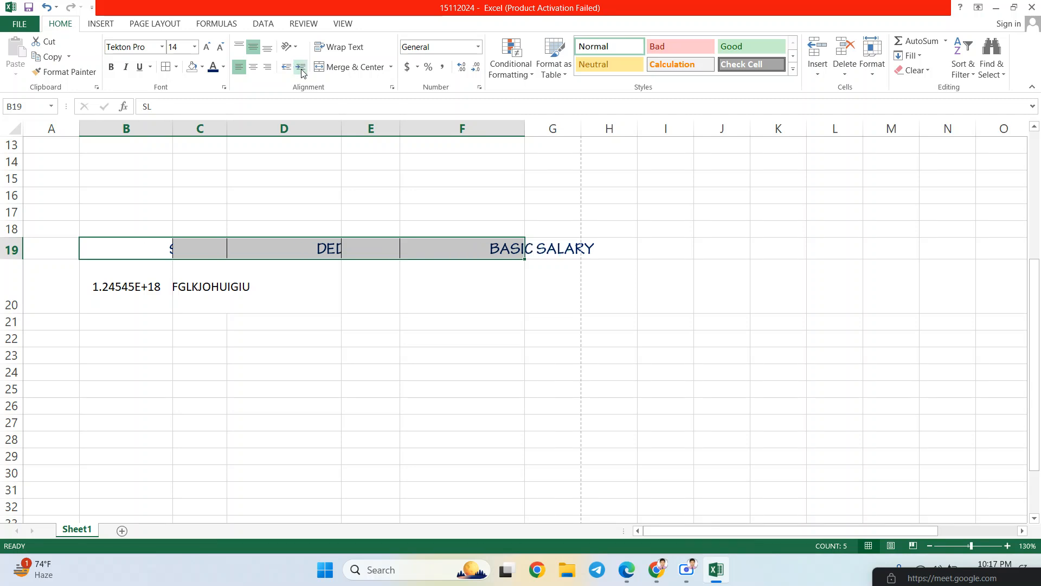
left_click(301, 70)
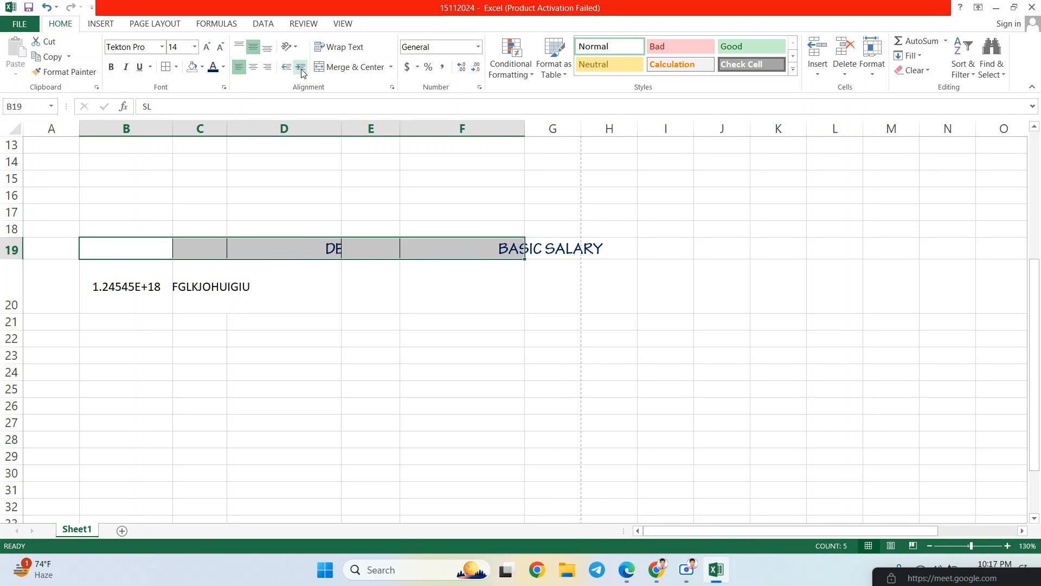
- AutoFit columns B to F, undo the changes, and select B17:F17
double_click(176, 130)
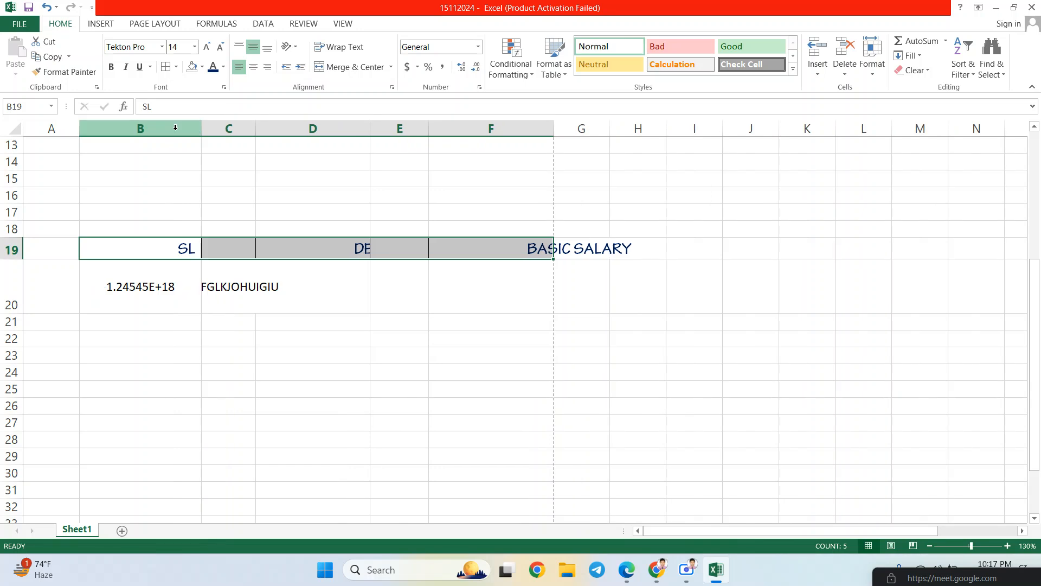
double_click(255, 128)
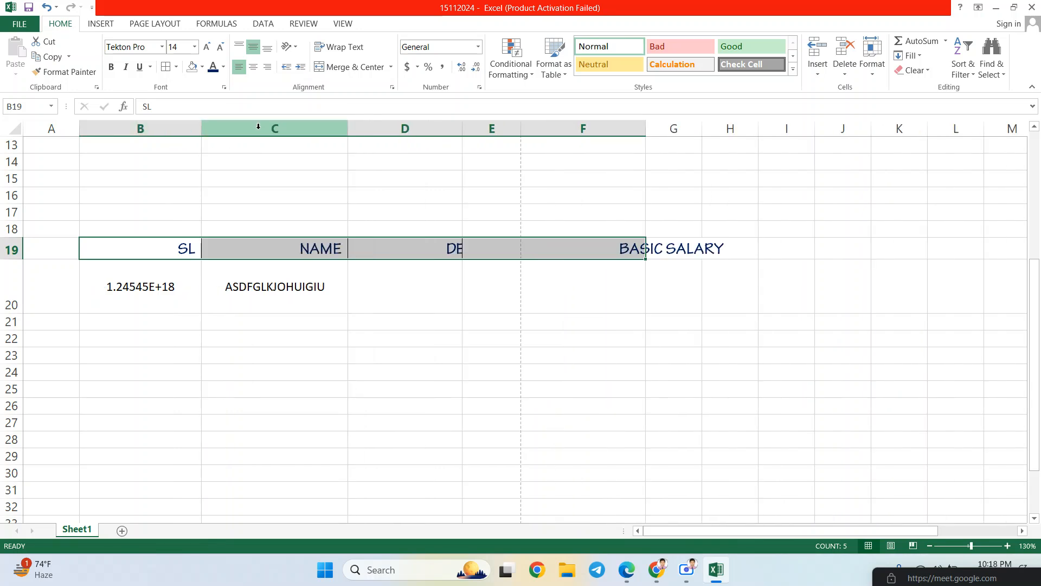
double_click(462, 129)
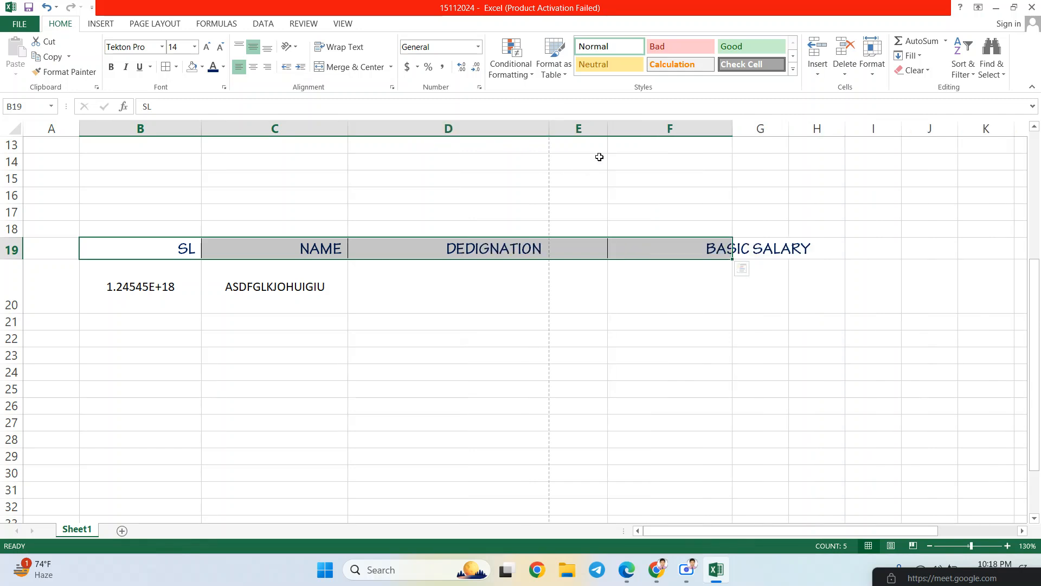
double_click(607, 129)
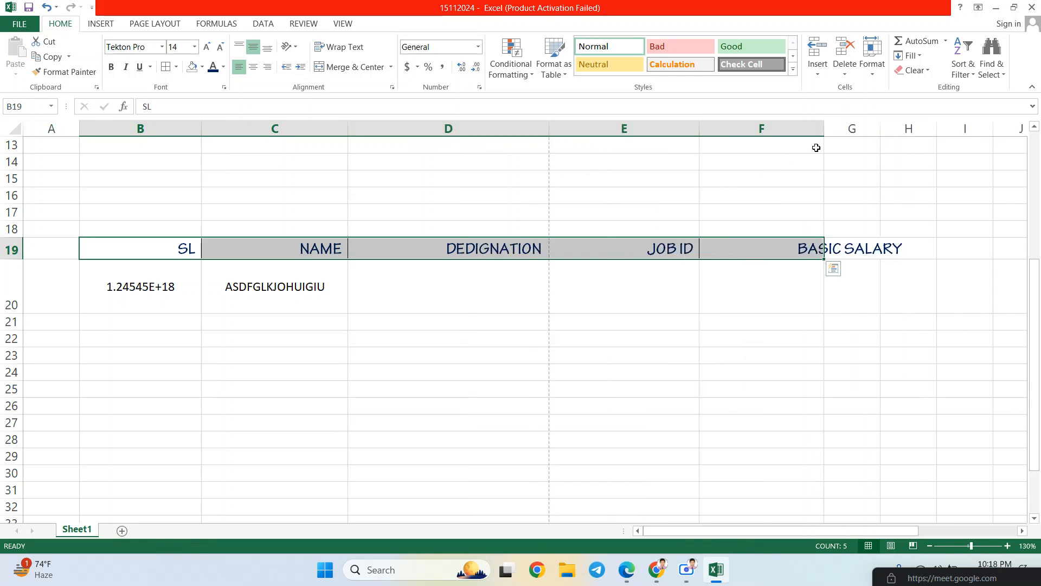
double_click(824, 129)
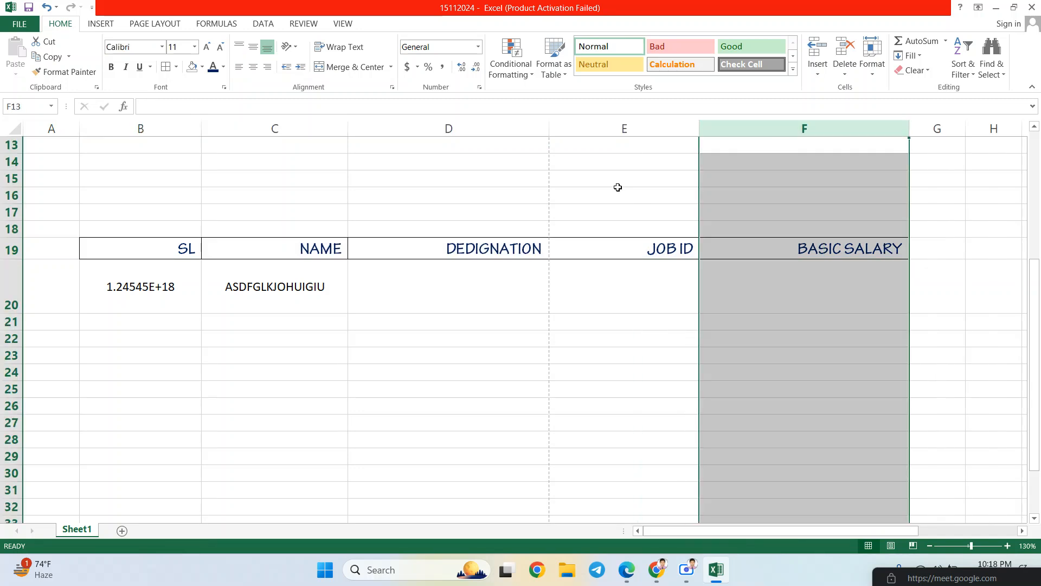
left_click(121, 250)
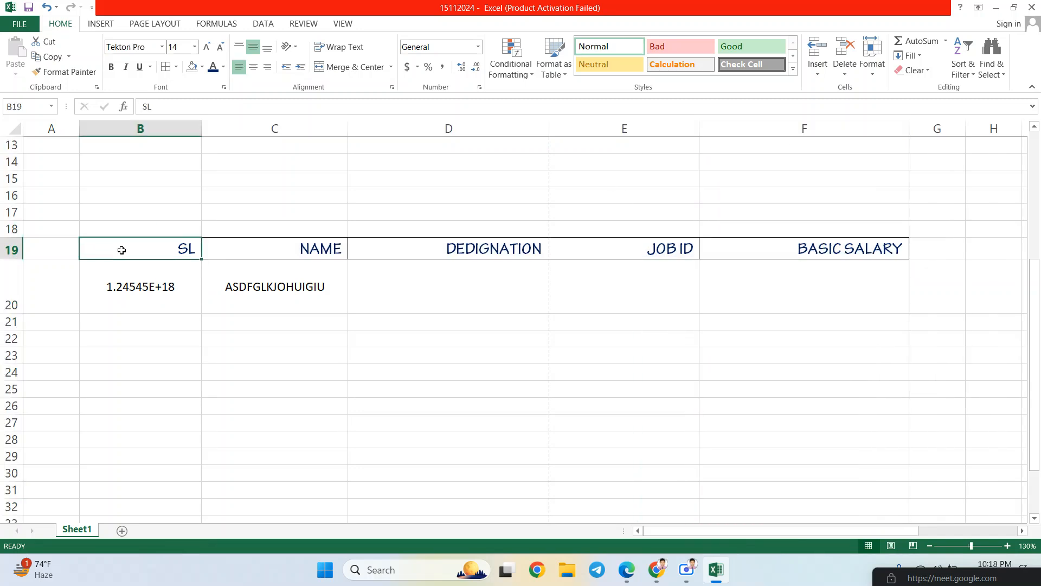
key("ctrl+z")
key("ctrl+z")
key("ctrl+z")
key("ctrl+z")
key("ctrl+z")
key("ctrl+z")
key("ctrl+z")
key("ctrl+z")
key("ctrl+z")
key("ctrl+z")
key("ctrl+z")
key("ctrl+z")
key("ctrl+z")
key("ctrl+z")
key("ctrl+z")
key("ctrl+z")
key("ctrl+z")
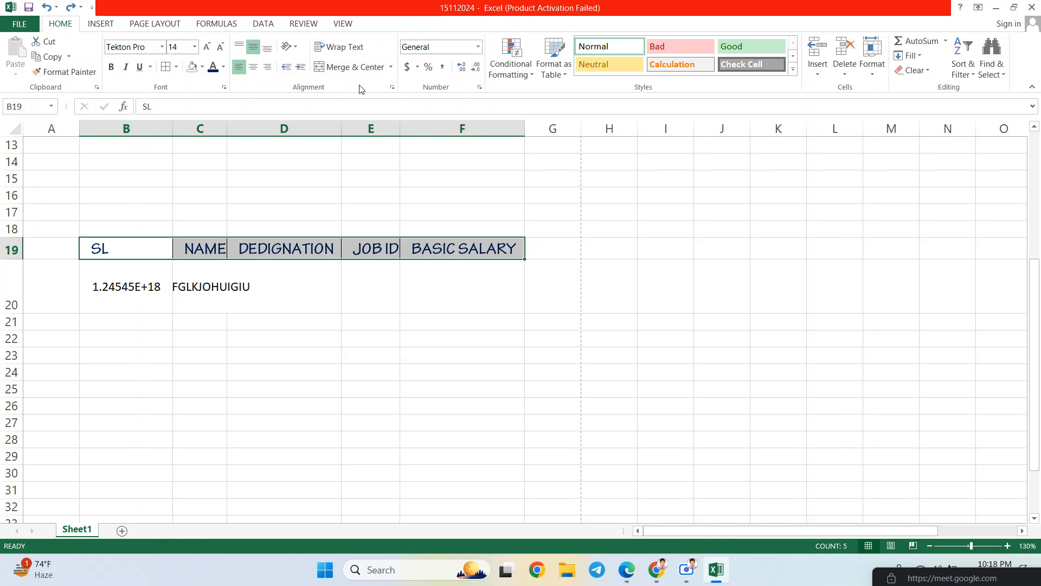
left_click(135, 217)
left_click_drag(121, 213, 437, 218)
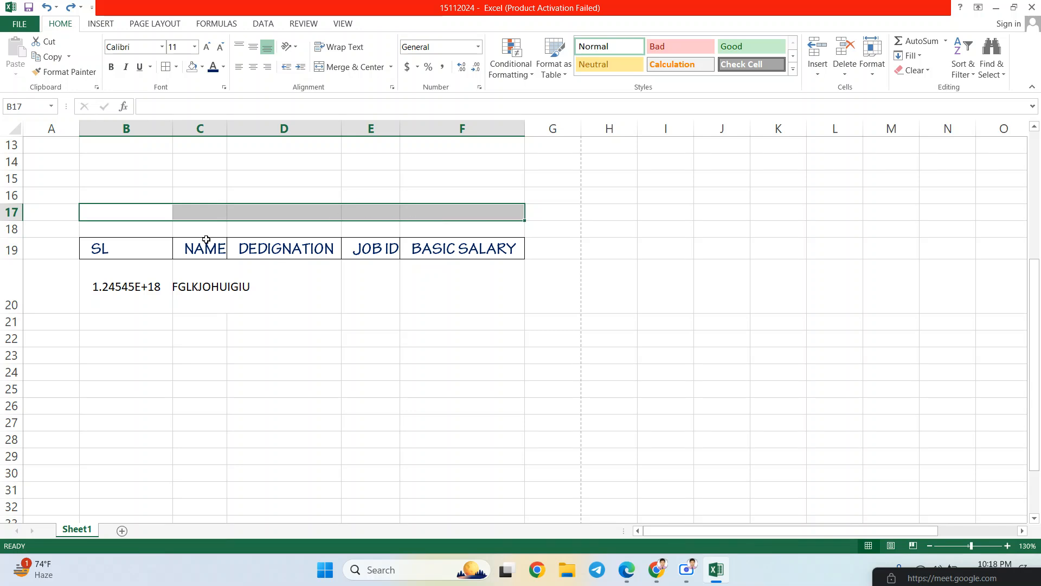
- Type the title SALARY SHEET into cell B17
left_click(151, 210)
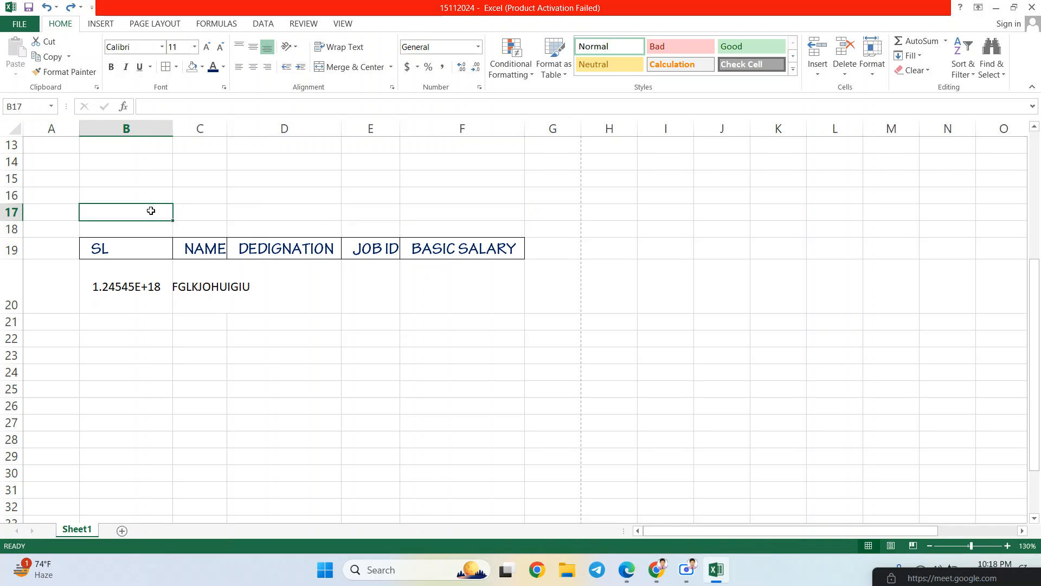
left_click_drag(151, 210, 453, 210)
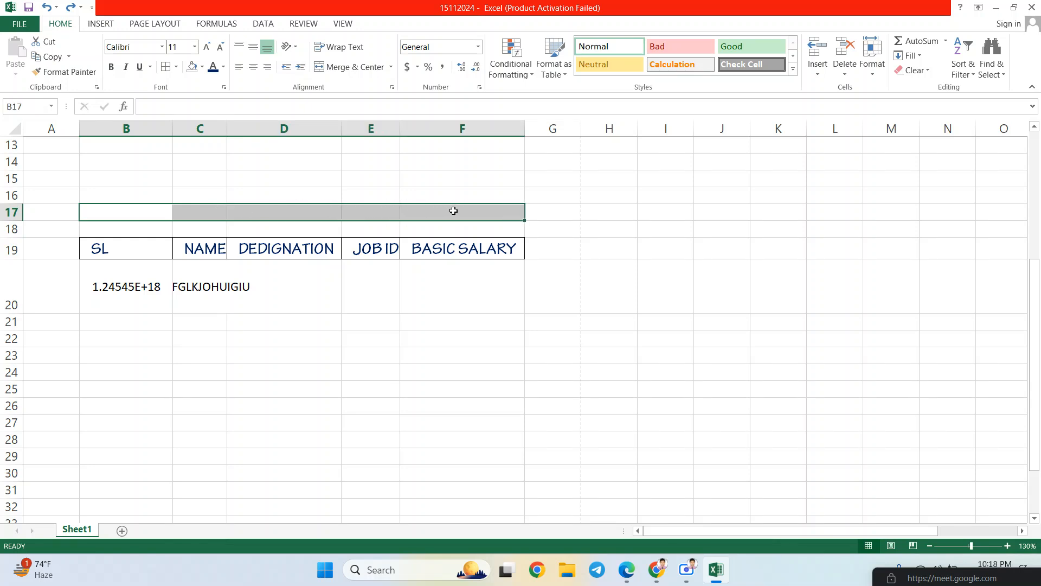
left_click(160, 210)
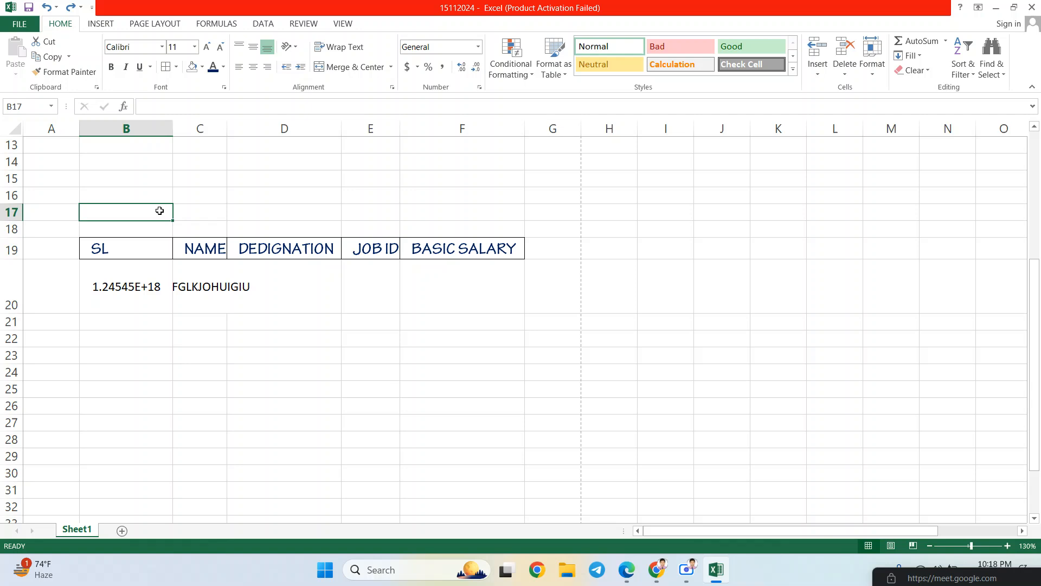
type("SALA")
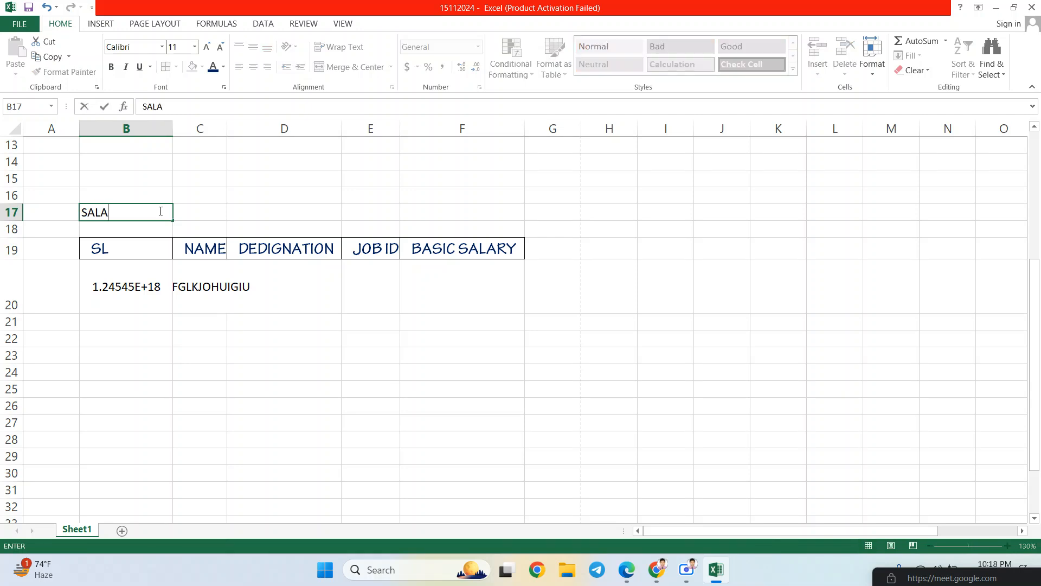
type("RY SHEET")
key("Return")
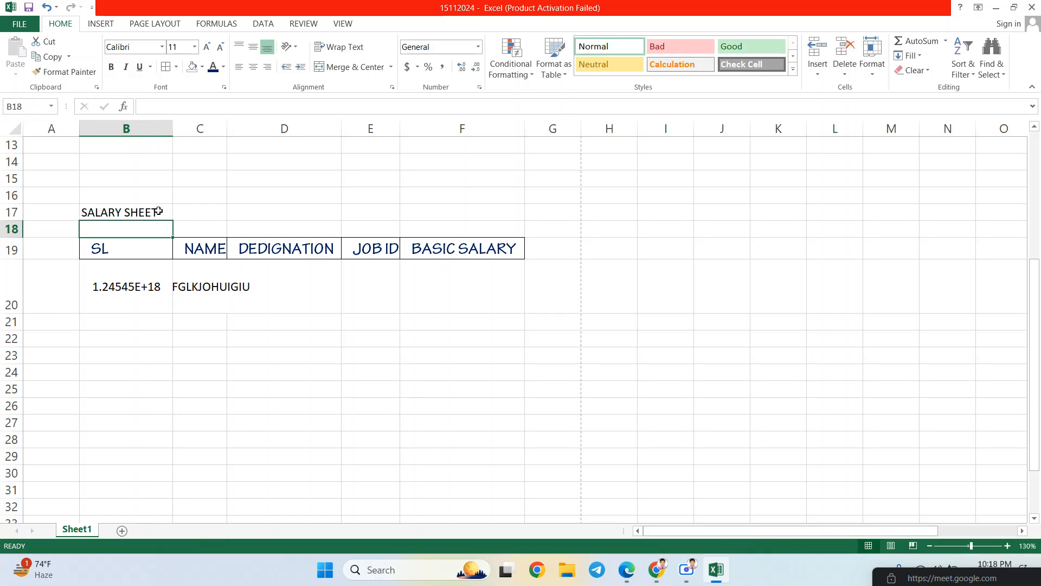
- Merge and centre B17:F17 so SALARY SHEET spans columns B to F
left_click(159, 211)
left_click_drag(159, 211, 453, 209)
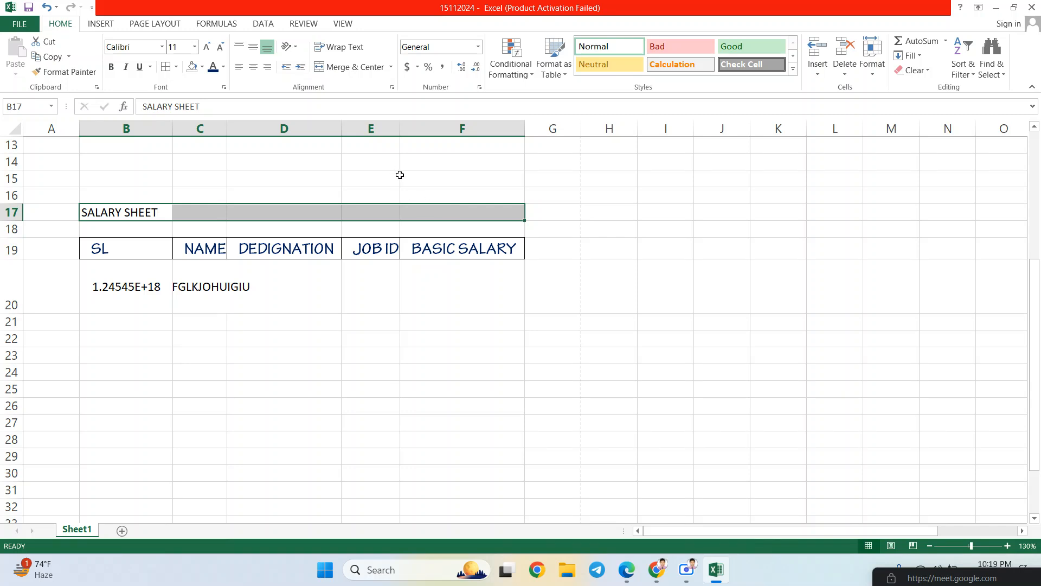
left_click(343, 71)
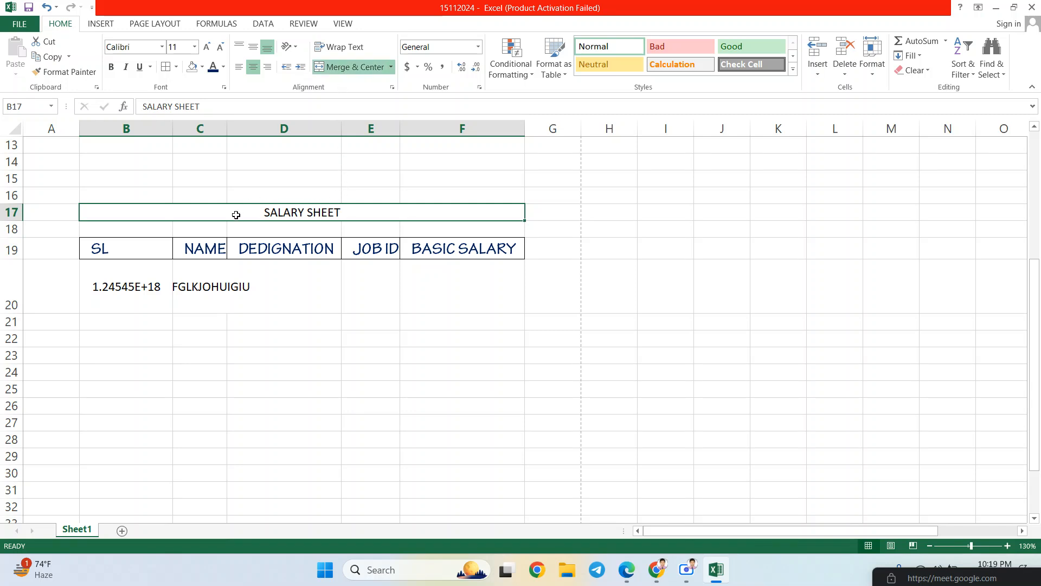
left_click_drag(237, 218, 239, 225)
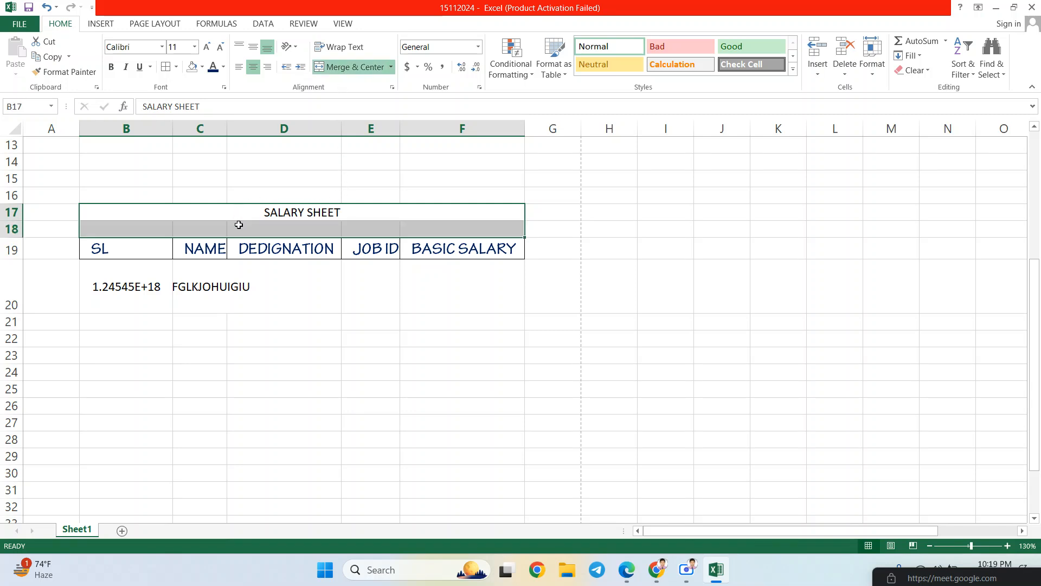
left_click(238, 225)
left_click(237, 208)
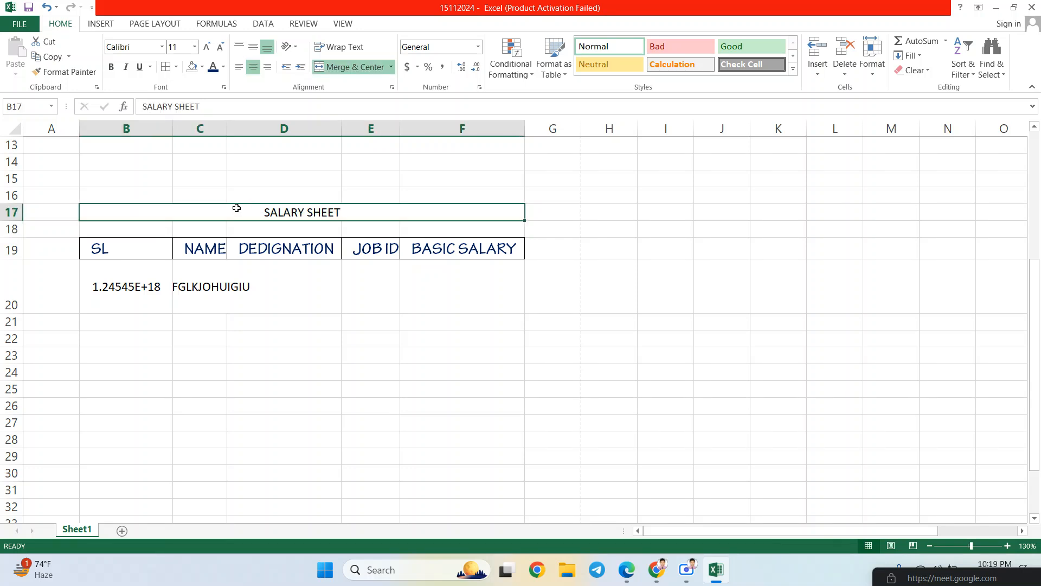
- Type a street address into F21, correcting a stray 600 first
left_click(250, 279)
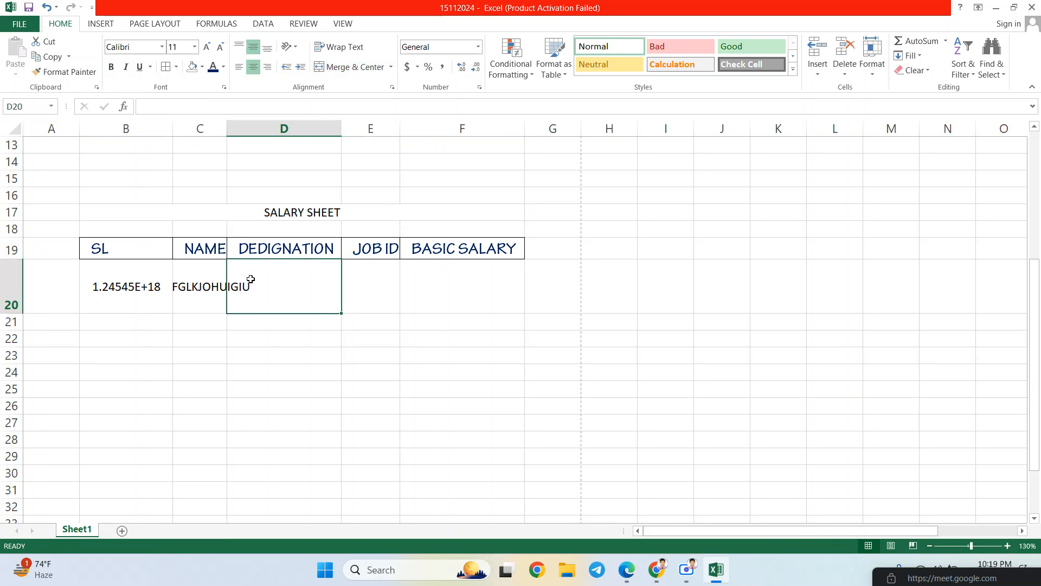
left_click(469, 300)
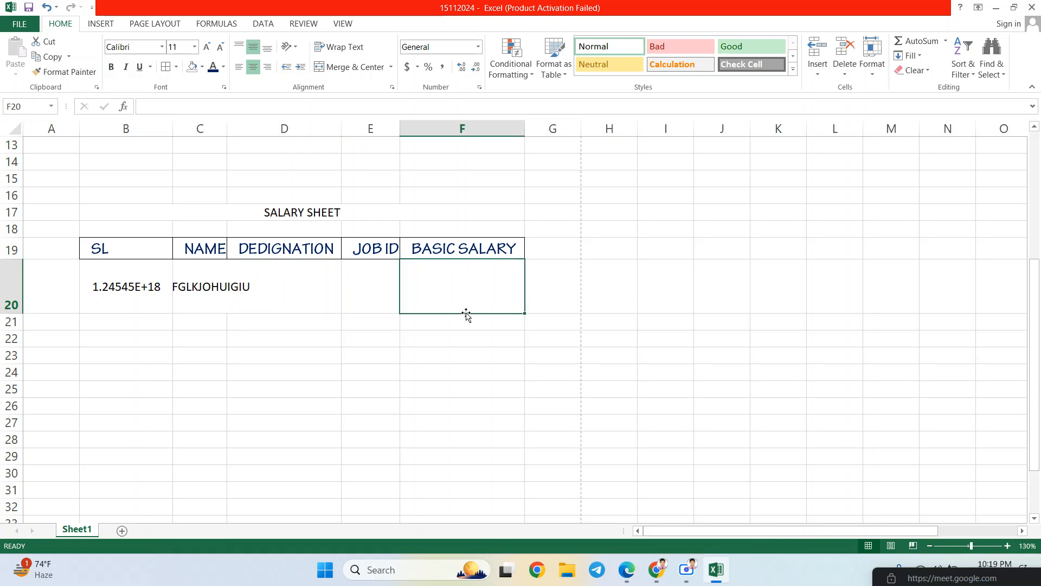
left_click(423, 329)
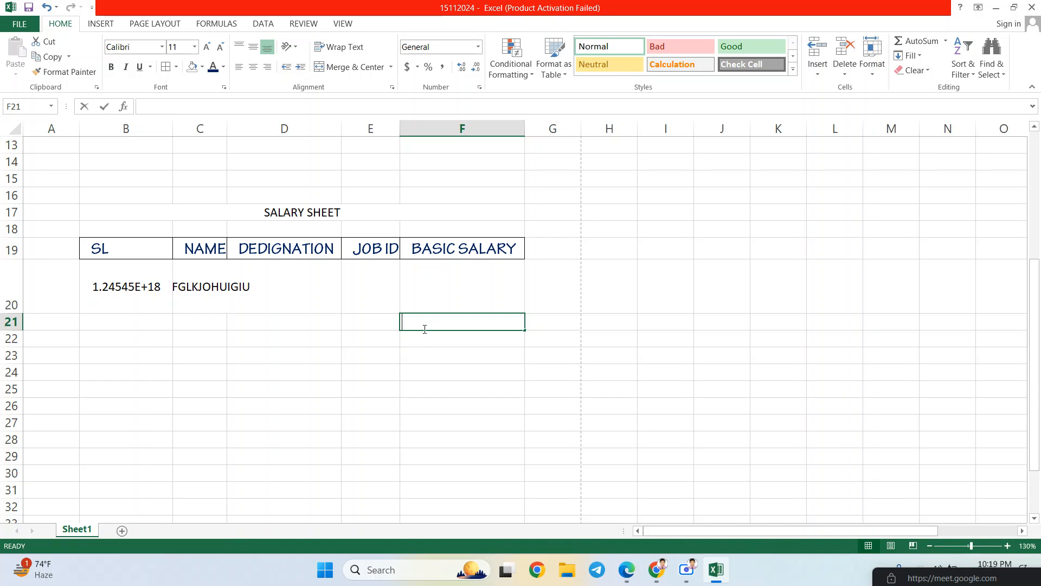
type("600")
key("BackSpace")
key("BackSpace")
key("BackSpace")
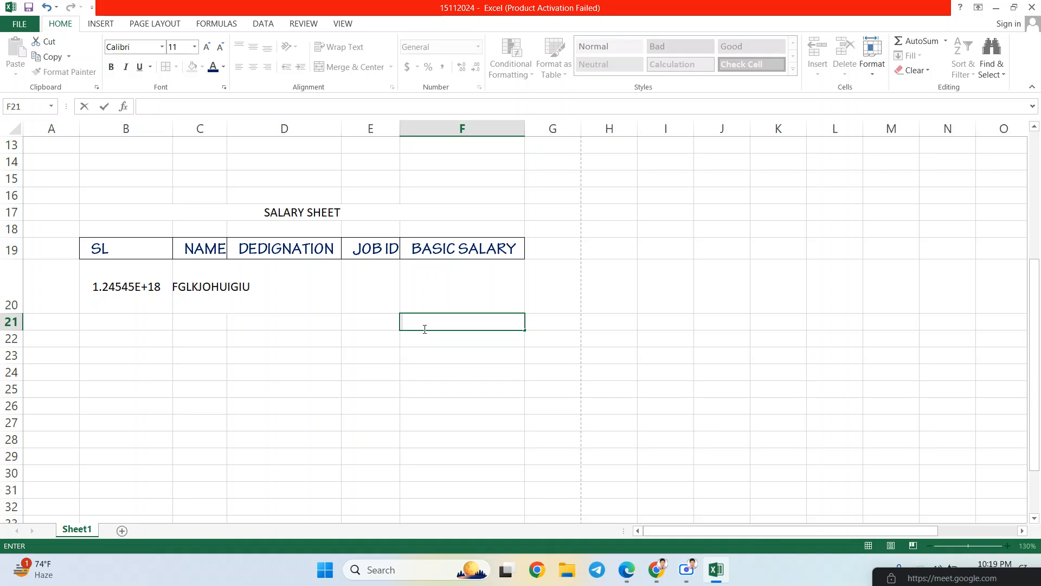
type("FREE SCHOOL STREE")
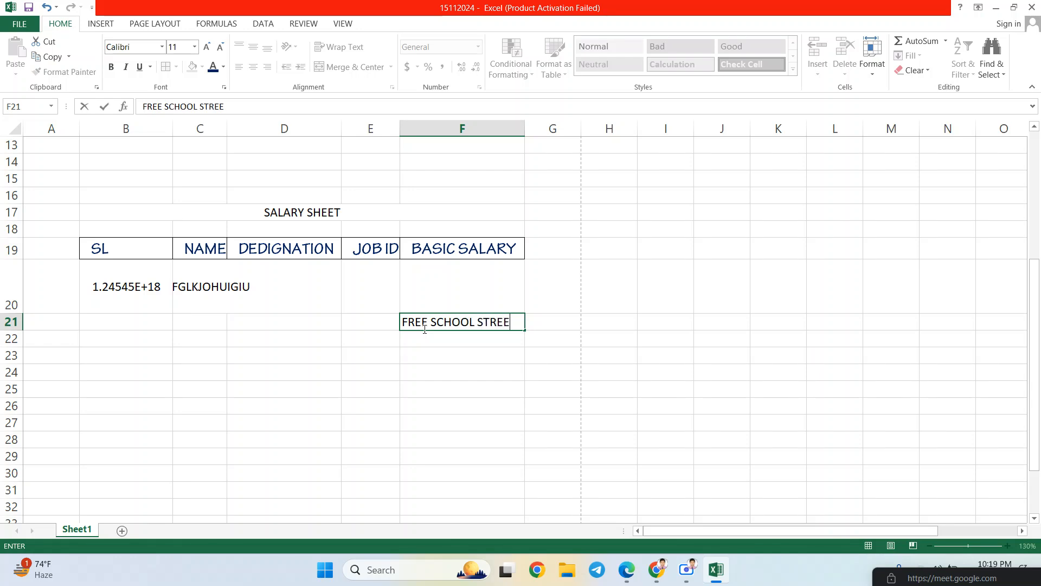
type("T KATHALBAGAN ")
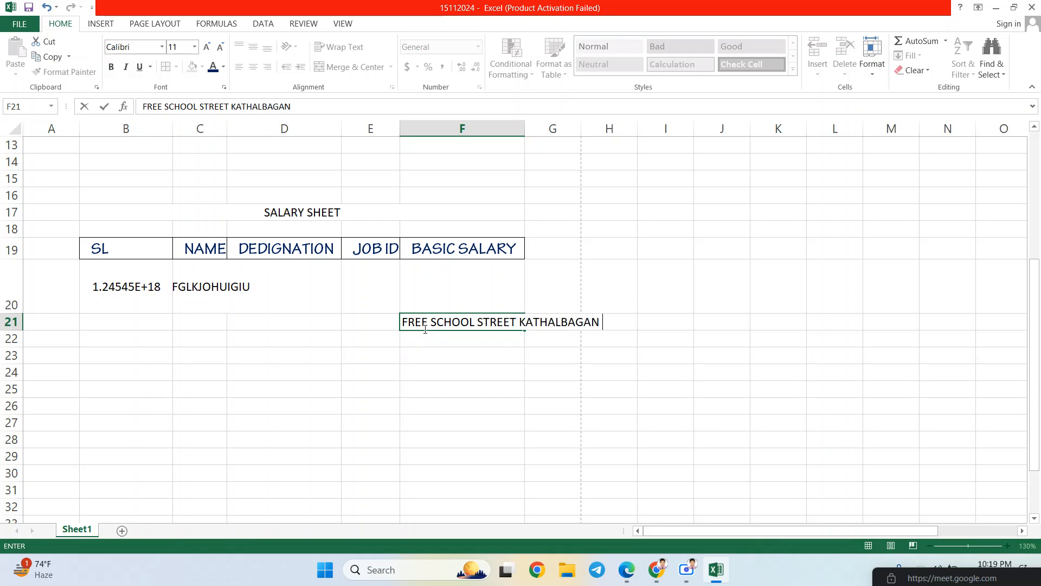
type("PANTHAPATH")
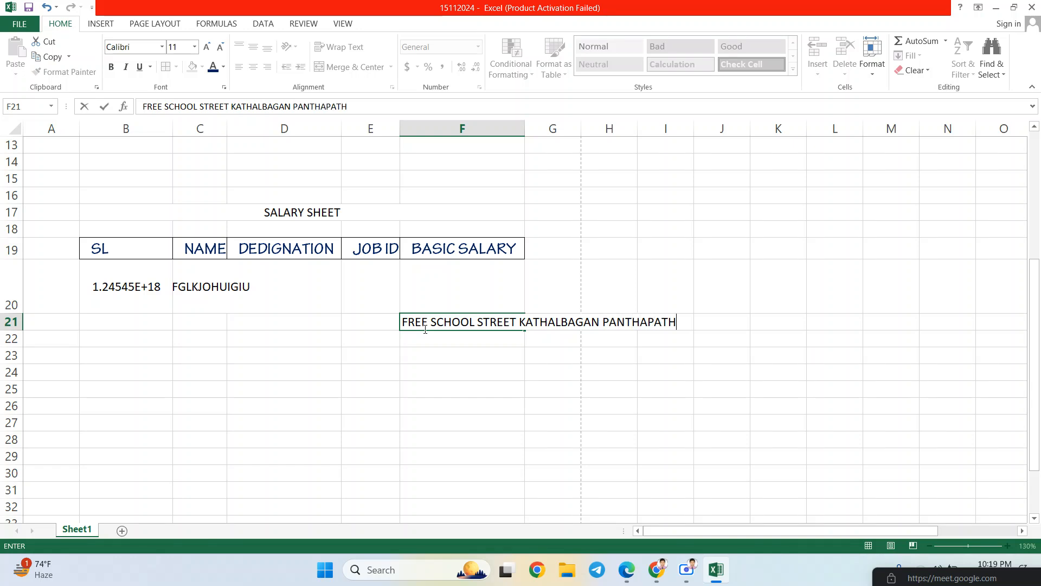
type(" DHAKA")
key("Return")
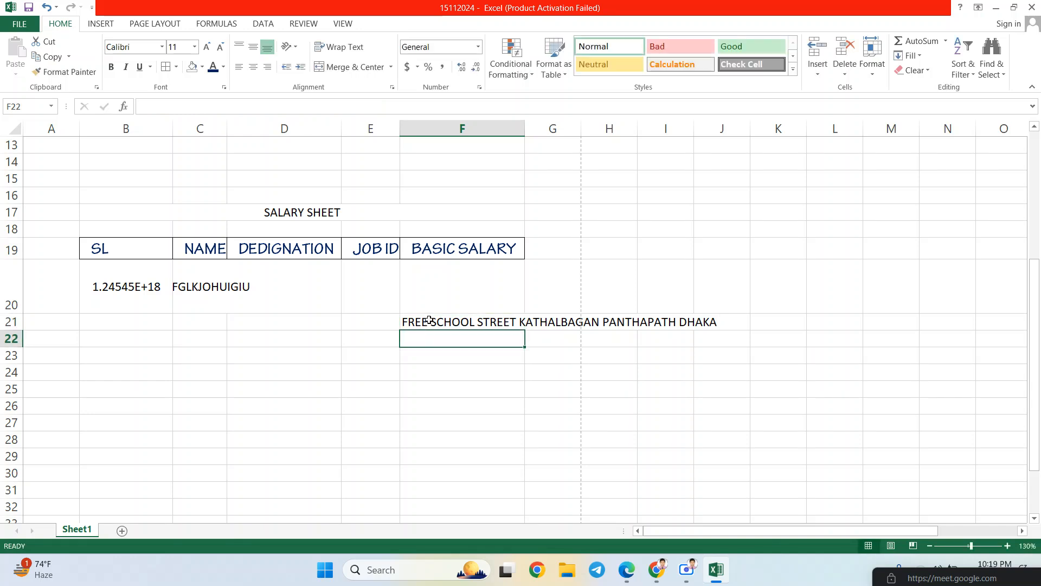
left_click(429, 320)
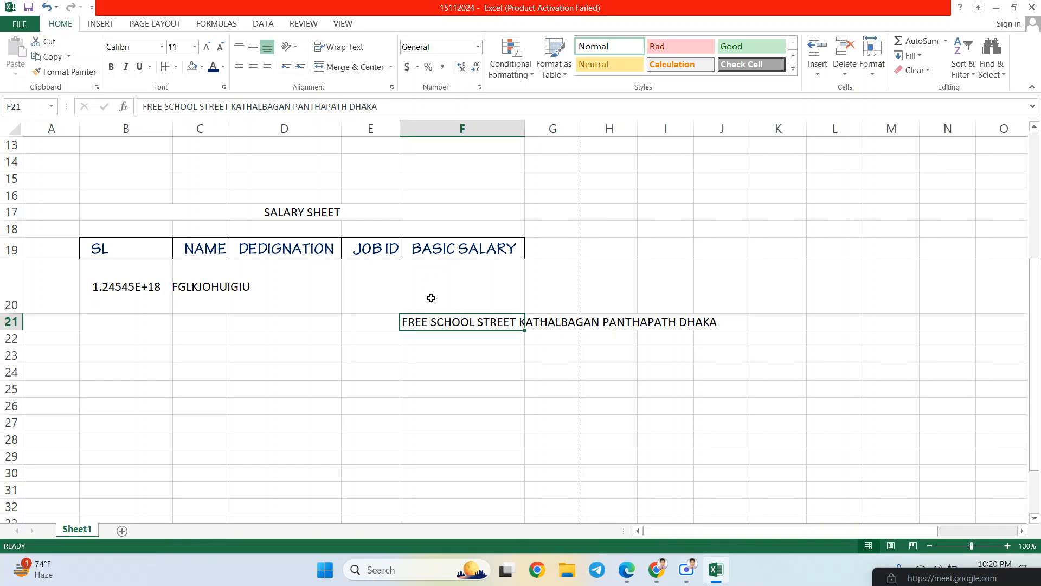
- Turn on Wrap Text for F21 so its address fits on three lines
left_click(343, 49)
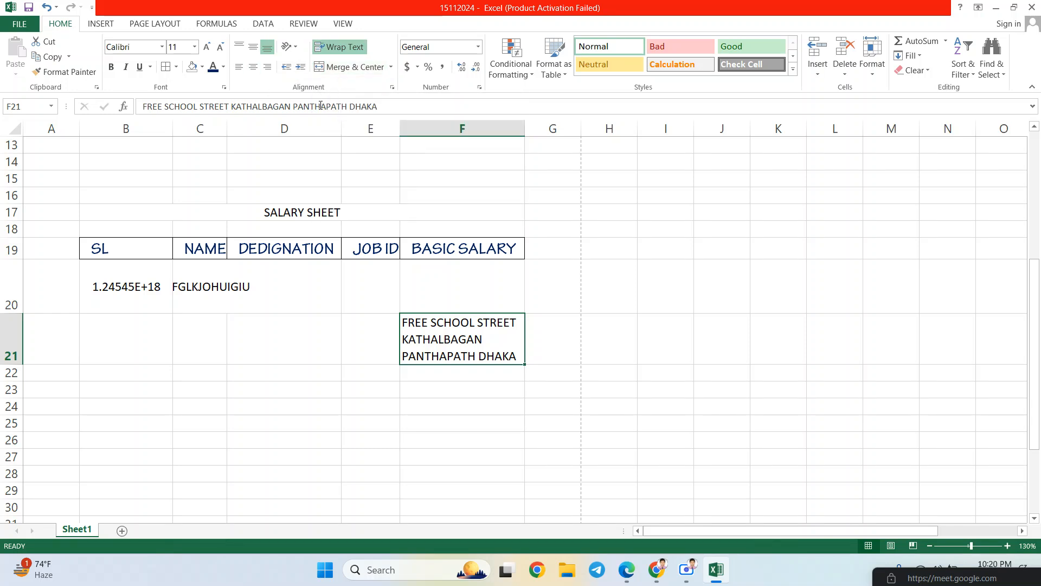
left_click(506, 298)
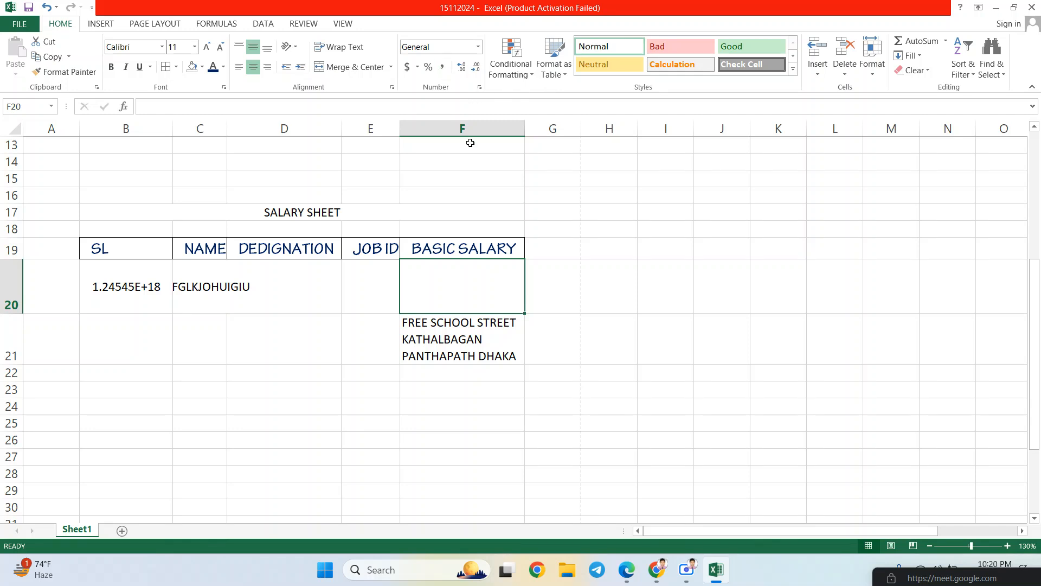
- Enter a zero-prefixed phone-style number in H19 and see Excel drop the leading zero
left_click(282, 303)
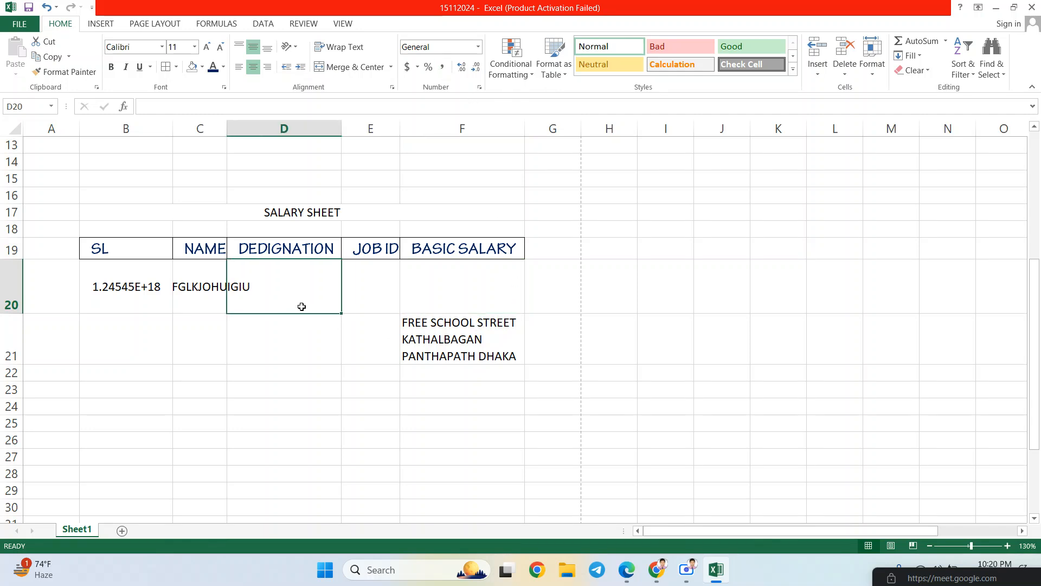
left_click(124, 305)
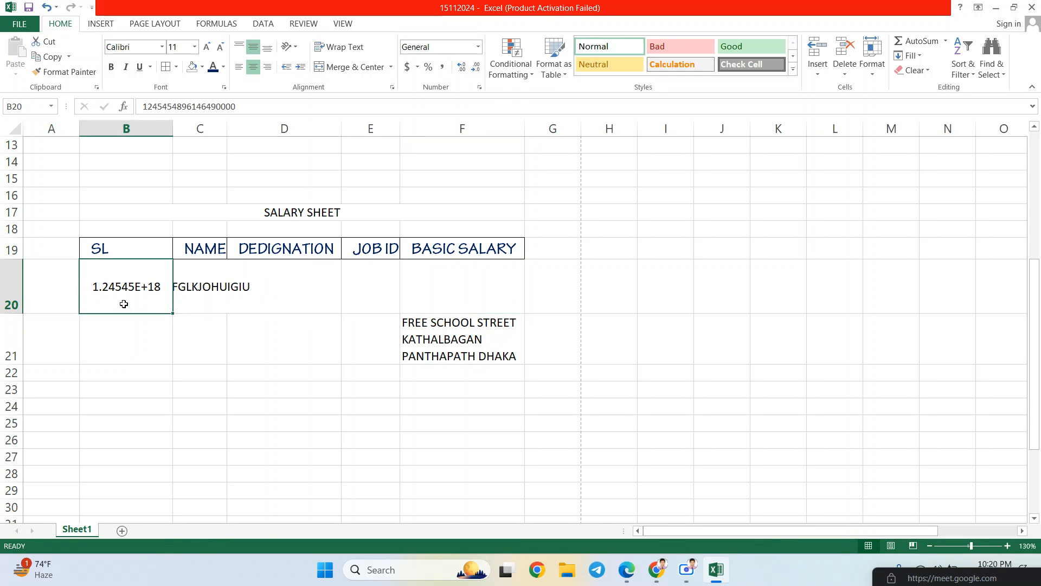
left_click(614, 249)
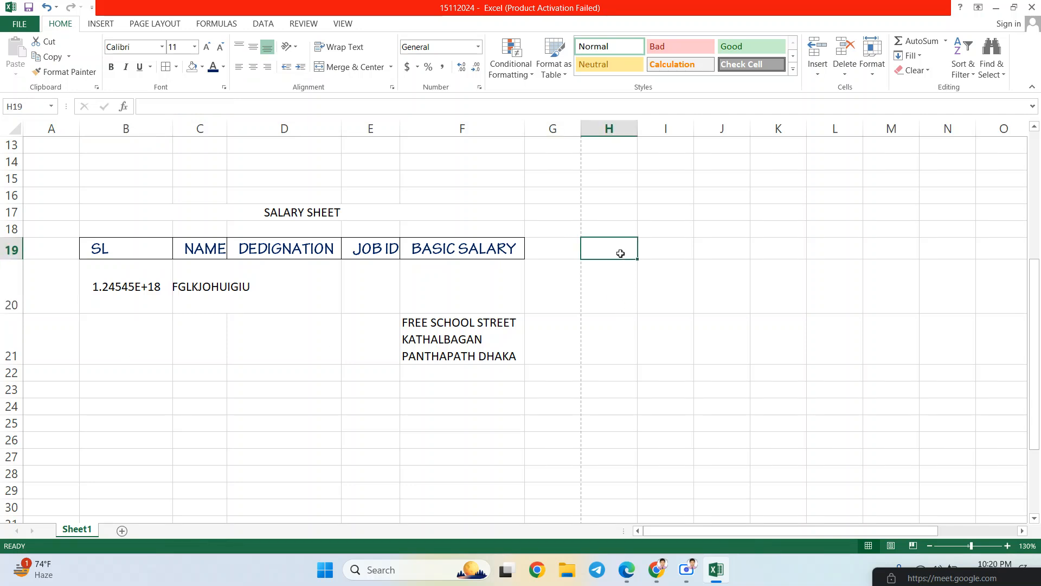
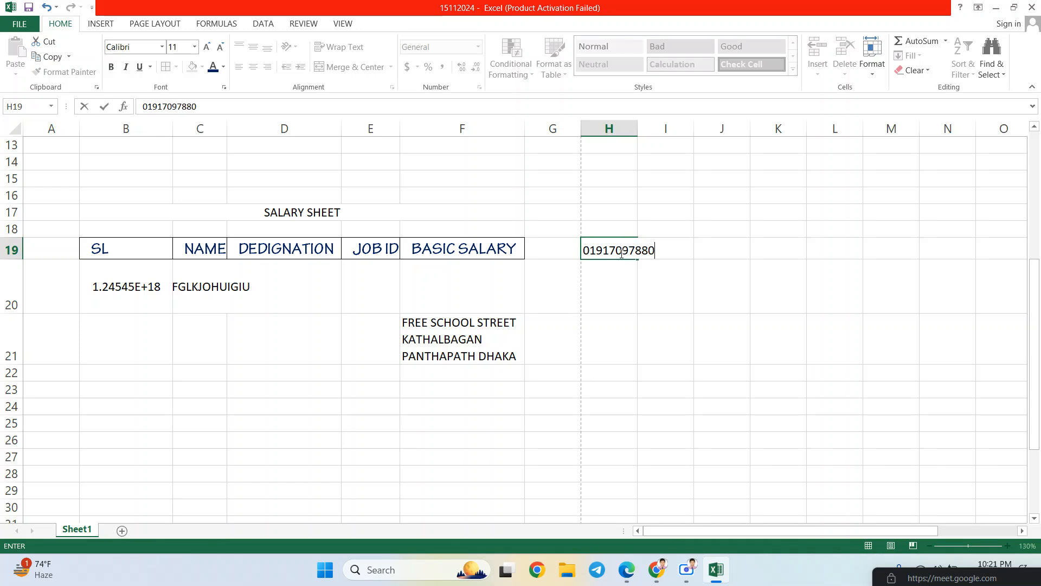
key("Return")
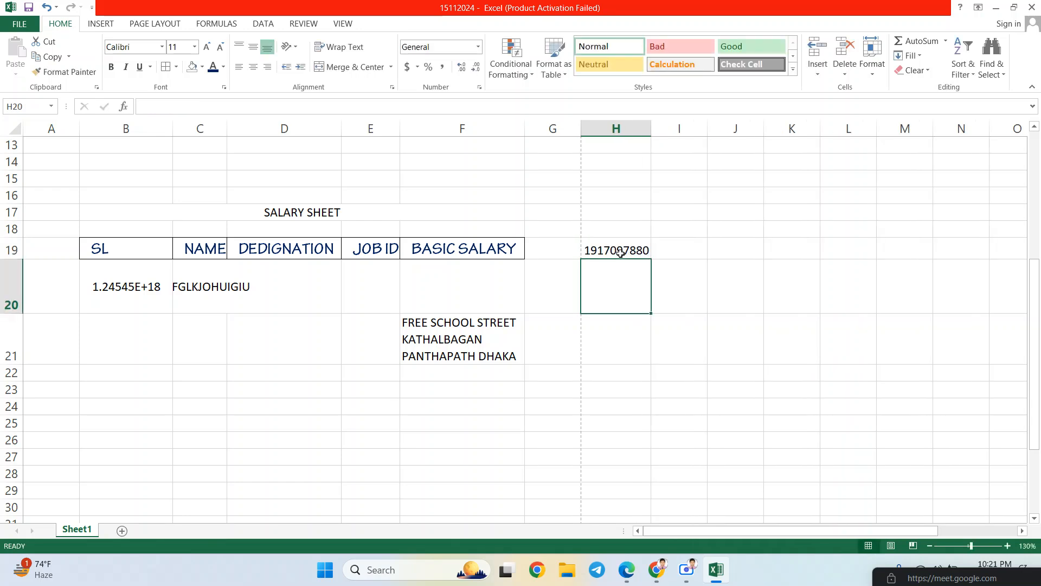
left_click(621, 252)
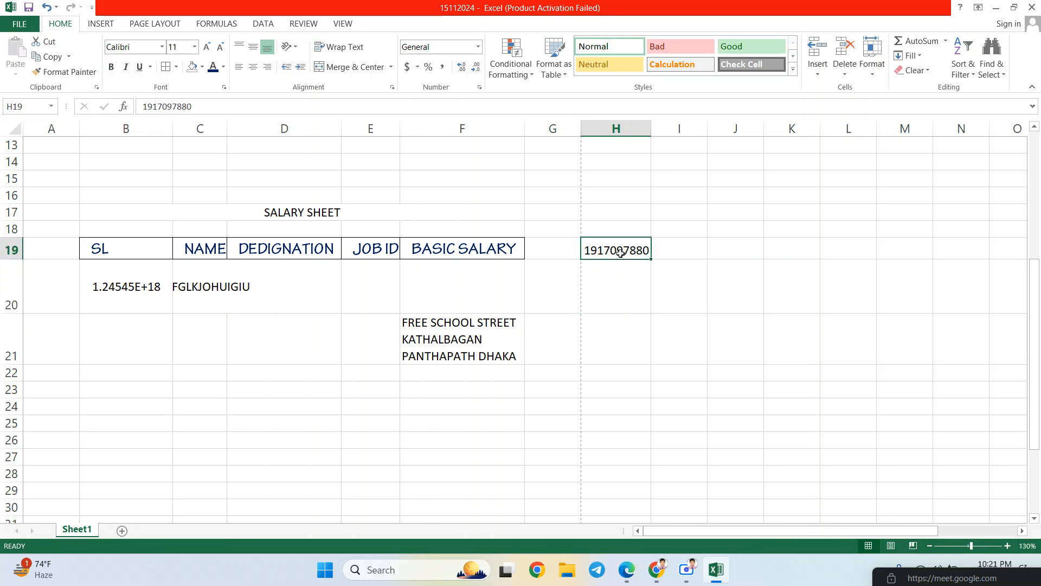
key("Down")
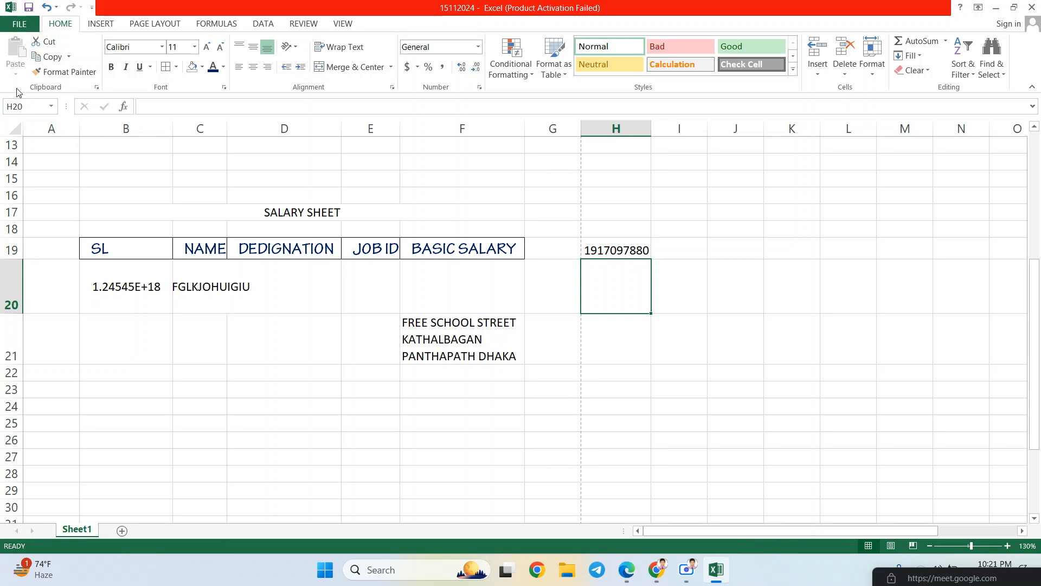
- Clear all contents from the current sheet
left_click(16, 126)
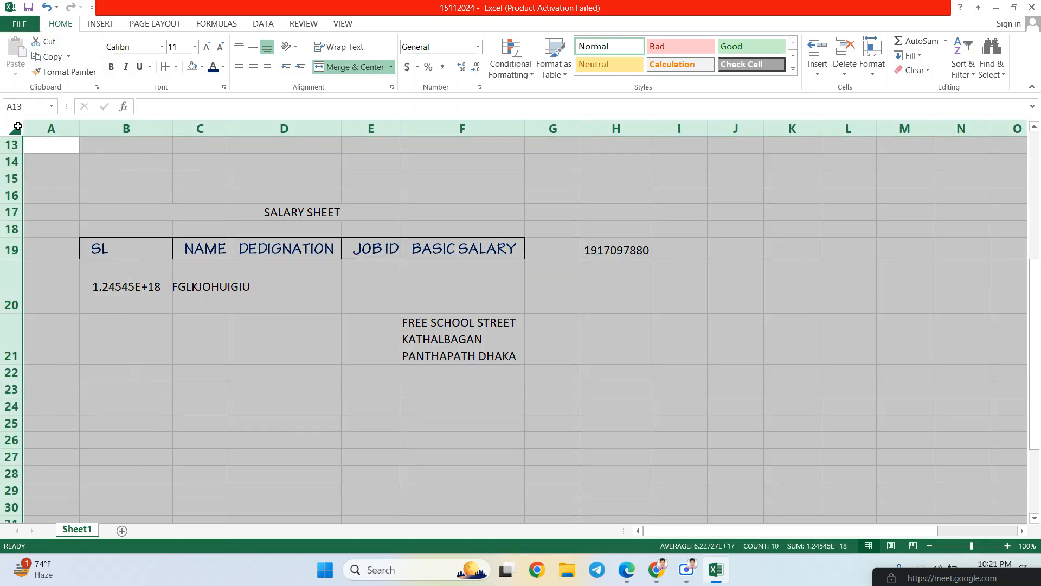
key("Delete")
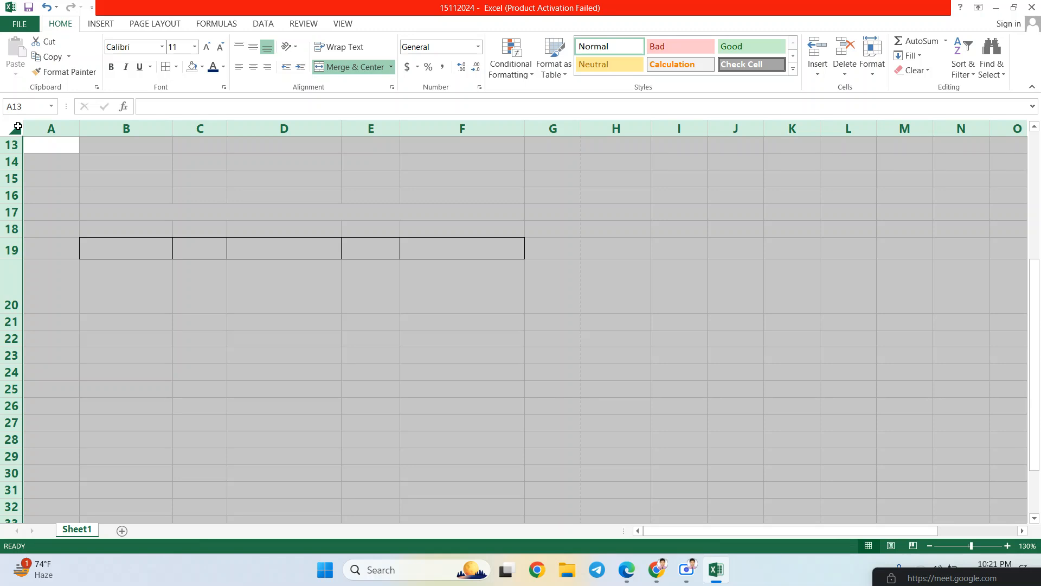
left_click(282, 232)
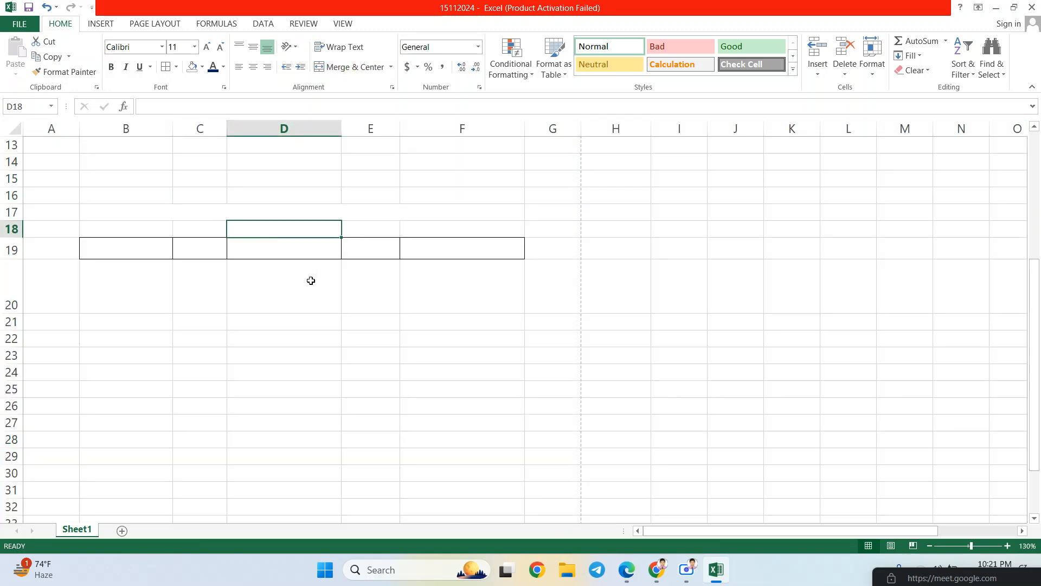
- In a new workbook, enter two zero-prefixed phone-style numbers in A1 and A2, then copy A1
key("ctrl+n")
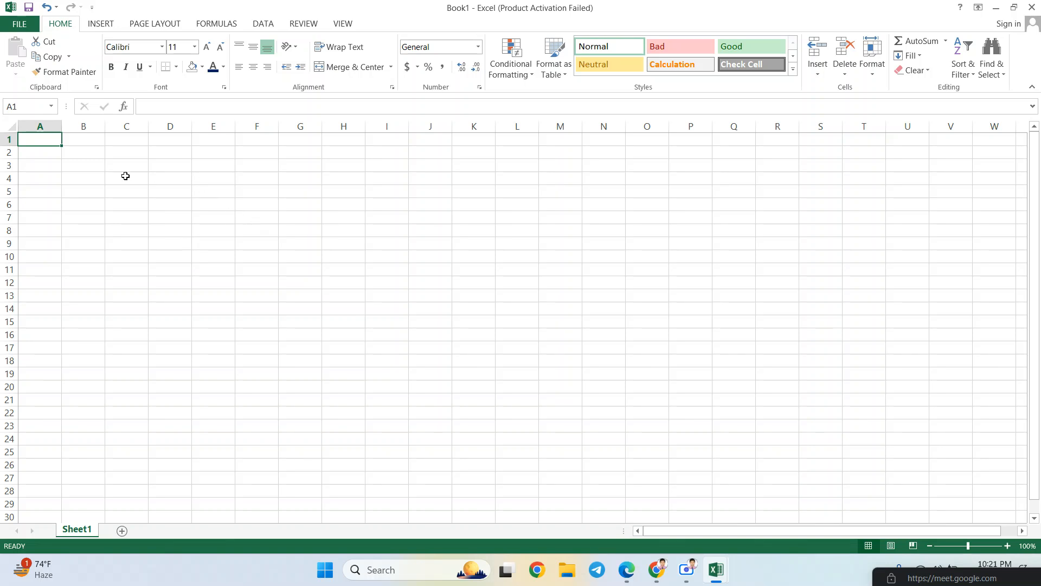
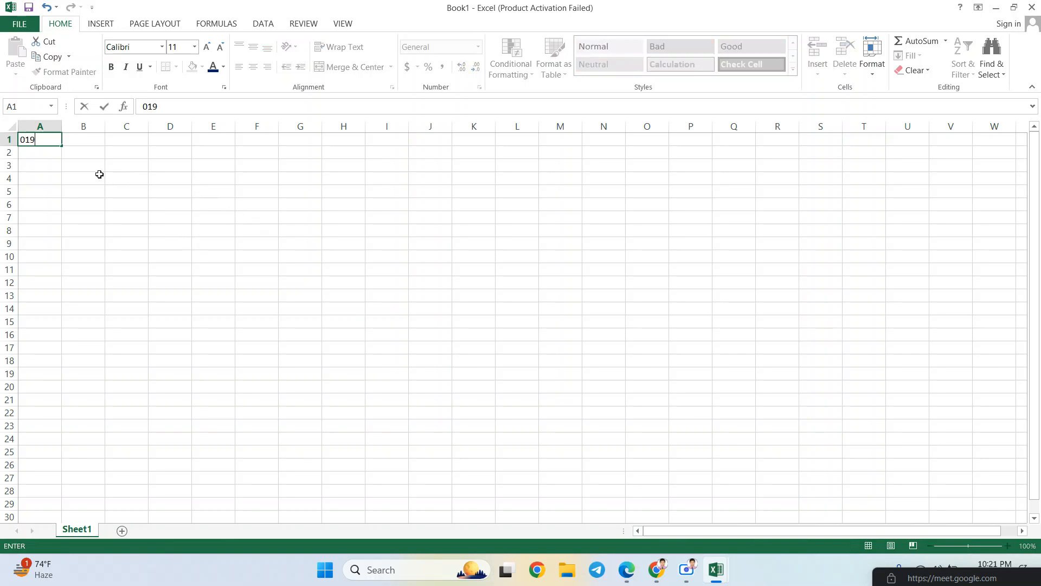
key("Return")
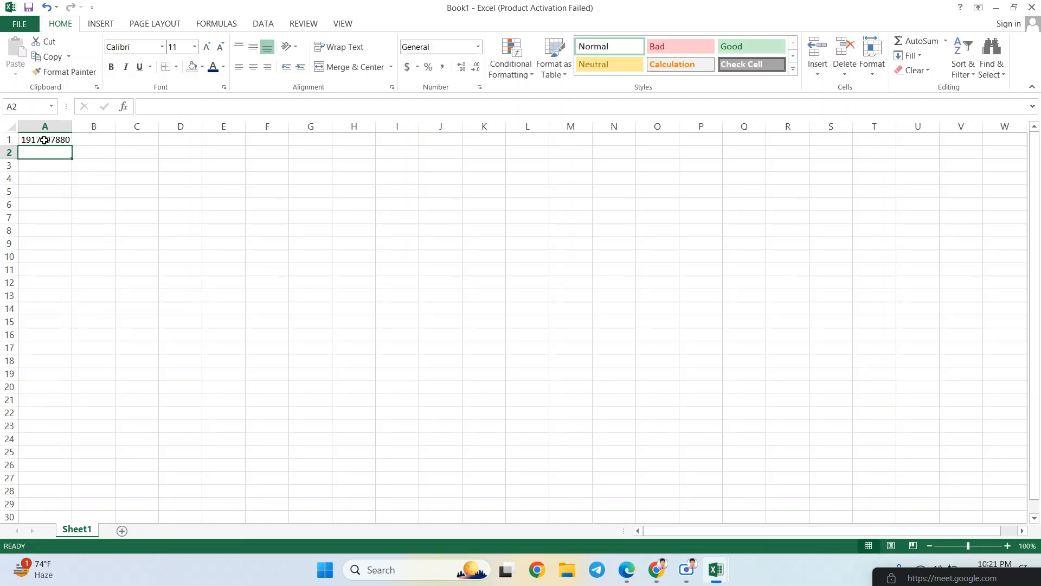
left_click(46, 138)
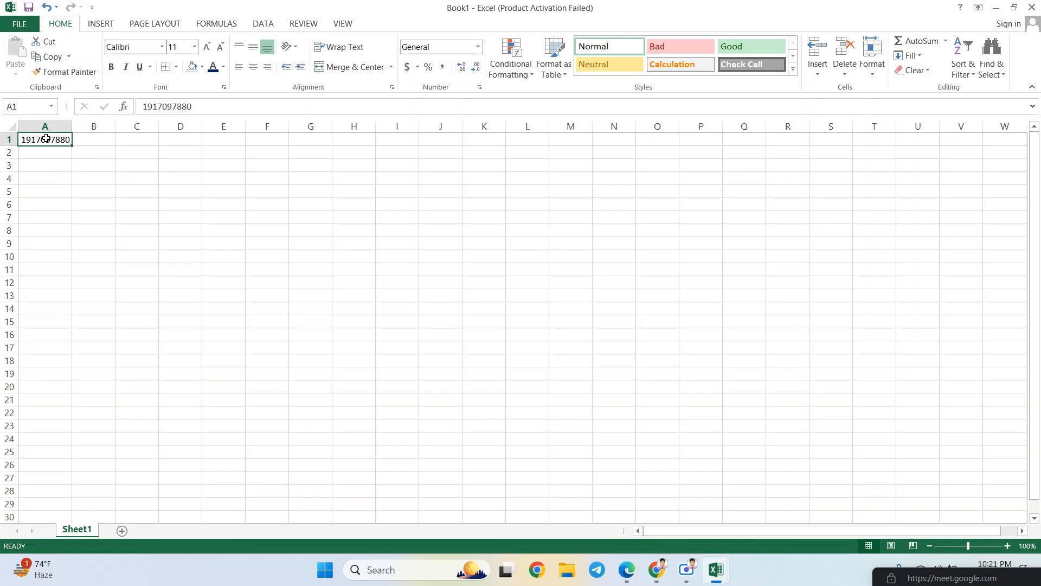
key("Down")
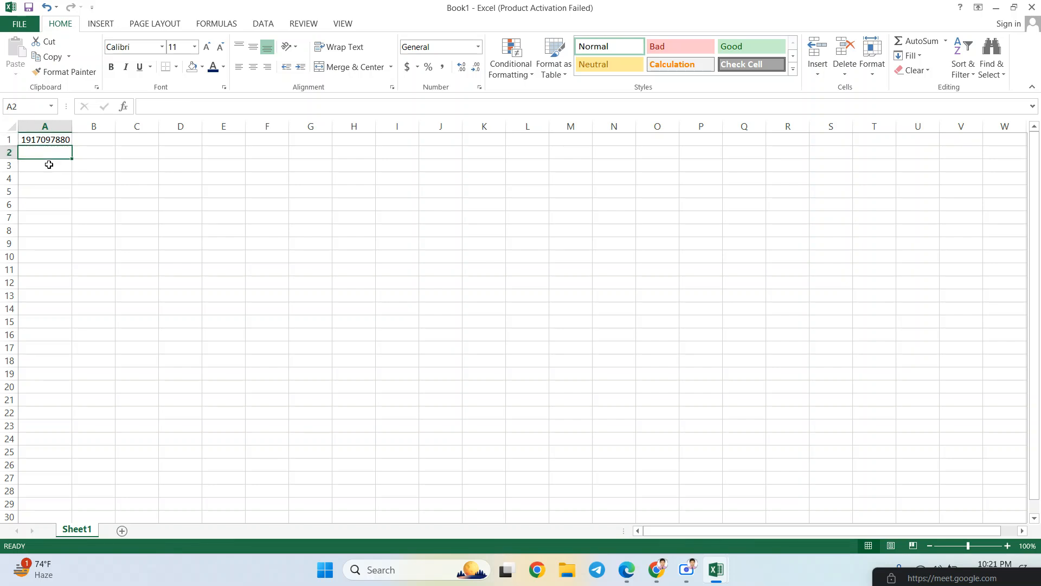
type("017")
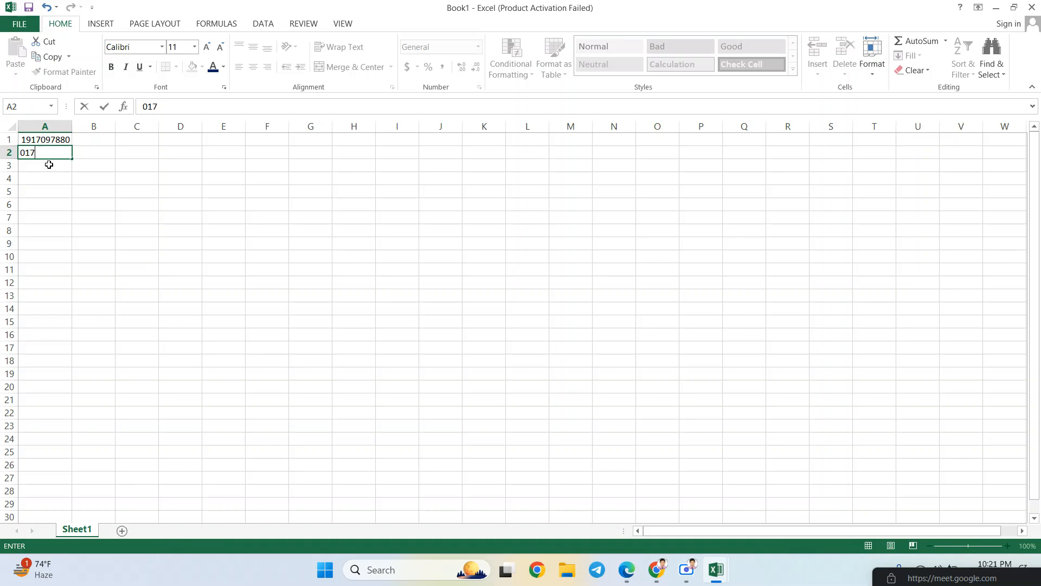
type("777777")
key("Return")
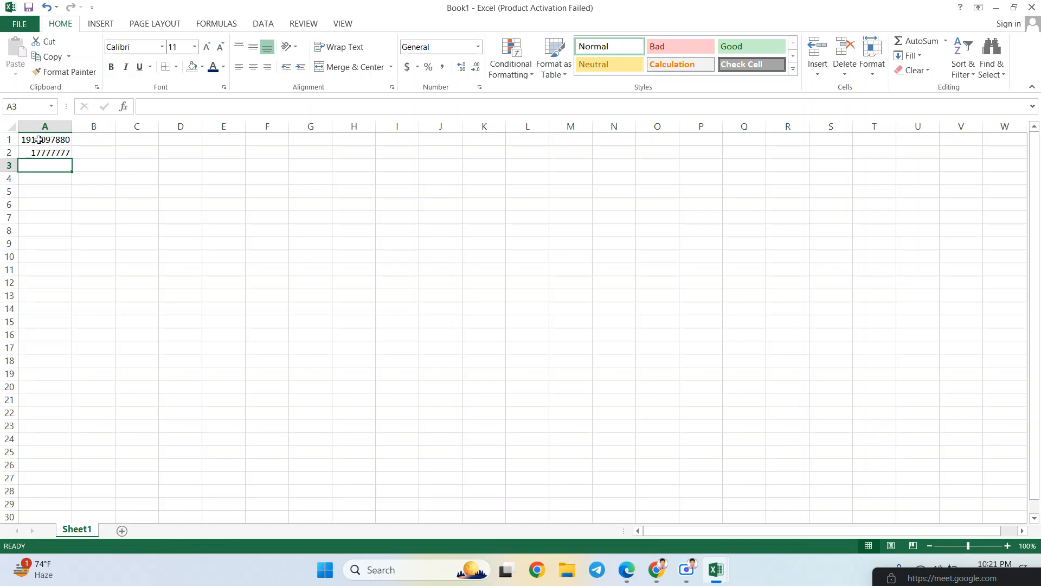
left_click(39, 139)
key("ctrl+c")
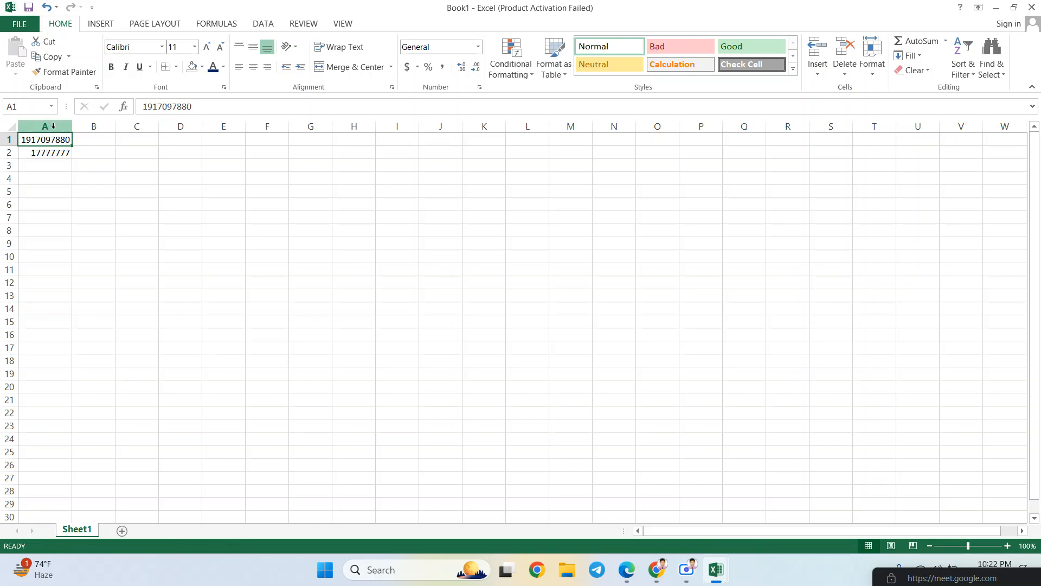
- Format all of column A as Text from the Number Format list, then select A1
left_click(55, 125)
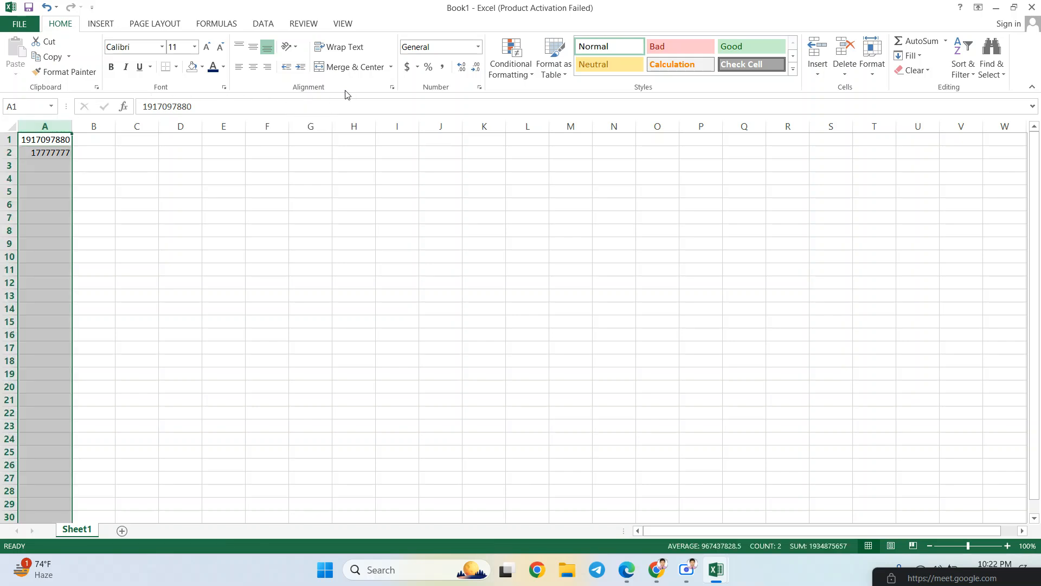
left_click(480, 49)
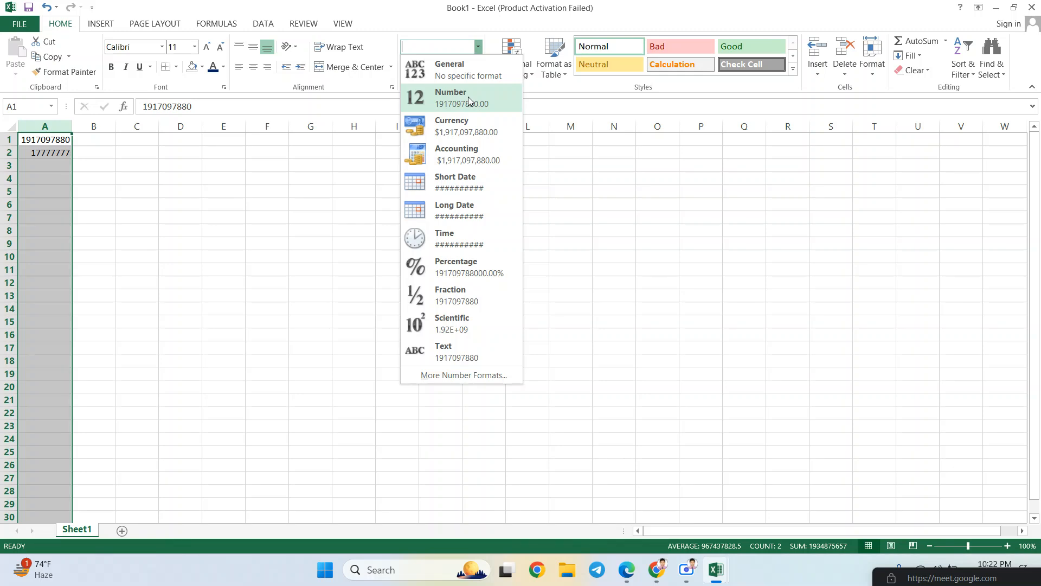
left_click(461, 346)
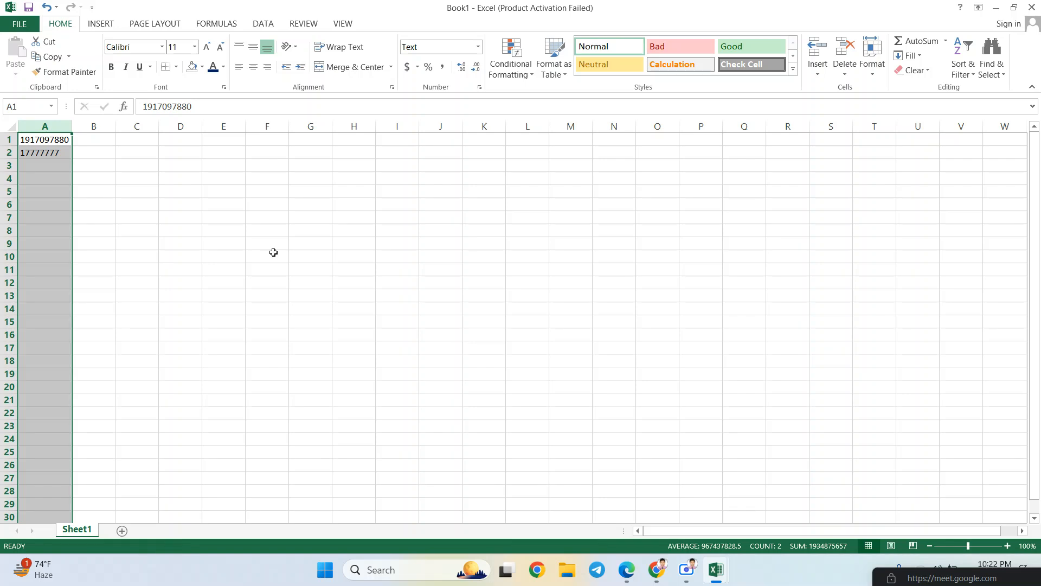
left_click(65, 139)
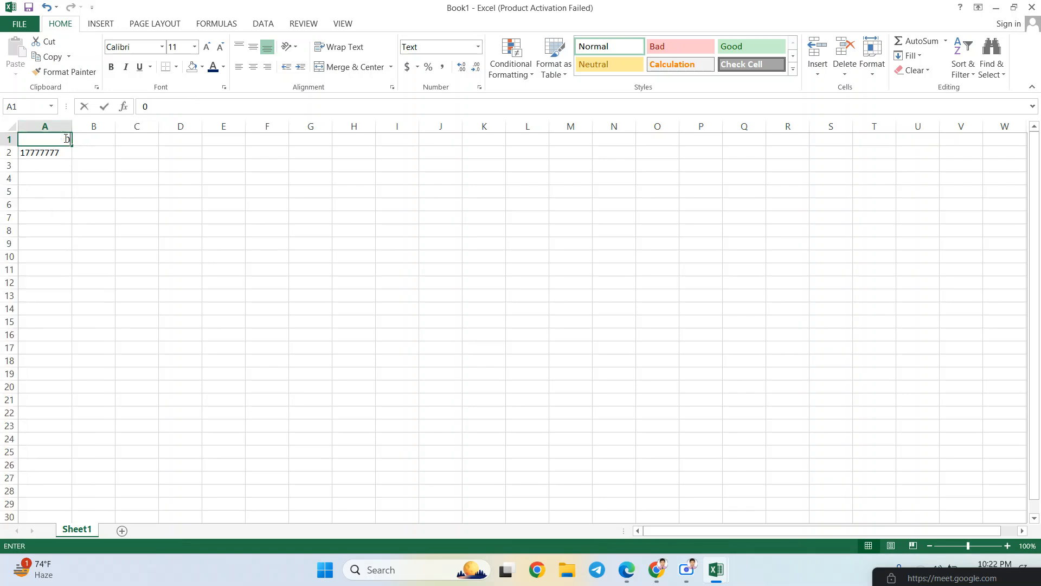
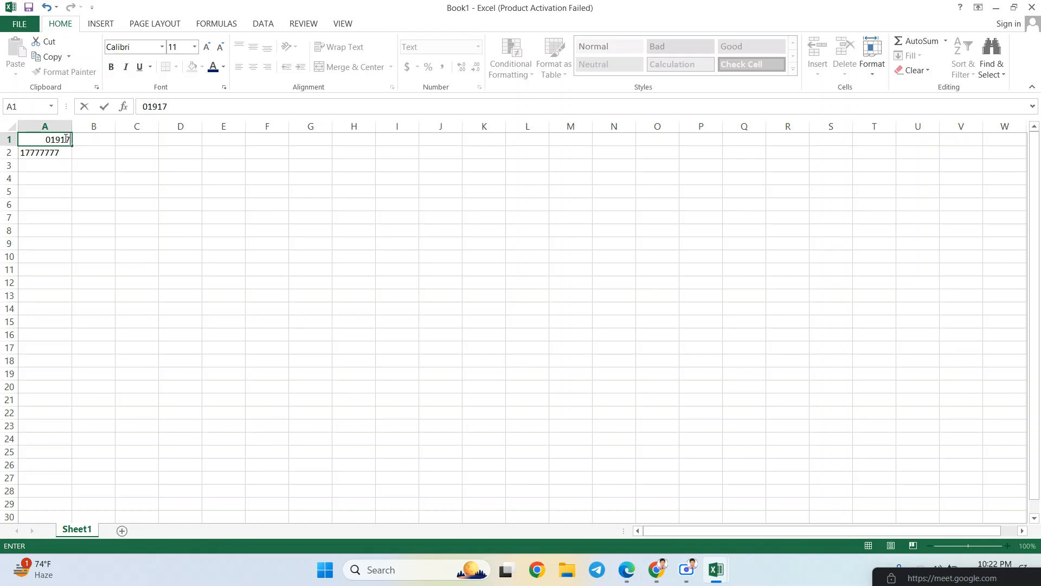
- Retype the phone-style numbers with a leading 0 in A1 and A2
key("Return")
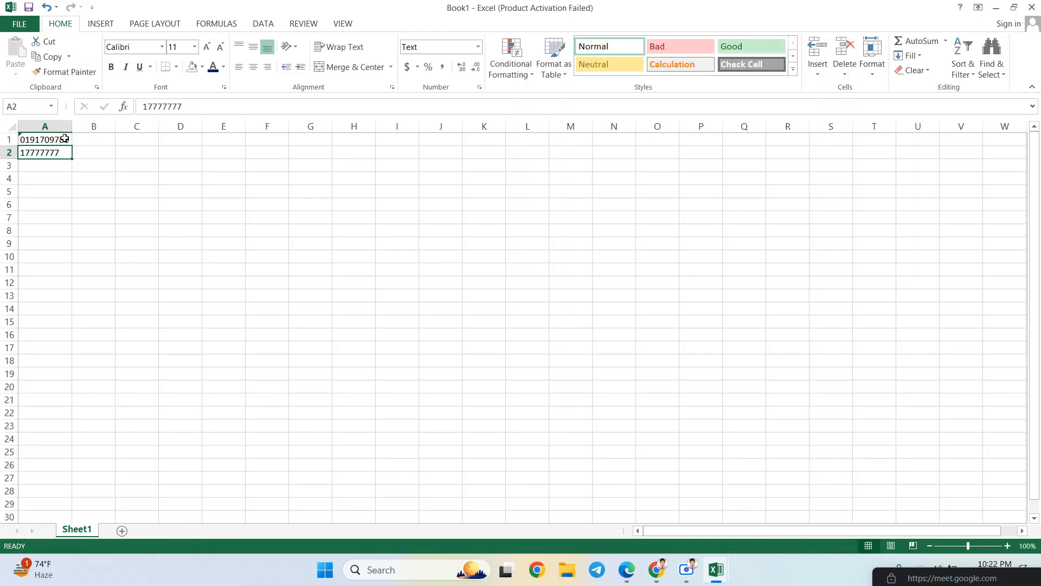
key("Up")
key("Down")
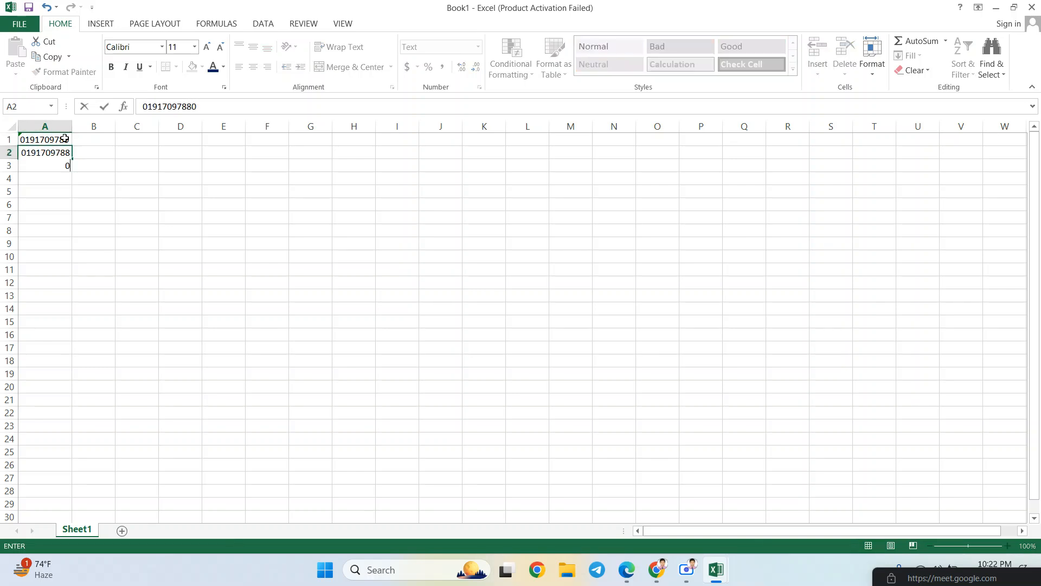
key("Return")
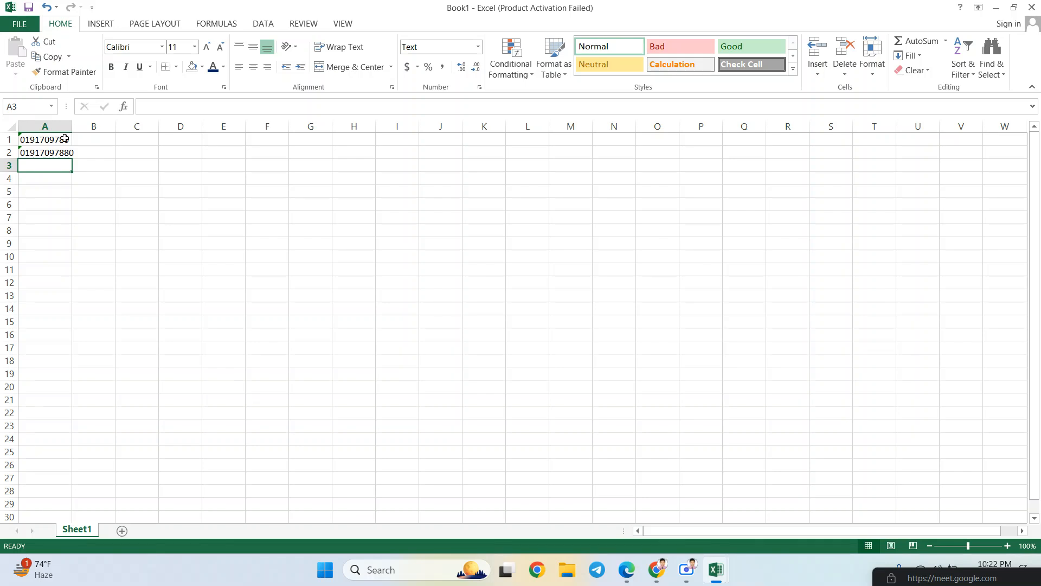
- Check that A1 and A2 keep their leading zeros and select both cells
left_click(64, 139)
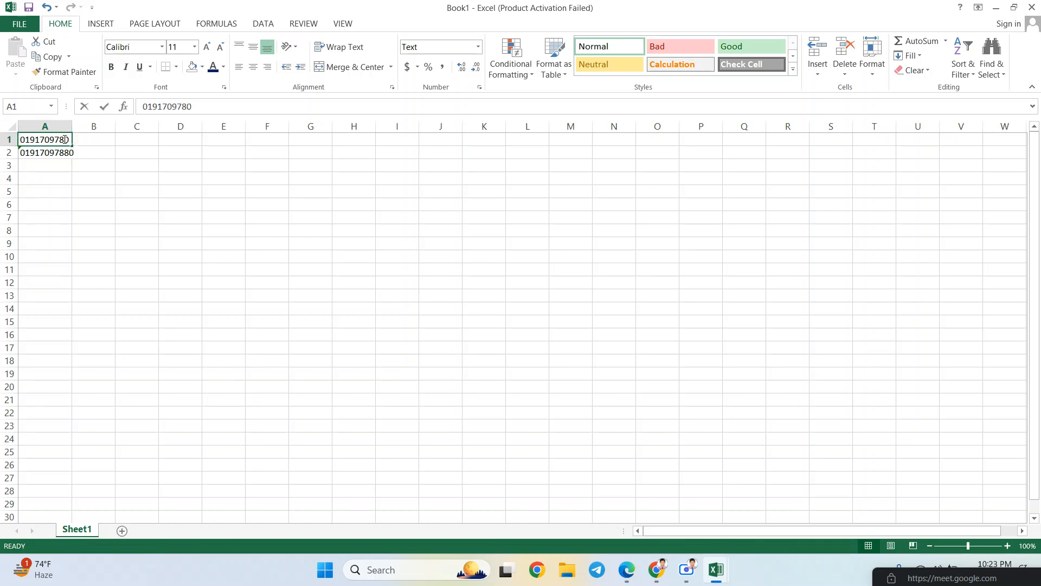
left_click(70, 154)
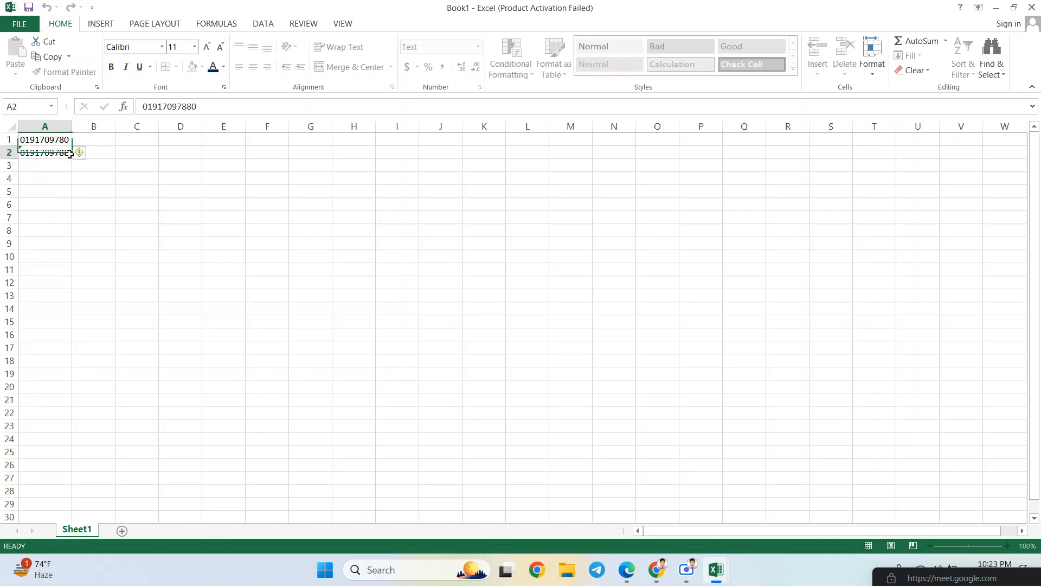
left_click(138, 154)
left_click_drag(50, 142, 55, 150)
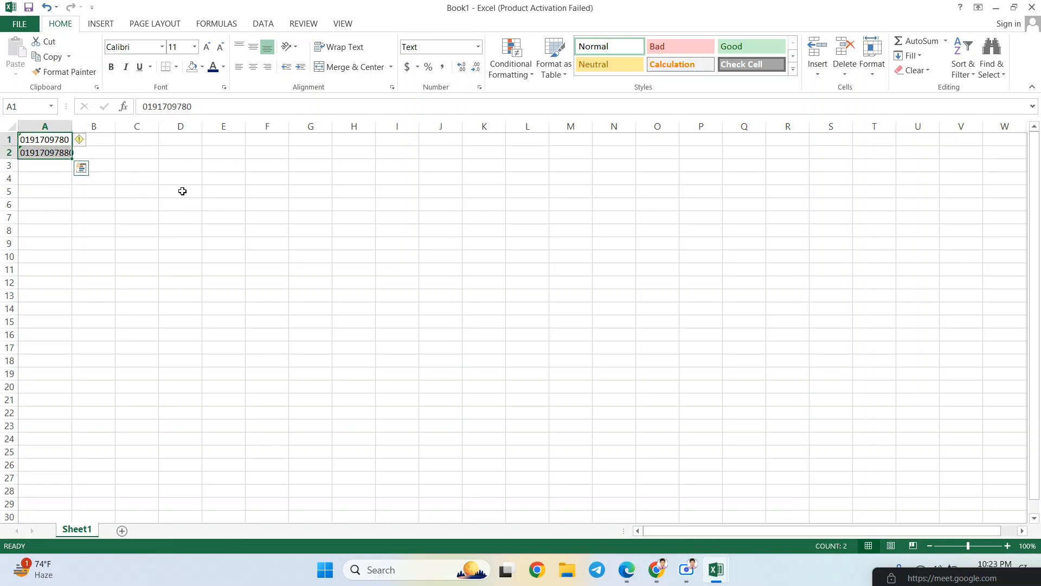
- Delete the phone-style numbers in A1:A2
scroll(205, 199, "up", 2, "ctrl")
scroll(204, 199, "down", 6, "ctrl")
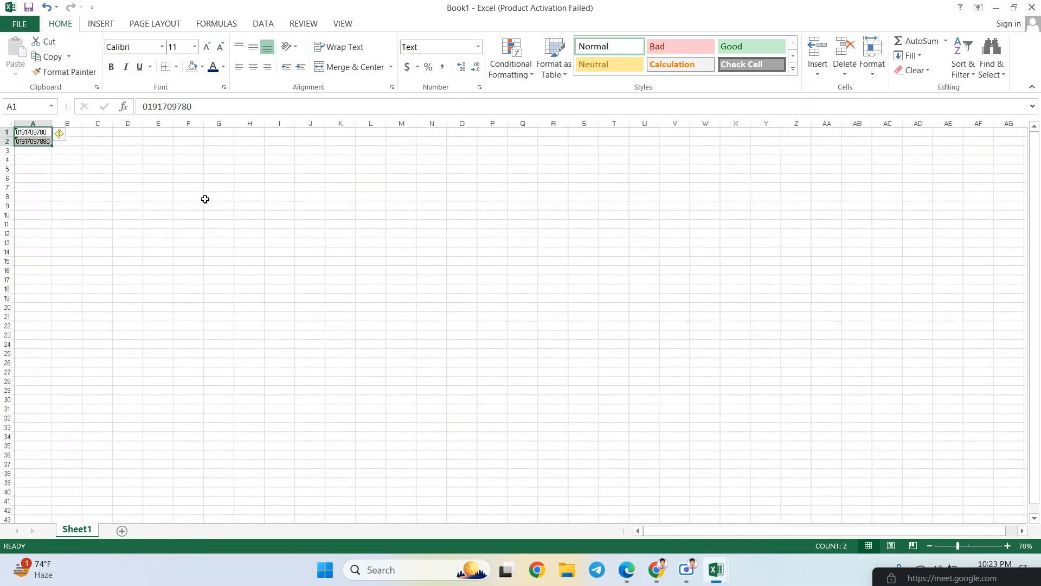
left_click(37, 133)
left_click_drag(36, 132, 35, 141)
key("Delete")
- Try the Currency format on F4, then set it back to General
scroll(157, 178, "up", 4, "ctrl")
right_click(331, 199)
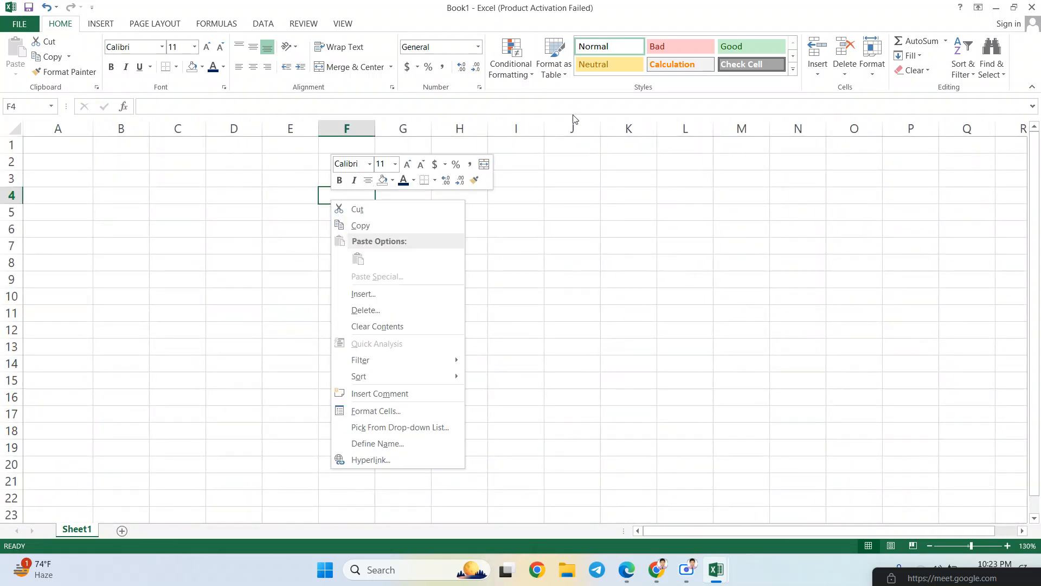
key("Escape")
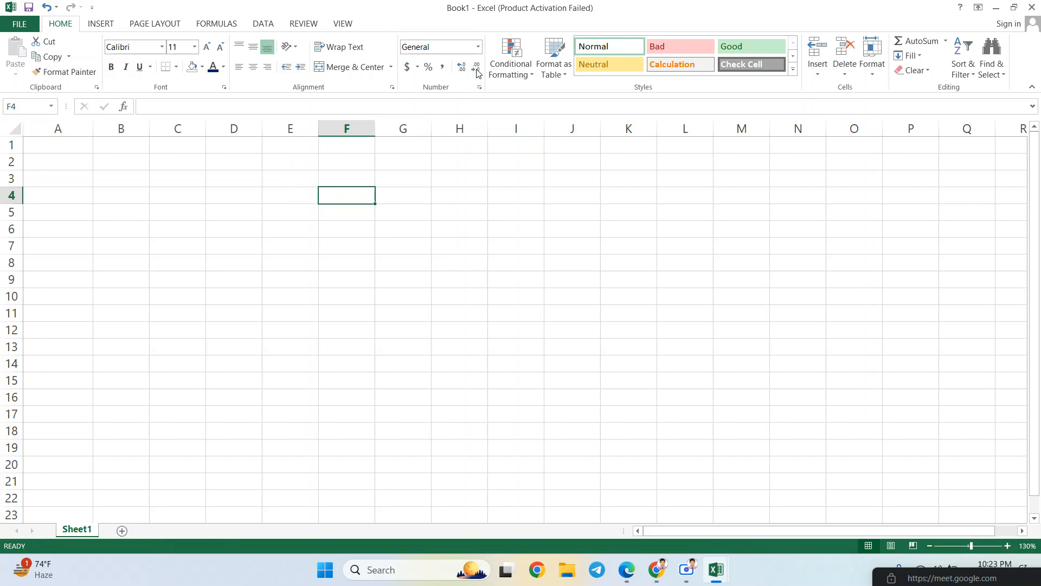
left_click(477, 47)
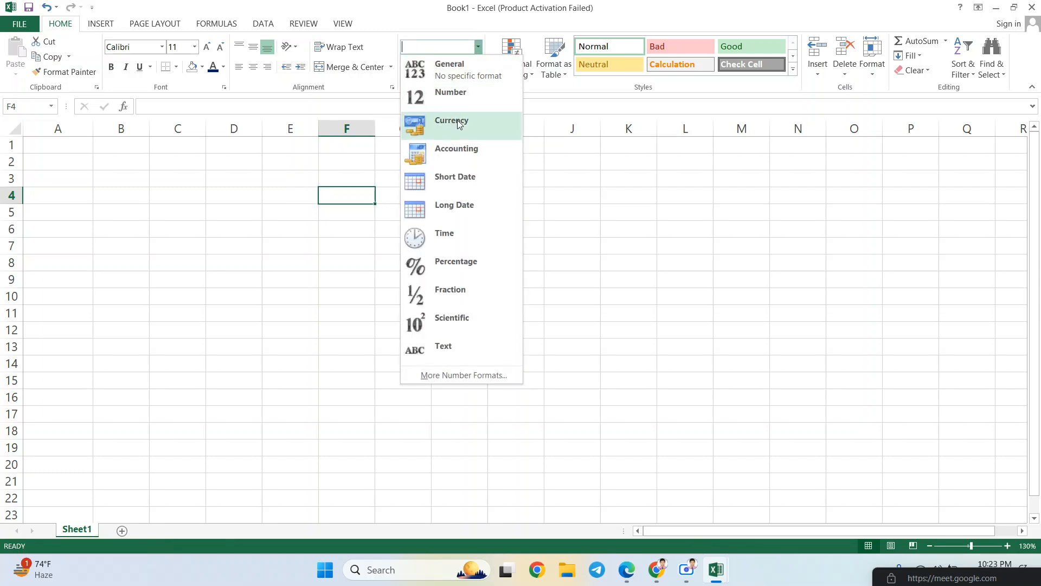
left_click(457, 120)
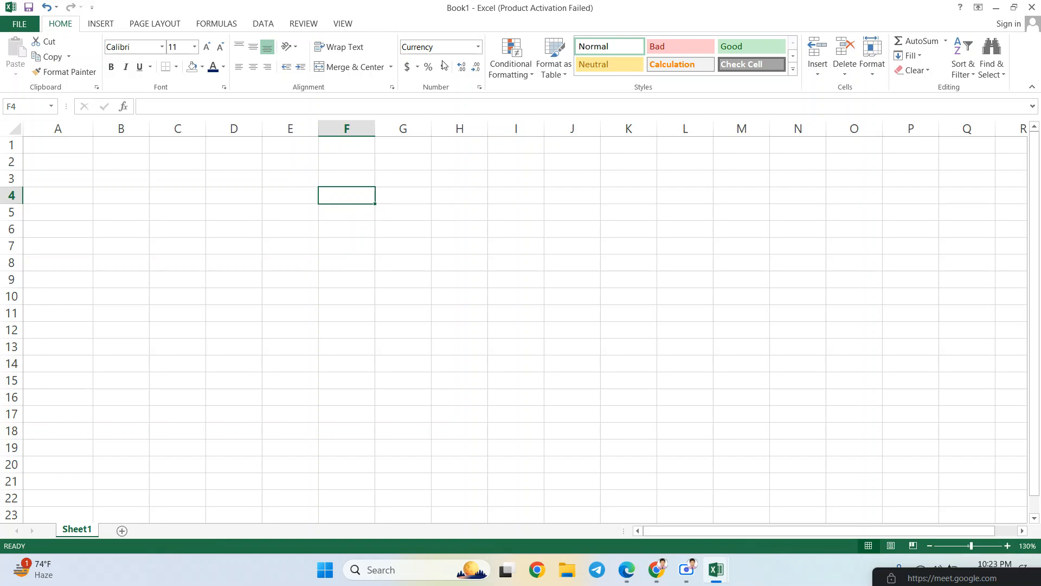
left_click(478, 46)
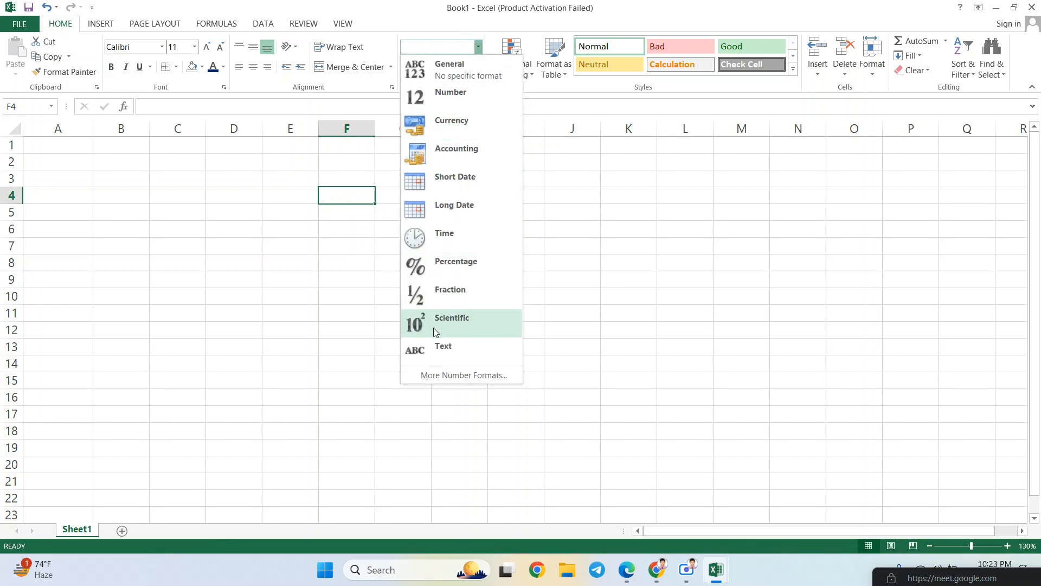
left_click(439, 79)
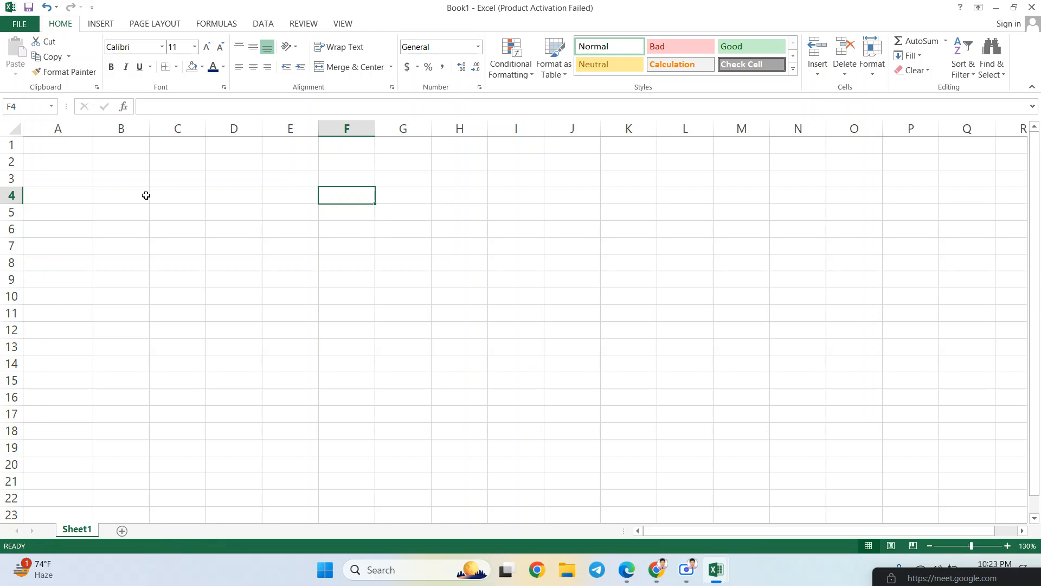
mouse_move(122, 197)
left_mouse_down()
mouse_move(165, 202)
mouse_move(135, 193)
left_mouse_up()
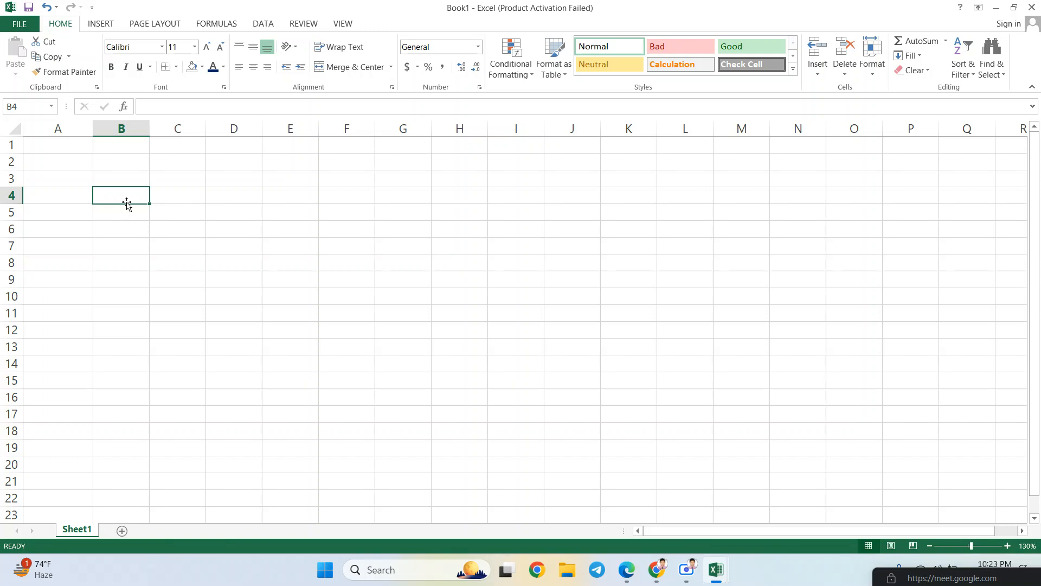
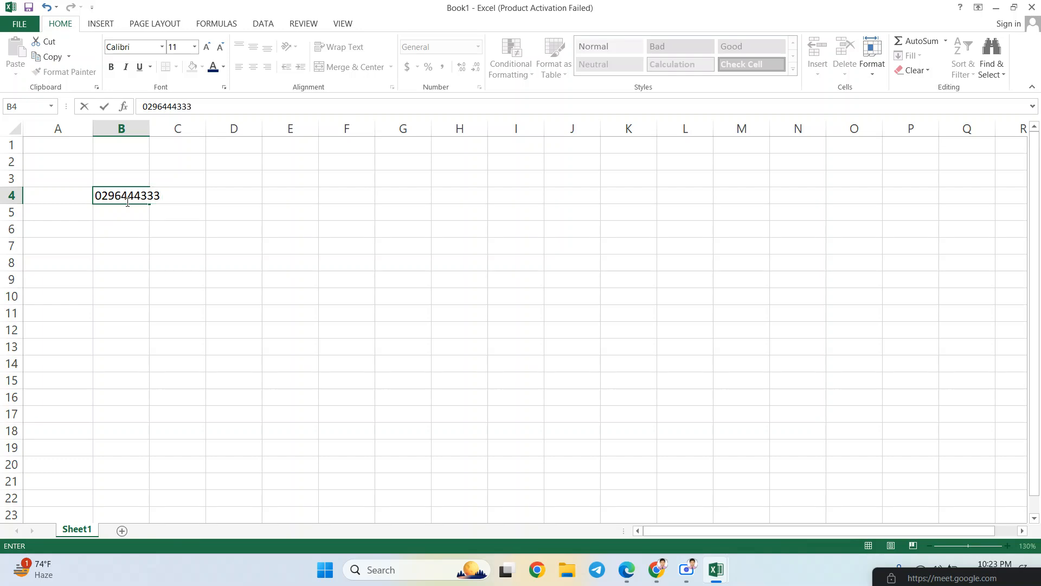
- Enter a zero-prefixed phone-style number in B4, note the dropped zero, and erase it
key("Return")
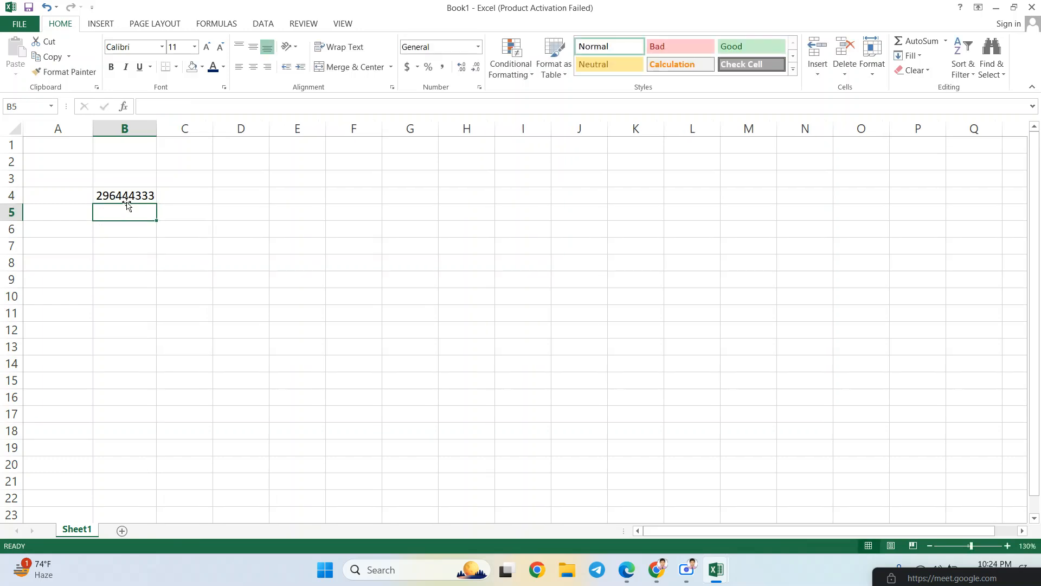
left_click(126, 198)
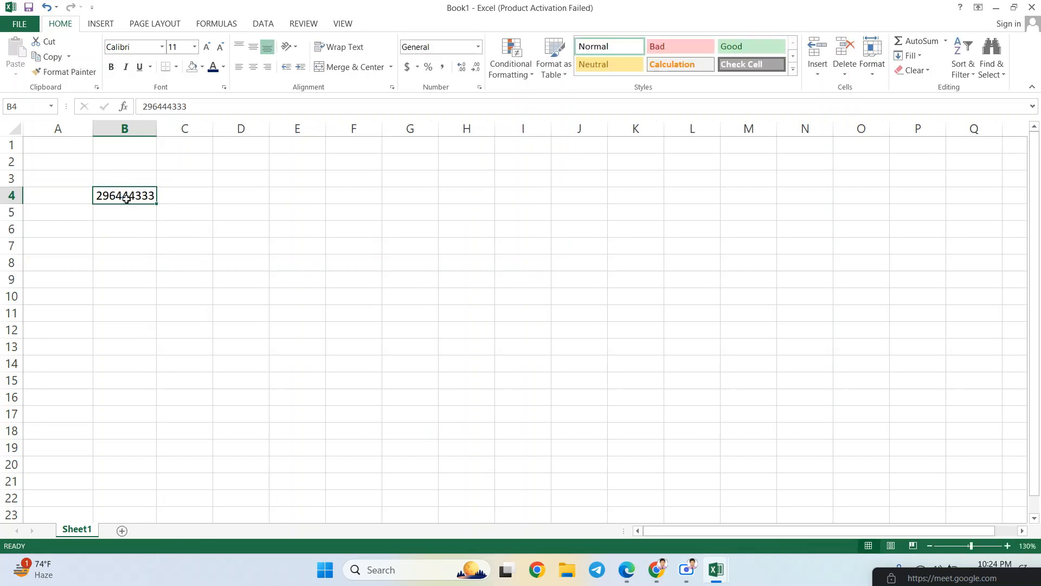
key("BackSpace")
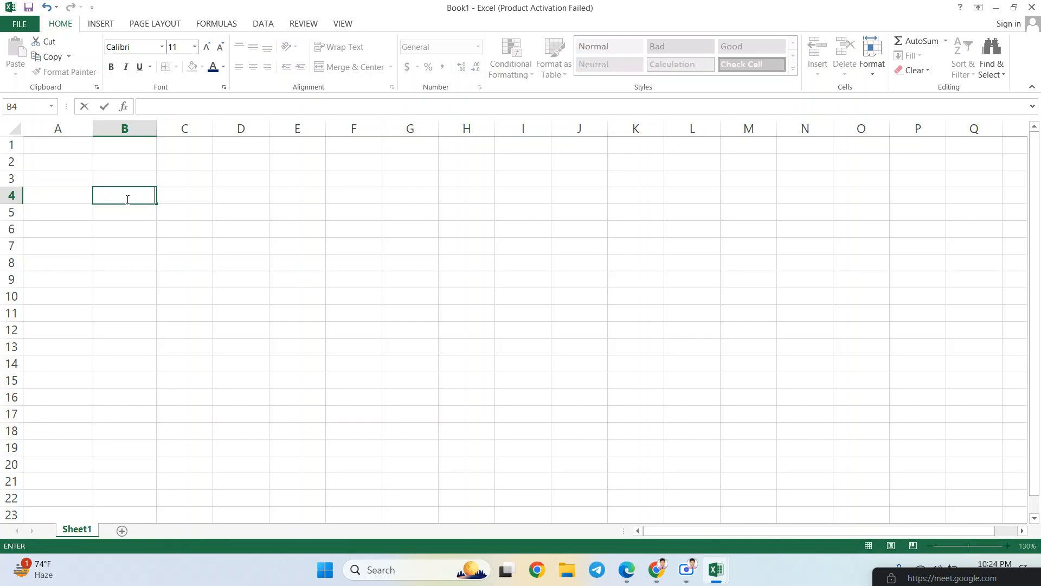
- Apply the Text number format to all of column B, then go to B1
left_click(130, 126)
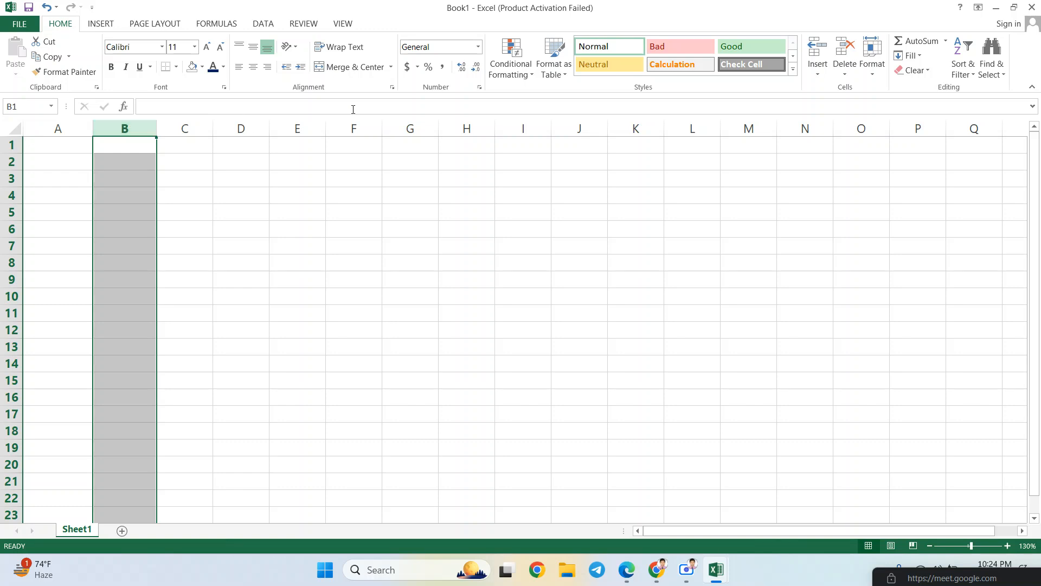
left_click(477, 47)
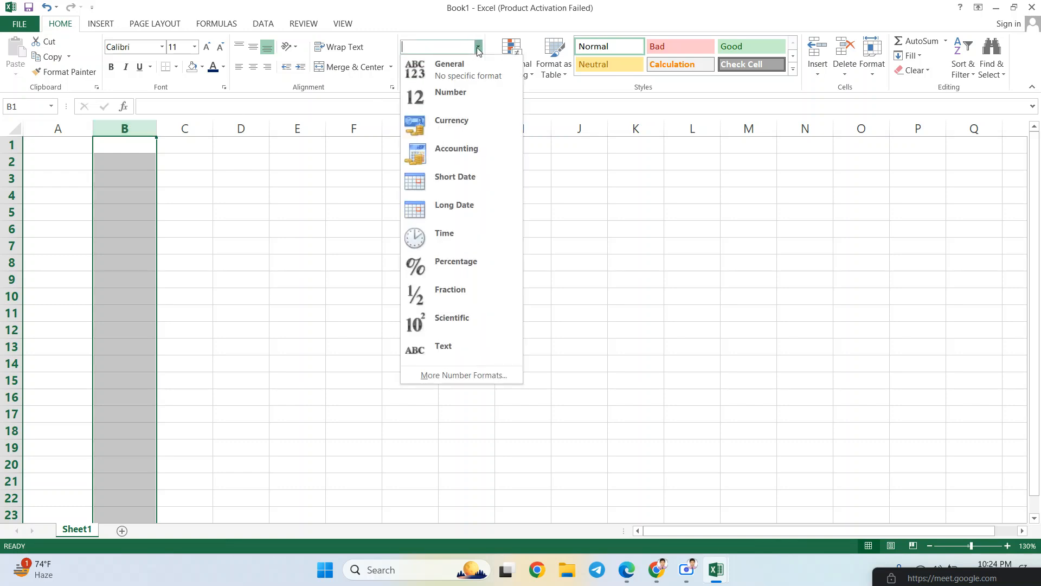
left_click(465, 347)
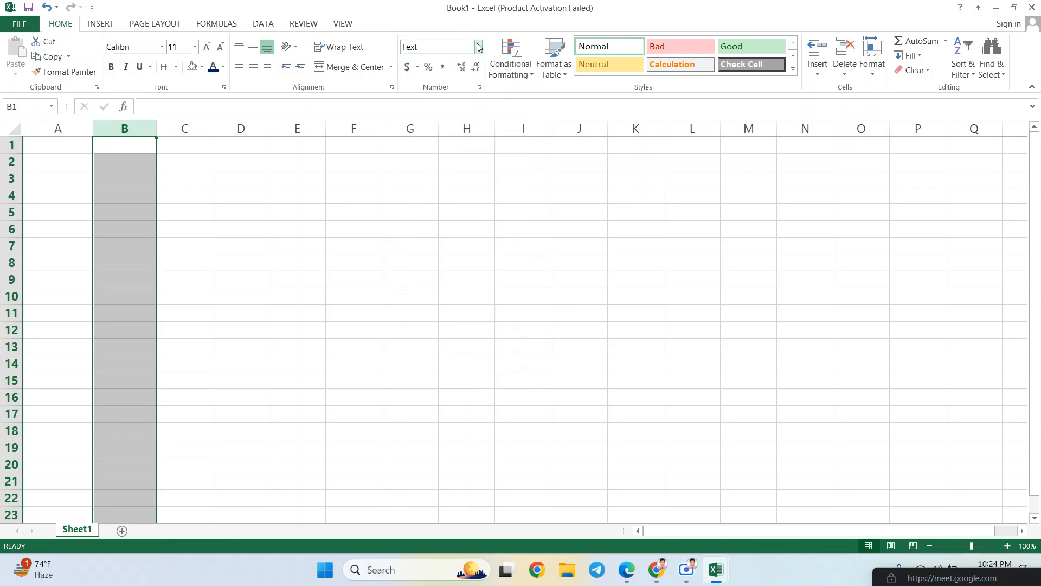
left_click(479, 48)
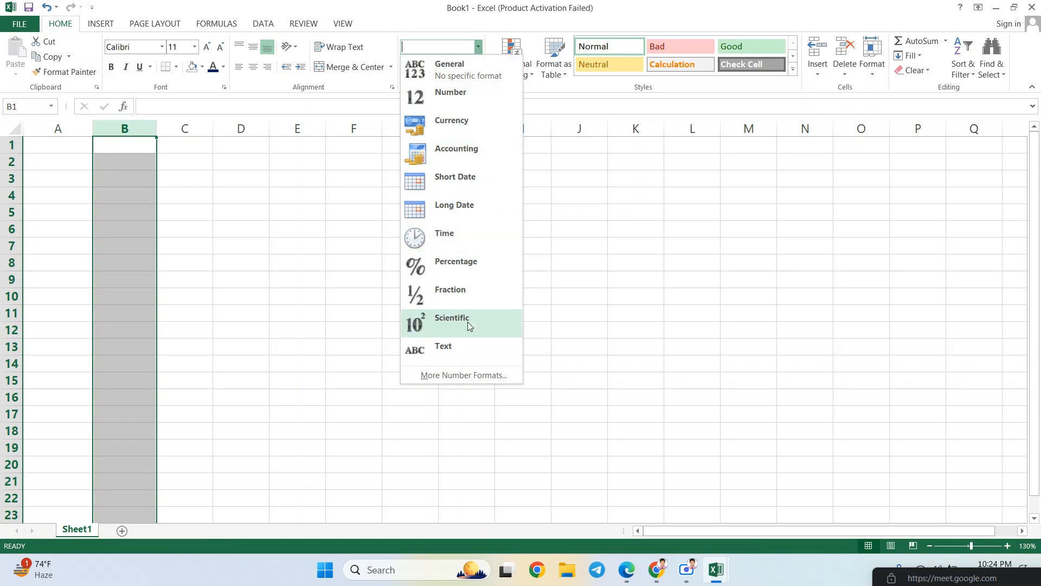
left_click(460, 350)
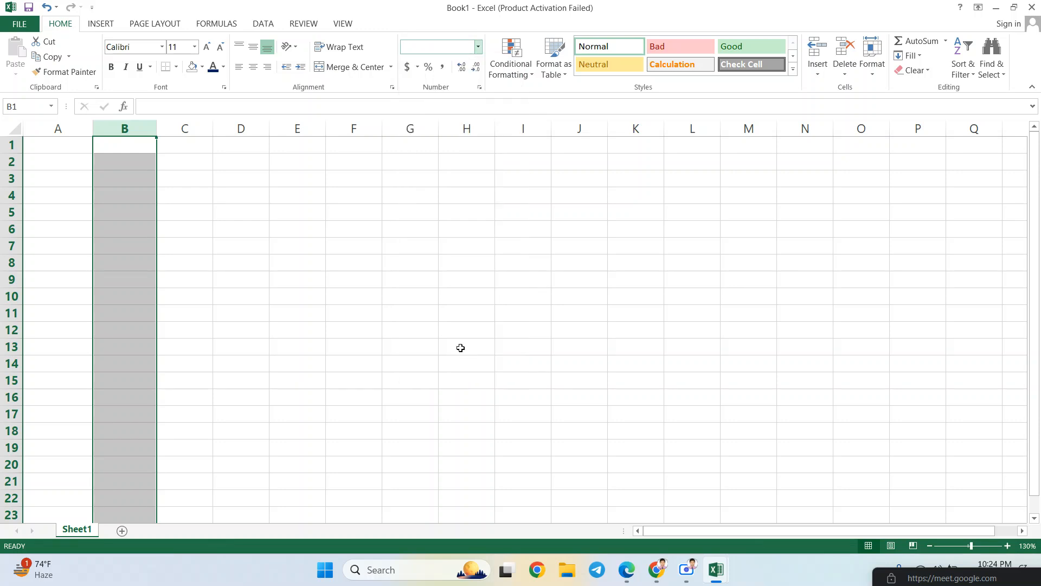
left_click(130, 147)
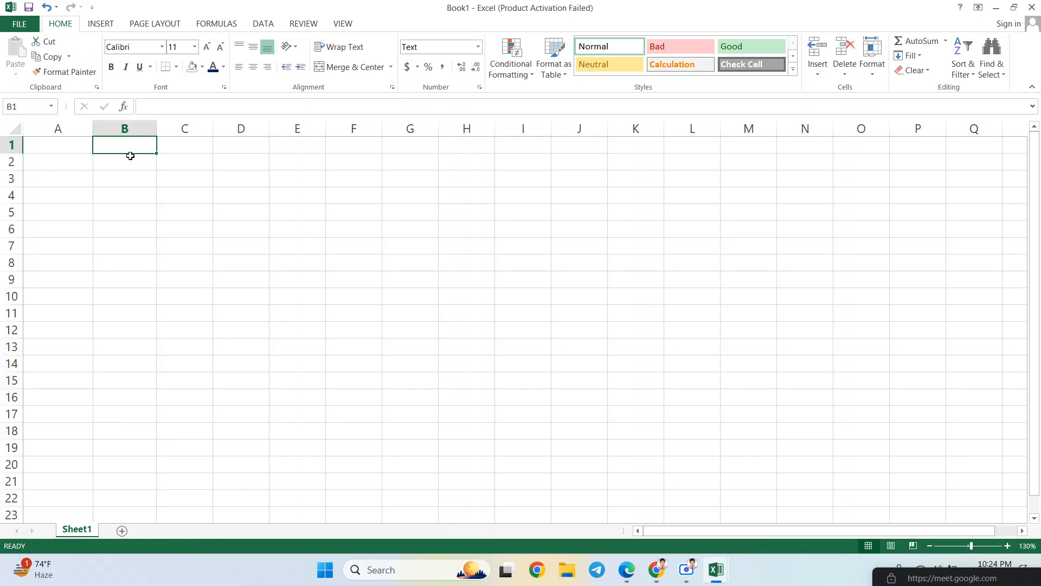
- Type three zero-prefixed phone-style numbers into B1, B2 and B3, keeping their leading zeros
type("0")
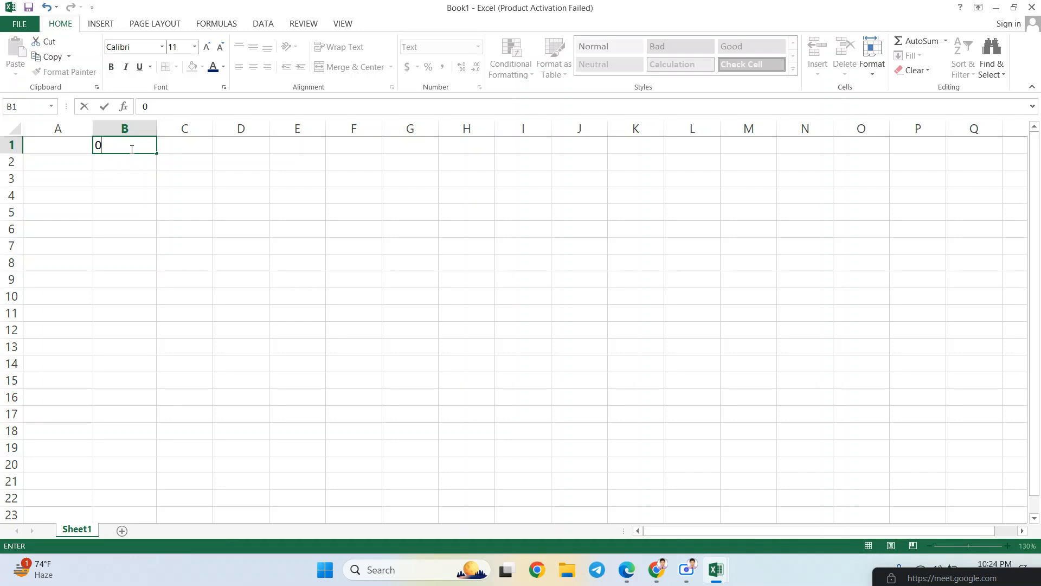
type("16111111")
key("Return")
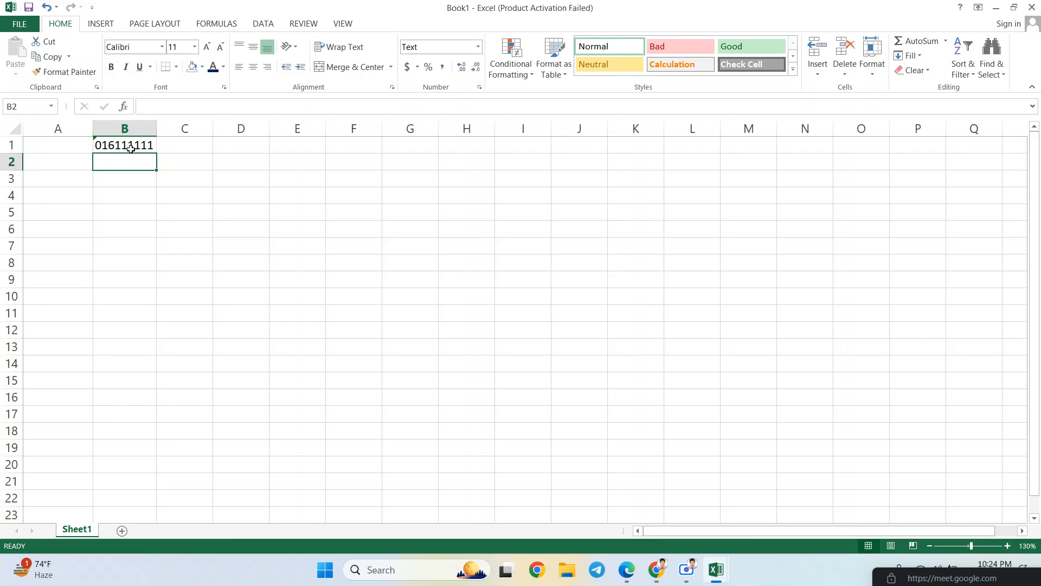
type("017777777")
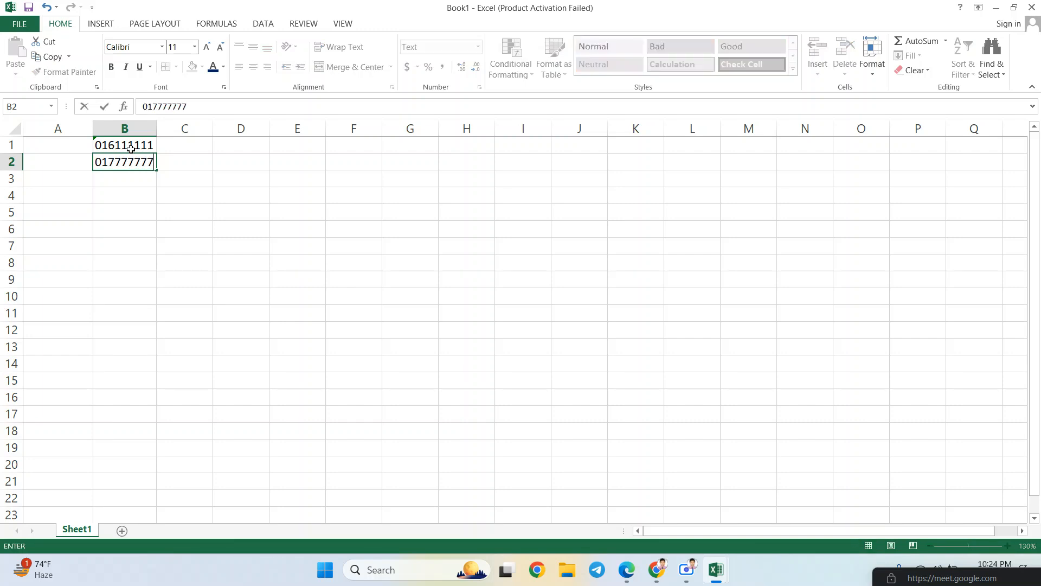
key("Return")
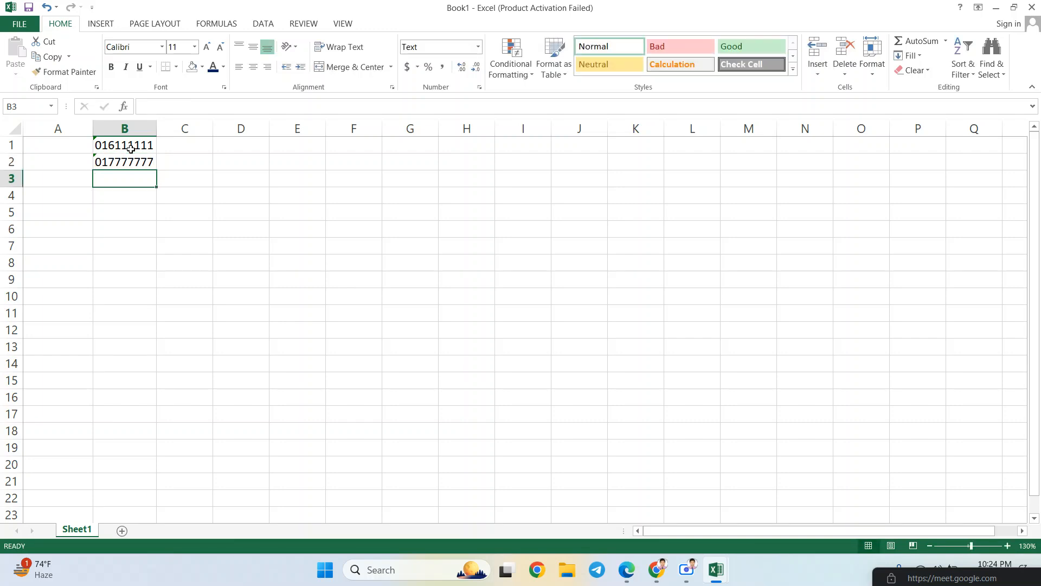
type("01222")
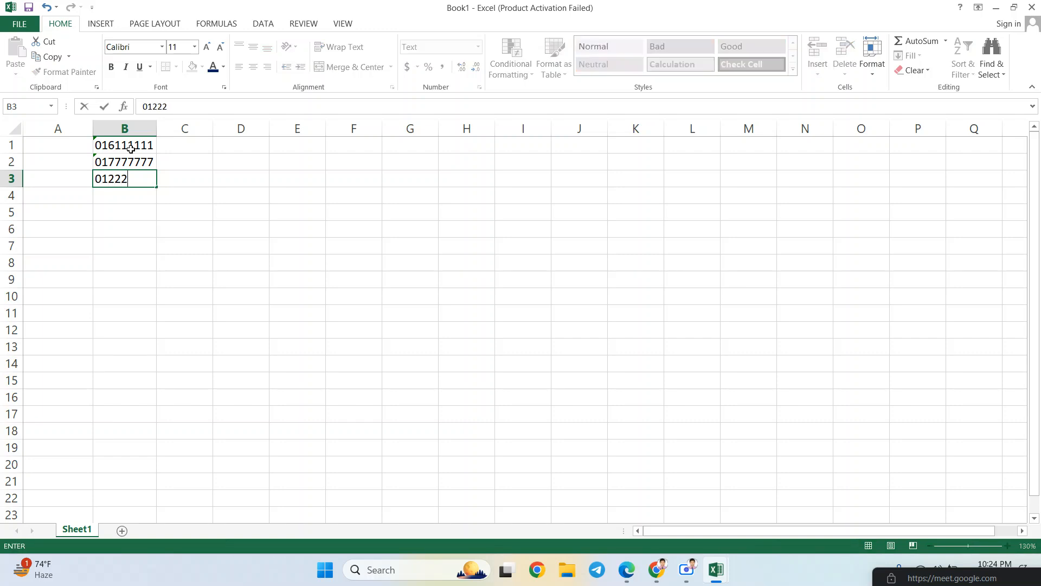
type("4445")
- Commit the B3 entry, then undo the numbers entered in column B
key("Return")
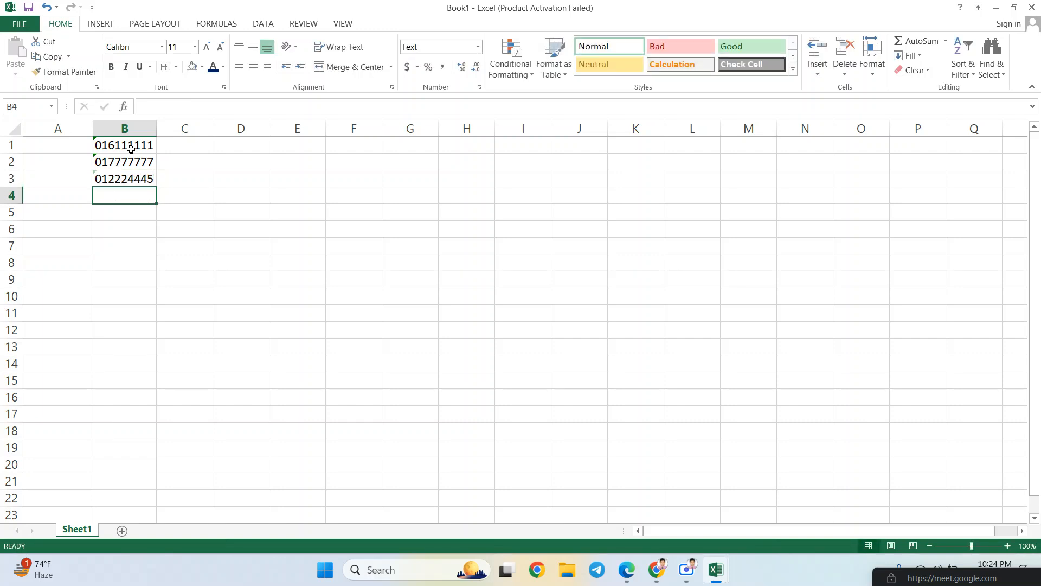
left_click_drag(131, 148, 135, 178)
left_click(138, 148)
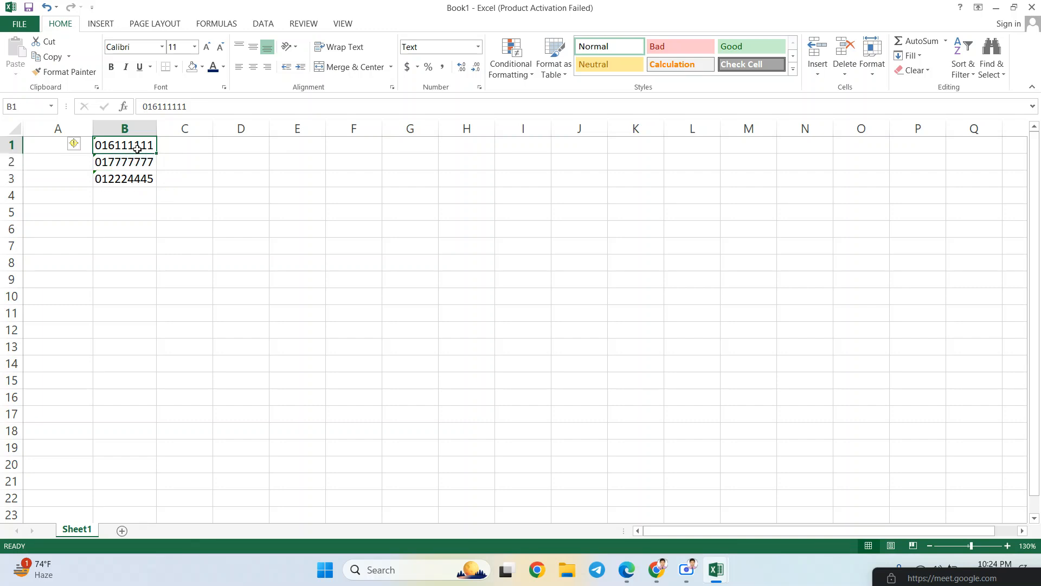
key("ctrl+z")
key("ctrl+z")
key("ctrl+z")
key("ctrl+z")
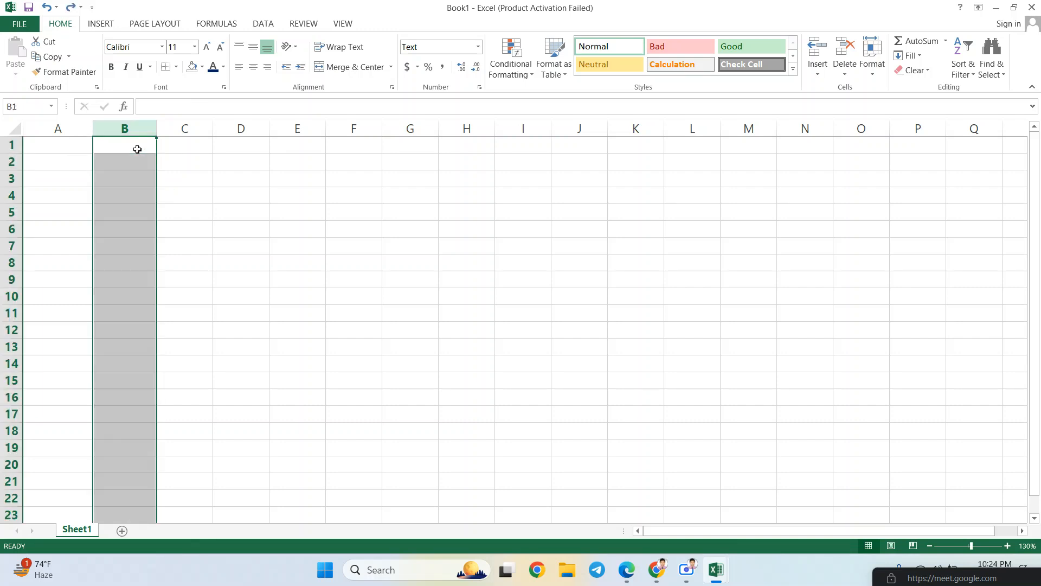
left_click(205, 208)
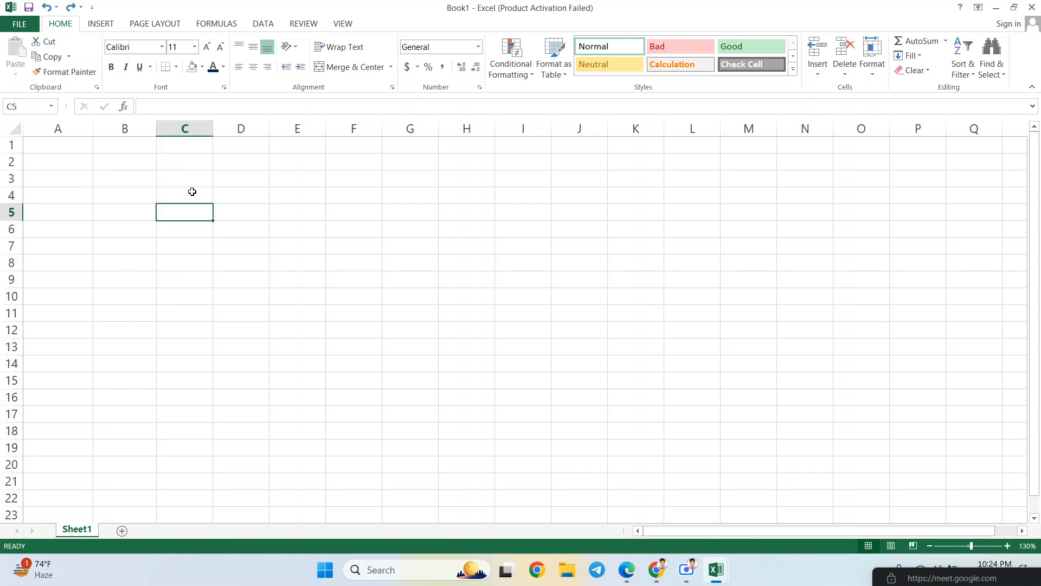
- Enter a hyphenated zero-prefixed phone number in D4, check it keeps the zero, then delete it
left_click(252, 194)
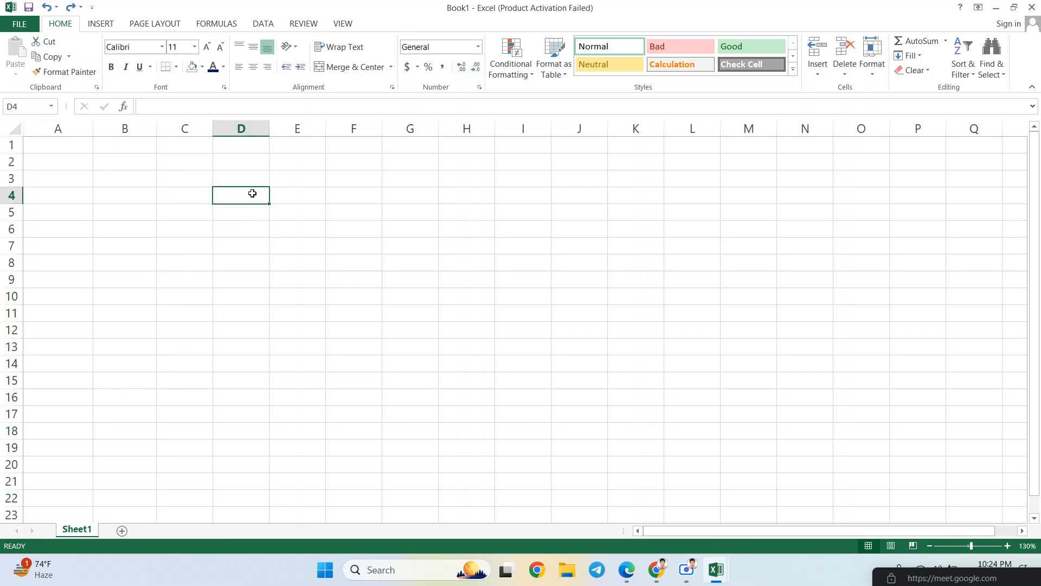
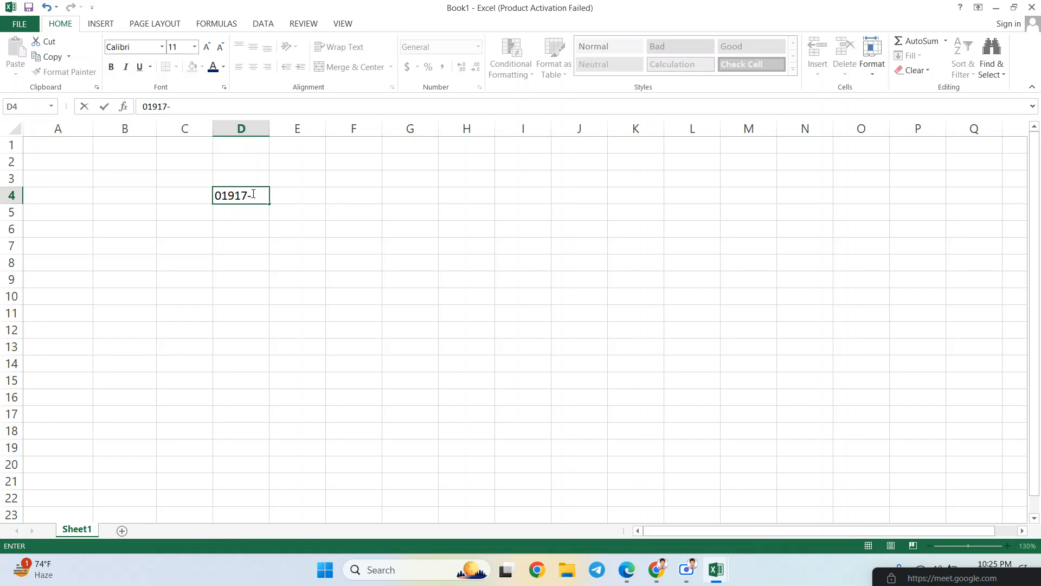
key("Return")
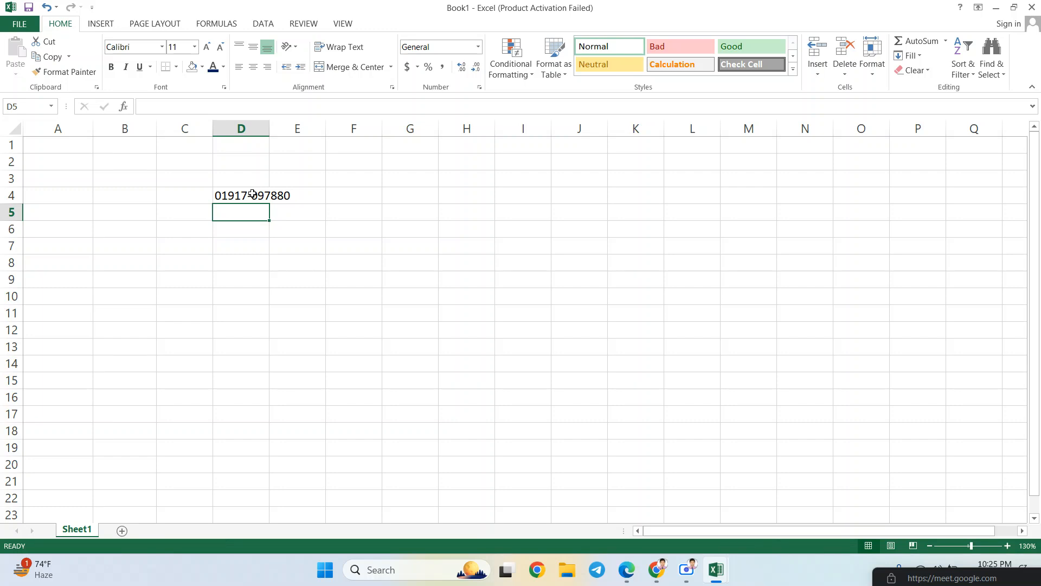
left_click(253, 194)
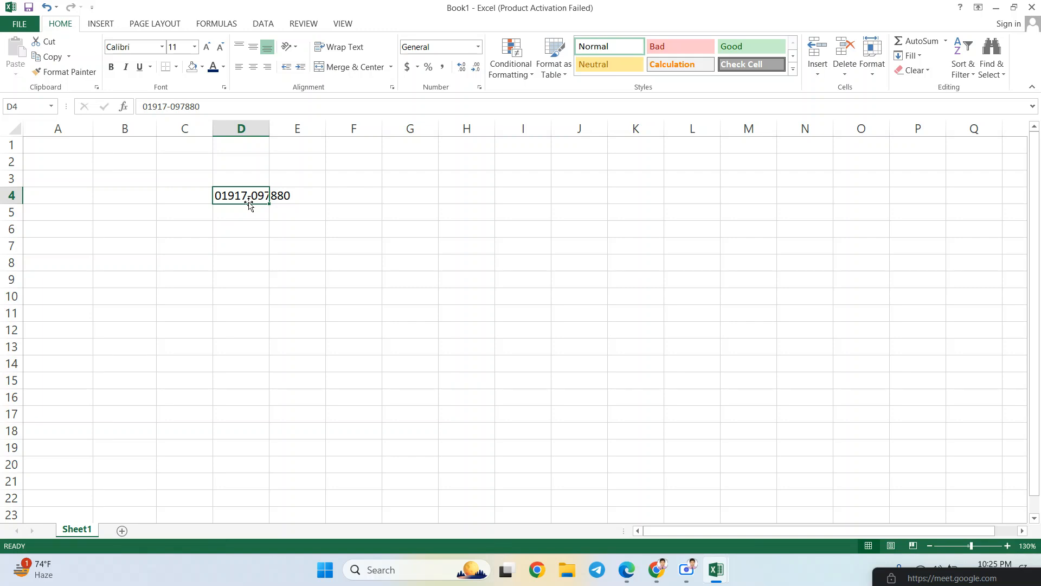
key("Delete")
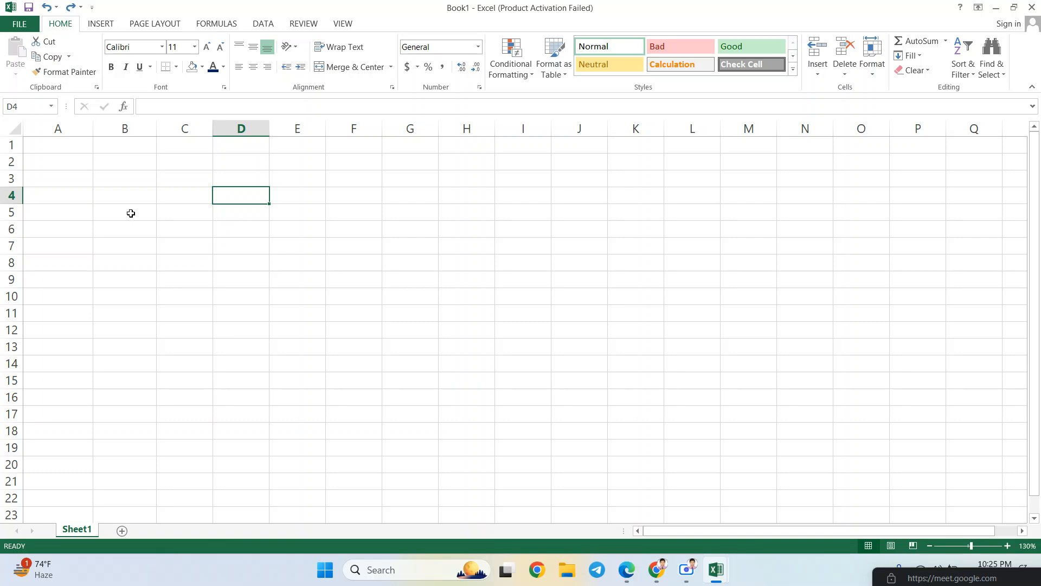
left_click(54, 153)
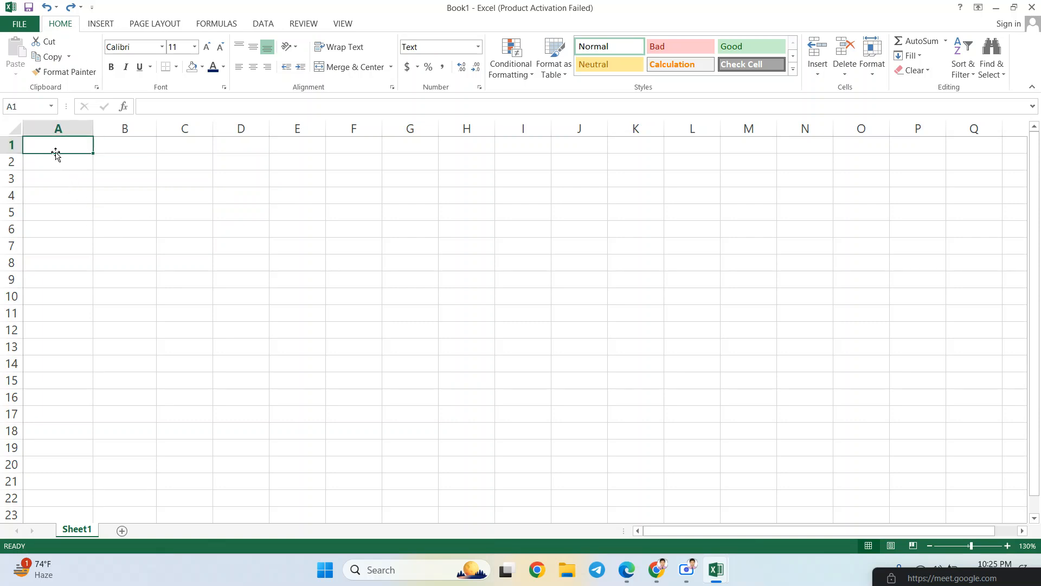
left_click(63, 161)
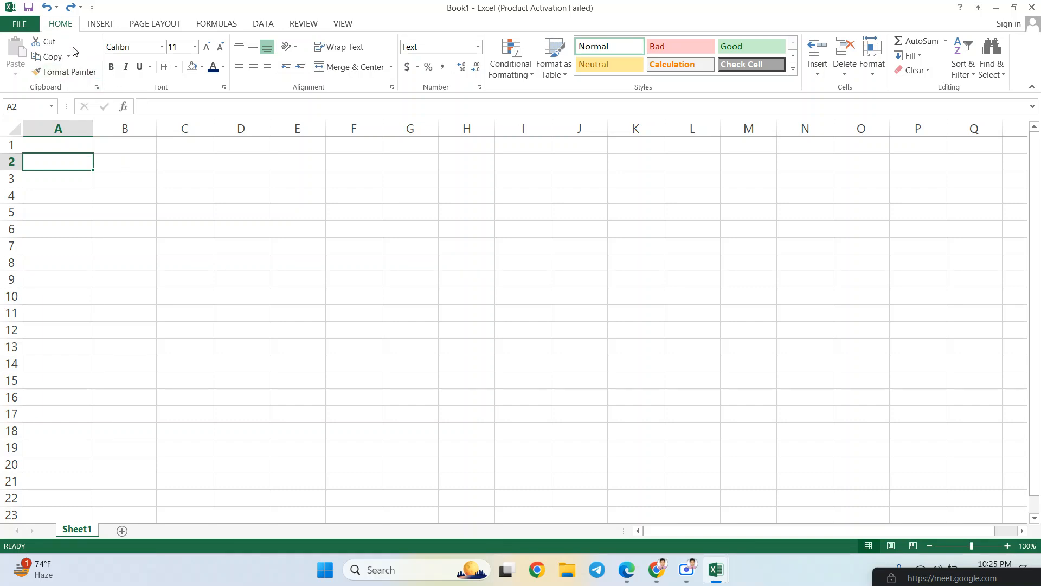
left_click(124, 181)
left_click(124, 196)
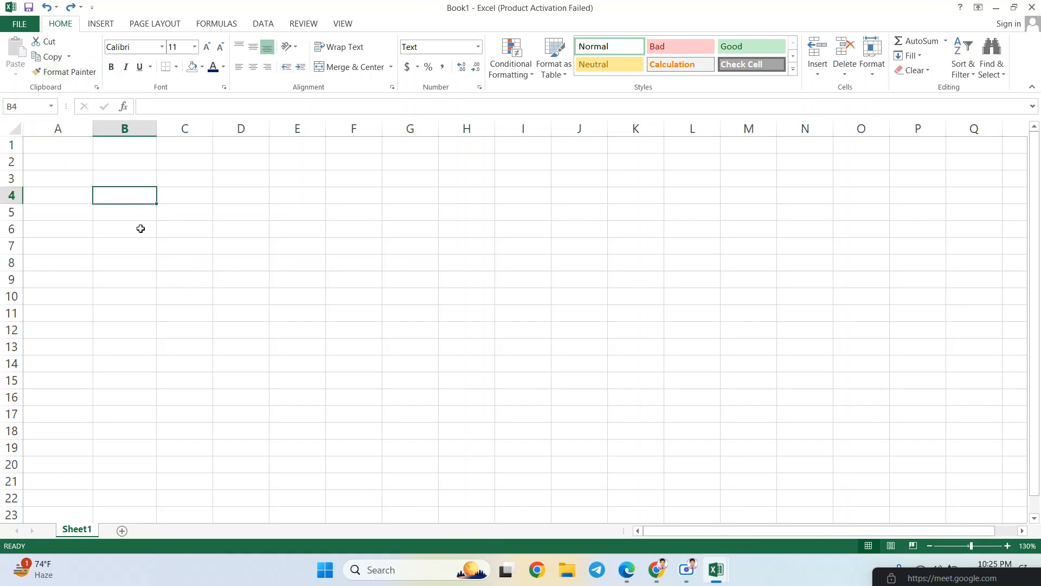
left_click(103, 23)
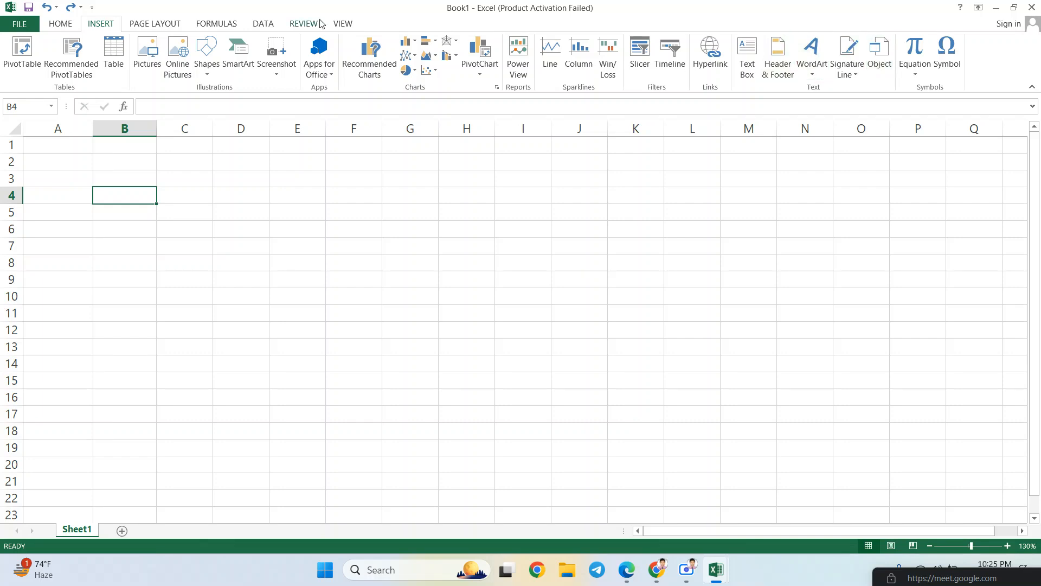
left_click(168, 26)
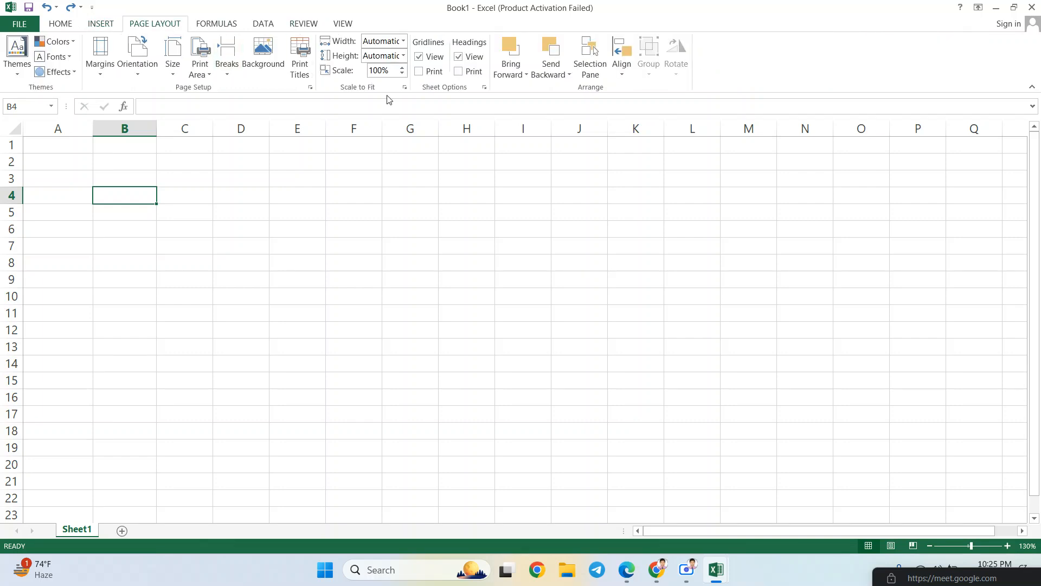
left_click(106, 27)
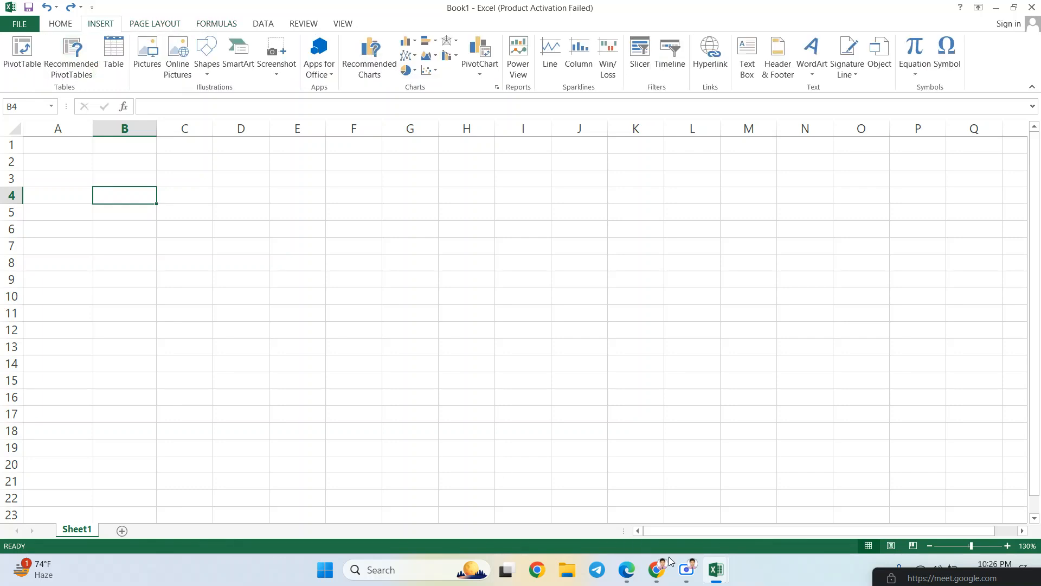
- Minimize the Scre.io recorder to reveal the spreadsheet, then restore it
mouse_move(687, 569)
left_click(684, 506)
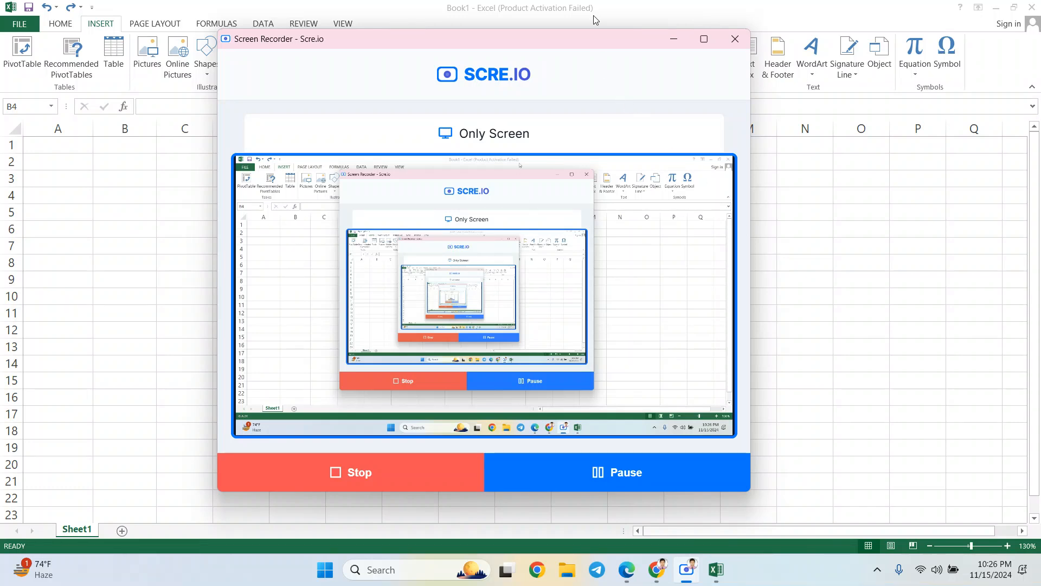
left_click(674, 42)
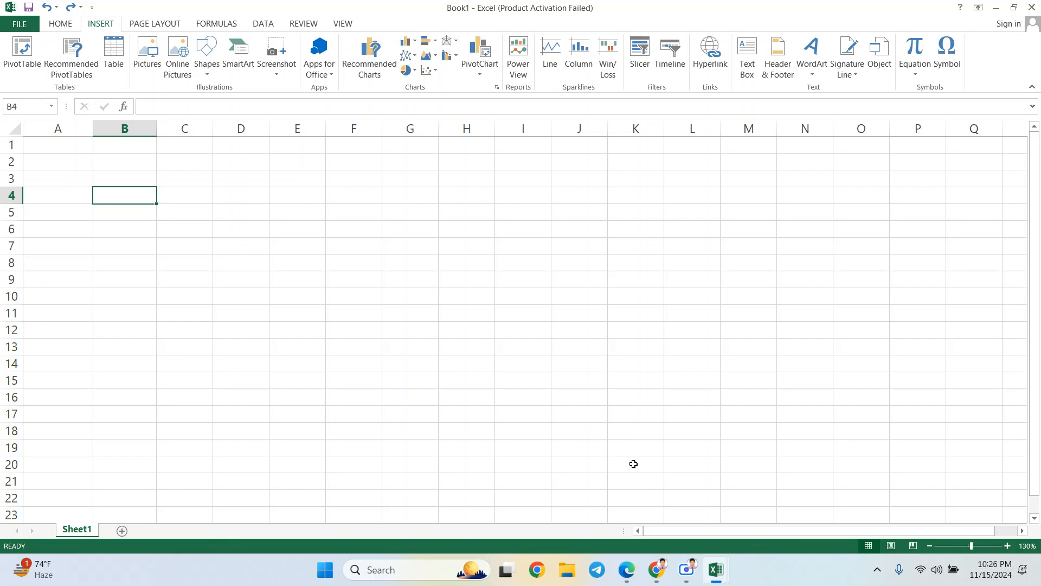
mouse_move(687, 569)
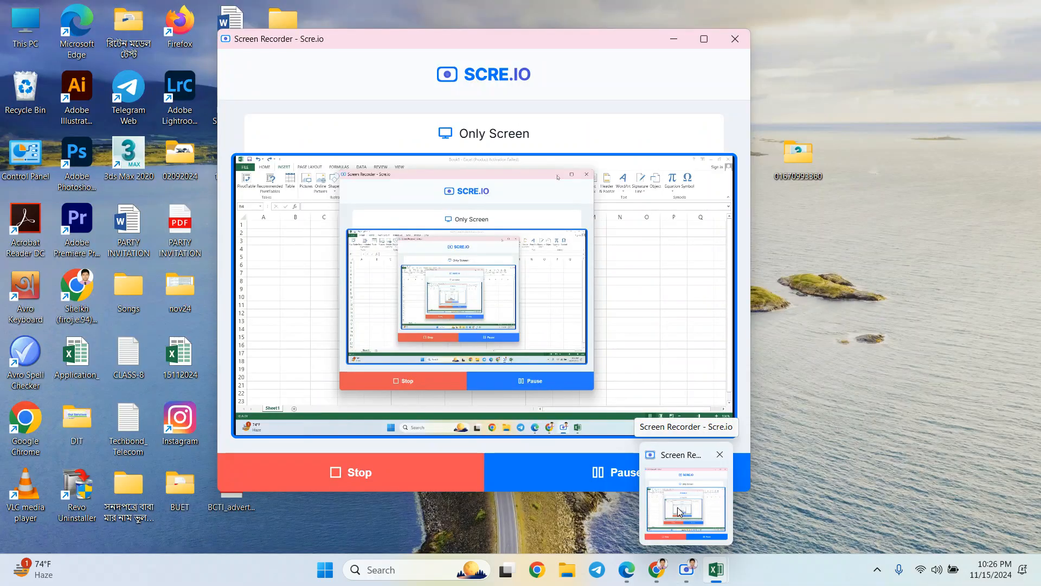
left_click(678, 512)
- With recording still running, bring the Chrome New Tab window to the front
mouse_move(662, 571)
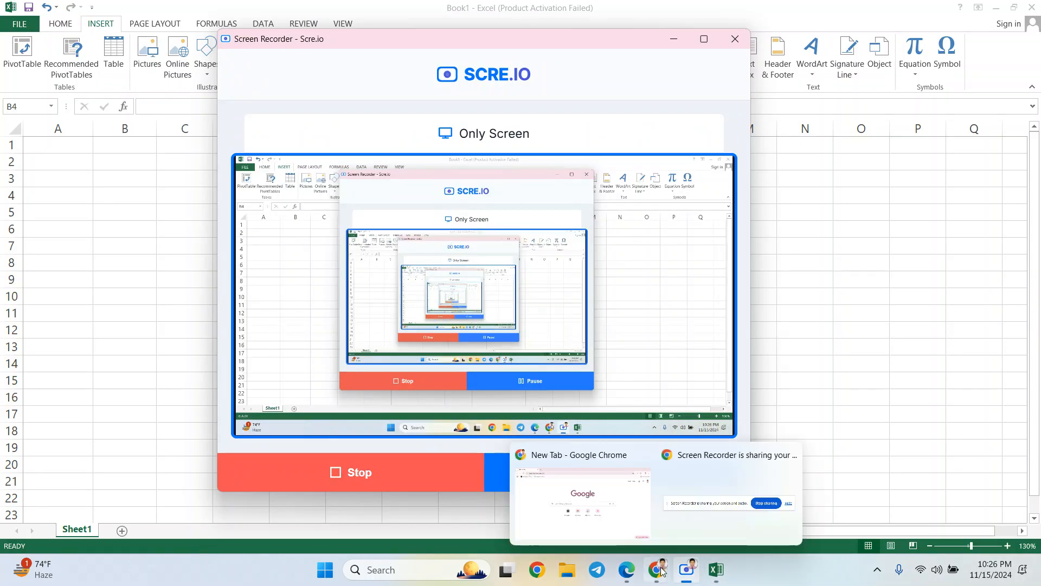
mouse_move(628, 564)
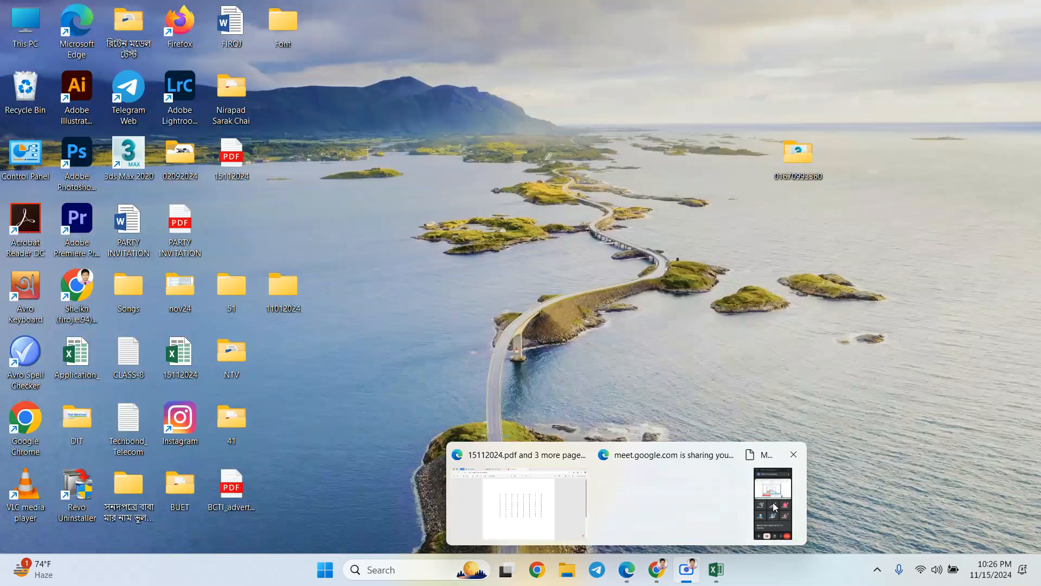
left_click(772, 504)
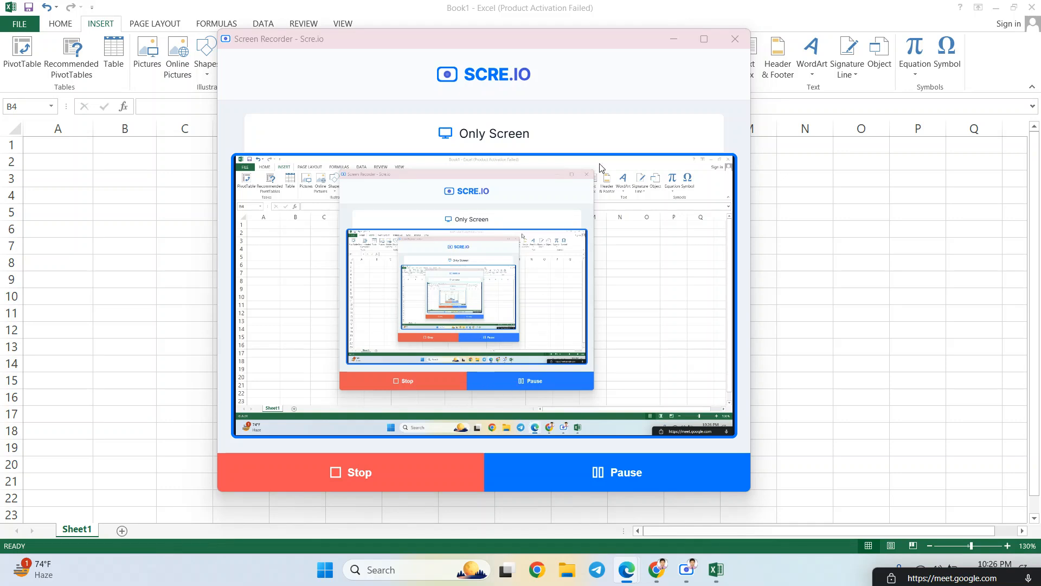
left_click(636, 45)
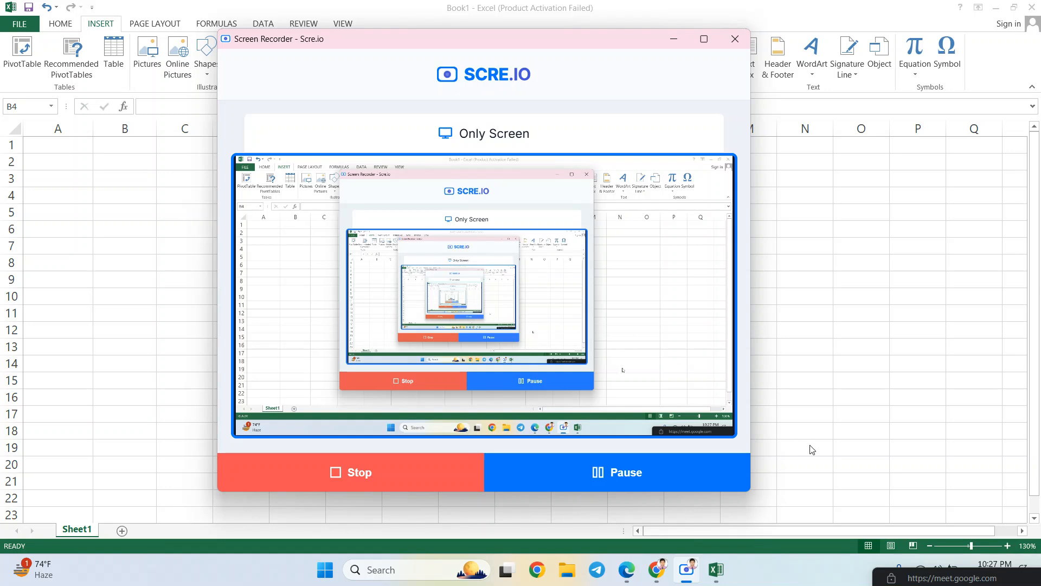
mouse_move(716, 574)
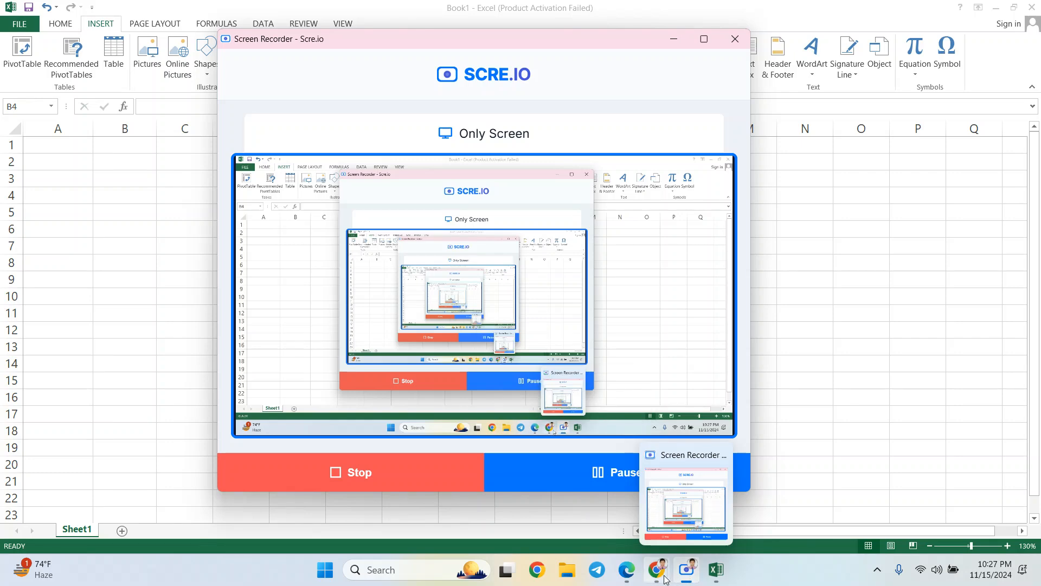
mouse_move(663, 575)
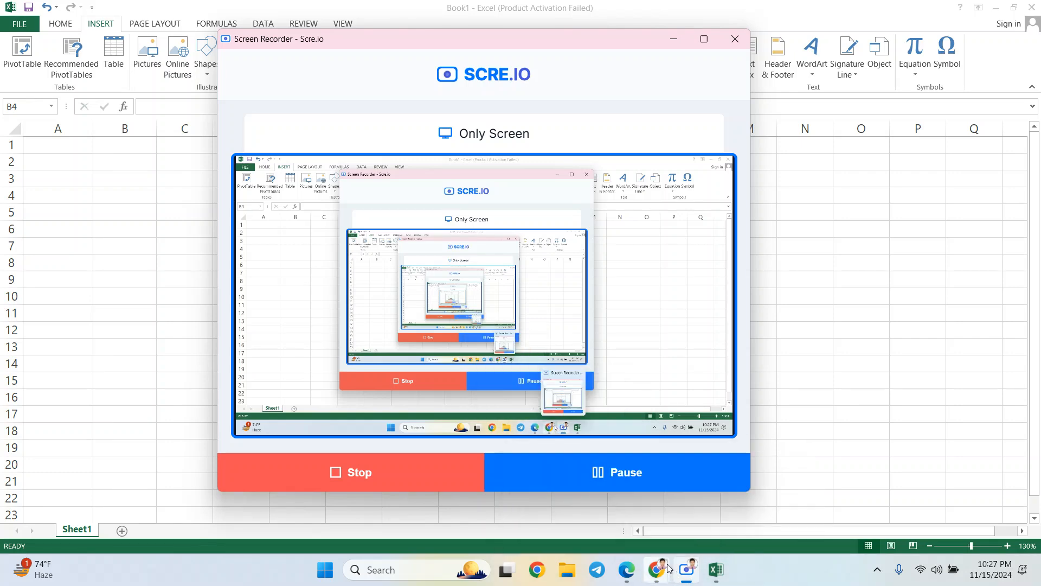
left_click(614, 519)
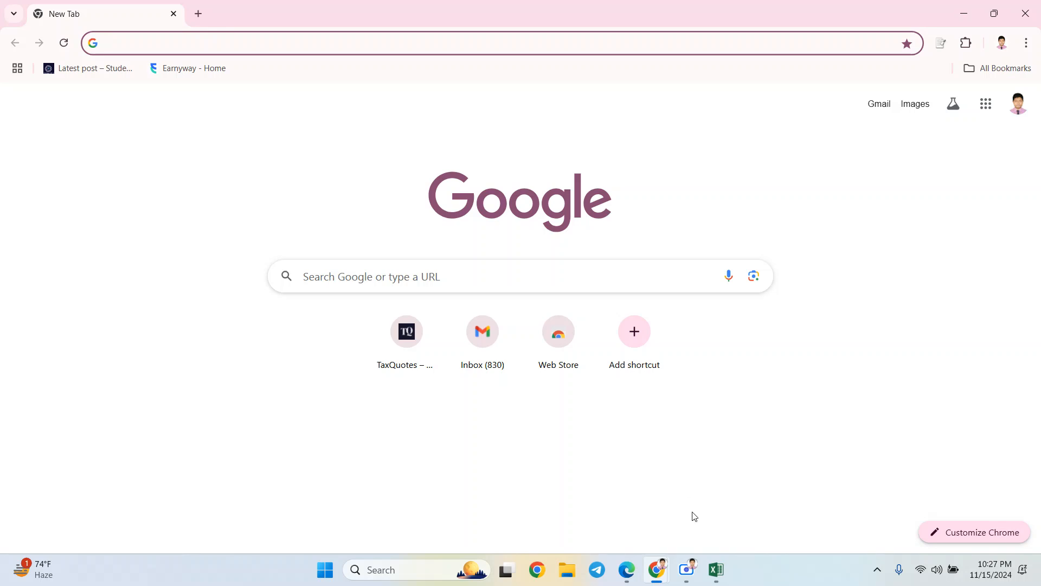
- Bring the Scre.io recorder window back in front of Chrome
mouse_move(693, 566)
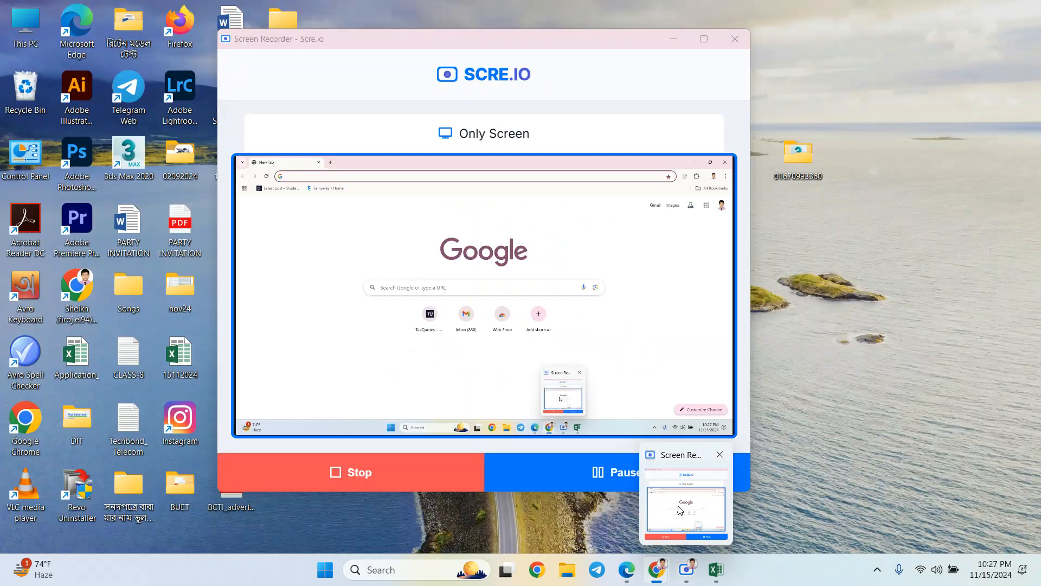
left_click(678, 505)
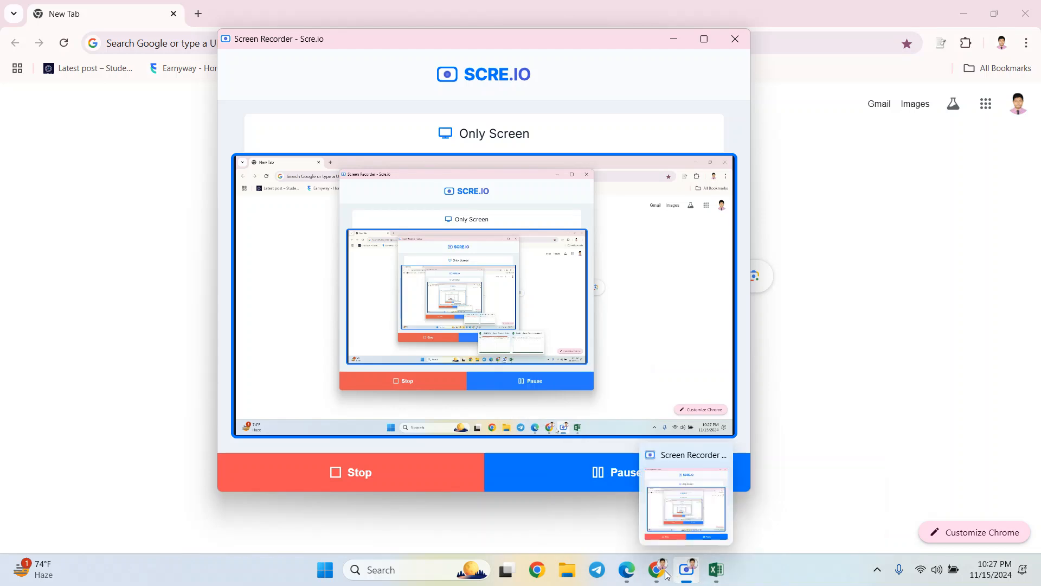
mouse_move(685, 574)
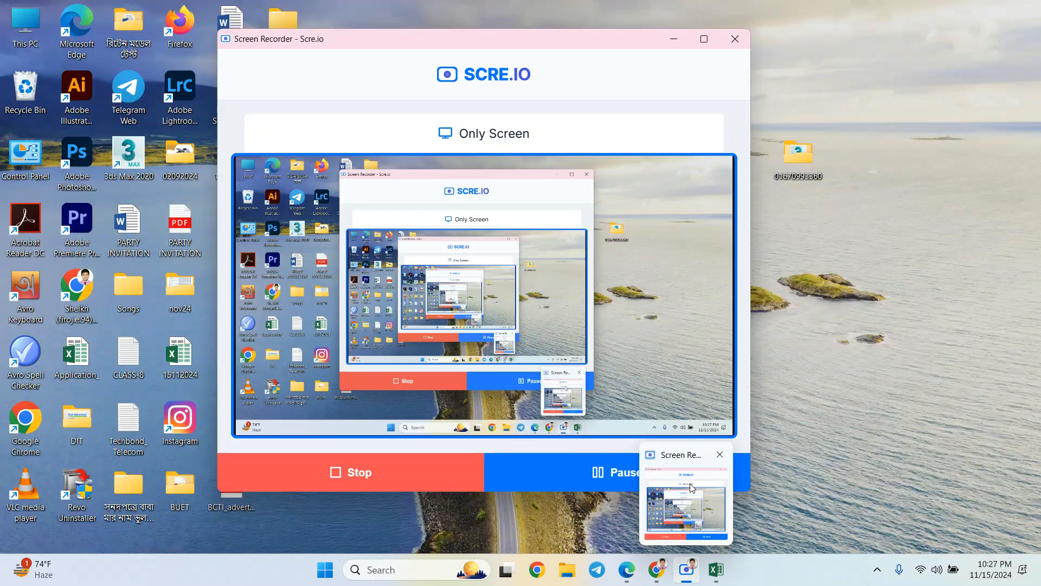
left_click(692, 485)
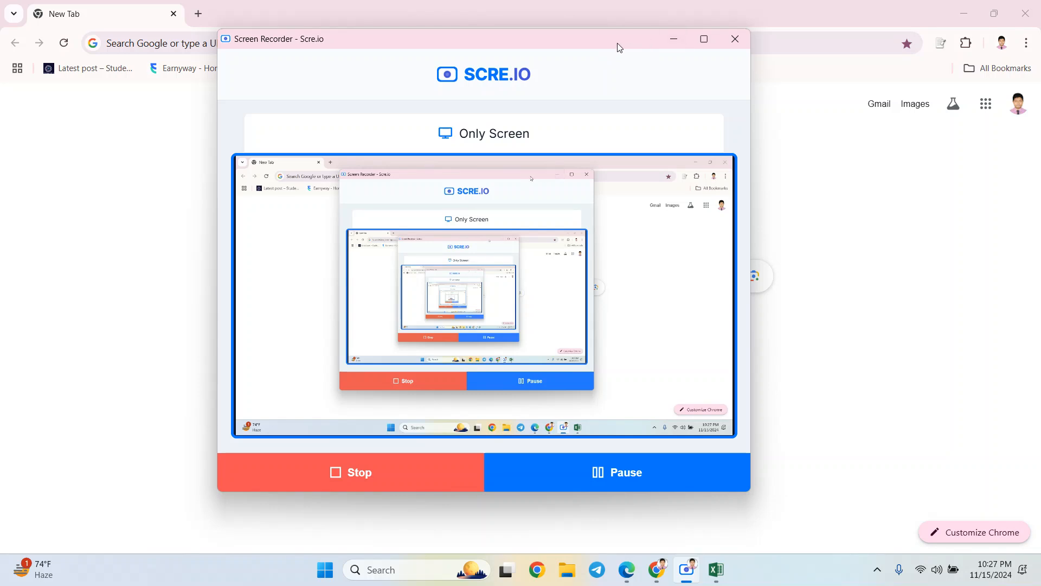
- Reposition the recorder window near the top centre of the screen
left_click_drag(619, 48, 738, 24)
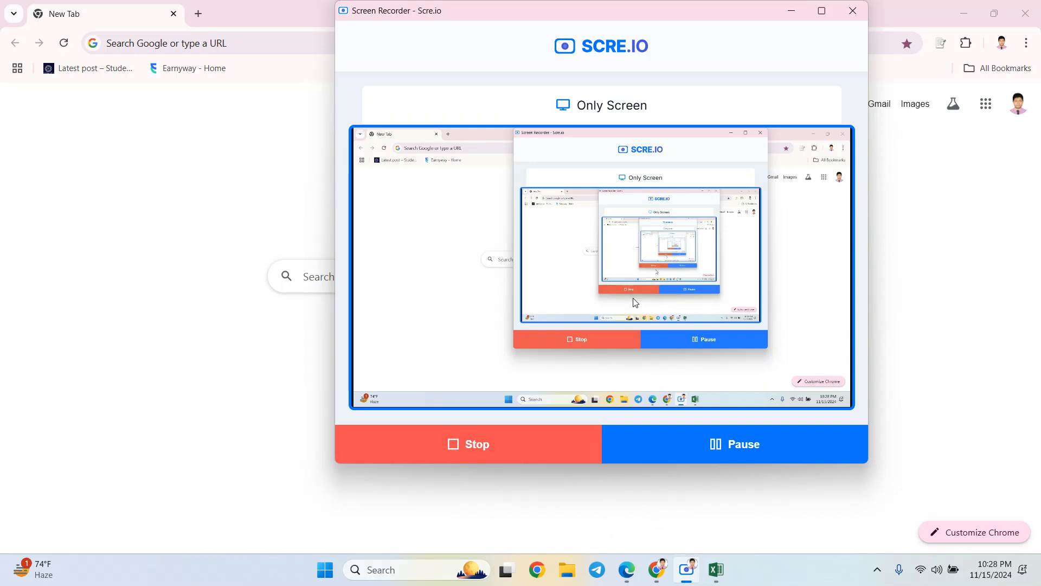
mouse_move(714, 14)
left_mouse_down()
mouse_move(735, 34)
mouse_move(724, 24)
left_mouse_up()
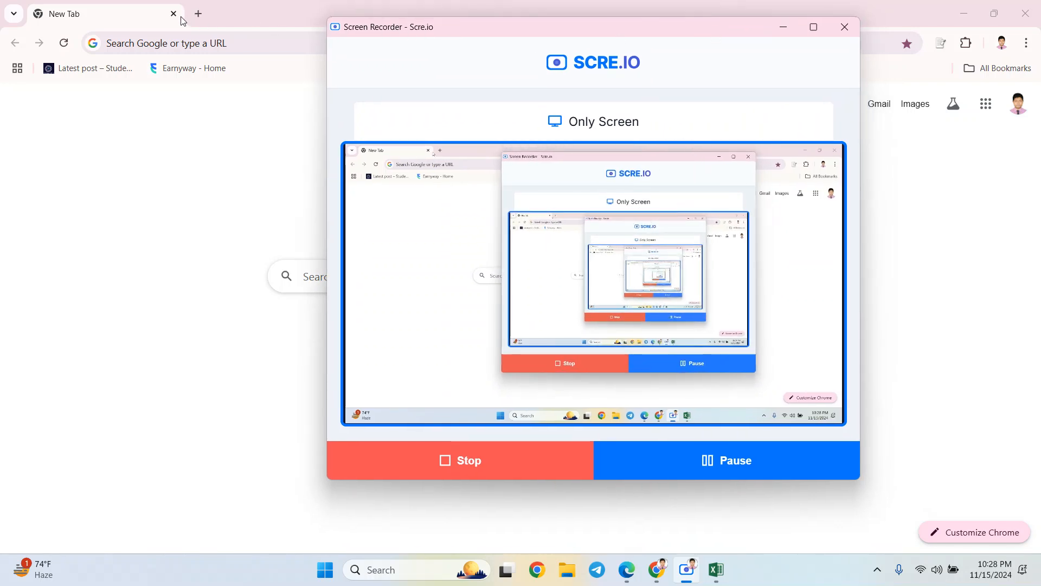
left_click_drag(711, 35, 698, 11)
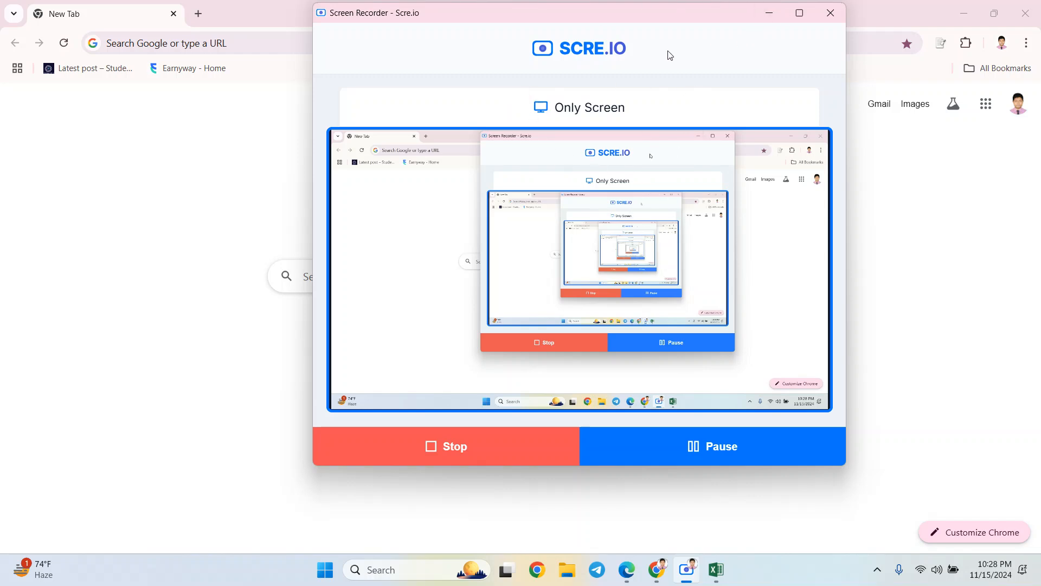
left_click_drag(651, 20, 660, 31)
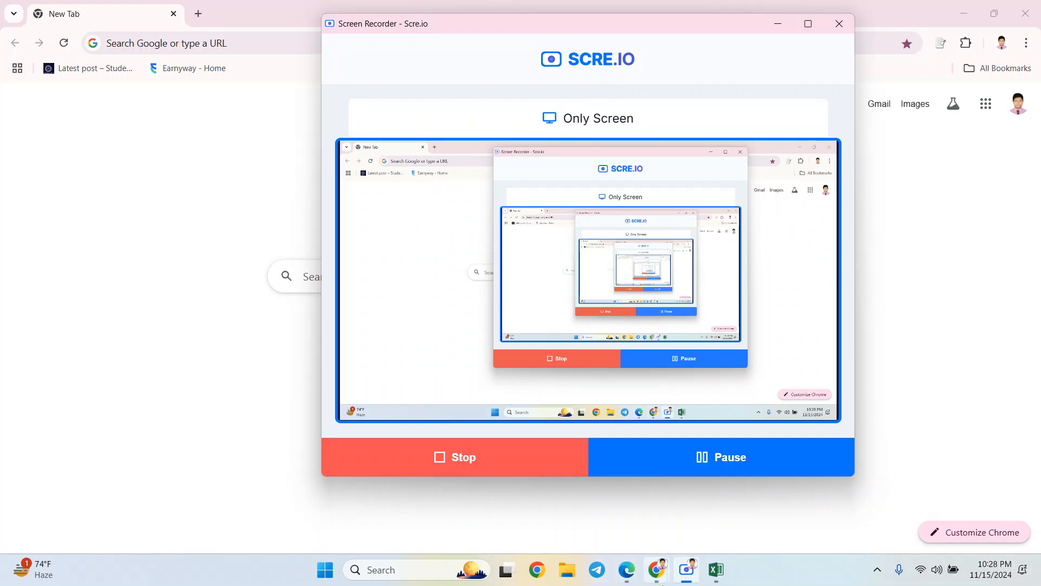
- Dismiss the Infinity mirror warning on the Edge Meet tab, then bring the Scre.io recorder on top
mouse_move(624, 573)
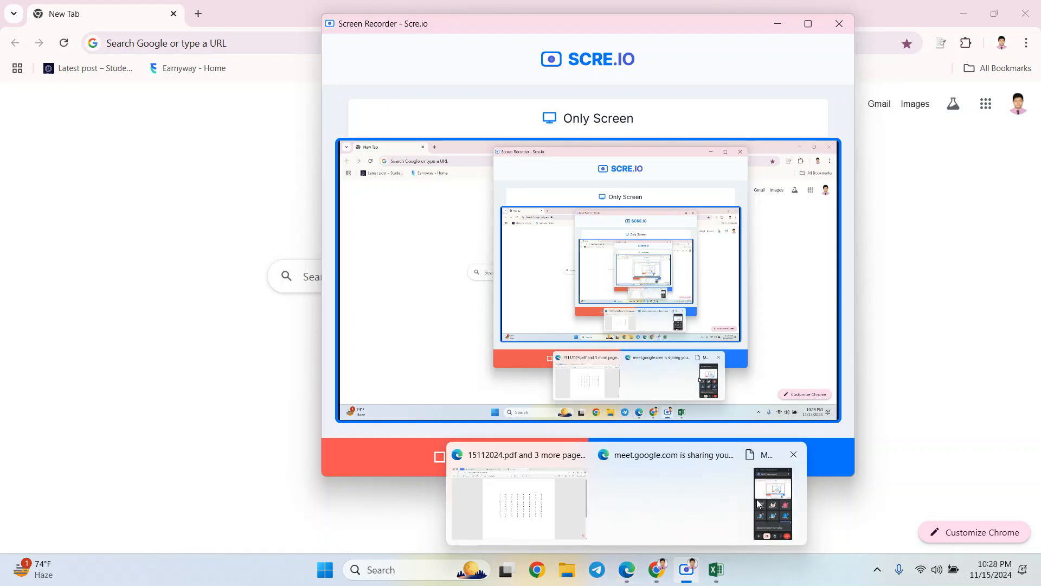
mouse_move(778, 502)
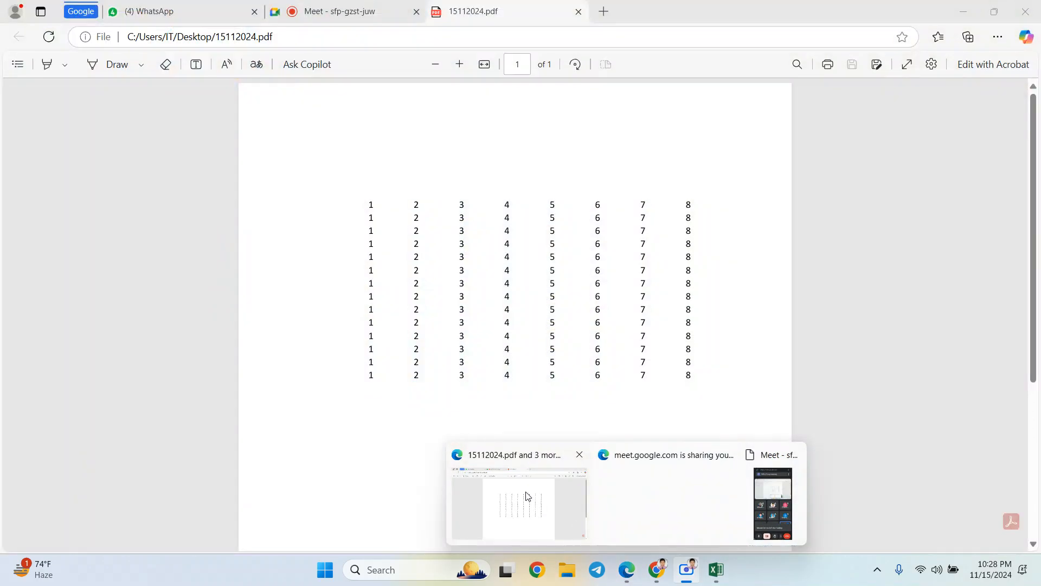
left_click(520, 480)
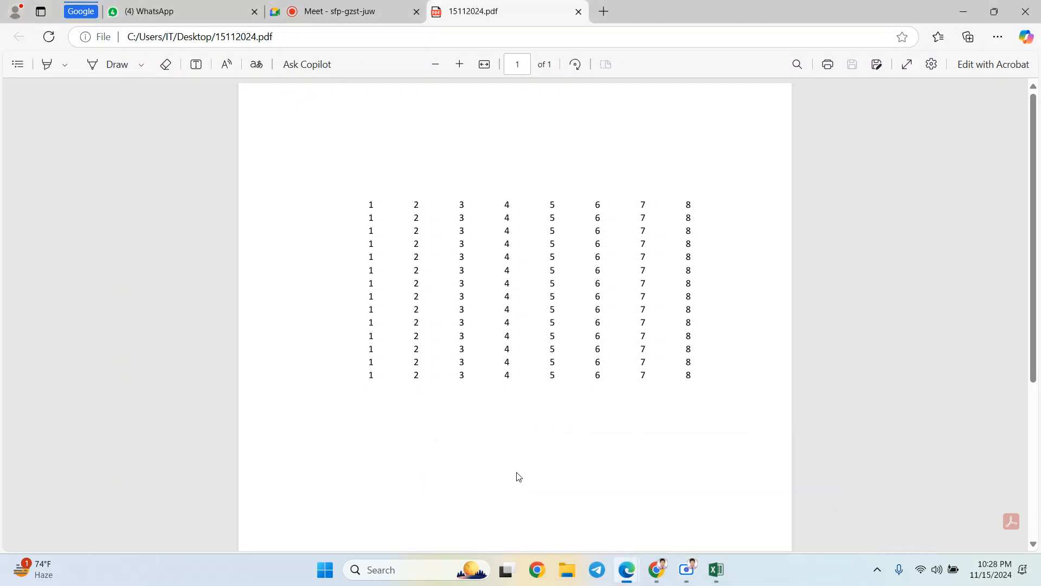
left_click(336, 9)
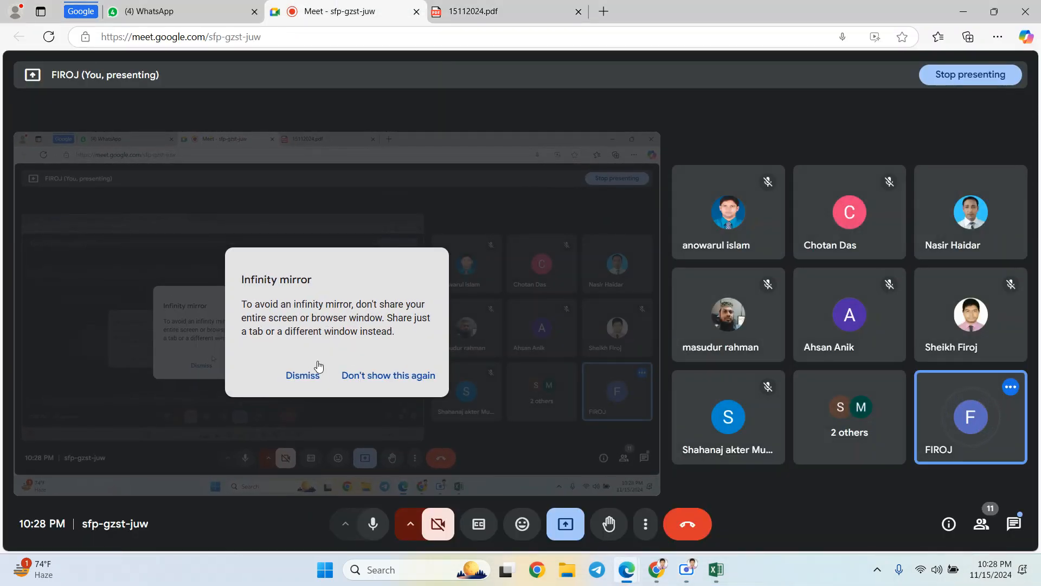
left_click(308, 374)
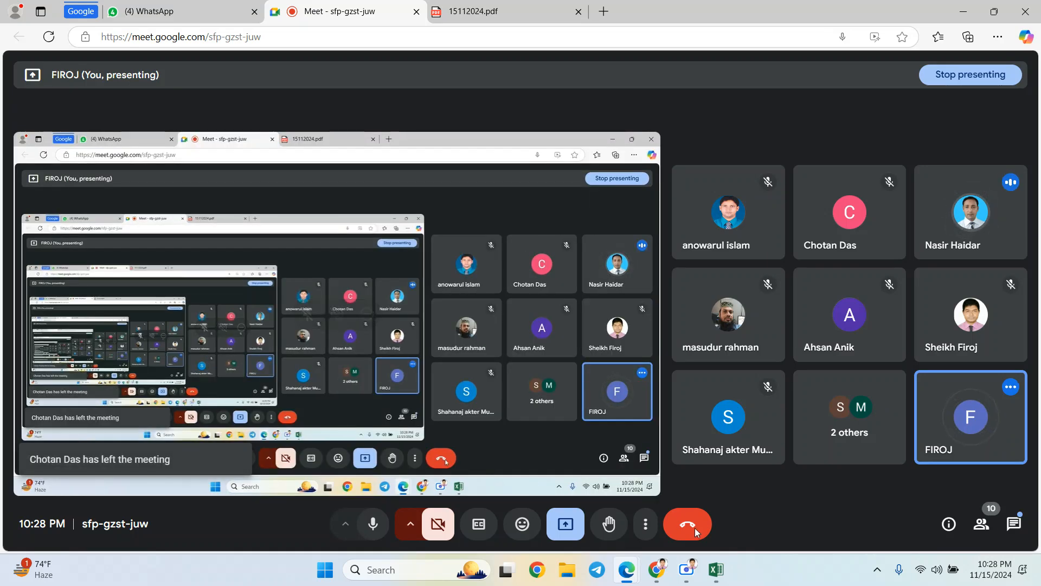
mouse_move(688, 570)
left_click(686, 501)
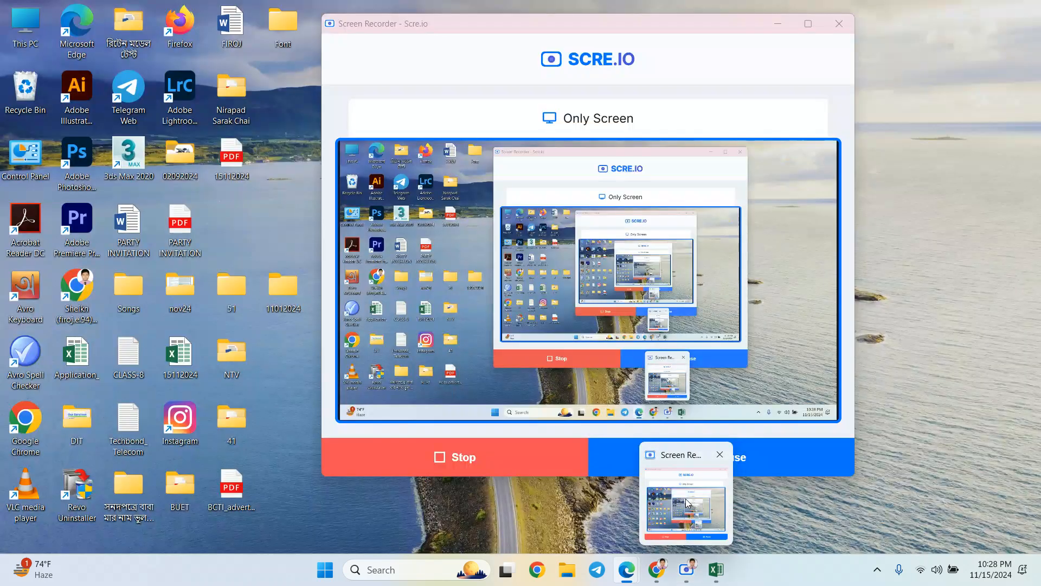